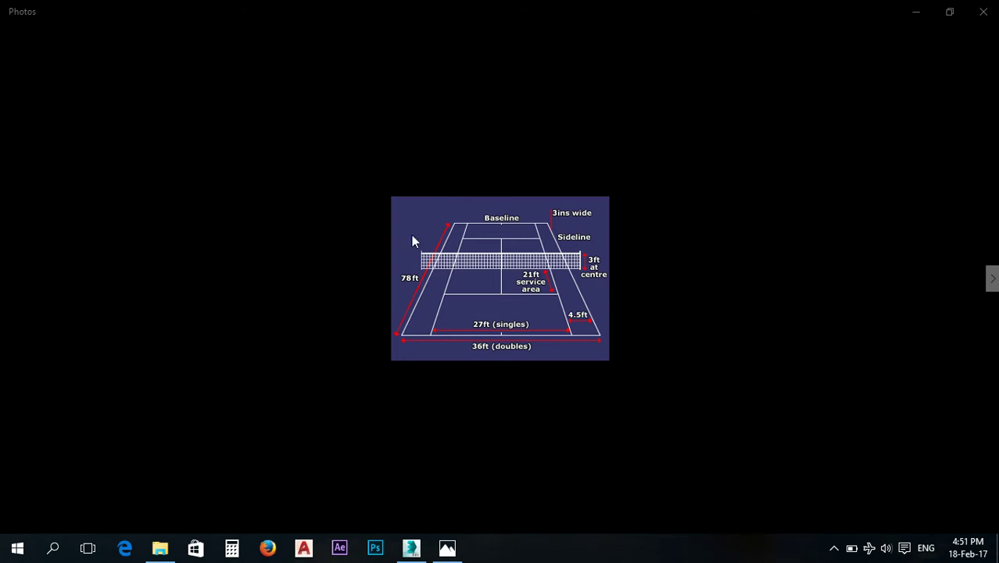
Review the tennis court dimensions in the reference image in Photos, ending back in 3ds Max.
{"action": "left_click", "coordinate": [411, 547]}
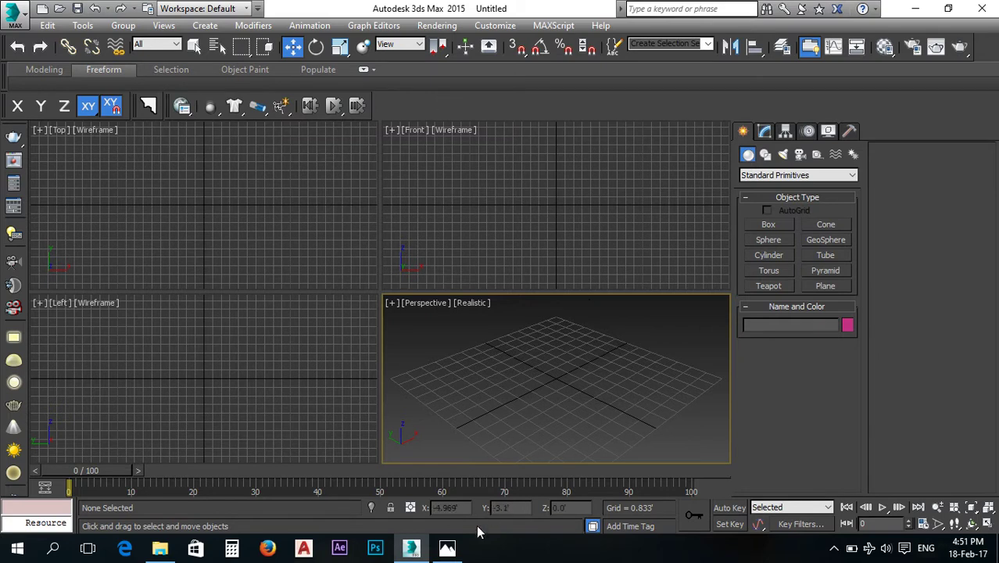
{"action": "left_click", "coordinate": [448, 547]}
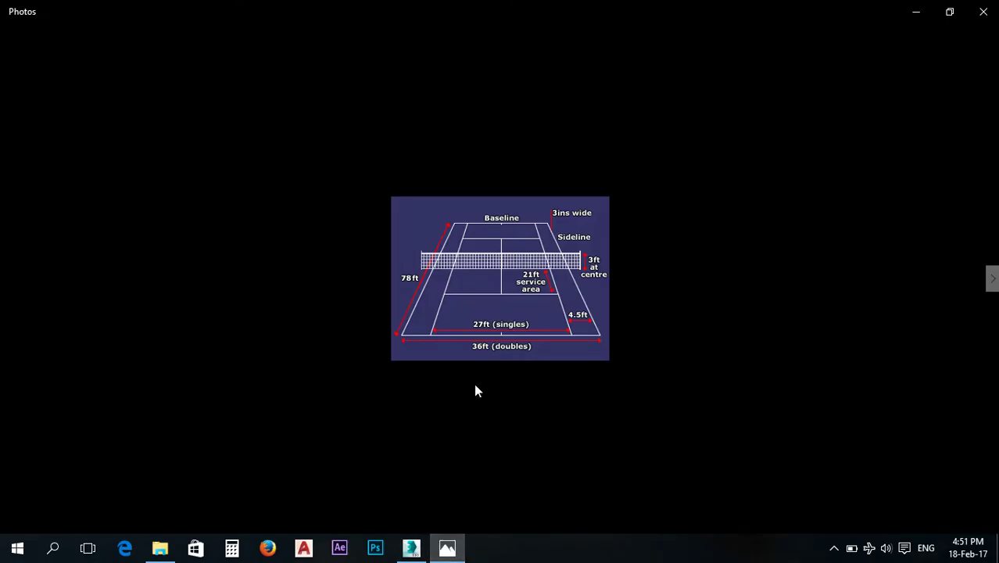
{"action": "mouse_move", "coordinate": [417, 554]}
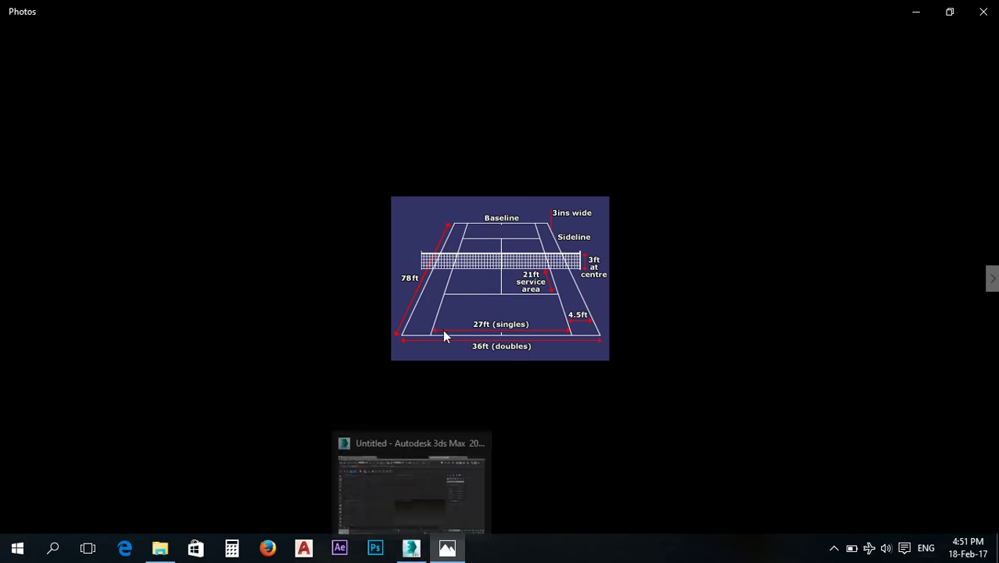
{"action": "left_click", "coordinate": [412, 549]}
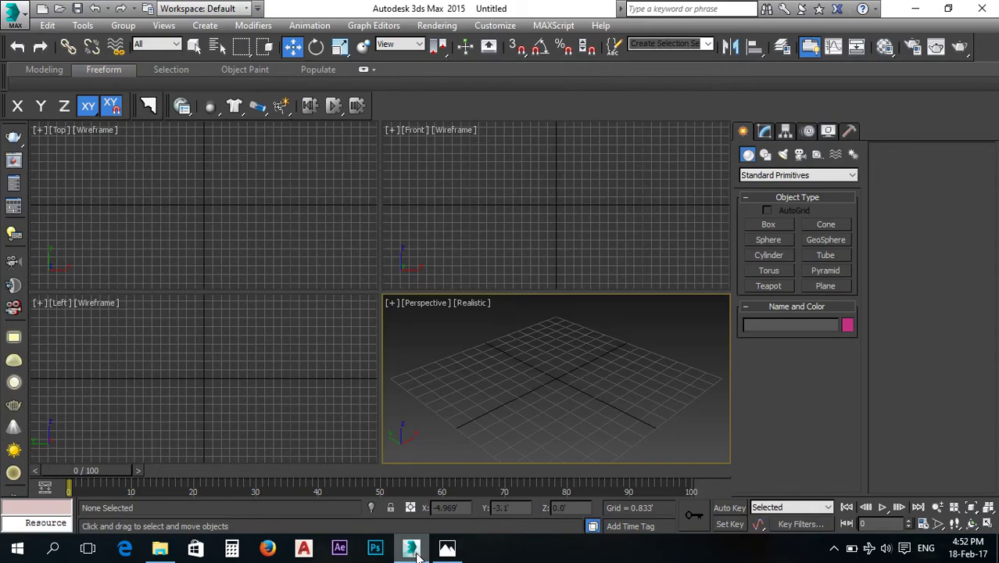
Set the display unit scale to US Standard with Decimal Feet in the units setup.
{"action": "left_click", "coordinate": [488, 26]}
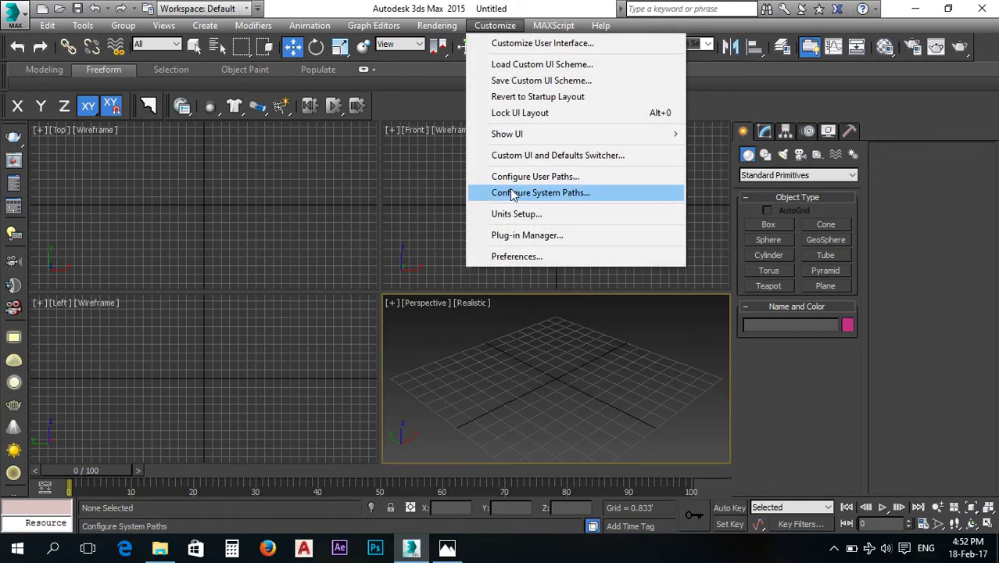
{"action": "left_click", "coordinate": [516, 213]}
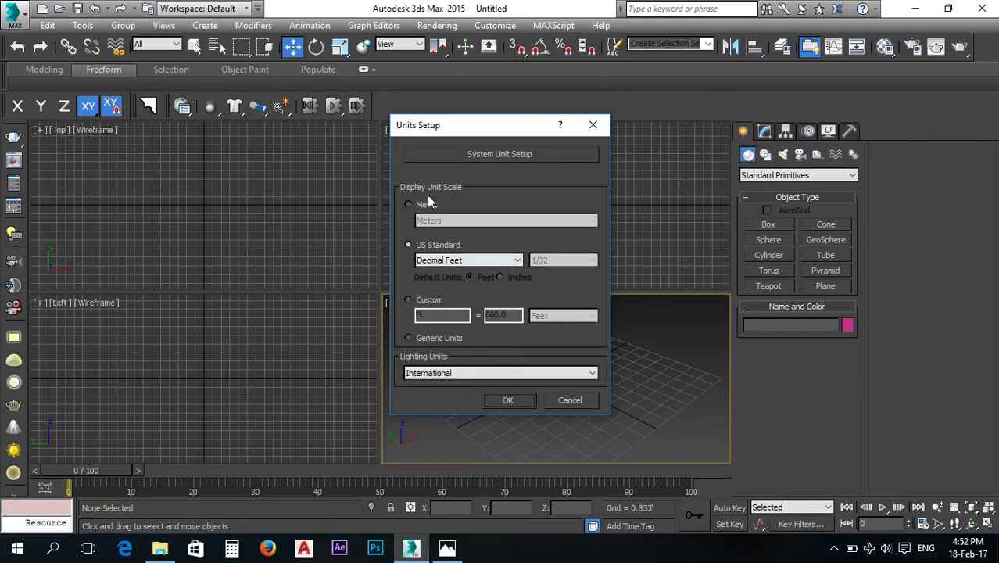
{"action": "left_click", "coordinate": [437, 206]}
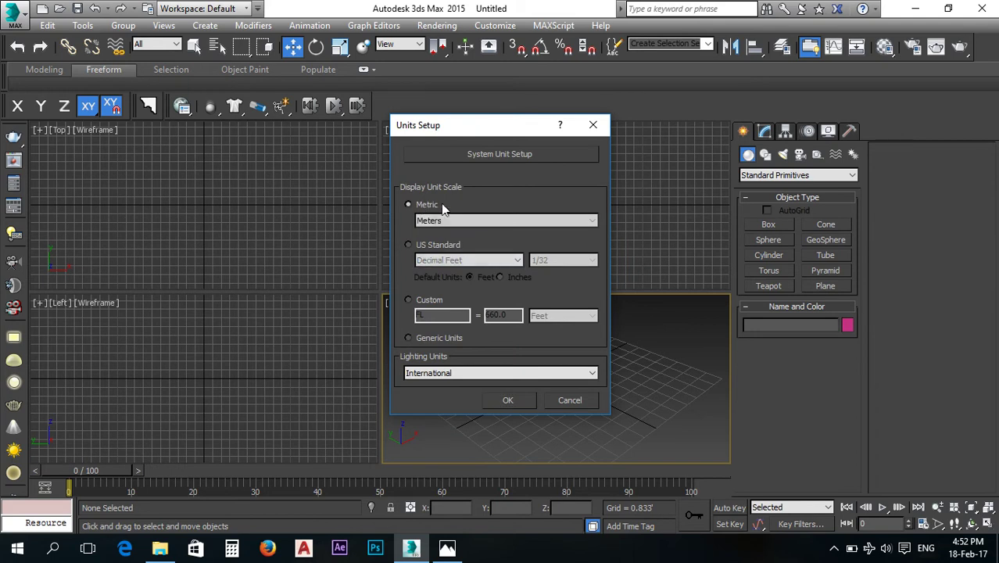
{"action": "left_click", "coordinate": [426, 344]}
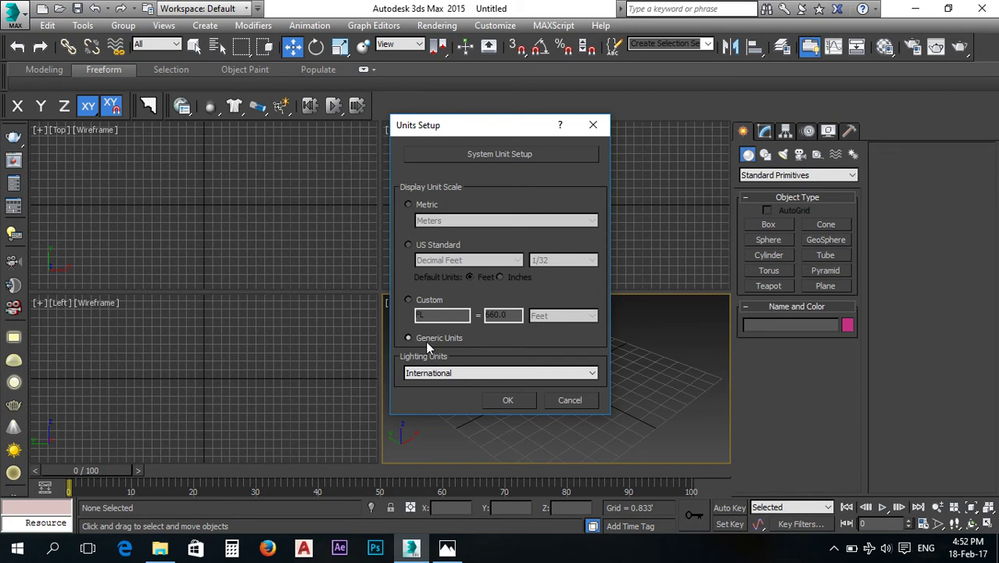
{"action": "left_click", "coordinate": [419, 248]}
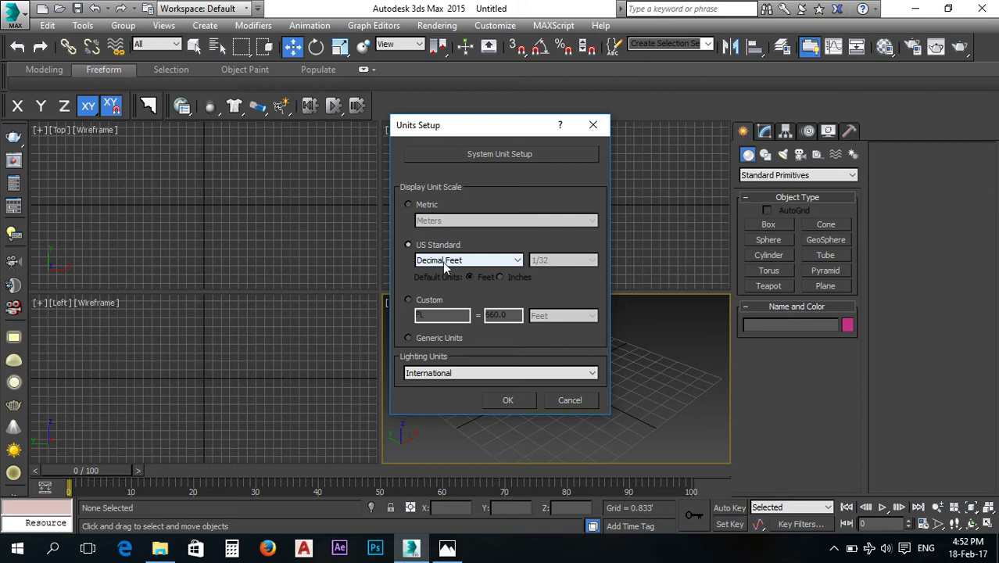
{"action": "left_click", "coordinate": [508, 401]}
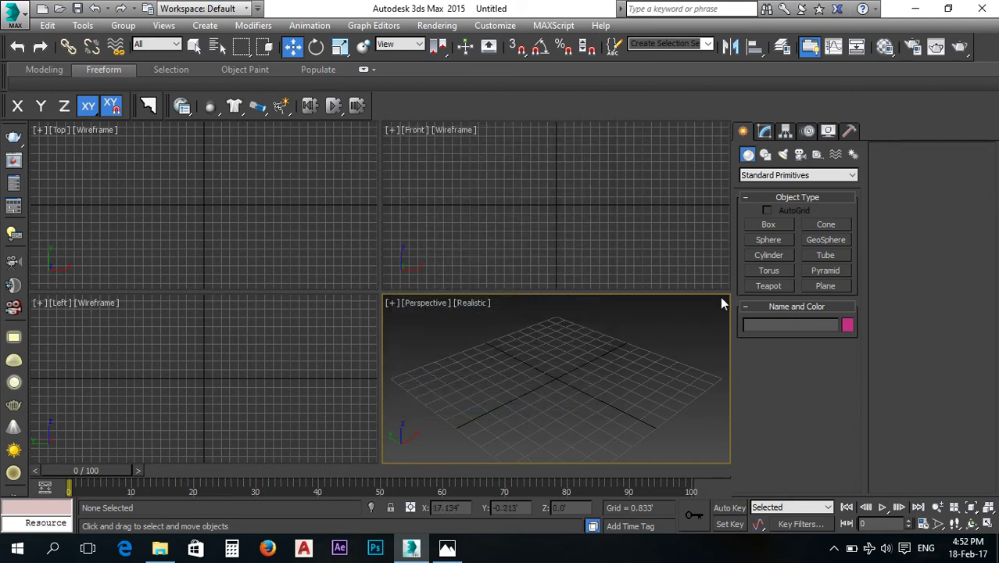
Draw a rectangle spline about 11.6 ft long and 7.9 ft wide in the Top viewport.
{"action": "left_click", "coordinate": [767, 155]}
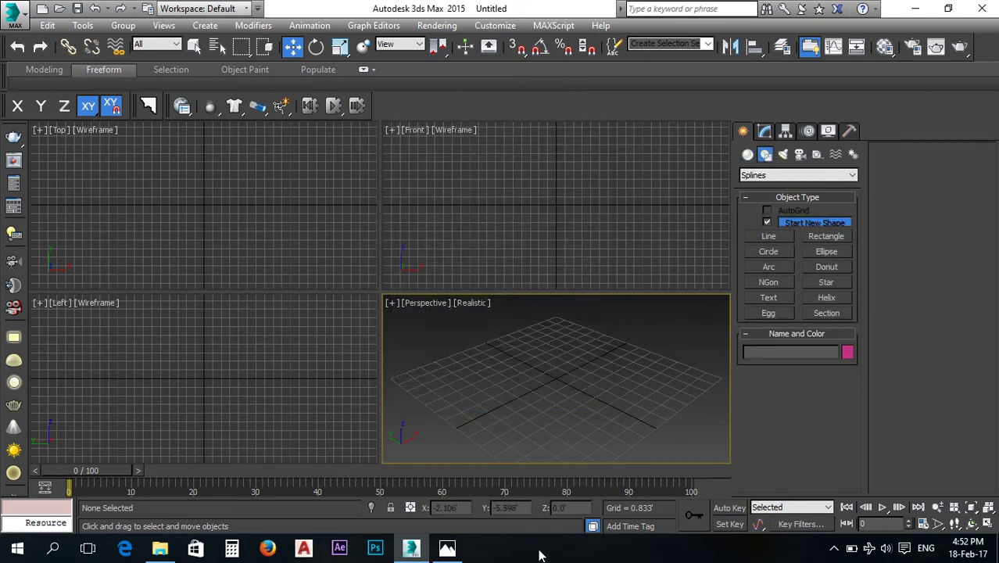
{"action": "left_click", "coordinate": [447, 547]}
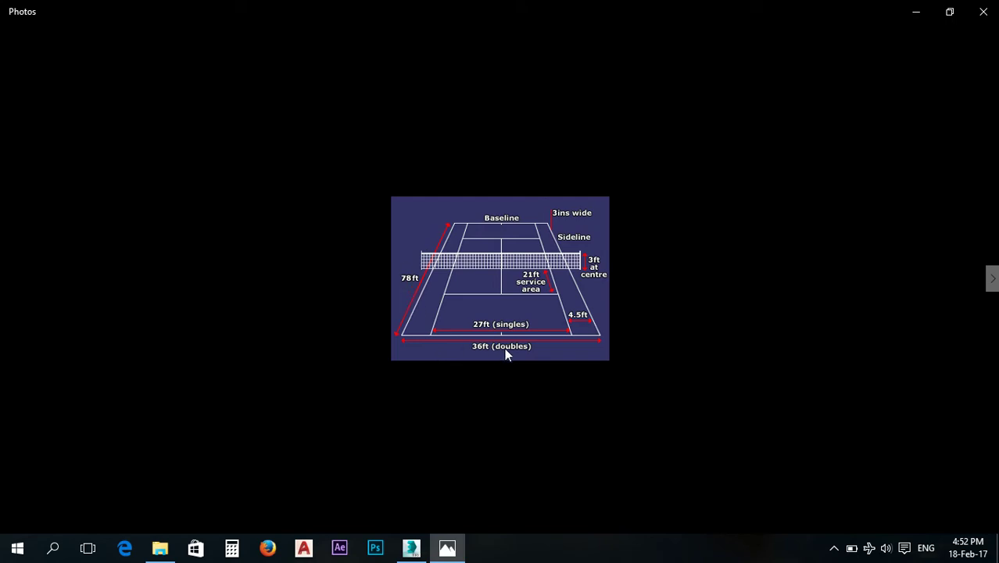
{"action": "left_click", "coordinate": [411, 547]}
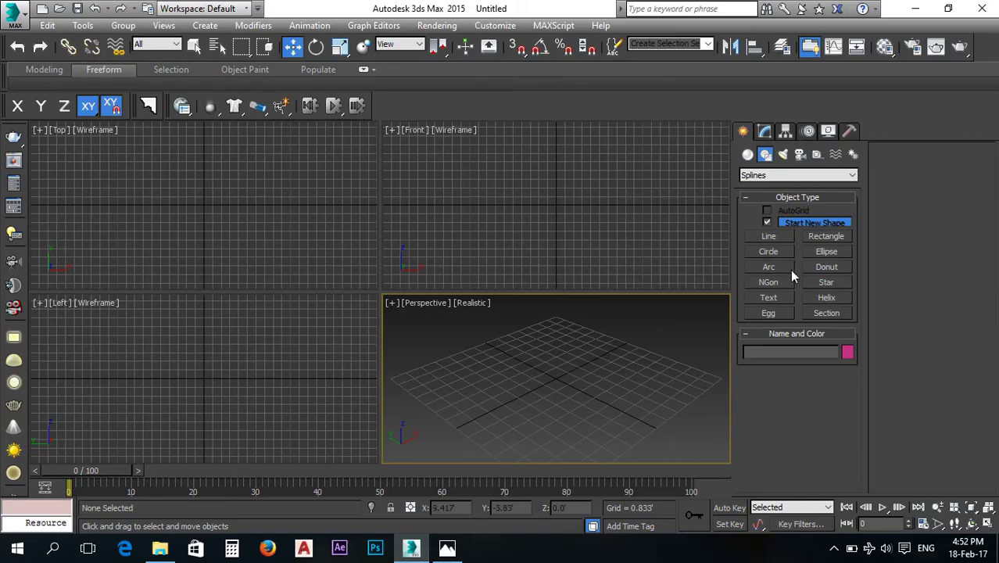
{"action": "left_click", "coordinate": [813, 238]}
{"action": "left_click_drag", "start_coordinate": [164, 154], "coordinate": [246, 274]}
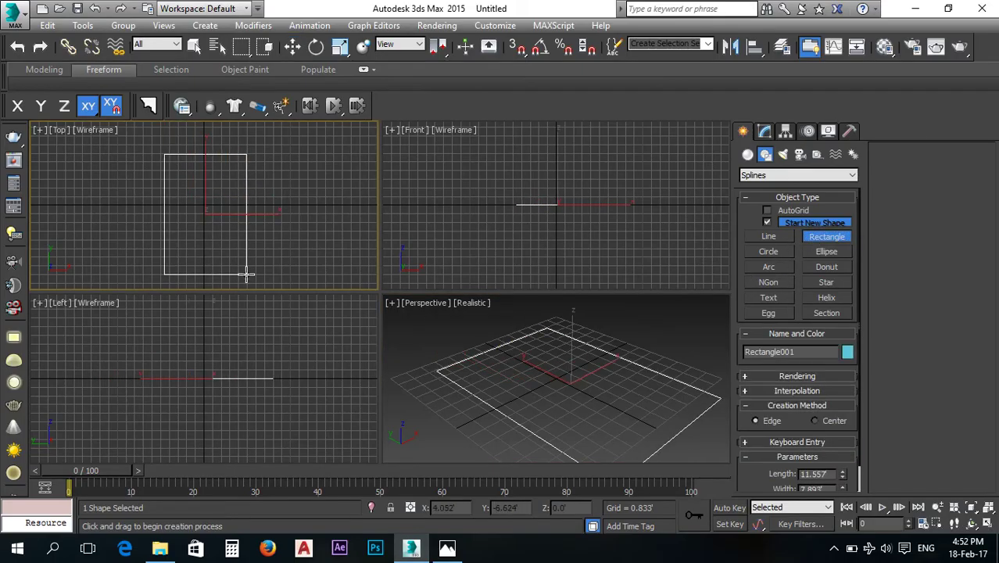
Set the rectangle's length to 78 ft and width to 36 ft, matching the doubles court in the reference image.
{"action": "left_click", "coordinate": [766, 132]}
{"action": "double_click", "coordinate": [831, 440]}
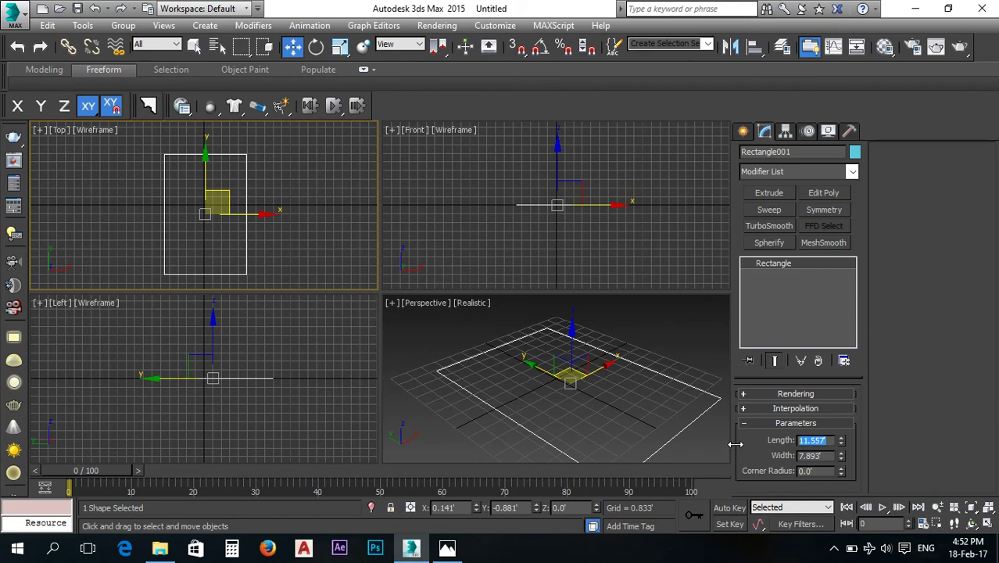
{"action": "type", "text": "78"}
{"action": "key", "text": "Tab"}
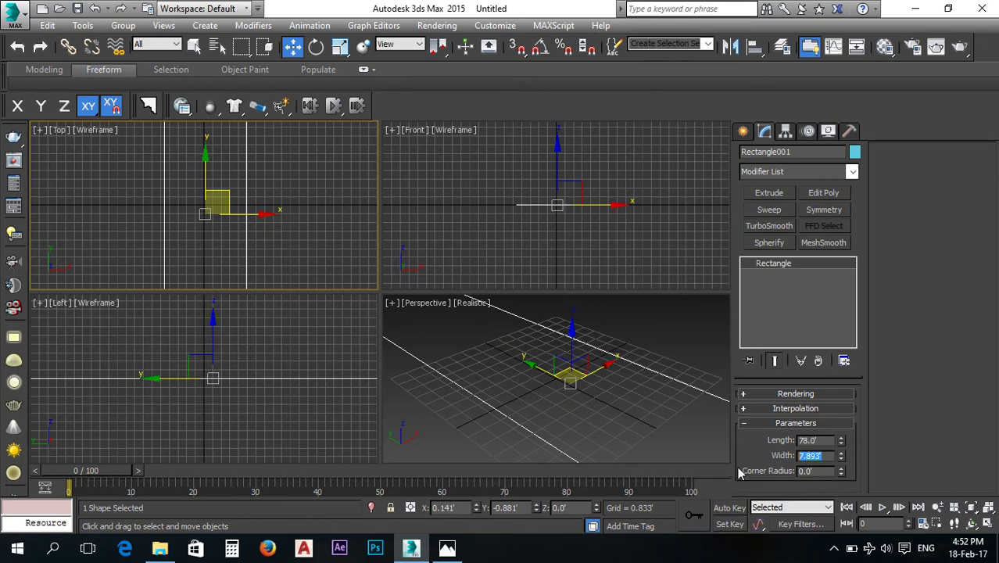
{"action": "type", "text": "36"}
{"action": "left_click", "coordinate": [449, 549]}
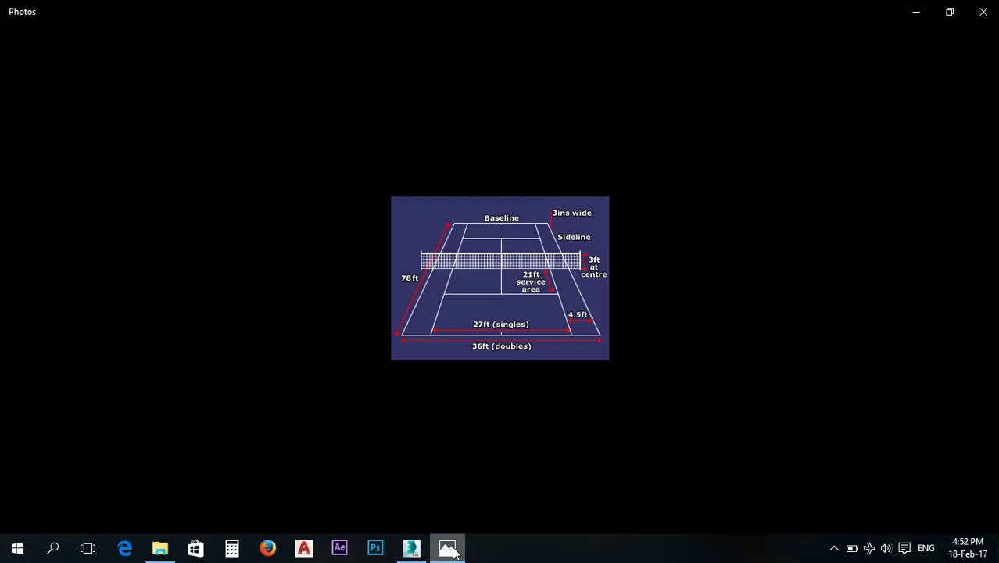
{"action": "left_click", "coordinate": [408, 550]}
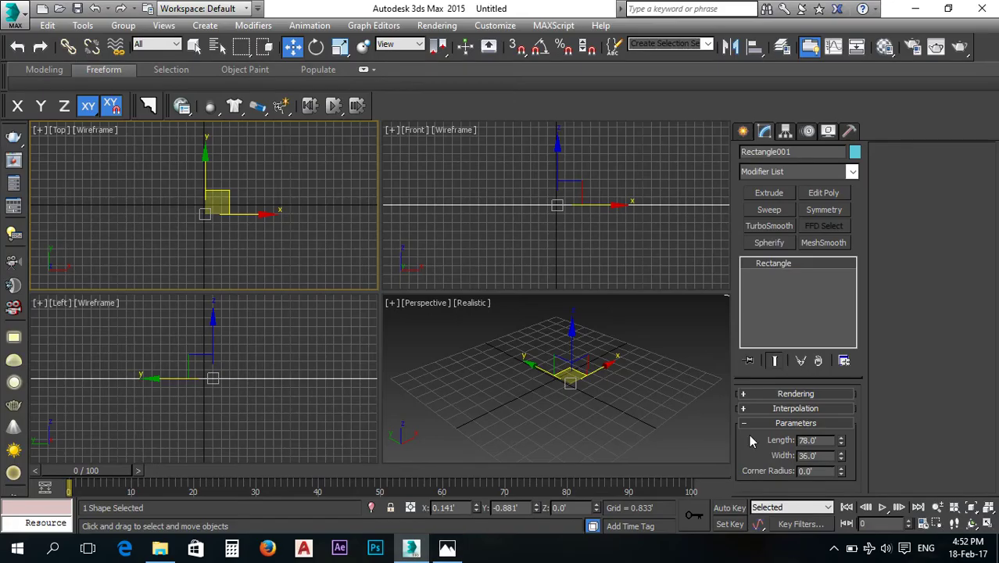
{"action": "mouse_move", "coordinate": [299, 234]}
{"action": "middle_mouse_down"}
{"action": "mouse_move", "coordinate": [341, 261]}
{"action": "mouse_move", "coordinate": [315, 223]}
{"action": "mouse_move", "coordinate": [231, 203]}
{"action": "middle_mouse_up"}
{"action": "scroll", "coordinate": [532, 379], "scroll_direction": "up", "scroll_amount": 5}
{"action": "scroll", "coordinate": [556, 391], "scroll_direction": "down", "scroll_amount": 3}
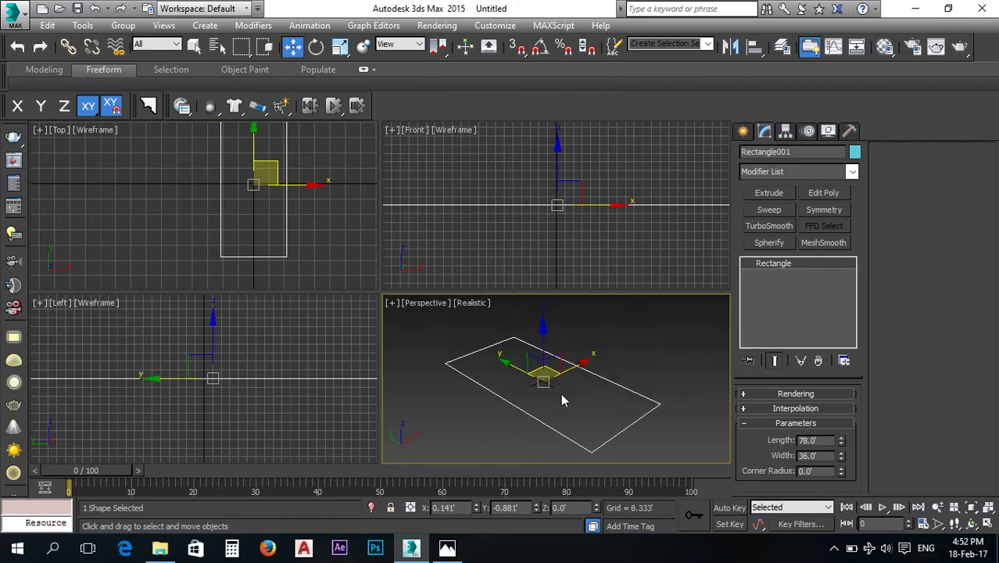
Clone the doubles court rectangle in place, using the Copy option instead of Instance.
{"action": "left_click", "coordinate": [448, 548]}
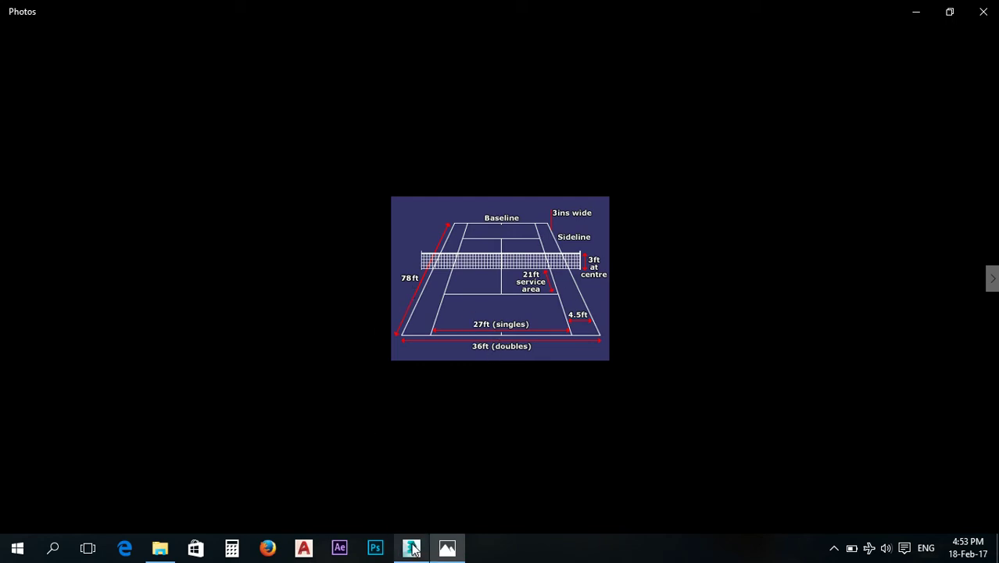
{"action": "left_click", "coordinate": [447, 547]}
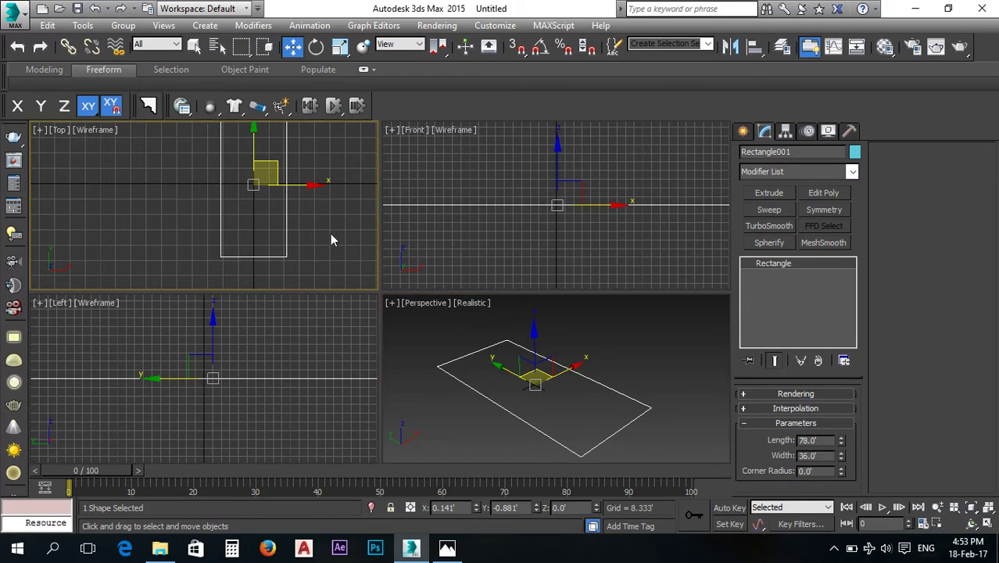
{"action": "middle_click_drag", "start_coordinate": [330, 233], "coordinate": [332, 243]}
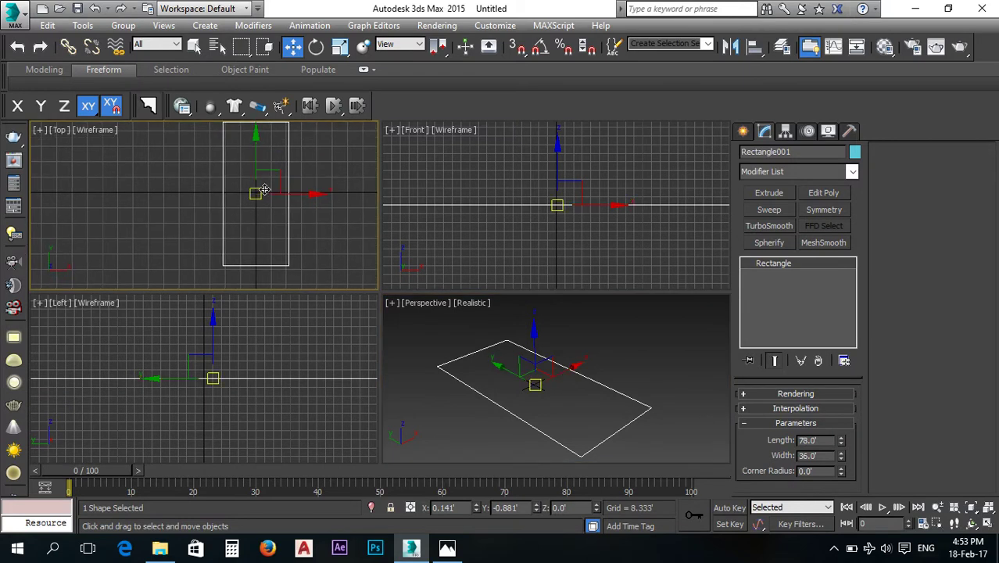
{"action": "key", "text": "ctrl+v"}
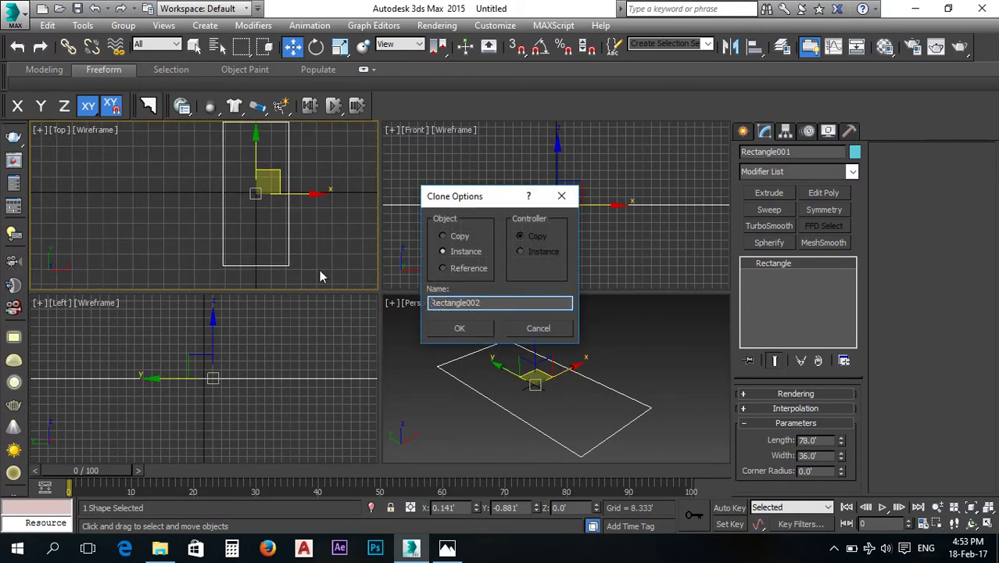
{"action": "left_click_drag", "start_coordinate": [461, 192], "coordinate": [522, 146]}
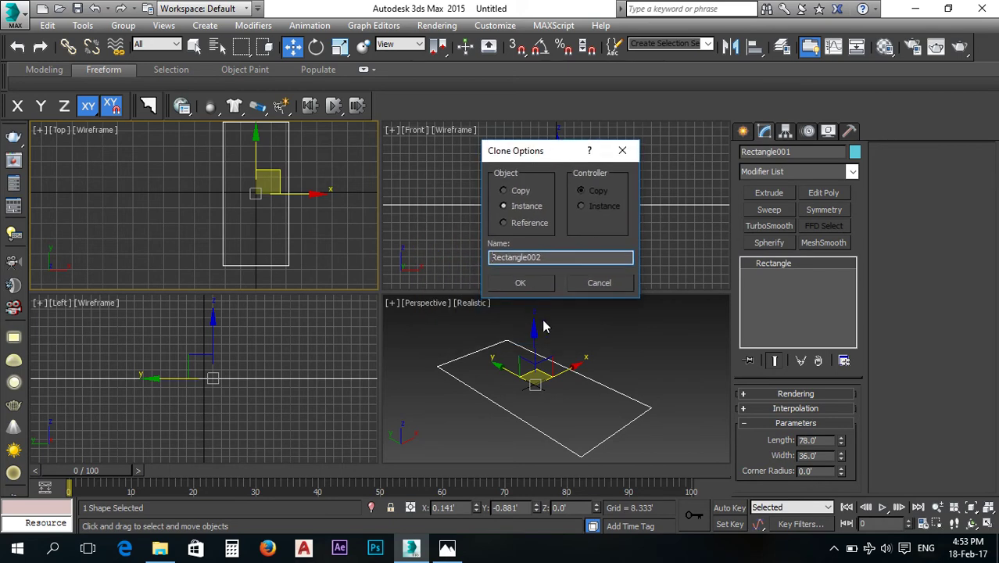
{"action": "left_click", "coordinate": [505, 191]}
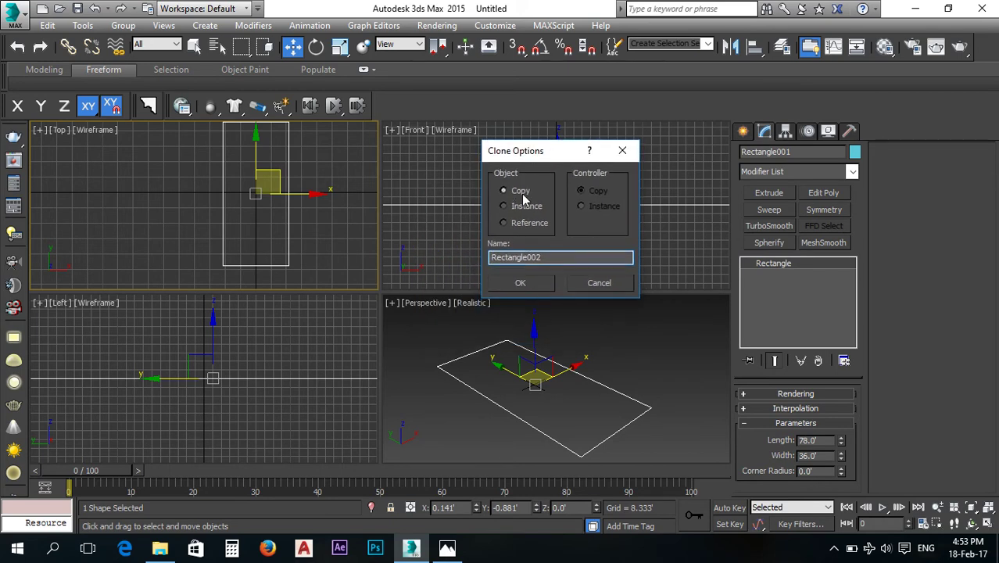
{"action": "left_click", "coordinate": [519, 285]}
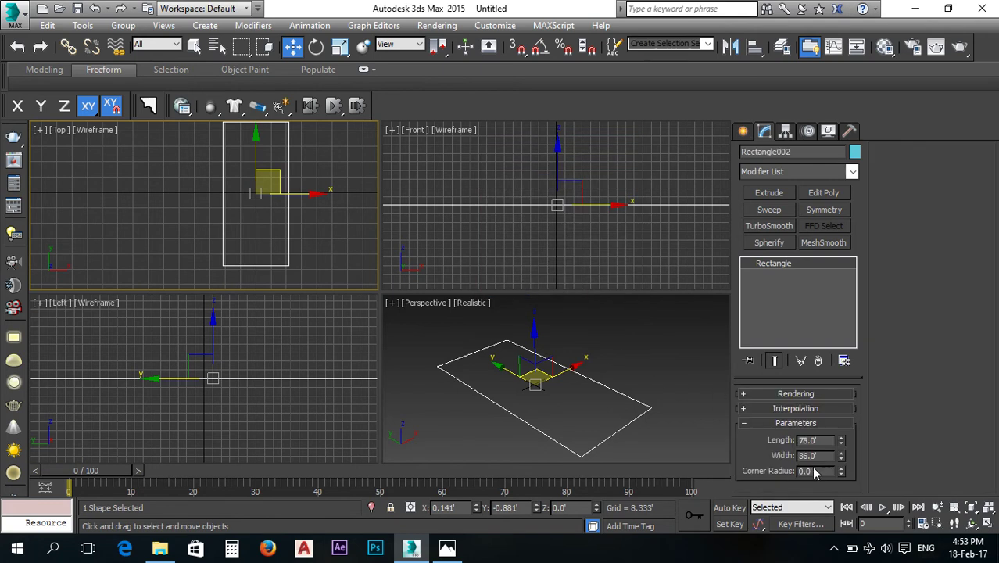
Set the copied rectangle's width to 27 ft, matching the singles court in the reference image.
{"action": "left_click", "coordinate": [448, 549]}
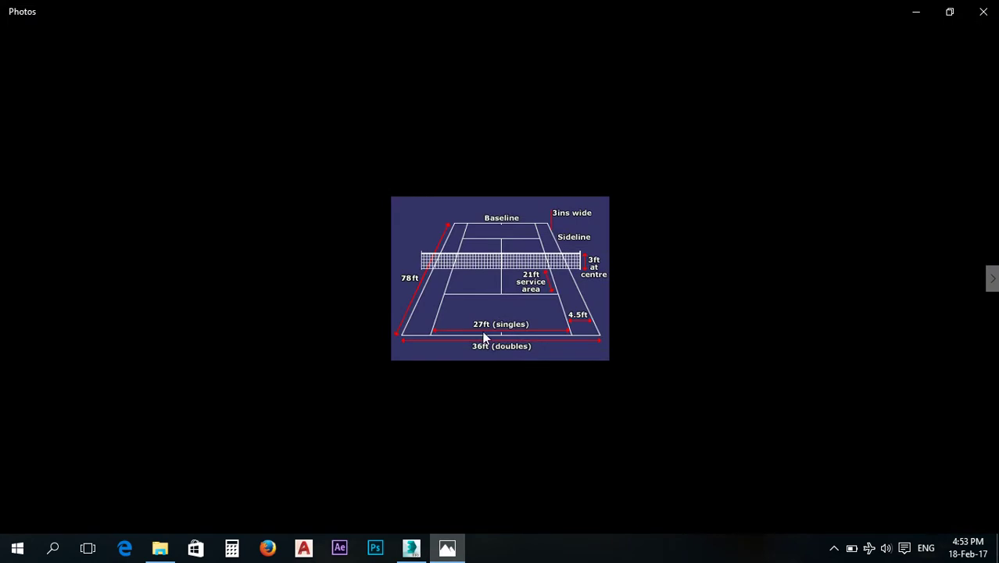
{"action": "left_click", "coordinate": [440, 550]}
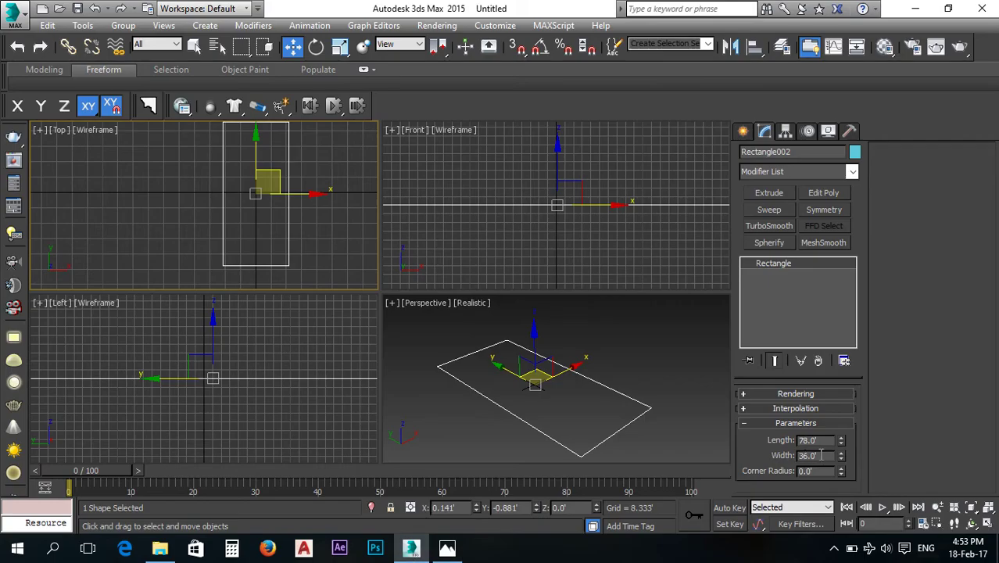
{"action": "type", "text": "27"}
{"action": "key", "text": "Return"}
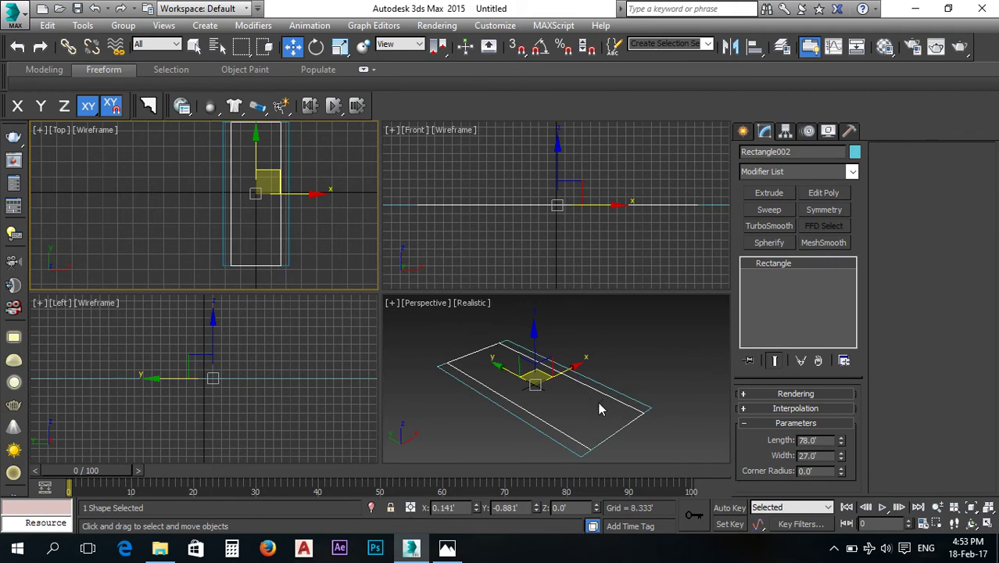
{"action": "middle_click_drag", "start_coordinate": [600, 408], "coordinate": [533, 400]}
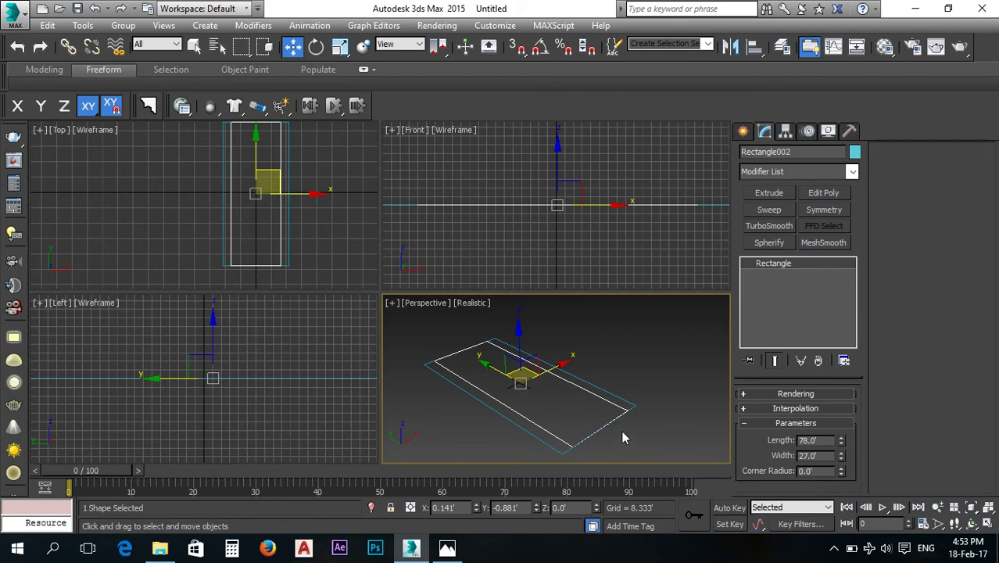
Try to clone the inner singles court rectangle in the Perspective viewport.
{"action": "left_click", "coordinate": [451, 548]}
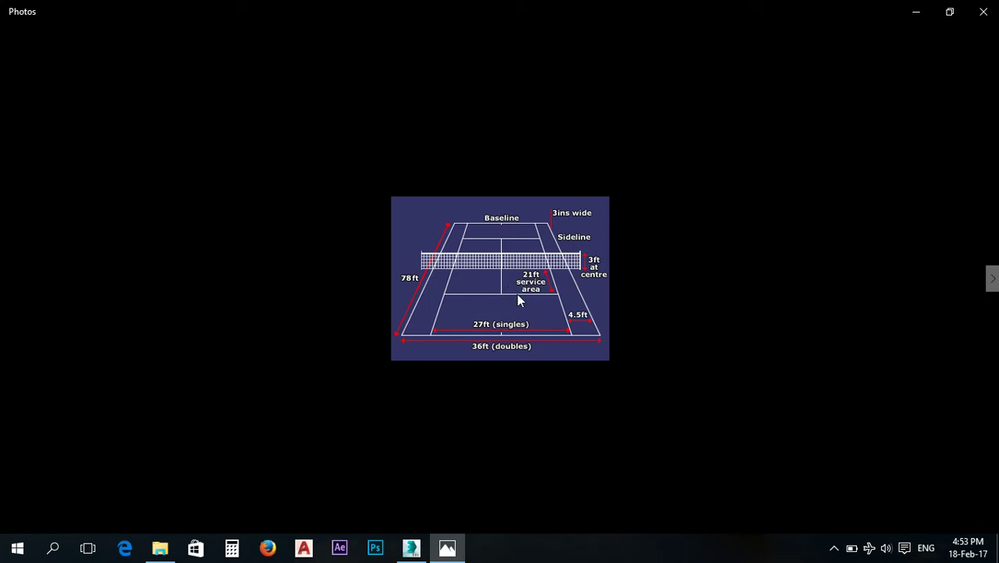
{"action": "left_click", "coordinate": [411, 549]}
{"action": "left_click", "coordinate": [448, 405]}
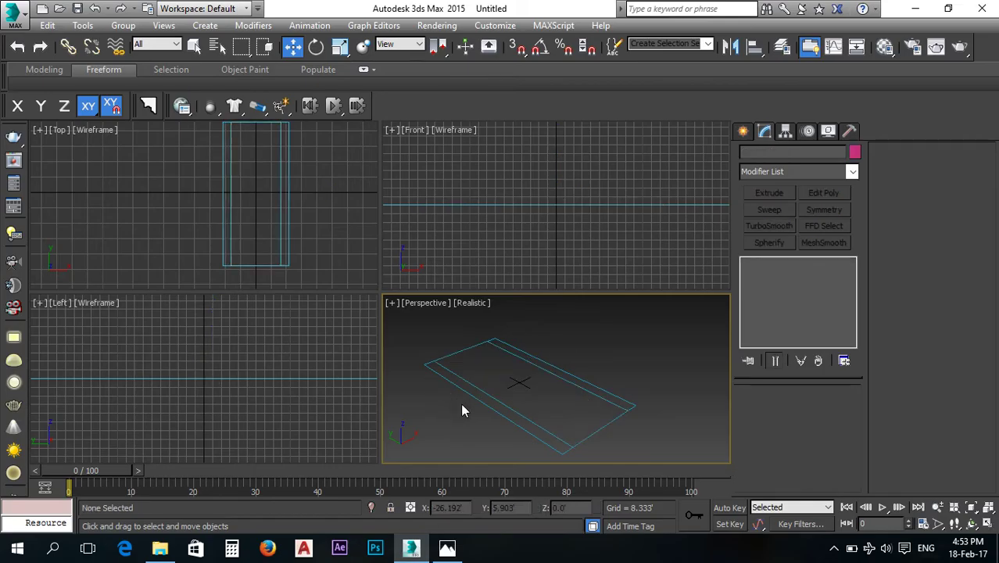
{"action": "left_click", "coordinate": [493, 399]}
{"action": "scroll", "coordinate": [496, 400], "scroll_direction": "up", "scroll_amount": 2}
{"action": "middle_click_drag", "start_coordinate": [524, 400], "coordinate": [545, 399]}
{"action": "key", "text": "ctrl+c"}
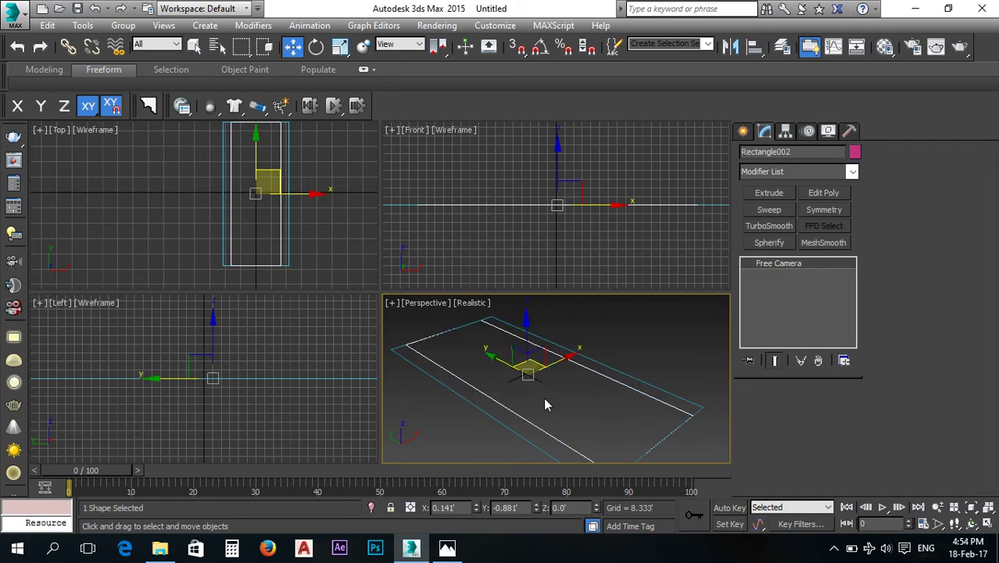
{"action": "key", "text": "ctrl+v"}
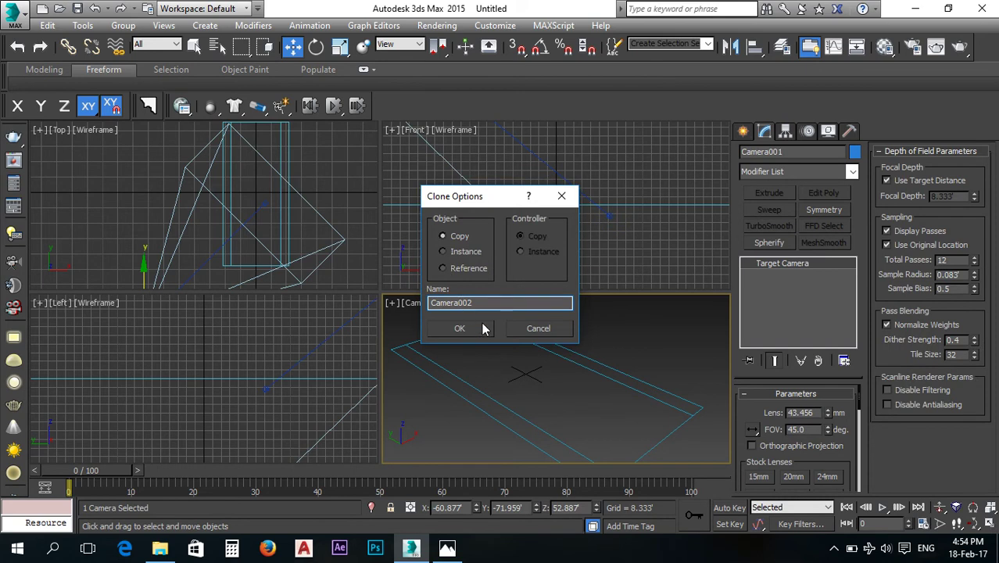
{"action": "left_click", "coordinate": [537, 328]}
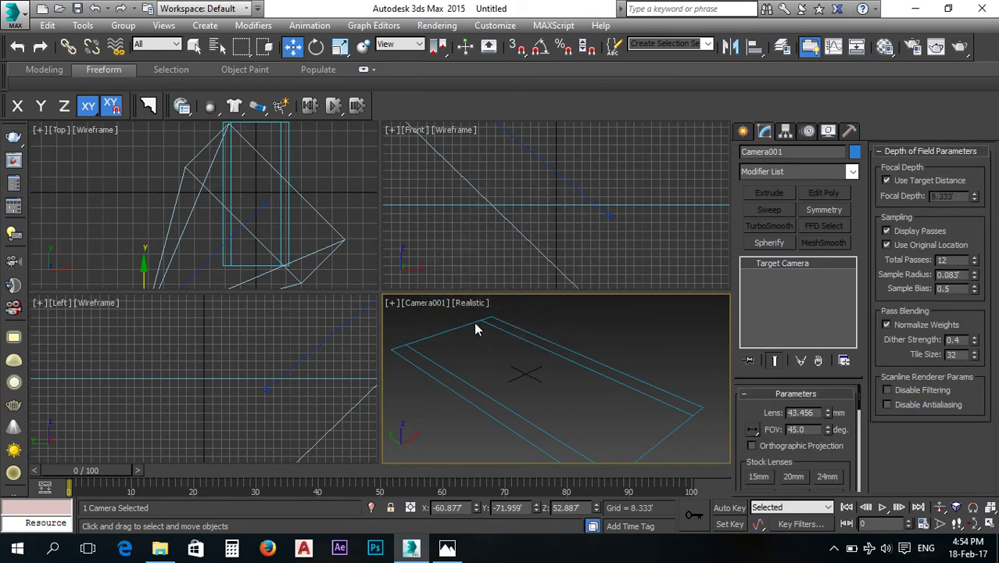
Delete the unwanted camera and select the inner singles court rectangle in the Perspective viewport.
{"action": "scroll", "coordinate": [306, 250], "scroll_direction": "down", "scroll_amount": 5}
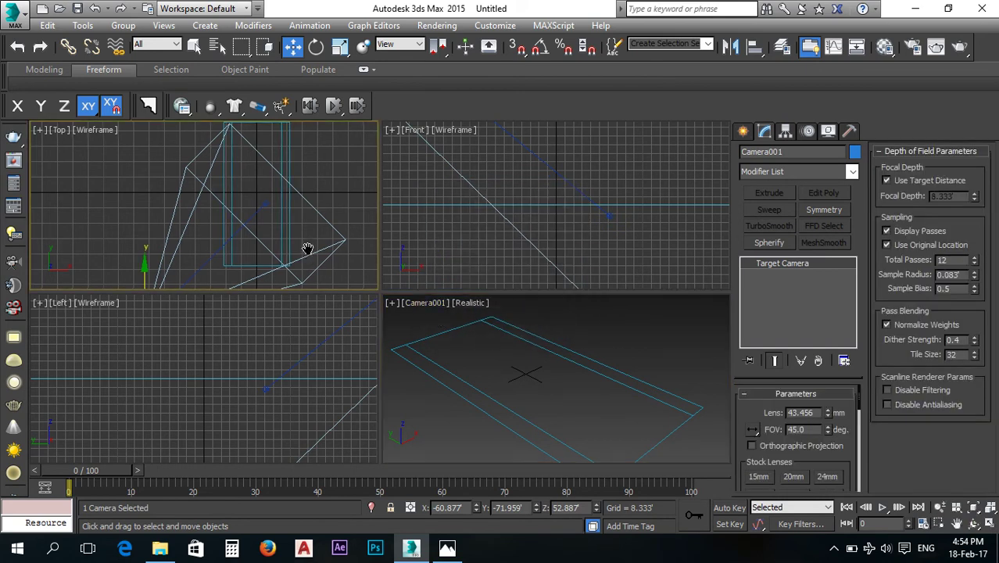
{"action": "key", "text": "Delete"}
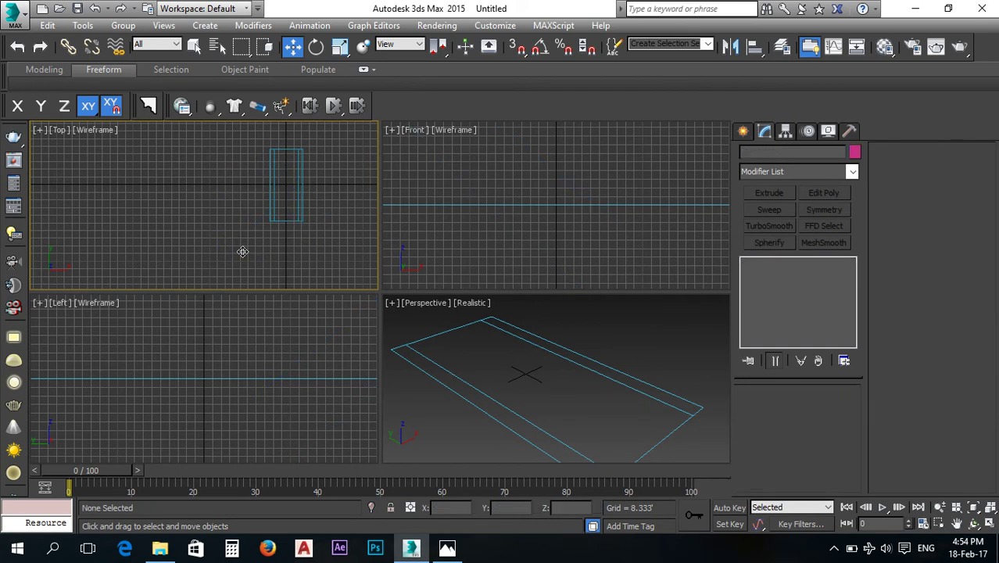
{"action": "left_click", "coordinate": [476, 385]}
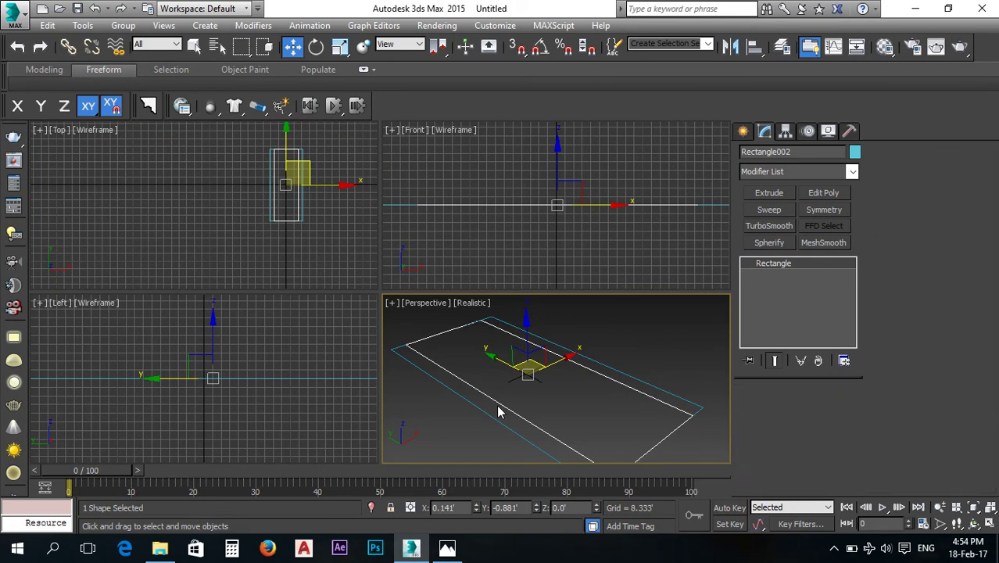
Undo the camera deletion, clone the camera as a copy and remove the original camera.
{"action": "key", "text": "ctrl+z"}
{"action": "key", "text": "ctrl+z"}
{"action": "key", "text": "ctrl+v"}
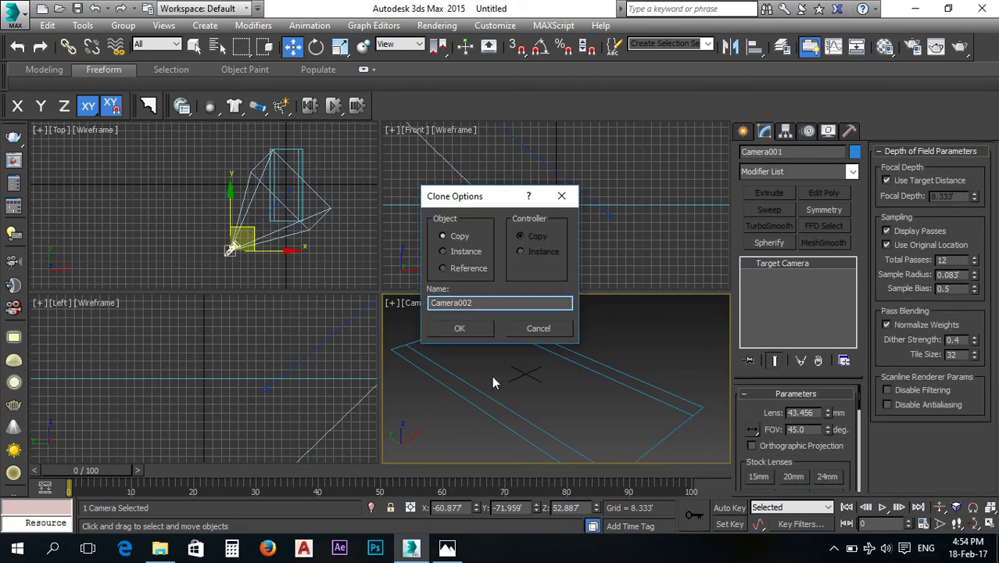
{"action": "left_click", "coordinate": [465, 329]}
{"action": "left_click", "coordinate": [264, 267]}
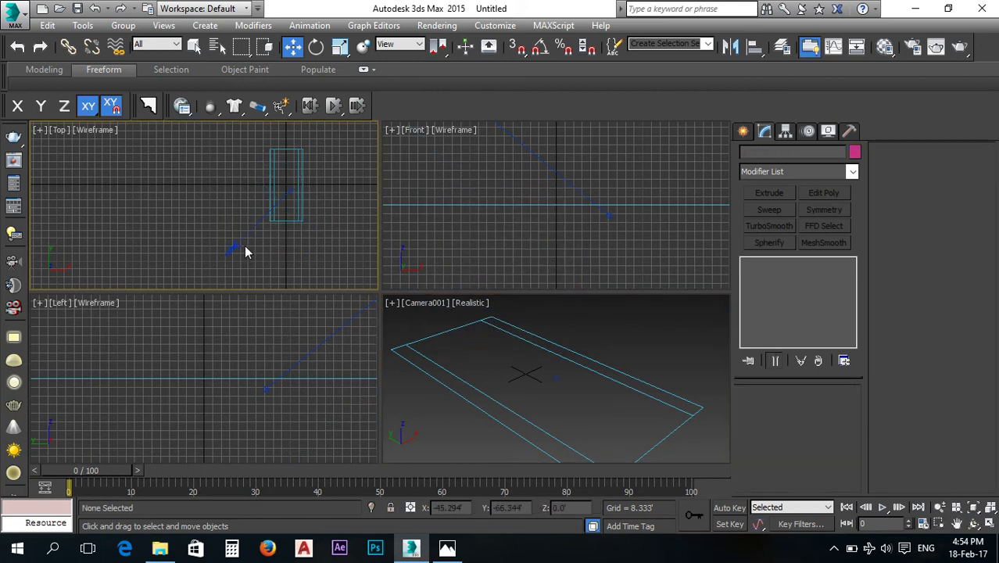
{"action": "left_click", "coordinate": [235, 247]}
{"action": "left_click", "coordinate": [362, 280]}
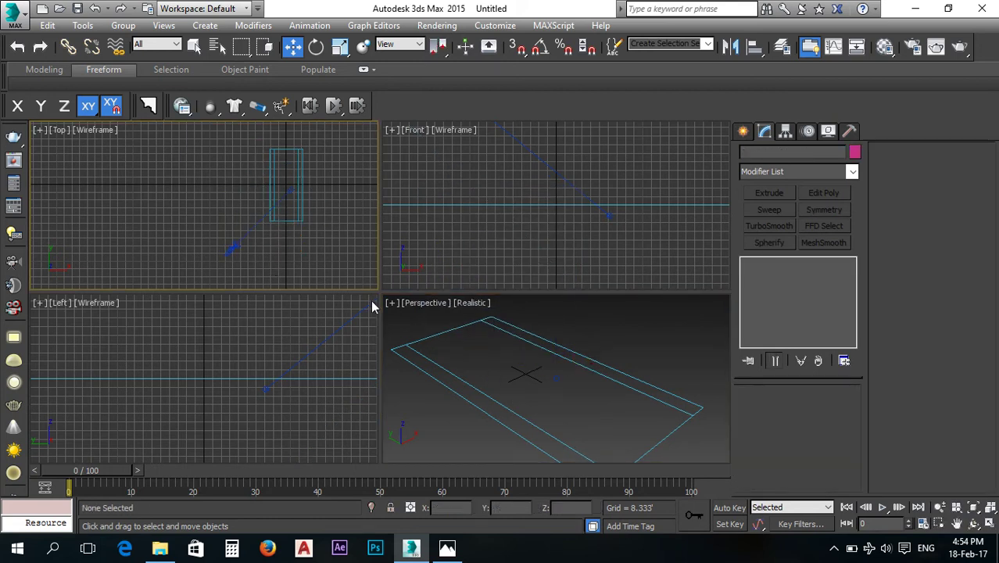
Select the inner singles court rectangle again and try to copy it, undoing the attempt.
{"action": "left_click", "coordinate": [476, 385]}
{"action": "mouse_move", "coordinate": [841, 455]}
{"action": "left_mouse_down"}
{"action": "mouse_move", "coordinate": [842, 478]}
{"action": "mouse_move", "coordinate": [853, 464]}
{"action": "left_mouse_up"}
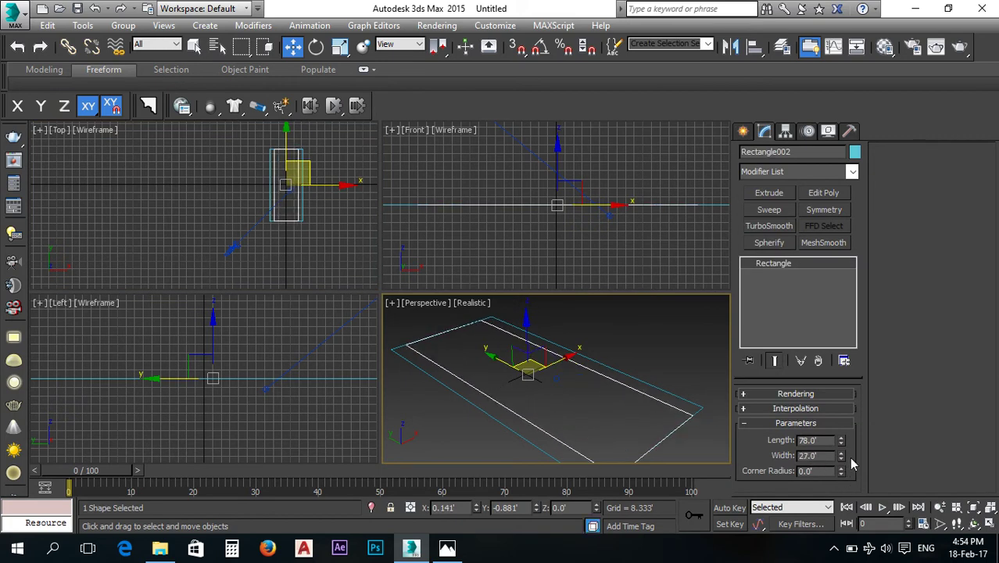
{"action": "middle_click_drag", "start_coordinate": [665, 426], "coordinate": [572, 381], "text": "alt"}
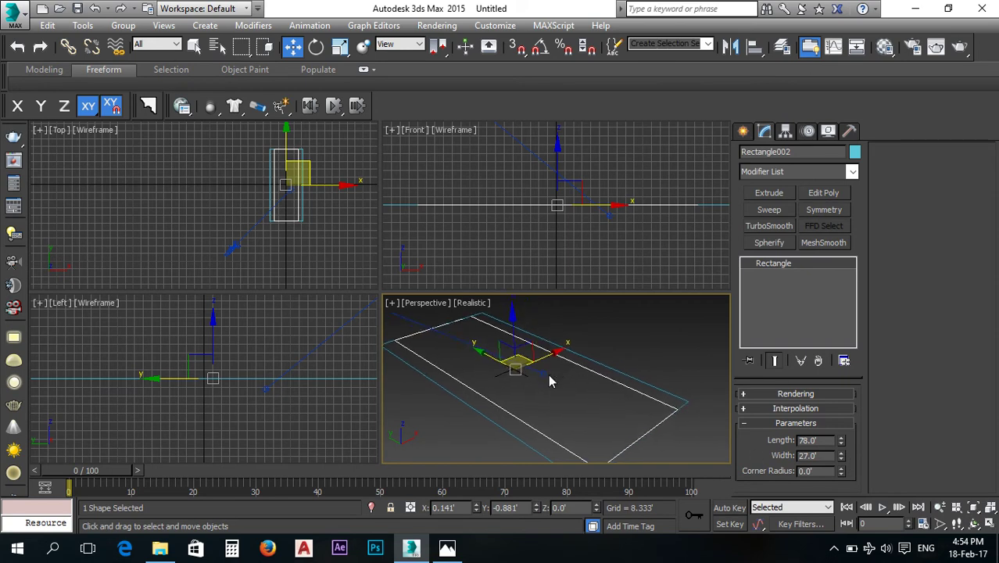
{"action": "key", "text": "ctrl+c"}
{"action": "key", "text": "ctrl+z"}
Clone the singles court rectangle in place with the Copy option.
{"action": "left_click", "coordinate": [566, 364]}
{"action": "right_click", "coordinate": [568, 304]}
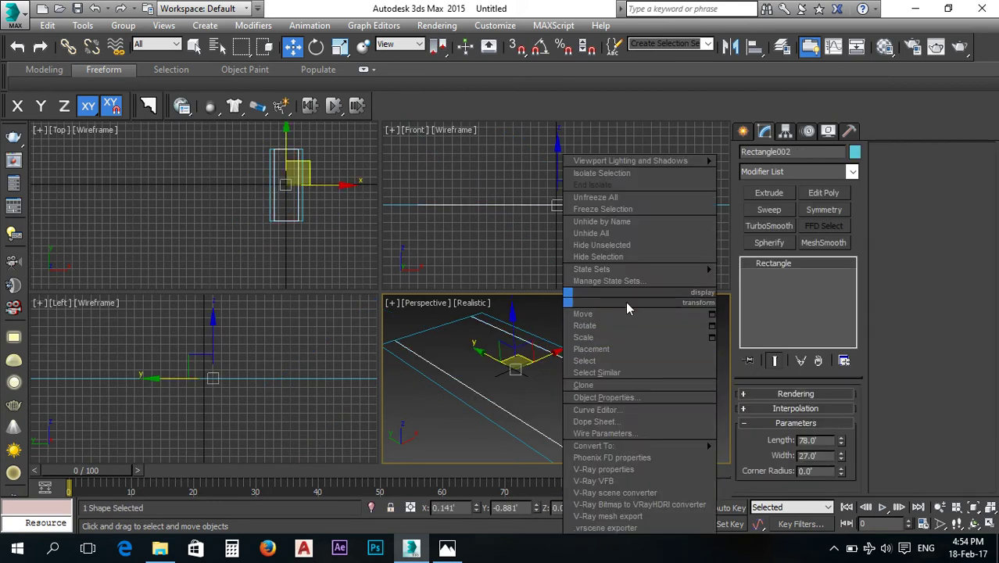
{"action": "left_click", "coordinate": [584, 384]}
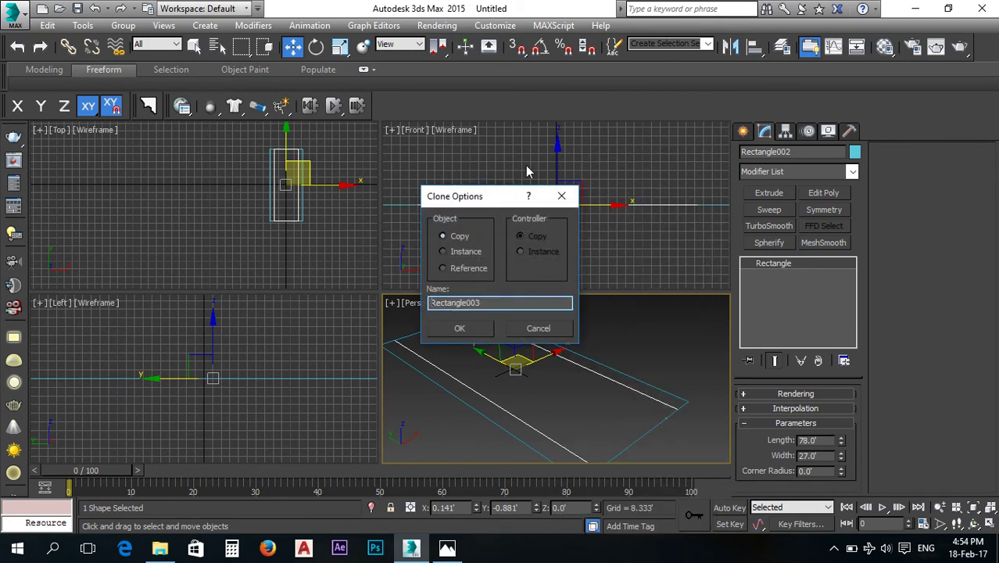
{"action": "mouse_move", "coordinate": [481, 196]}
{"action": "left_mouse_down"}
{"action": "mouse_move", "coordinate": [582, 196]}
{"action": "mouse_move", "coordinate": [583, 171]}
{"action": "left_mouse_up"}
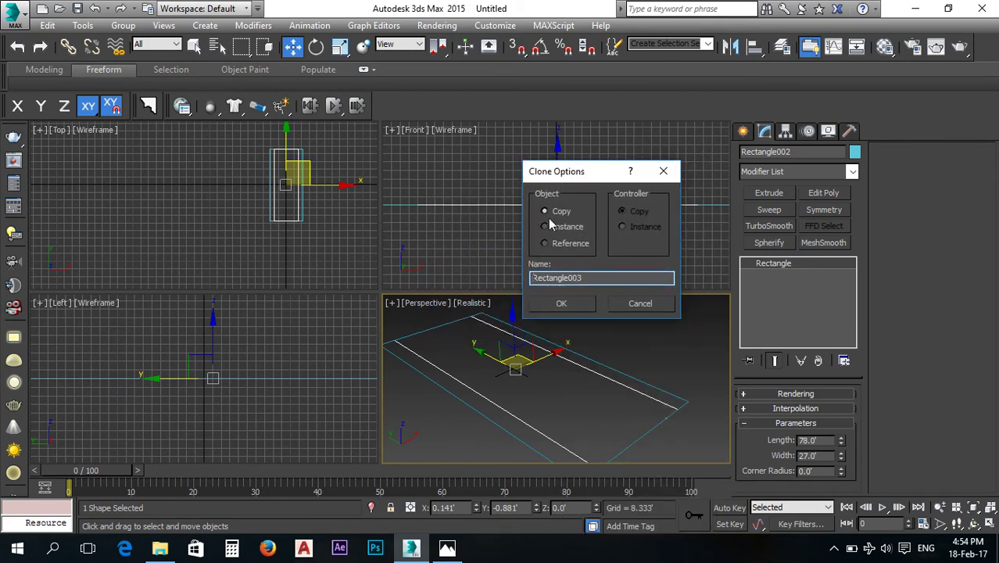
{"action": "left_click", "coordinate": [563, 304]}
Set the new rectangle's length to 42 ft, covering the two 21 ft service areas in the reference image.
{"action": "left_click", "coordinate": [448, 548]}
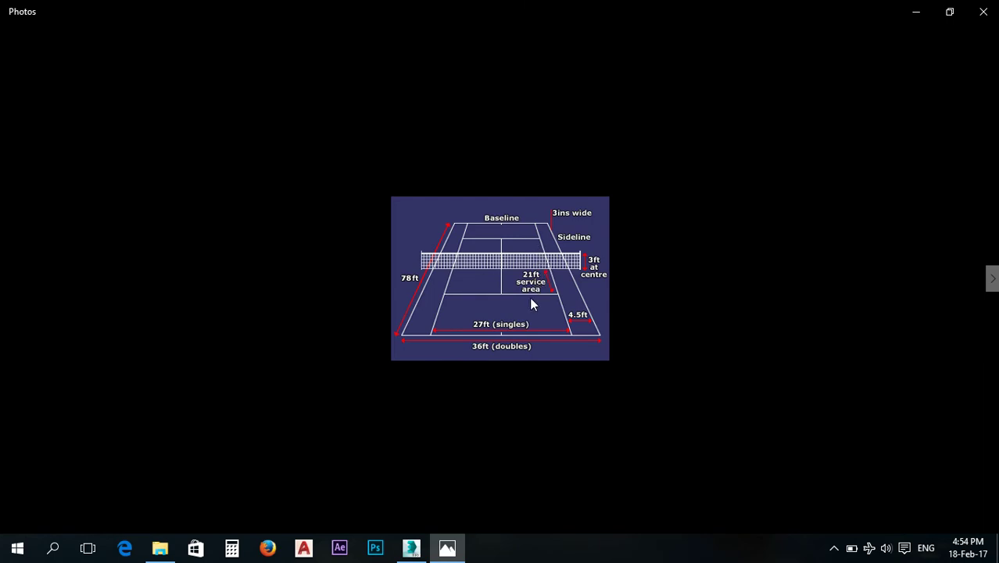
{"action": "left_click", "coordinate": [412, 549]}
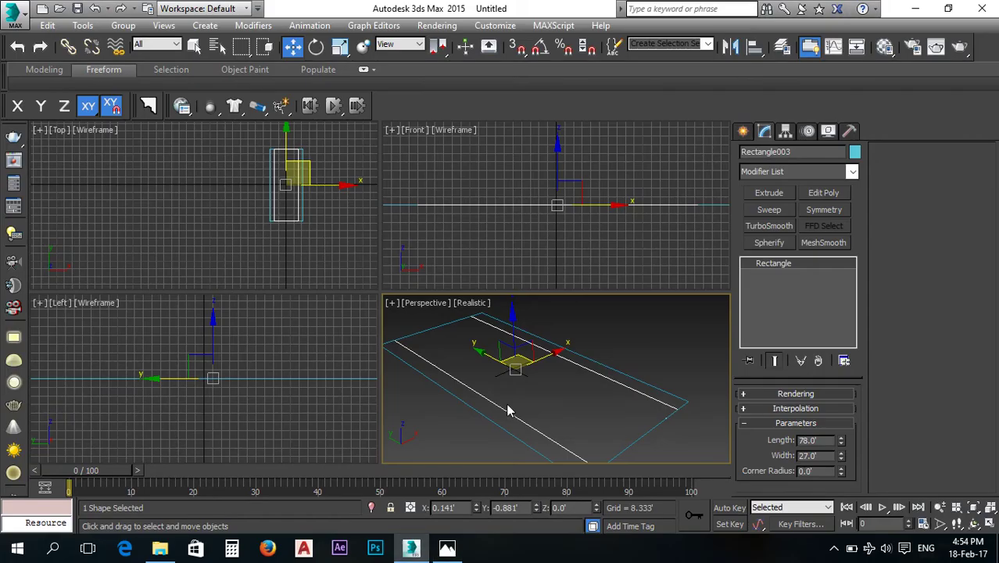
{"action": "left_click_drag", "start_coordinate": [818, 440], "coordinate": [731, 455]}
{"action": "key", "text": "Return"}
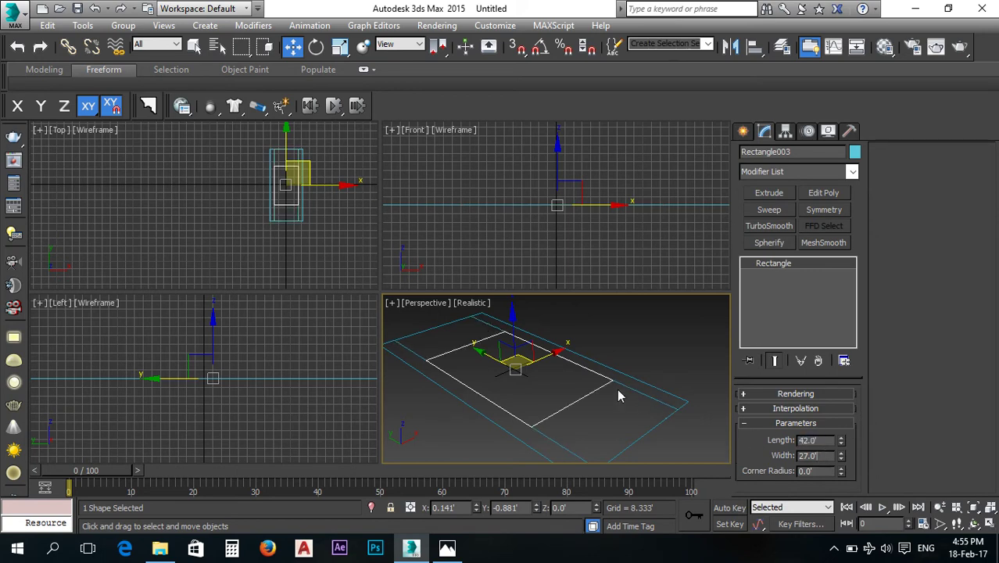
Check the centre service line in the reference image, and start a Line spline with 3D snapping to midpoints enabled.
{"action": "middle_click_drag", "start_coordinate": [565, 404], "coordinate": [505, 399], "text": "alt"}
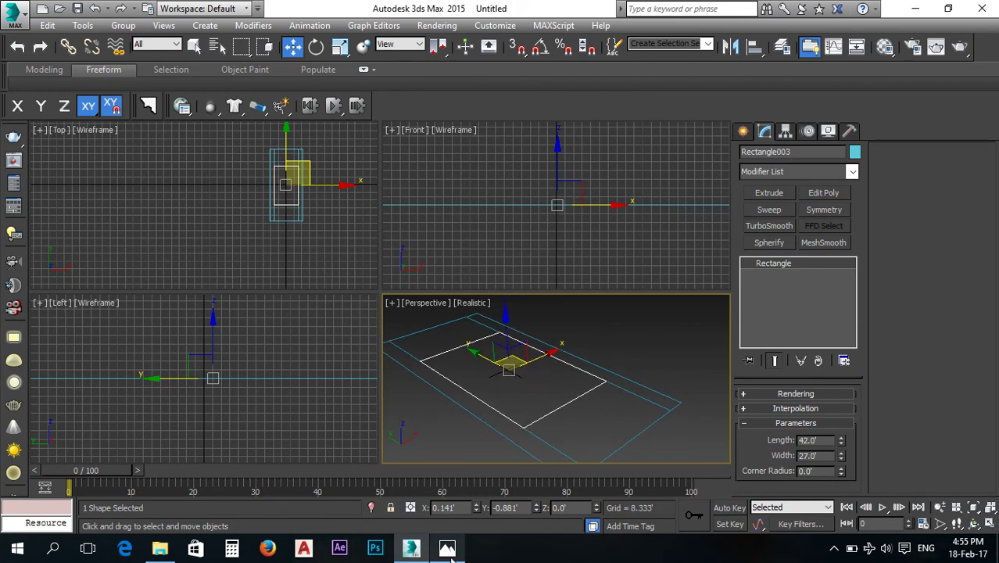
{"action": "mouse_move", "coordinate": [451, 553]}
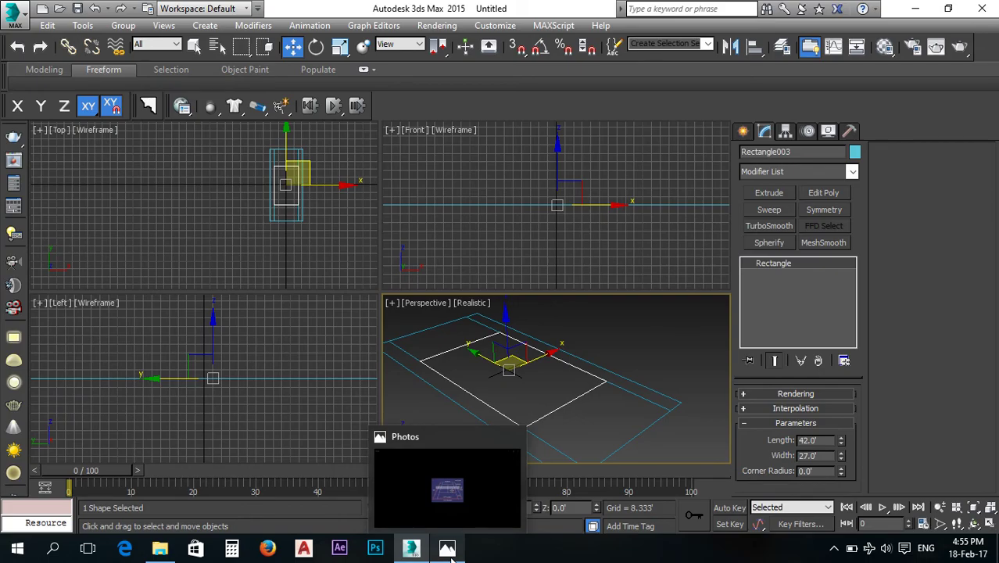
{"action": "left_click", "coordinate": [452, 552]}
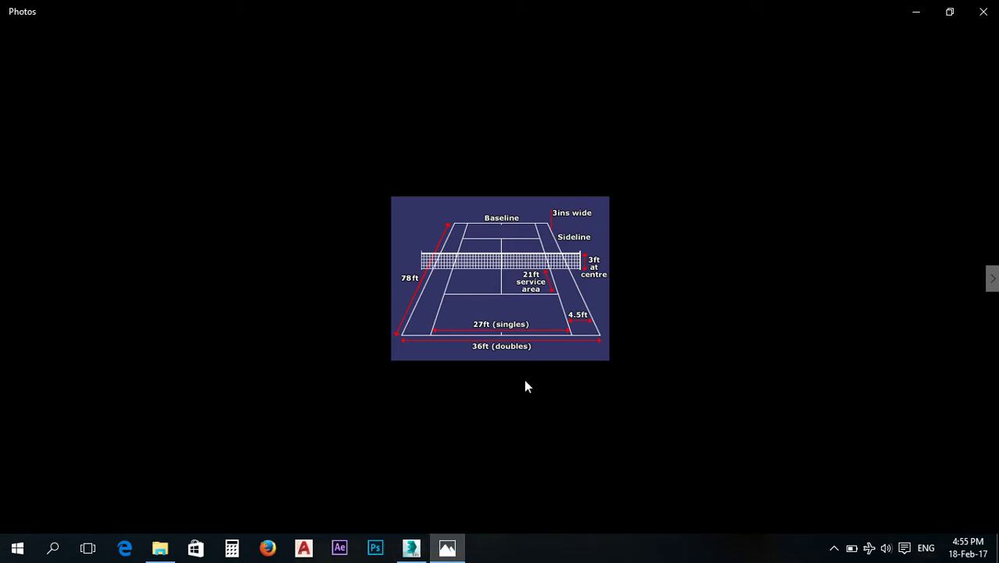
{"action": "left_click", "coordinate": [411, 548]}
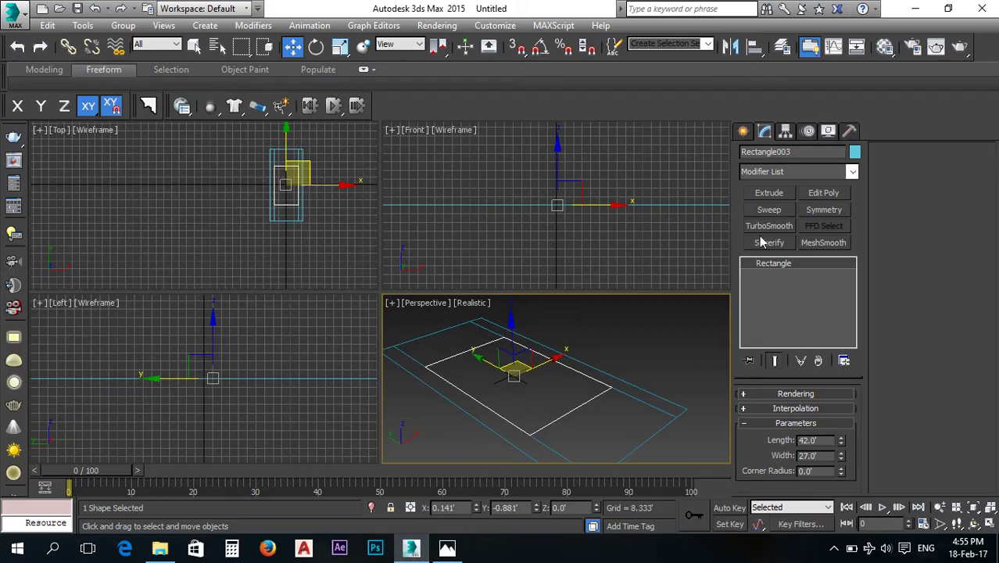
{"action": "left_click", "coordinate": [744, 132]}
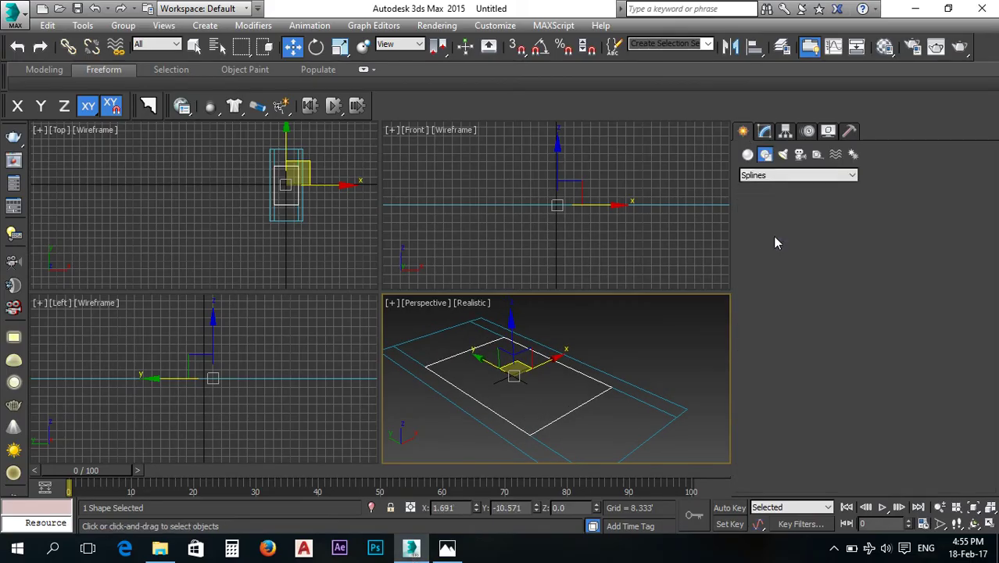
{"action": "left_click", "coordinate": [769, 236]}
{"action": "left_click", "coordinate": [518, 49]}
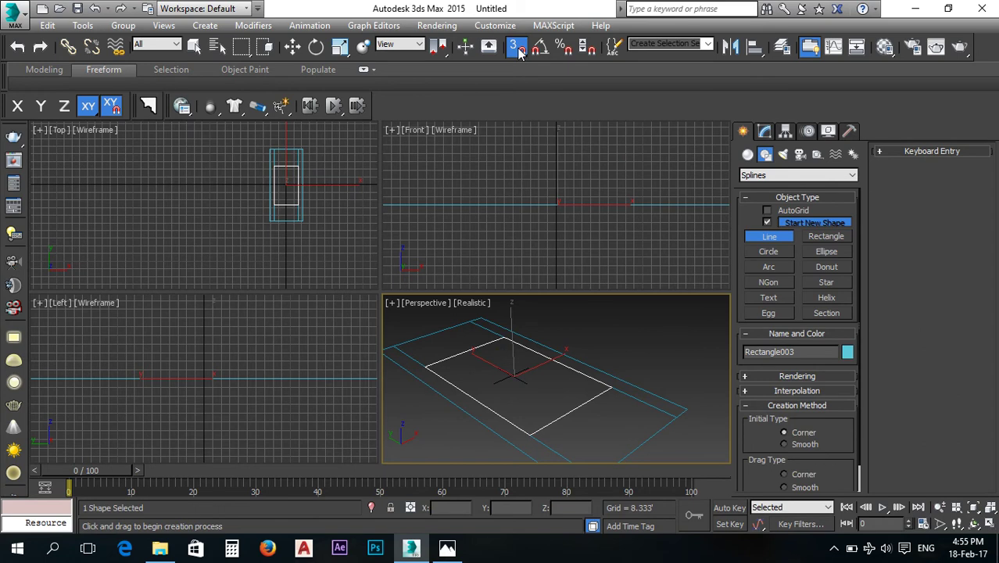
{"action": "right_click", "coordinate": [518, 48]}
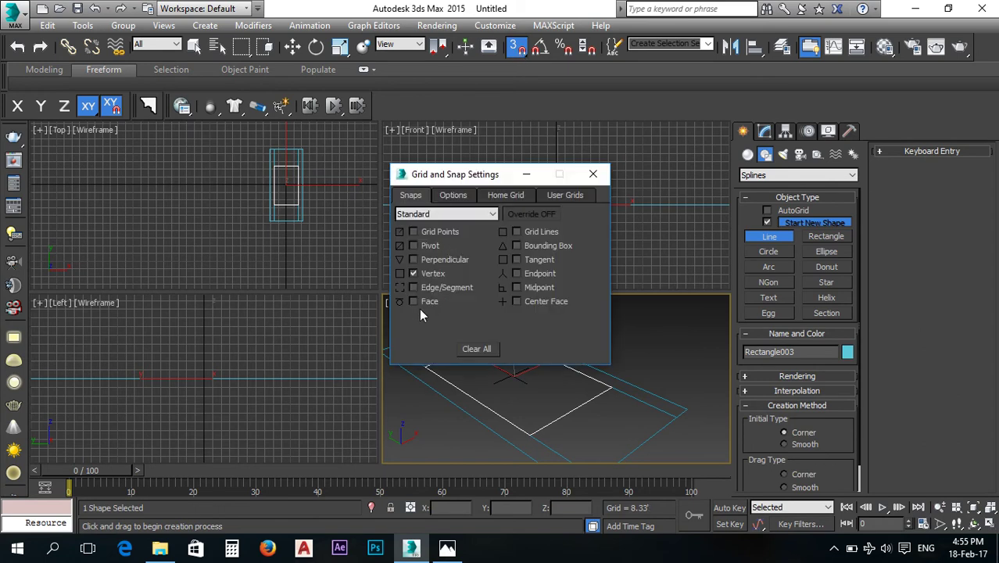
{"action": "left_click", "coordinate": [516, 287]}
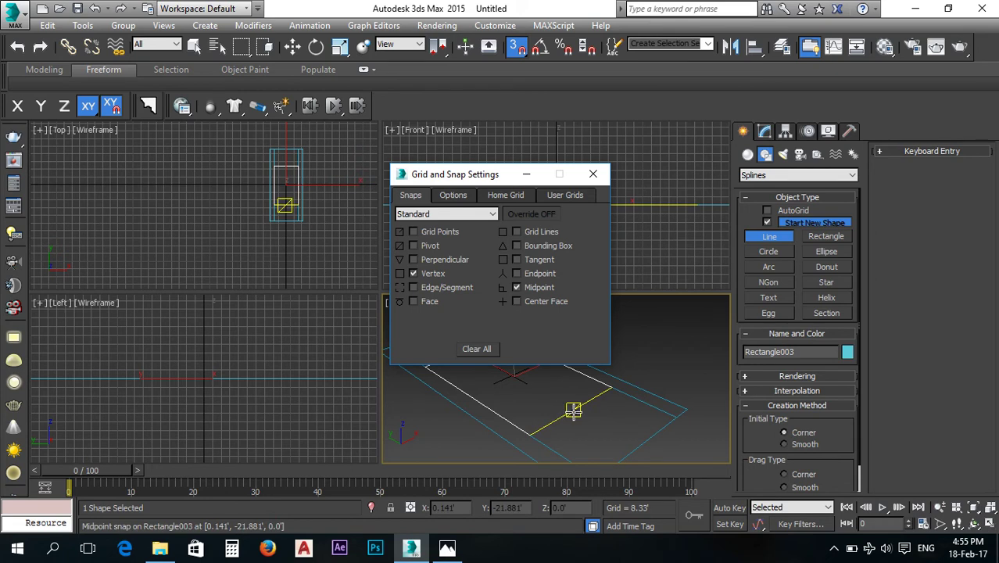
{"action": "left_click", "coordinate": [592, 173]}
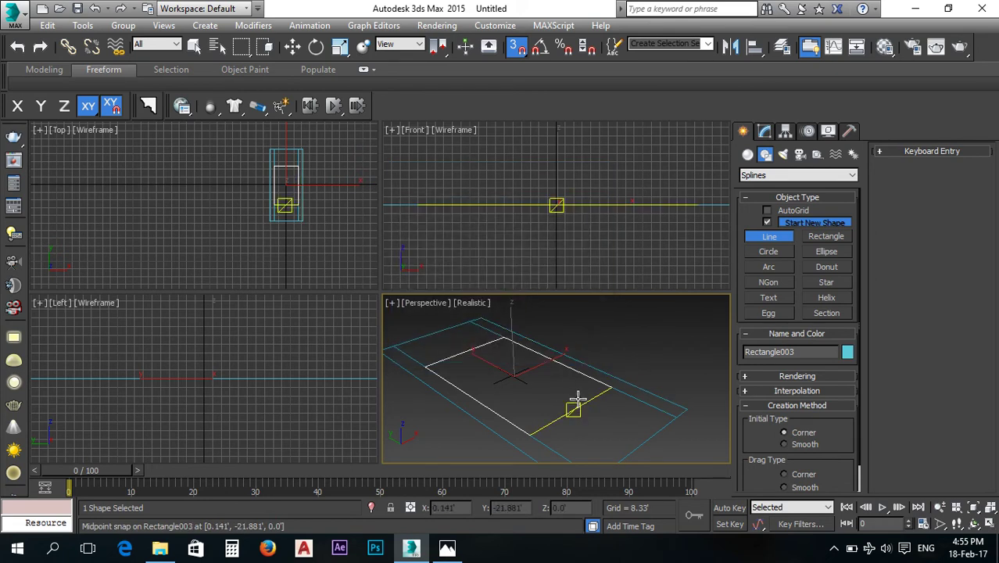
Draw the centre service line between the midpoints of the service rectangle's two short sides.
{"action": "left_click", "coordinate": [573, 409]}
{"action": "left_click", "coordinate": [468, 351]}
{"action": "right_click", "coordinate": [573, 339]}
{"action": "scroll", "coordinate": [314, 241], "scroll_direction": "up", "scroll_amount": 5}
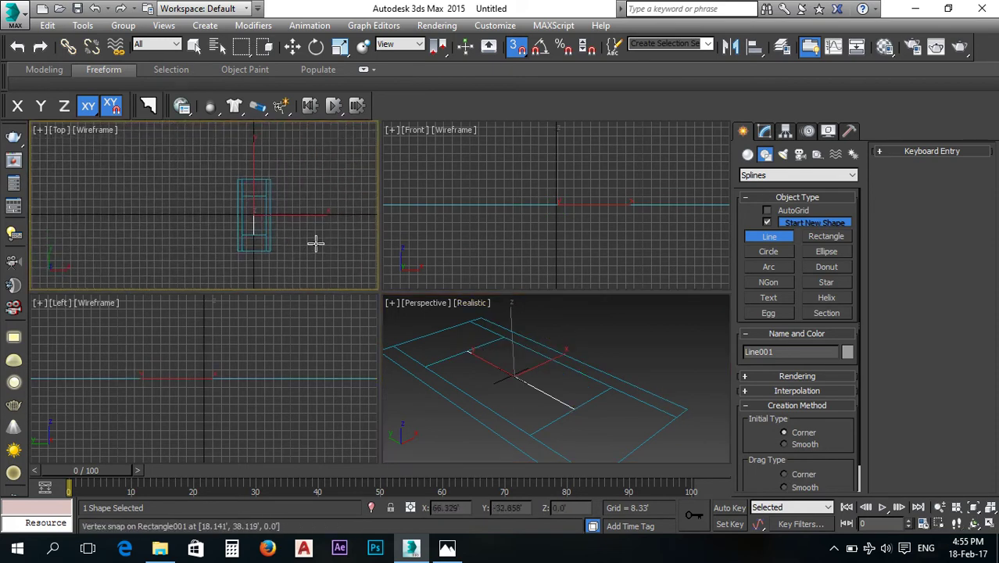
{"action": "middle_click_drag", "start_coordinate": [167, 221], "coordinate": [149, 203]}
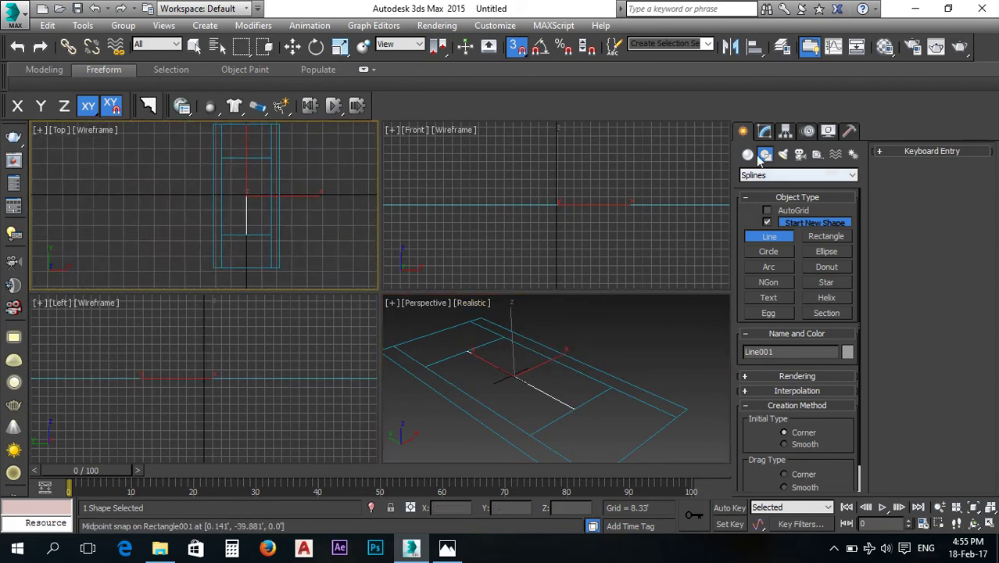
{"action": "left_click", "coordinate": [764, 131]}
{"action": "left_click", "coordinate": [308, 225]}
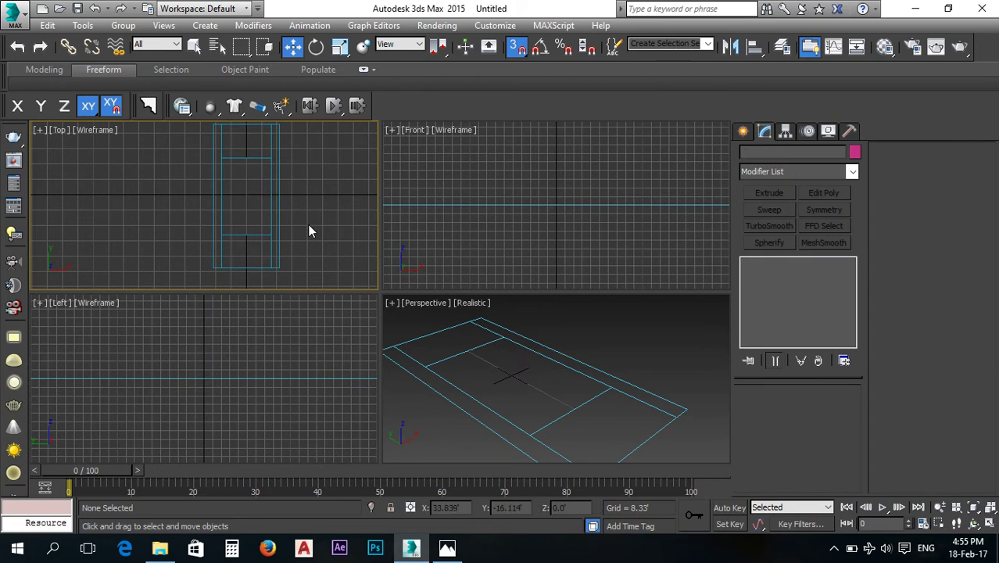
Set the centre service line's object colour to blue.
{"action": "left_click", "coordinate": [551, 395]}
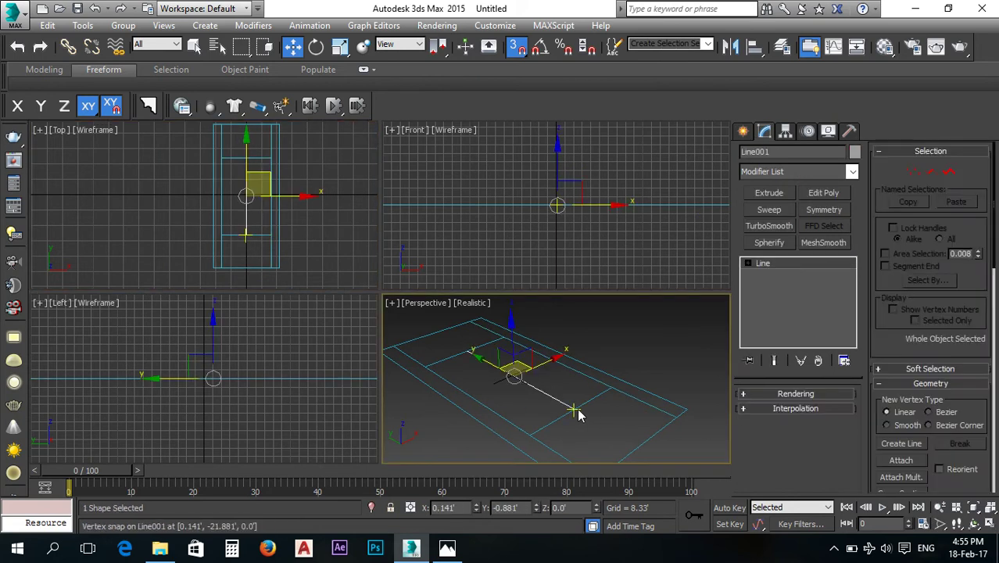
{"action": "left_click", "coordinate": [854, 152]}
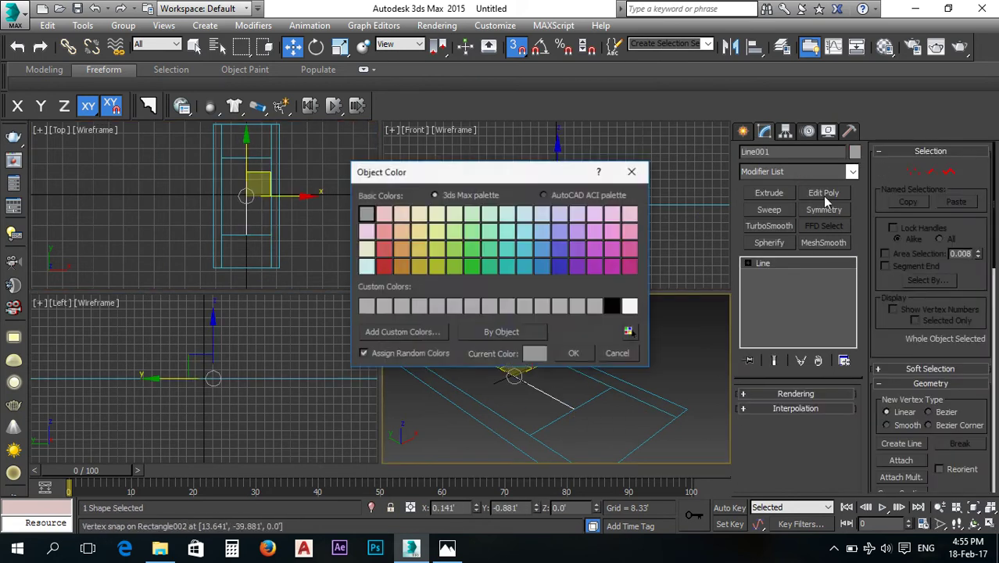
{"action": "left_click", "coordinate": [540, 266]}
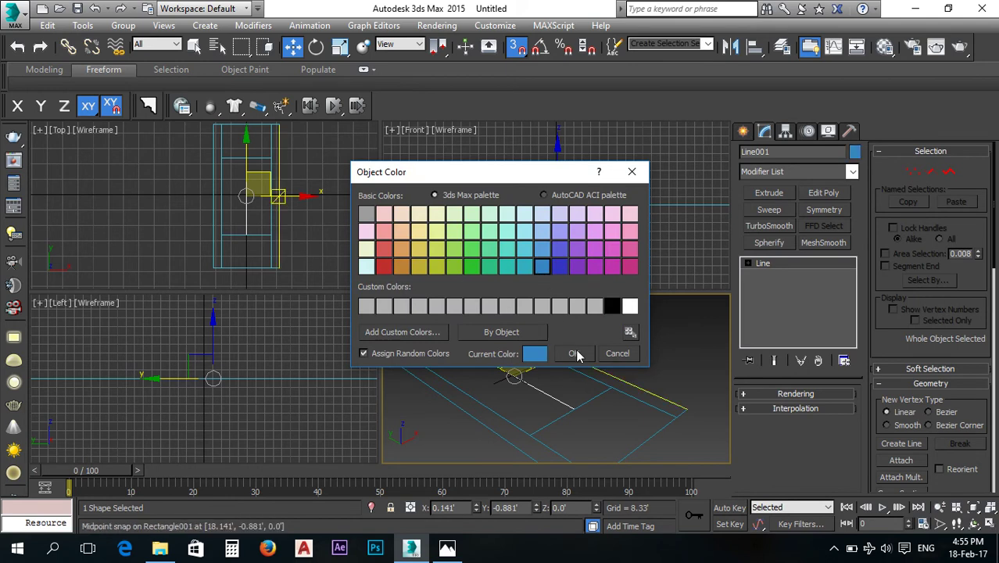
{"action": "left_click", "coordinate": [574, 354]}
{"action": "left_click", "coordinate": [653, 358]}
Select all four court line shapes and set their object colour to green.
{"action": "left_click_drag", "start_coordinate": [663, 340], "coordinate": [454, 440]}
{"action": "left_click", "coordinate": [855, 152]}
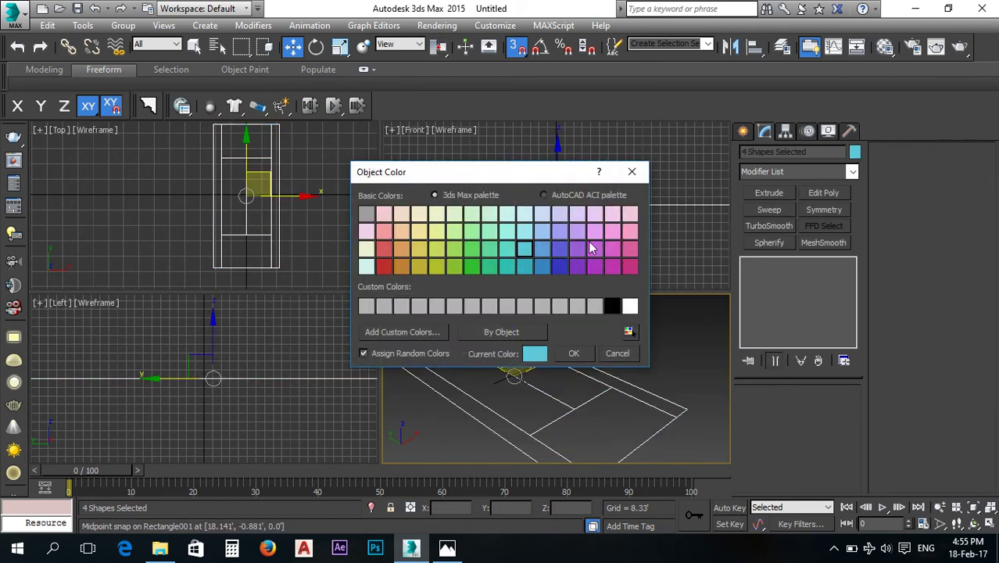
{"action": "left_click", "coordinate": [472, 267]}
{"action": "left_click", "coordinate": [571, 353]}
{"action": "left_click", "coordinate": [640, 340]}
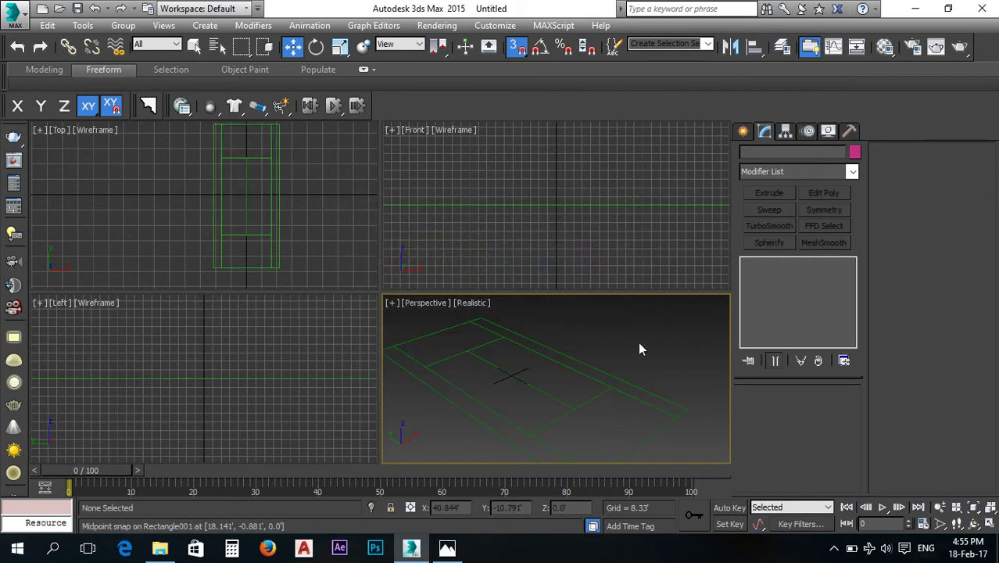
Turn off 3D snapping, select the outer doubles rectangle and check the net's position in the reference image.
{"action": "middle_click_drag", "start_coordinate": [641, 346], "coordinate": [640, 333]}
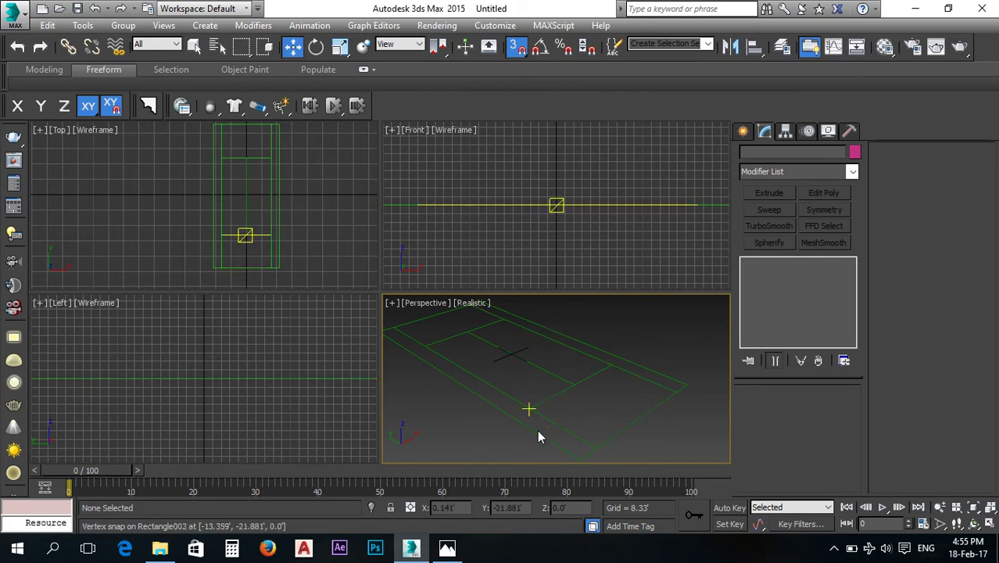
{"action": "left_click", "coordinate": [513, 48]}
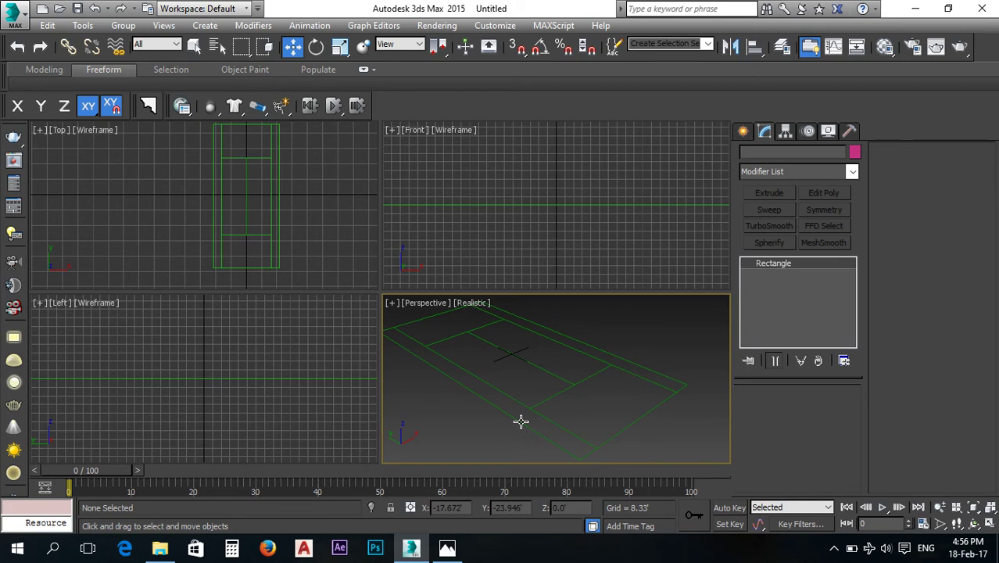
{"action": "left_click", "coordinate": [521, 423]}
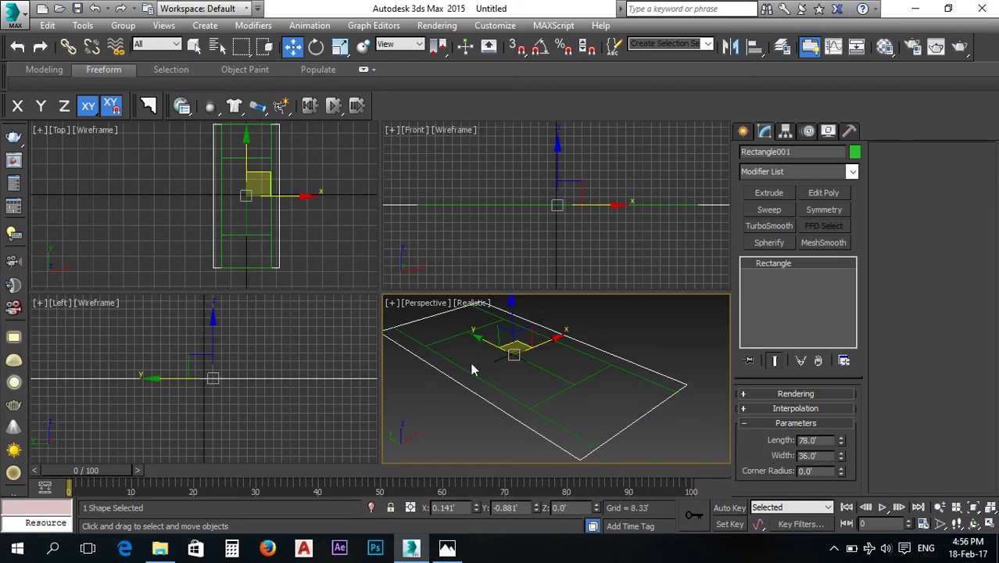
{"action": "left_click", "coordinate": [447, 548]}
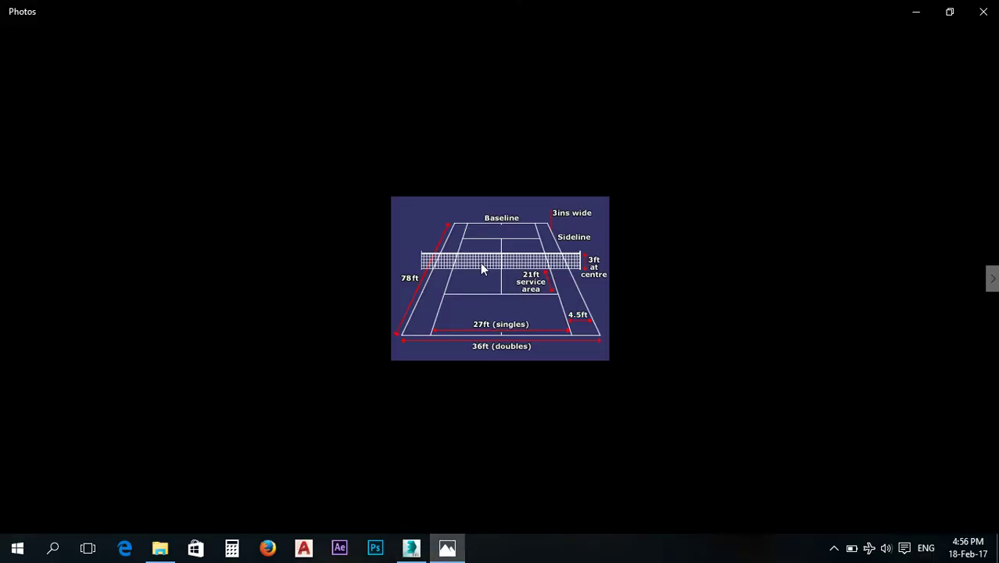
{"action": "left_click", "coordinate": [412, 549]}
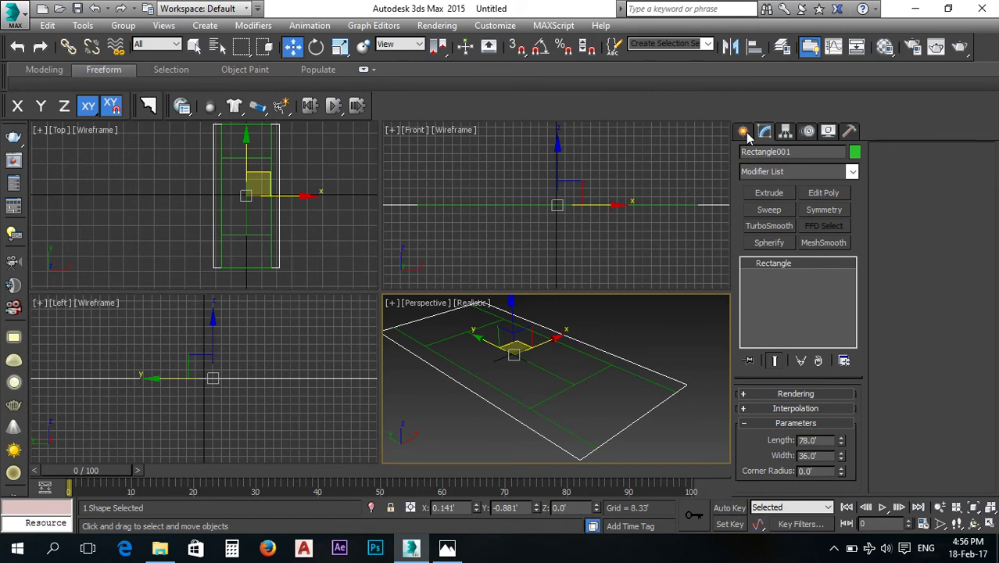
Draw a Line spline across the middle of the court, snapping to the midpoints of the doubles rectangle's two long sides.
{"action": "left_click", "coordinate": [742, 133]}
{"action": "left_click", "coordinate": [765, 237]}
{"action": "left_click", "coordinate": [518, 48]}
{"action": "left_click", "coordinate": [563, 336]}
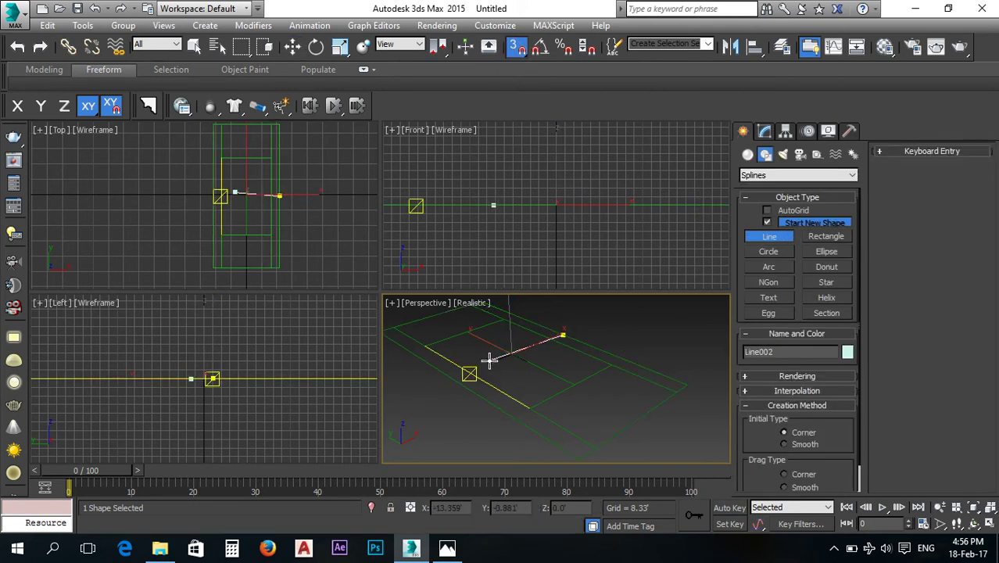
{"action": "left_click", "coordinate": [452, 378]}
{"action": "right_click", "coordinate": [445, 395]}
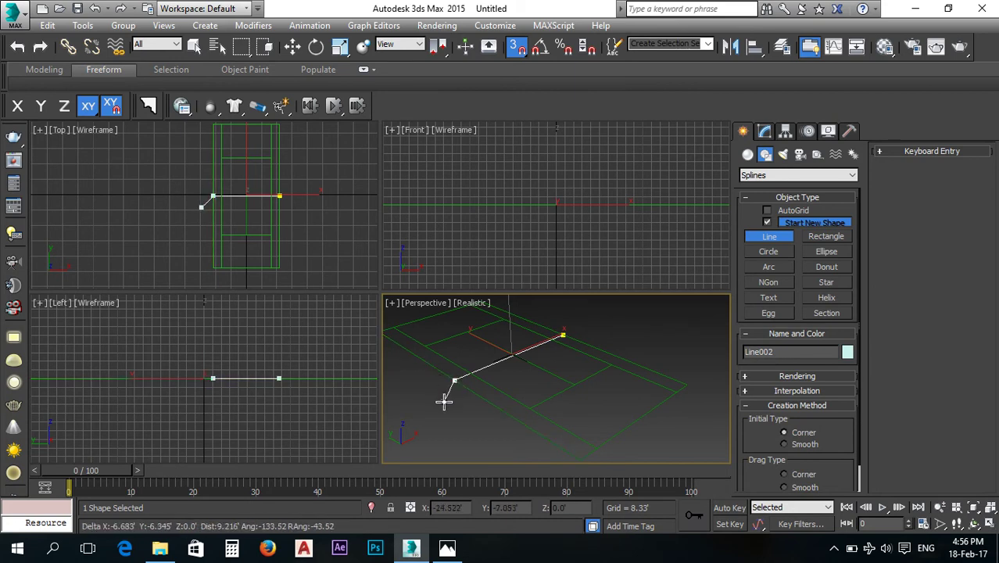
{"action": "scroll", "coordinate": [256, 228], "scroll_direction": "up", "scroll_amount": 6}
{"action": "scroll", "coordinate": [213, 228], "scroll_direction": "up", "scroll_amount": 3}
{"action": "scroll", "coordinate": [234, 218], "scroll_direction": "down", "scroll_amount": 9}
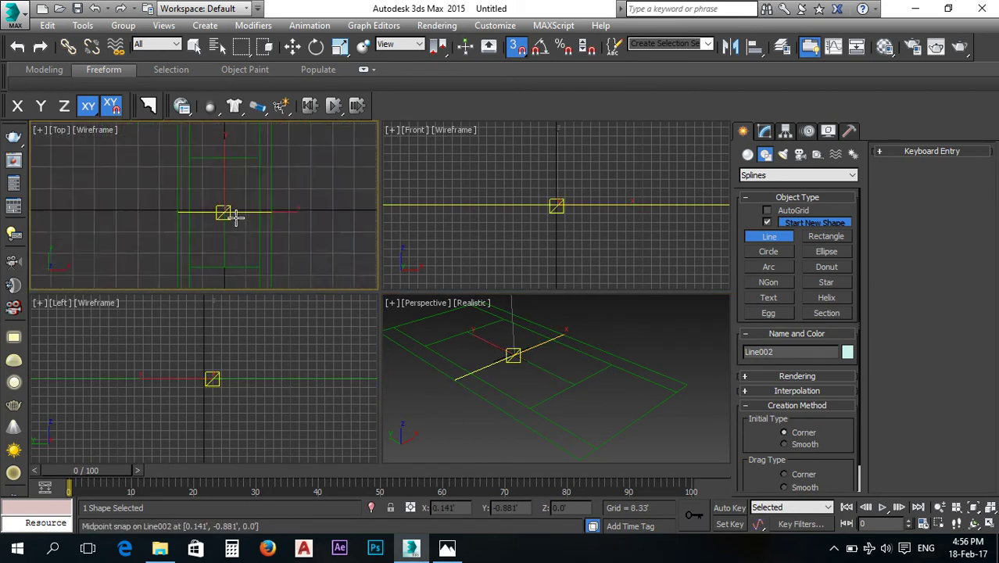
{"action": "left_click", "coordinate": [766, 132]}
{"action": "left_click", "coordinate": [639, 321]}
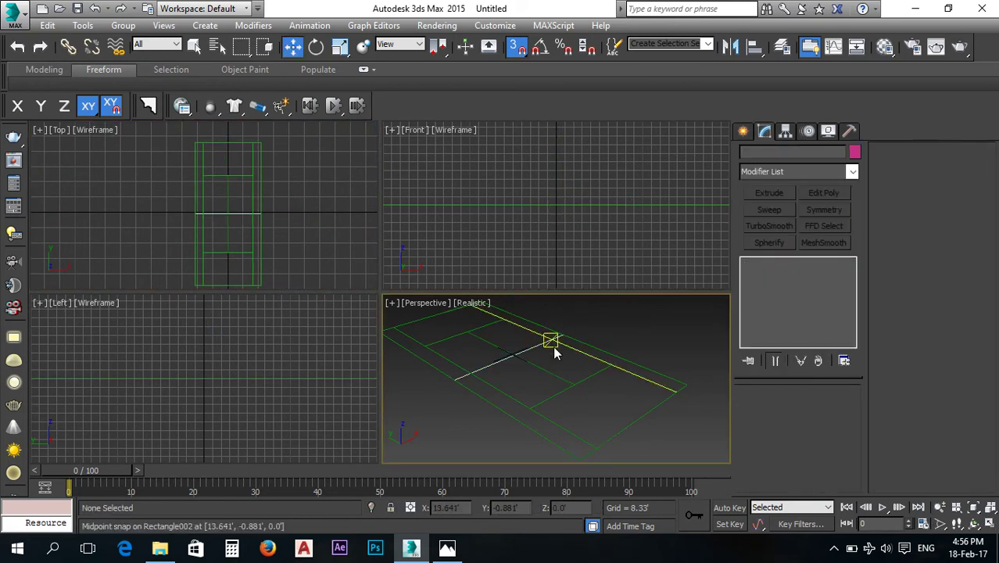
Turn off 3D snapping and enable the outer doubles rectangle's spline rendering in both the renderer and the viewport.
{"action": "left_click", "coordinate": [513, 48]}
{"action": "scroll", "coordinate": [524, 350], "scroll_direction": "up", "scroll_amount": 5}
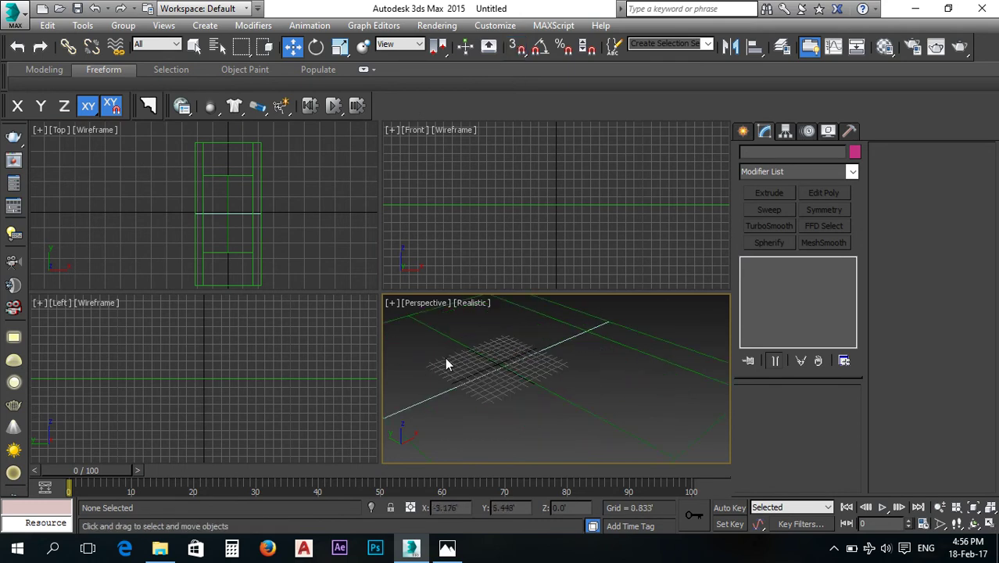
{"action": "scroll", "coordinate": [495, 377], "scroll_direction": "down", "scroll_amount": 5}
{"action": "scroll", "coordinate": [524, 408], "scroll_direction": "up", "scroll_amount": 4}
{"action": "left_click", "coordinate": [492, 434]}
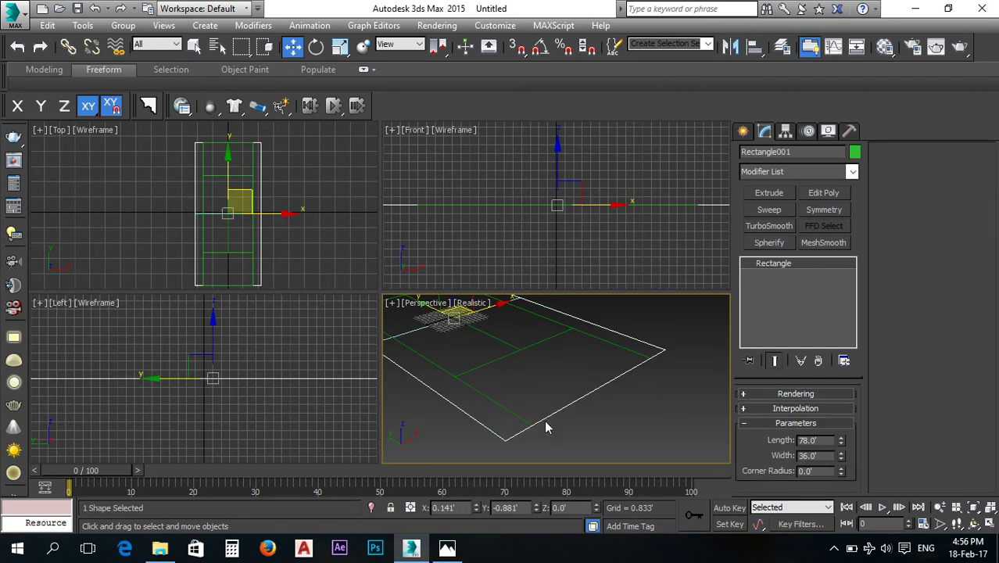
{"action": "left_click", "coordinate": [761, 395]}
{"action": "left_click", "coordinate": [774, 405]}
{"action": "left_click", "coordinate": [774, 415]}
{"action": "scroll", "coordinate": [739, 435], "scroll_direction": "down", "scroll_amount": 3}
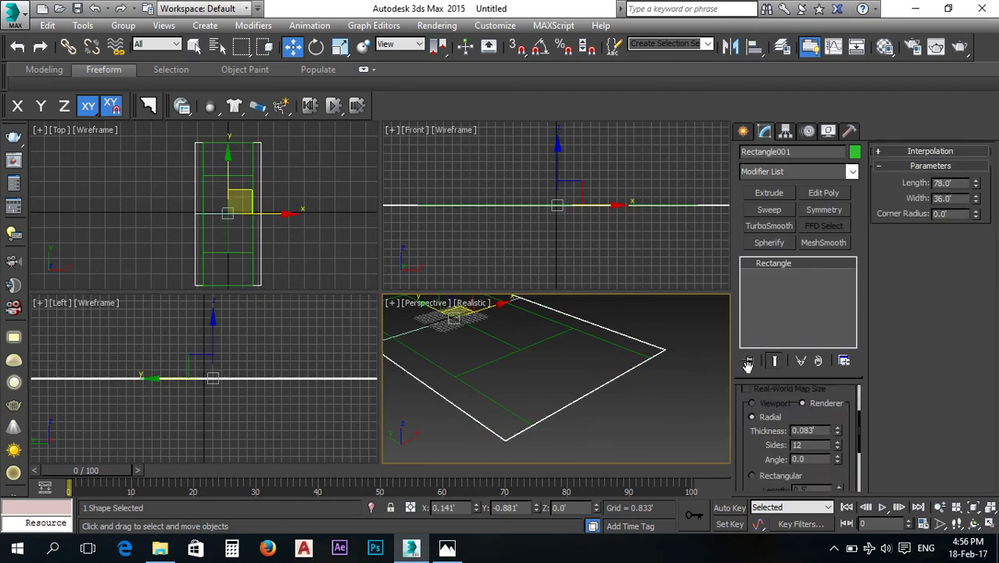
Check the court line width in the reference image, and return to the 3ds Max scene.
{"action": "left_click", "coordinate": [447, 548]}
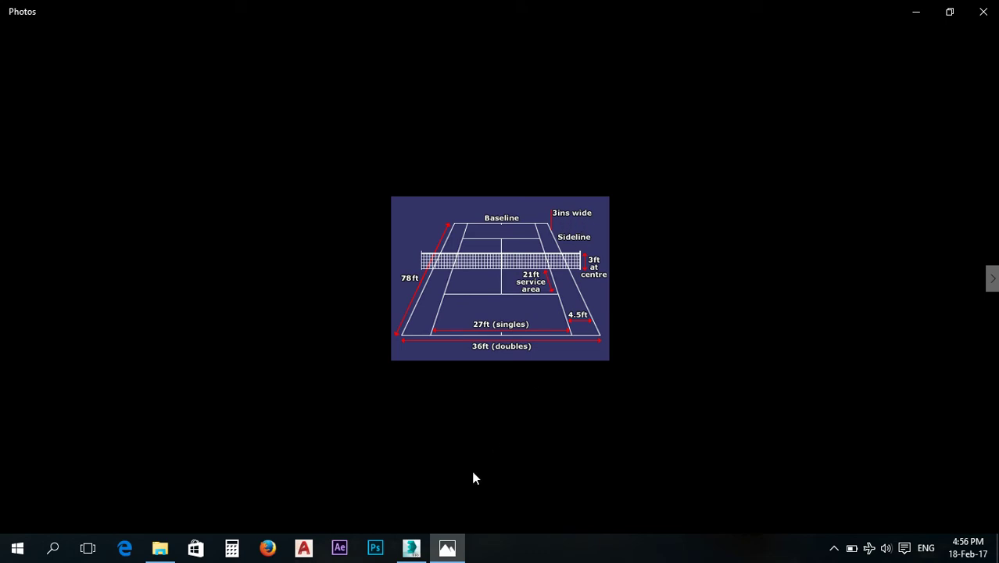
{"action": "mouse_move", "coordinate": [454, 552]}
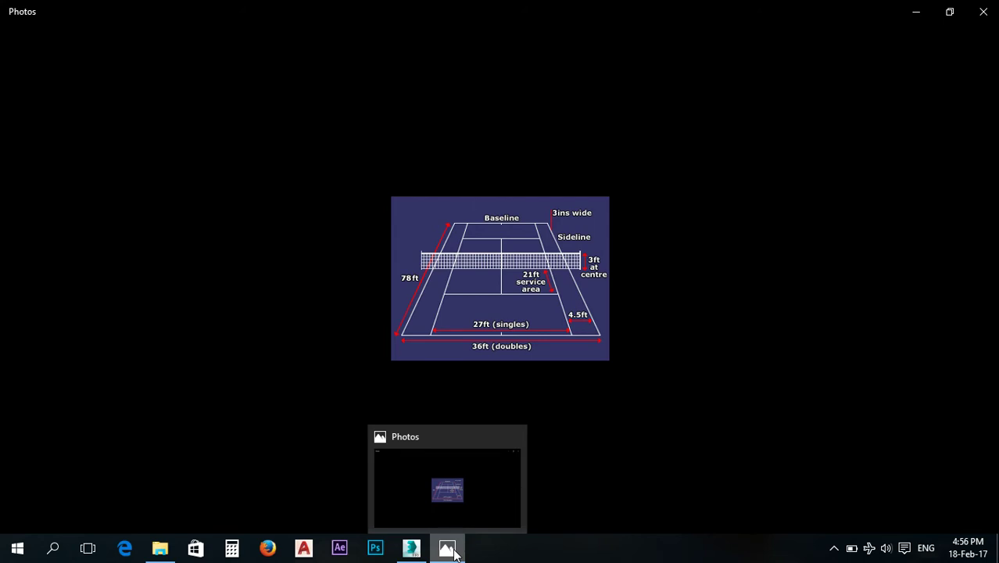
{"action": "left_click", "coordinate": [454, 552]}
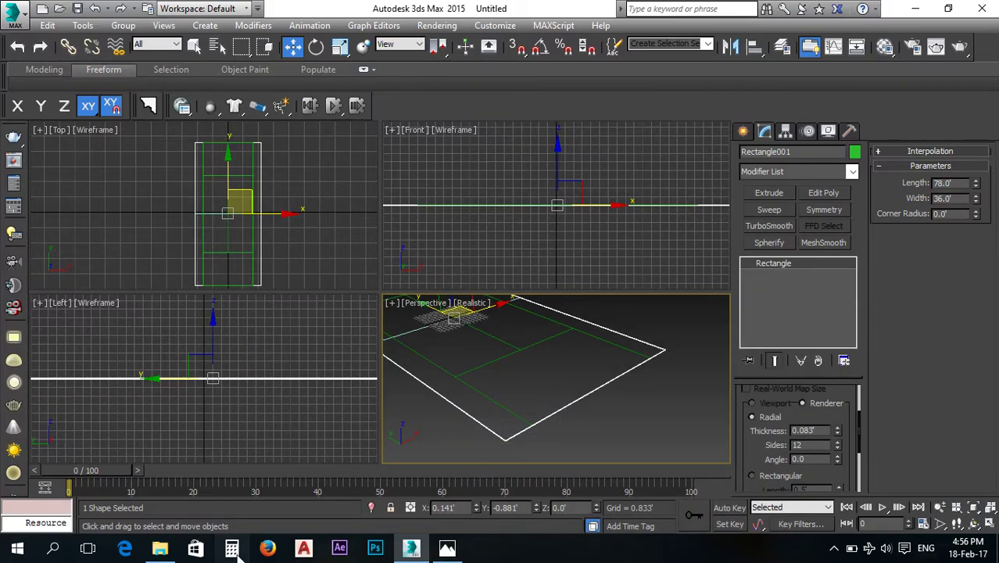
Switch to Calculator and convert 3 inches to feet by computing 1/12*3, and minimise it.
{"action": "left_click", "coordinate": [234, 550]}
{"action": "left_click_drag", "start_coordinate": [667, 96], "coordinate": [291, 109]}
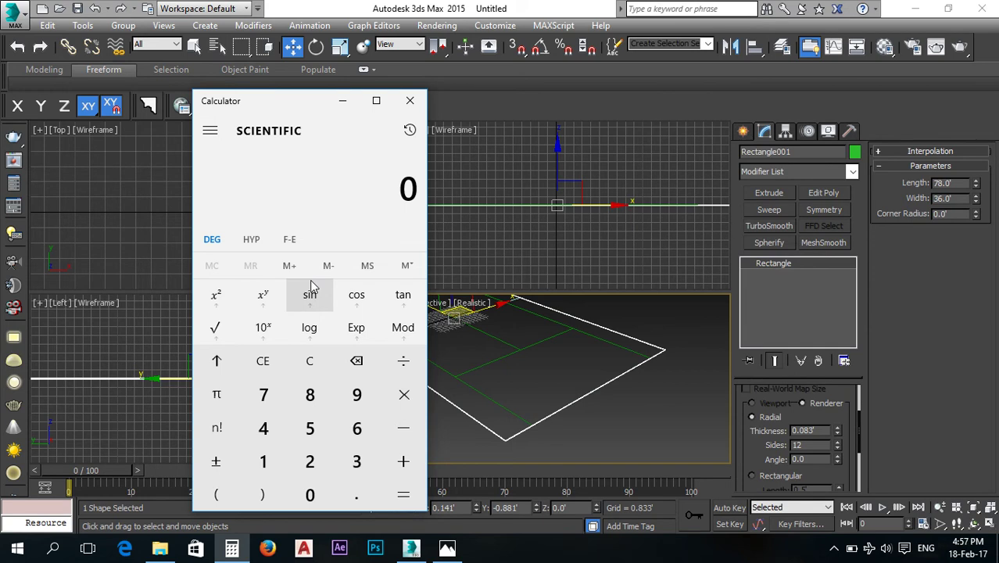
{"action": "type", "text": "1"}
{"action": "type", "text": "/"}
{"action": "type", "text": "12"}
{"action": "key", "text": "Return"}
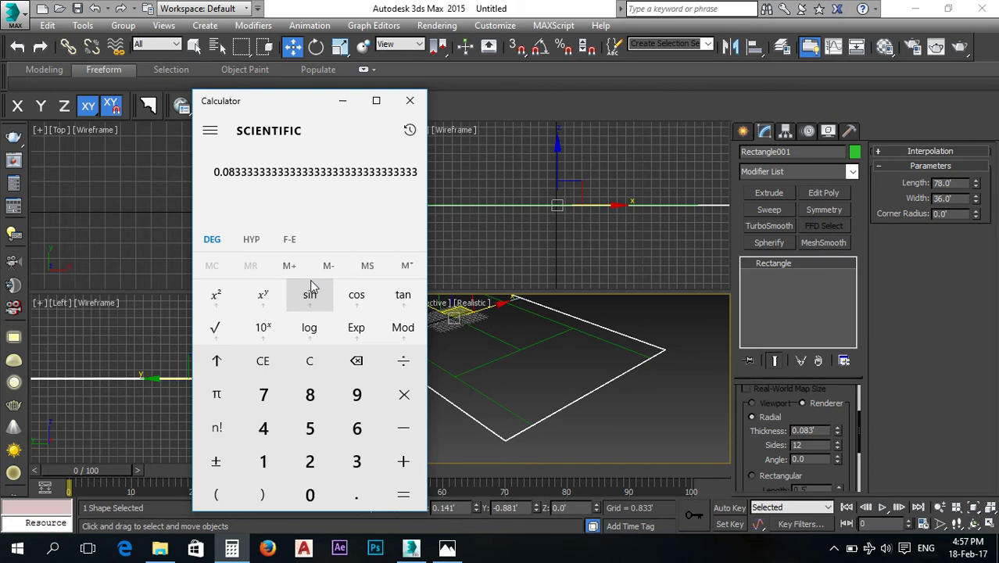
{"action": "type", "text": "*3"}
{"action": "key", "text": "Return"}
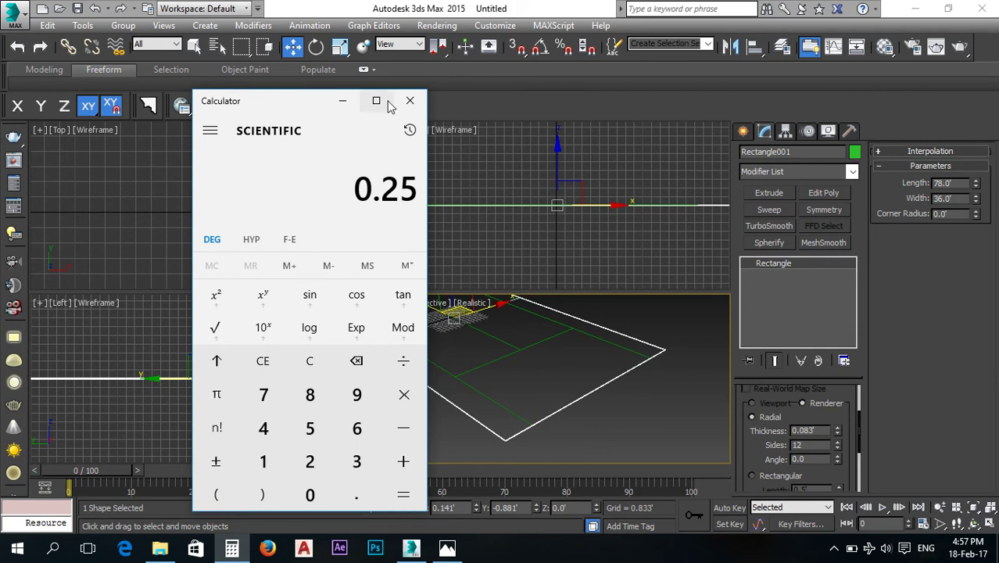
{"action": "left_click", "coordinate": [342, 107]}
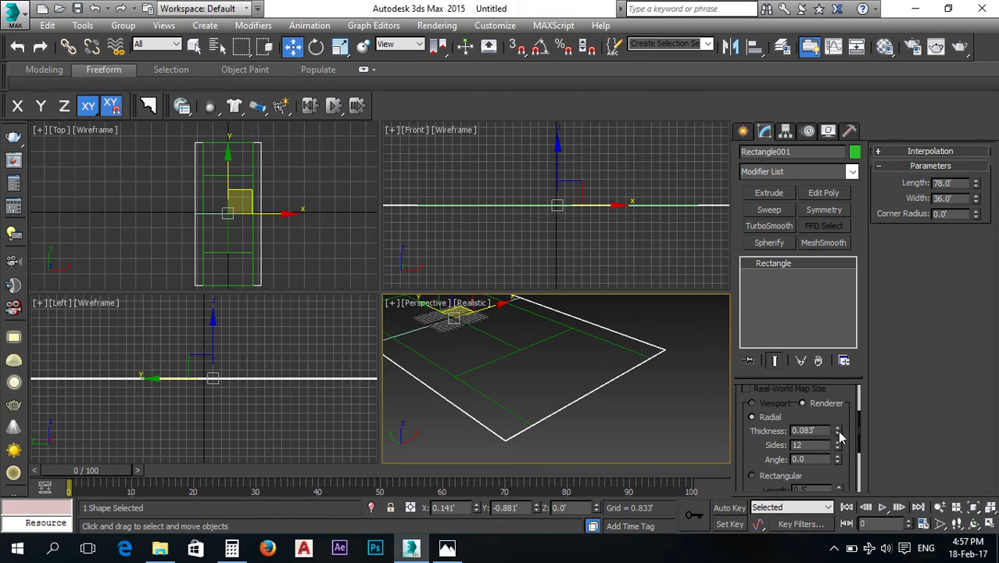
Set the outer doubles rectangle's radial rendering thickness to 0.25'.
{"action": "left_click_drag", "start_coordinate": [817, 431], "coordinate": [759, 438]}
{"action": "type", "text": ".25"}
{"action": "left_click", "coordinate": [813, 444]}
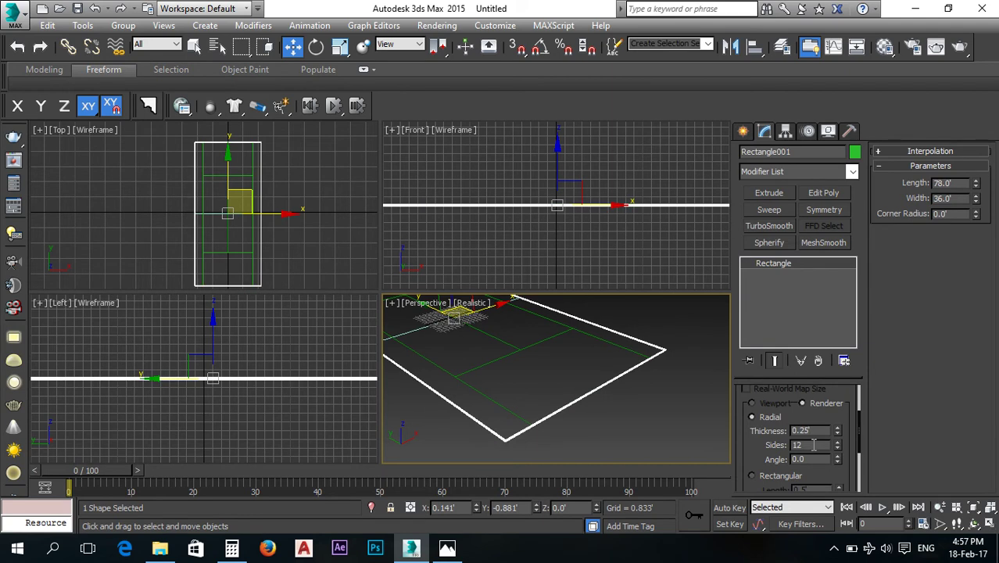
Enable the 27' singles rectangle in the renderer and viewport, and give it a rectangular rendering cross-section.
{"action": "scroll", "coordinate": [654, 373], "scroll_direction": "up", "scroll_amount": 2}
{"action": "left_click", "coordinate": [620, 389]}
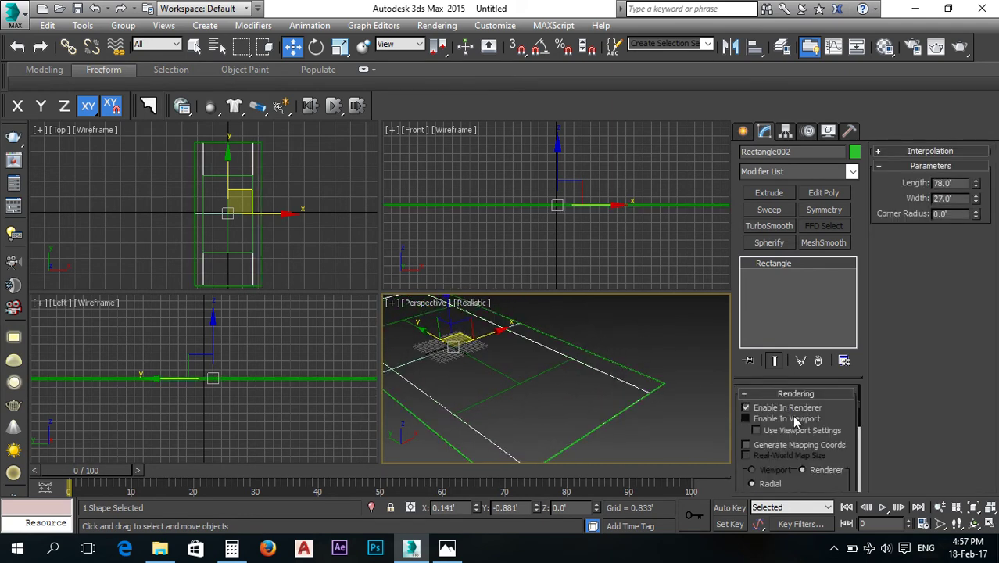
{"action": "scroll", "coordinate": [829, 415], "scroll_direction": "down", "scroll_amount": 3}
{"action": "left_click_drag", "start_coordinate": [821, 336], "coordinate": [821, 324]}
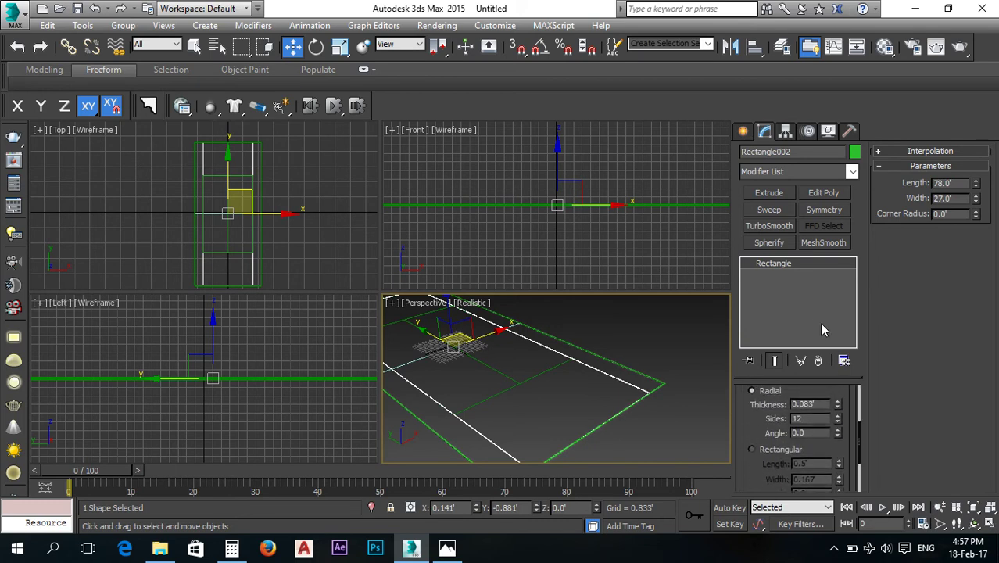
{"action": "left_click", "coordinate": [762, 450]}
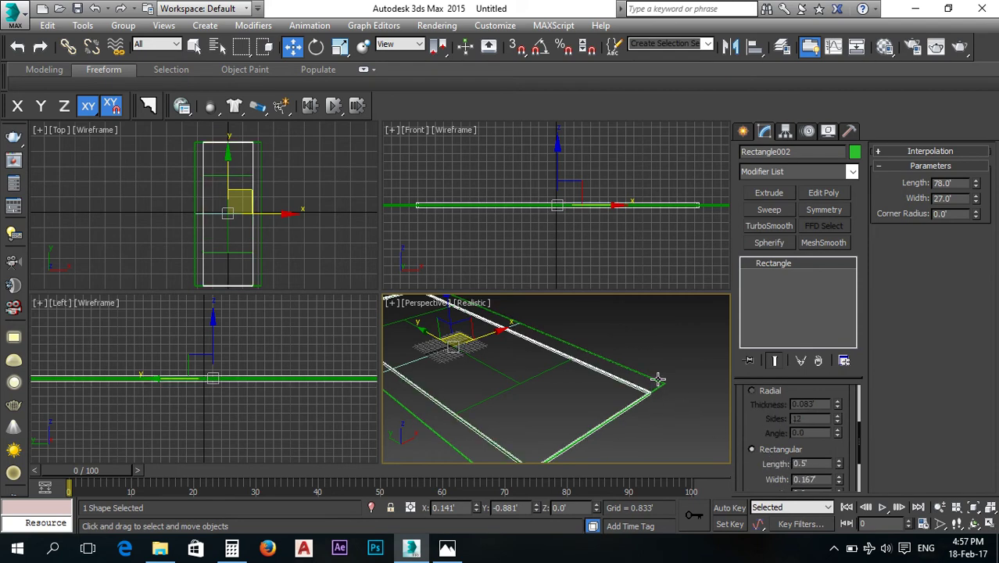
Set the singles rectangle's rectangular rendering length and width both to 0.25'.
{"action": "middle_click_drag", "start_coordinate": [656, 379], "coordinate": [645, 384]}
{"action": "scroll", "coordinate": [645, 384], "scroll_direction": "up", "scroll_amount": 3}
{"action": "scroll", "coordinate": [660, 357], "scroll_direction": "down", "scroll_amount": 1}
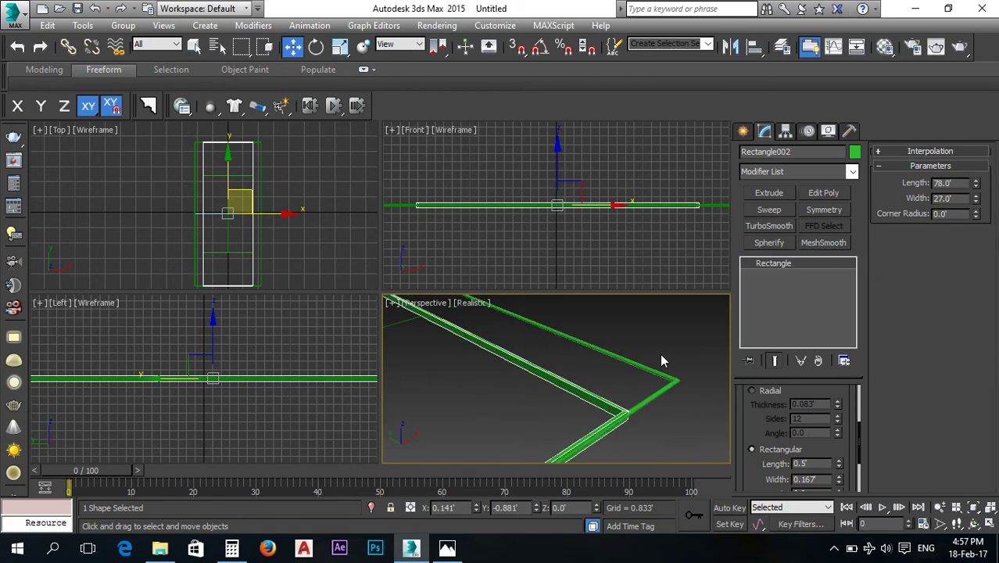
{"action": "scroll", "coordinate": [698, 429], "scroll_direction": "down", "scroll_amount": 2}
{"action": "double_click", "coordinate": [806, 463]}
{"action": "type", "text": ".2"}
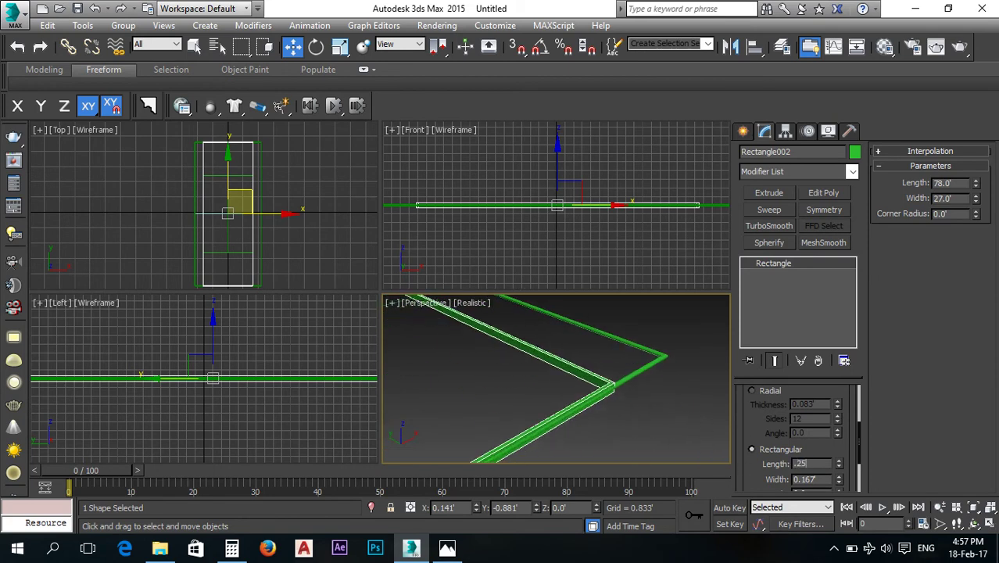
{"action": "left_click", "coordinate": [816, 480]}
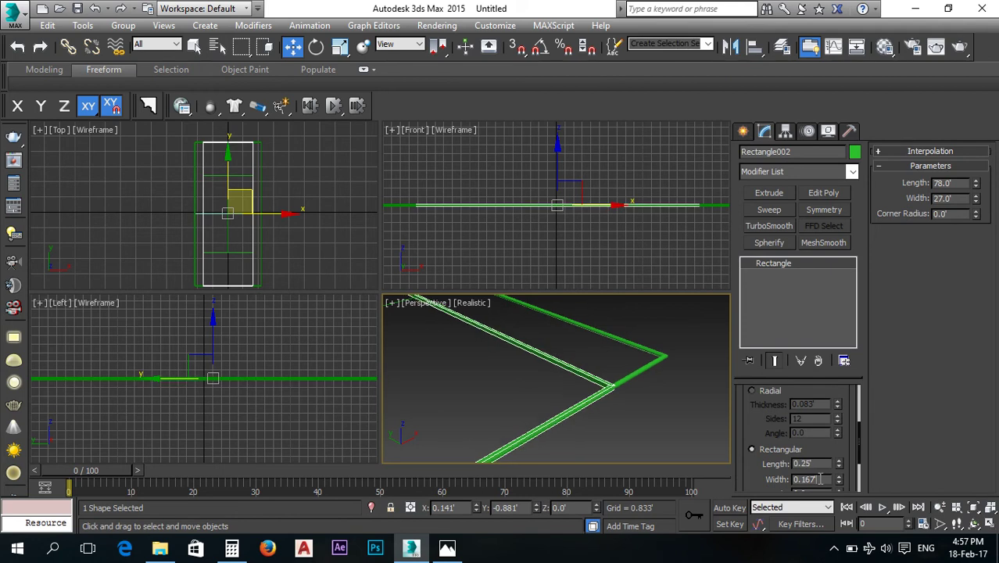
{"action": "left_click_drag", "start_coordinate": [839, 483], "coordinate": [841, 474]}
{"action": "double_click", "coordinate": [822, 479]}
{"action": "type", "text": ".25"}
{"action": "key", "text": "Return"}
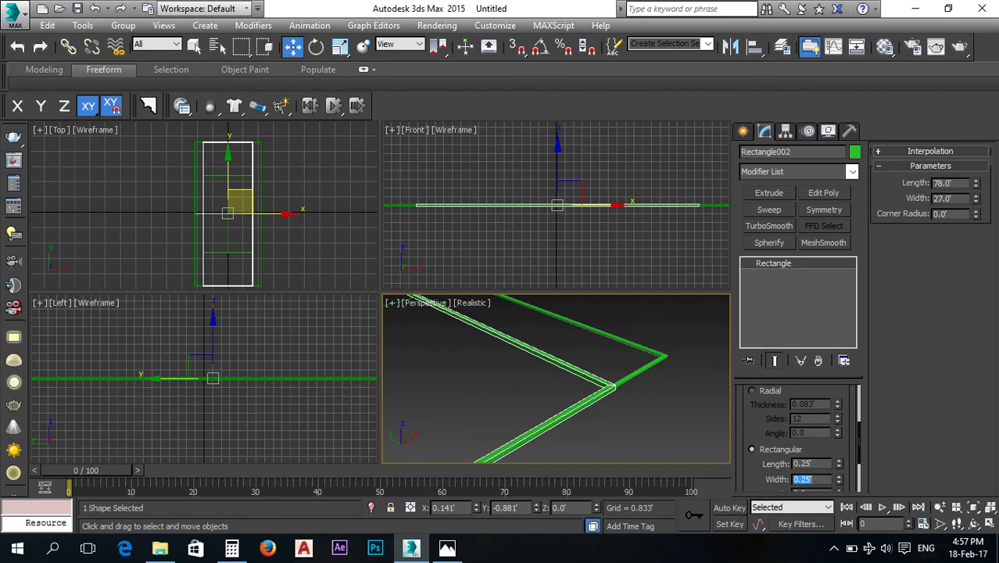
Flatten the singles rectangle's rendering cross-section by setting its length to 0.001', and deselect it.
{"action": "left_click", "coordinate": [825, 464]}
{"action": "left_click_drag", "start_coordinate": [839, 468], "coordinate": [838, 545]}
{"action": "left_click", "coordinate": [837, 460]}
{"action": "scroll", "coordinate": [602, 383], "scroll_direction": "up", "scroll_amount": 5}
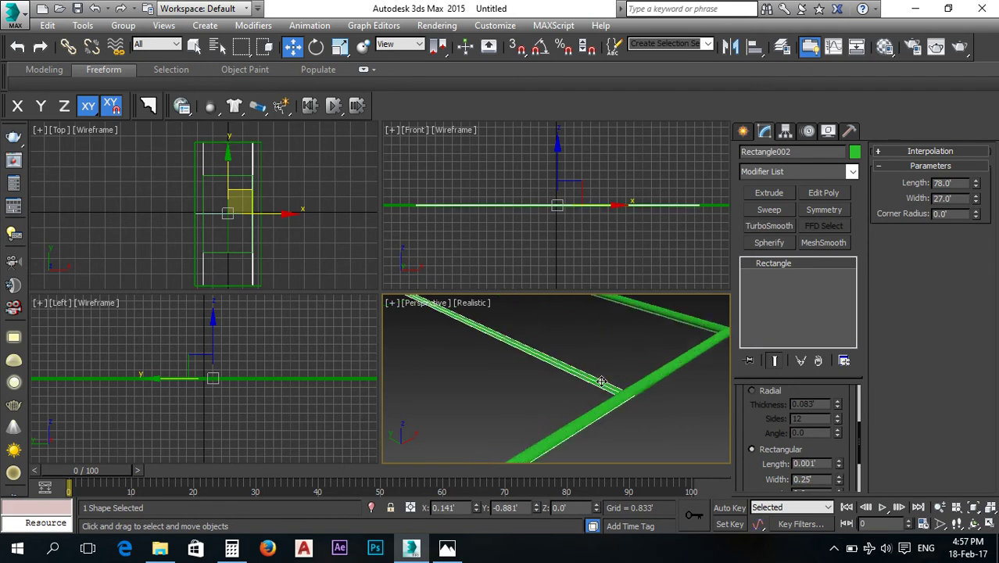
{"action": "left_click", "coordinate": [545, 423]}
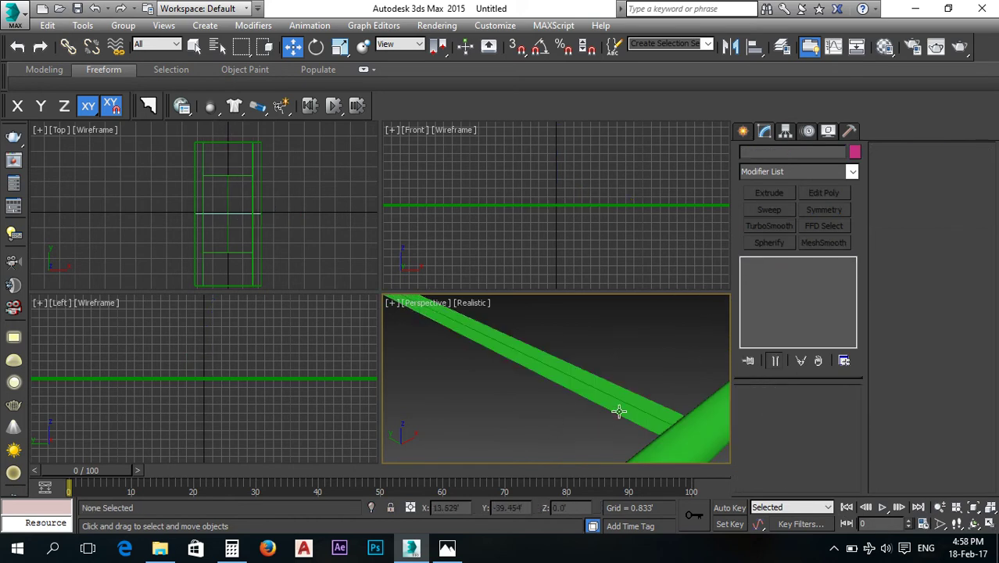
{"action": "scroll", "coordinate": [622, 404], "scroll_direction": "down", "scroll_amount": 4}
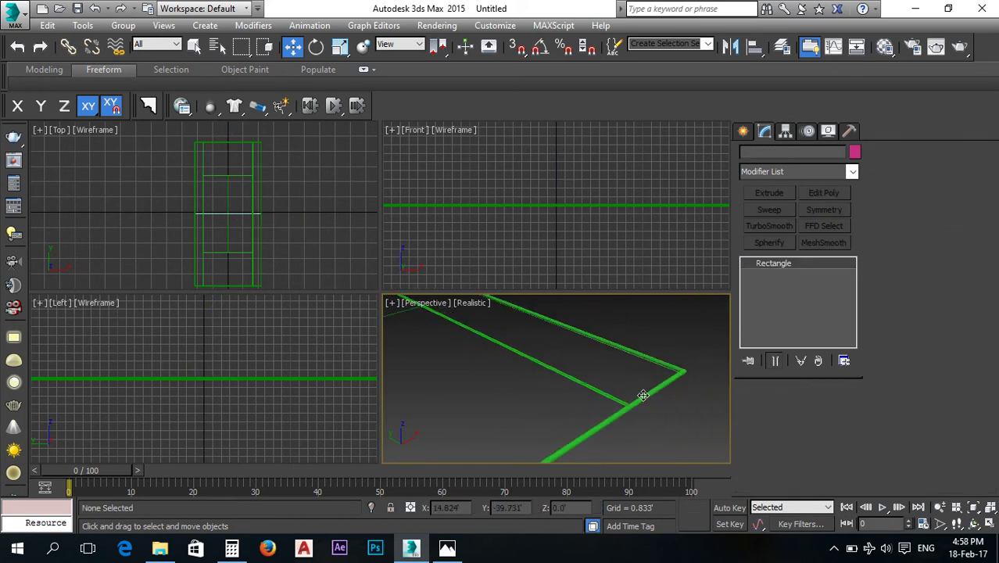
Switch the outer doubles rectangle to a rectangular rendering cross-section with width 0.25' and length 0.001', and deselect it.
{"action": "left_click", "coordinate": [641, 397]}
{"action": "left_click_drag", "start_coordinate": [776, 473], "coordinate": [781, 375]}
{"action": "left_click", "coordinate": [769, 440]}
{"action": "double_click", "coordinate": [806, 468]}
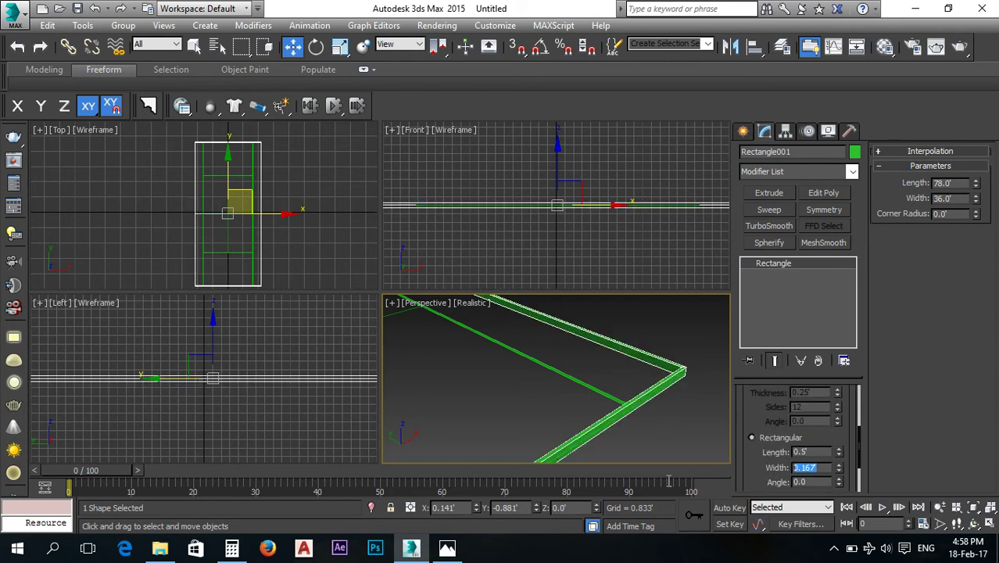
{"action": "type", "text": ".25"}
{"action": "double_click", "coordinate": [814, 452]}
{"action": "type", "text": ".001"}
{"action": "key", "text": "Return"}
{"action": "left_click", "coordinate": [626, 375]}
{"action": "scroll", "coordinate": [626, 375], "scroll_direction": "down", "scroll_amount": 5}
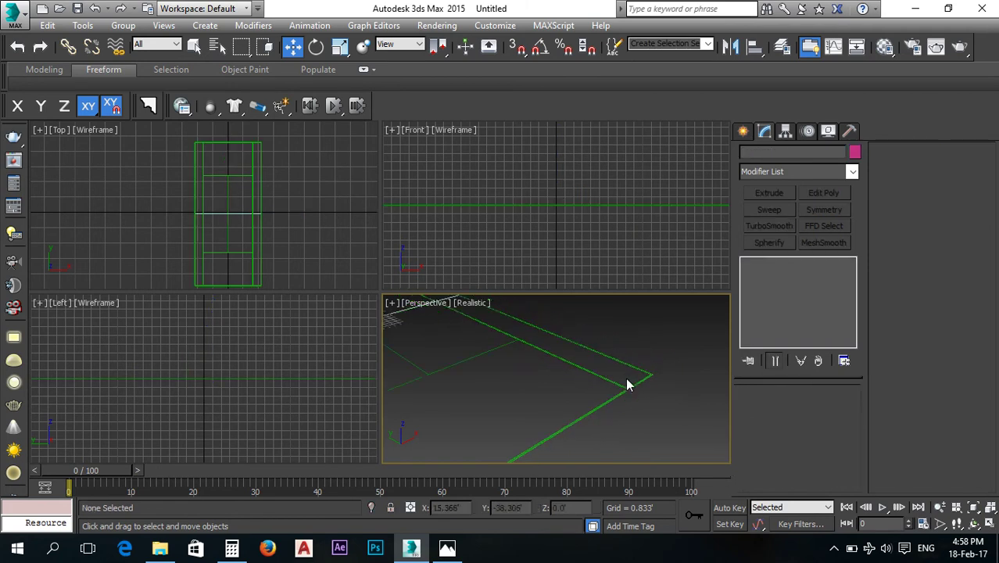
Enable the service rectangle in the renderer and viewport, and give it a rectangular rendering cross-section.
{"action": "left_click", "coordinate": [536, 366]}
{"action": "left_click", "coordinate": [766, 420]}
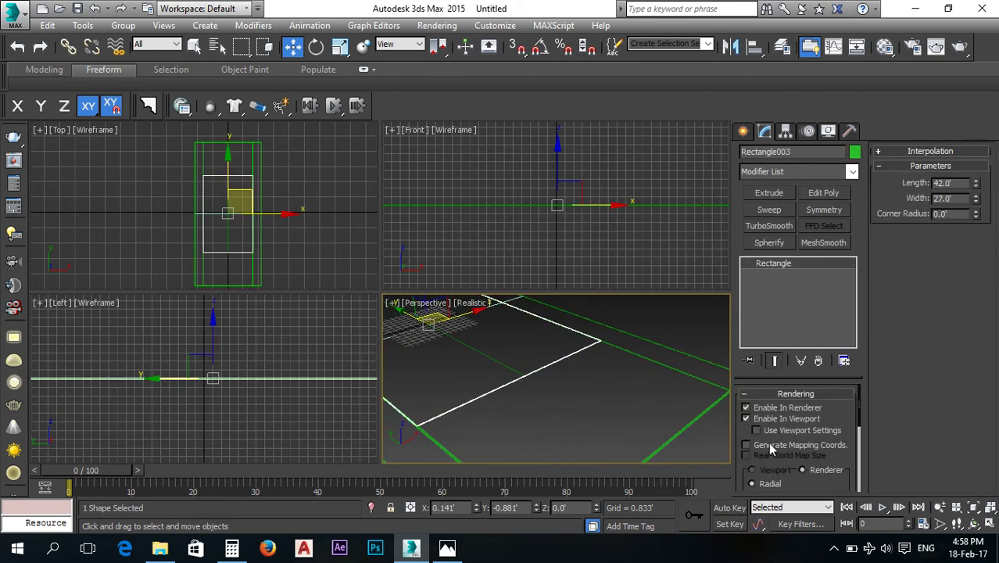
{"action": "left_click_drag", "start_coordinate": [799, 489], "coordinate": [805, 383]}
{"action": "left_click", "coordinate": [752, 405]}
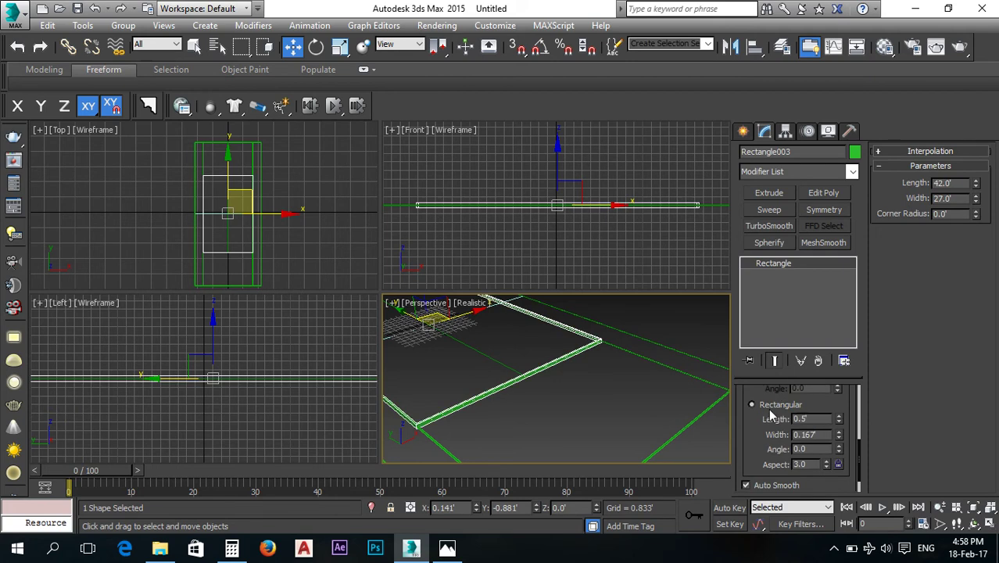
Set the service rectangle's rectangular rendering length to 0.25' and width to 0.001', and deselect it.
{"action": "left_click", "coordinate": [802, 419]}
{"action": "type", "text": ".25"}
{"action": "key", "text": "Tab"}
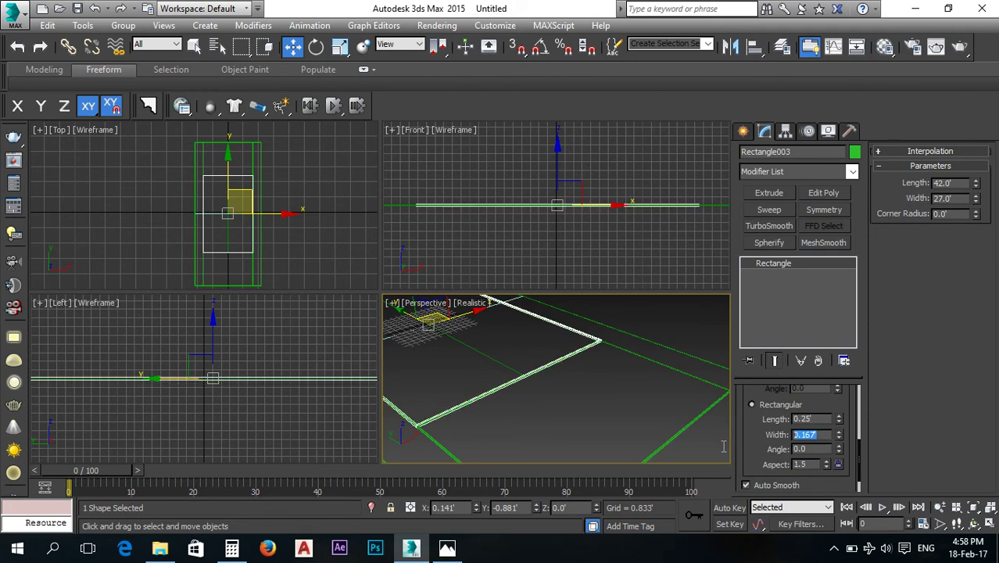
{"action": "type", "text": ".001"}
{"action": "key", "text": "Return"}
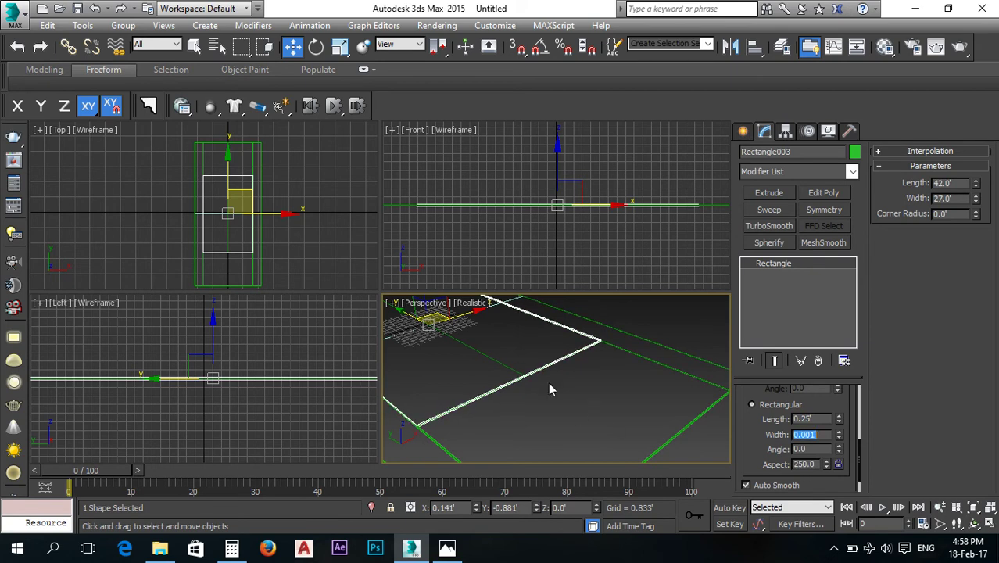
{"action": "scroll", "coordinate": [598, 420], "scroll_direction": "up", "scroll_amount": 2}
{"action": "left_click", "coordinate": [538, 407]}
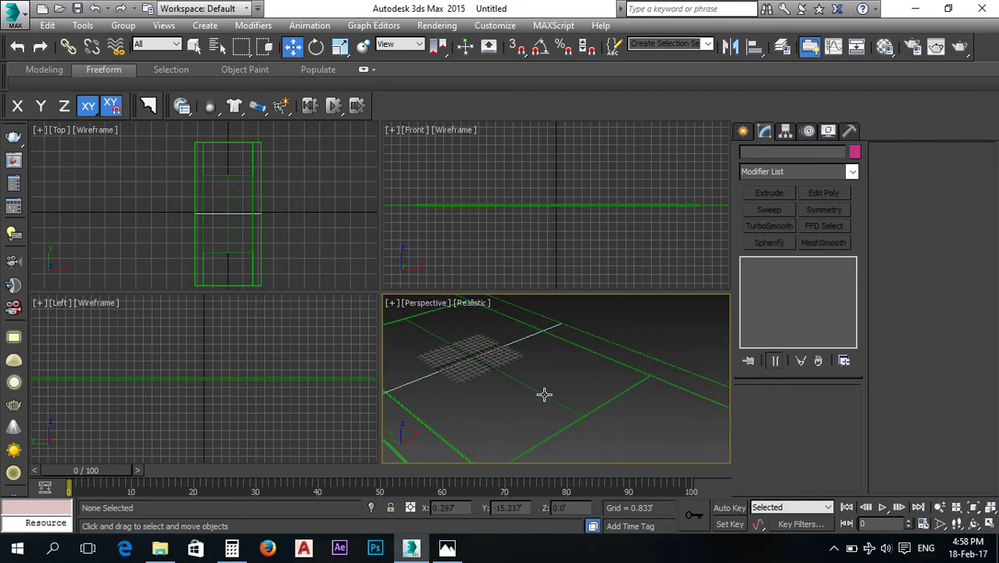
Enable the centre service line in the renderer and viewport, and give it a rectangular rendering cross-section.
{"action": "left_click", "coordinate": [544, 394]}
{"action": "left_click", "coordinate": [802, 394]}
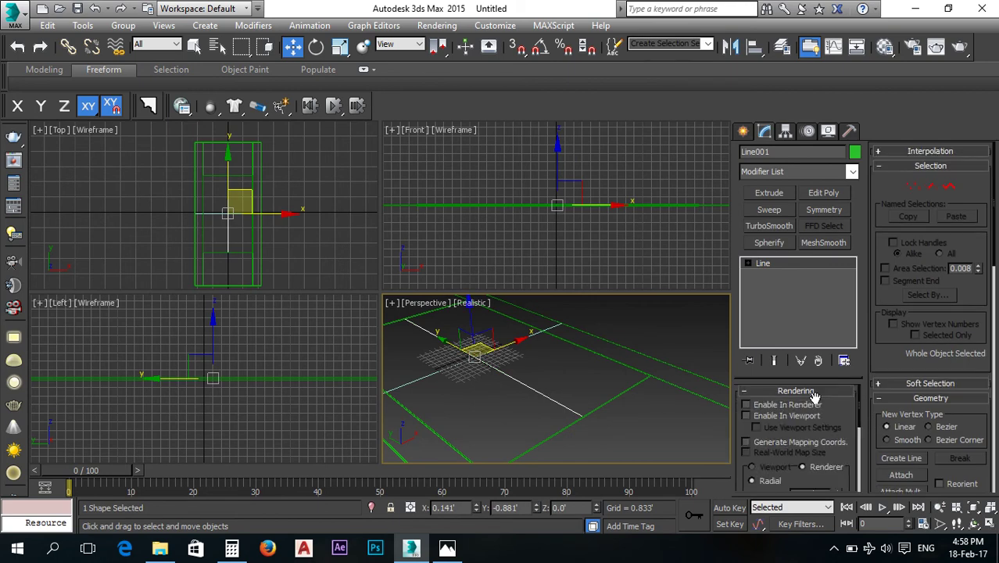
{"action": "left_click", "coordinate": [778, 415]}
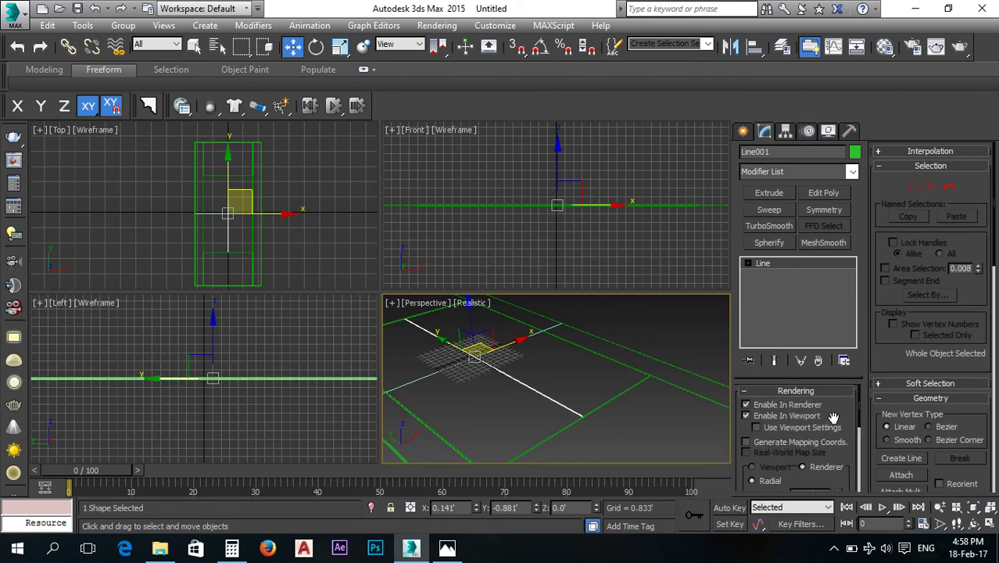
{"action": "left_click_drag", "start_coordinate": [830, 418], "coordinate": [828, 359]}
{"action": "left_click", "coordinate": [753, 447]}
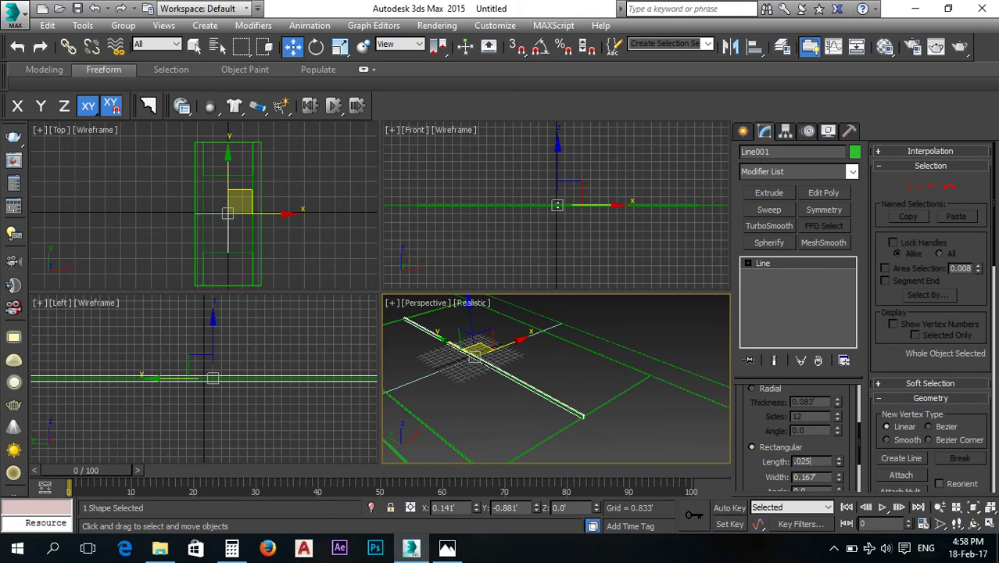
Set the centre service line's rectangular rendering length to 0.25' and width to 0.001', and deselect it.
{"action": "double_click", "coordinate": [805, 461]}
{"action": "type", "text": "0"}
{"action": "key", "text": "Tab"}
{"action": "type", "text": "0."}
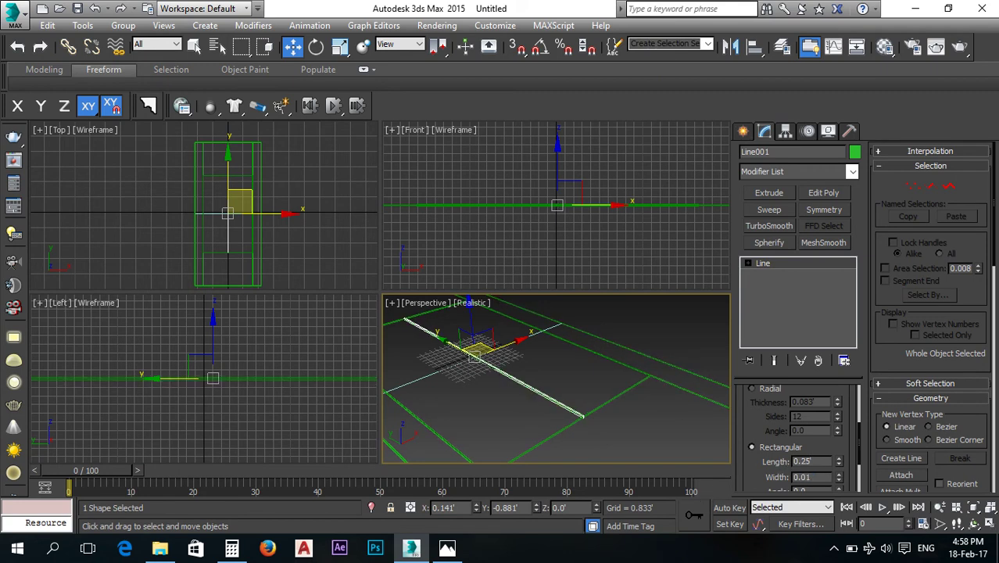
{"action": "key", "text": "Return"}
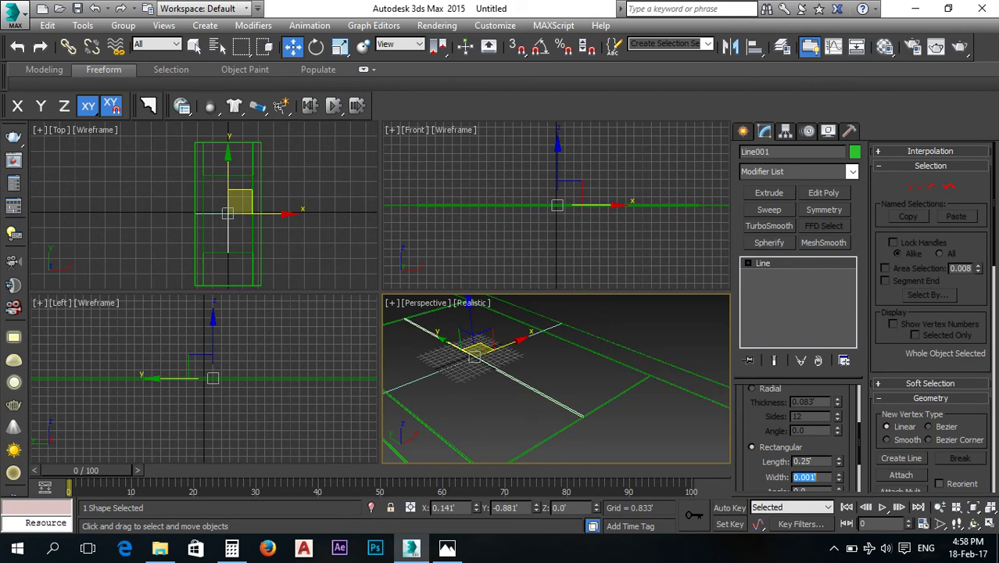
{"action": "left_click", "coordinate": [571, 372]}
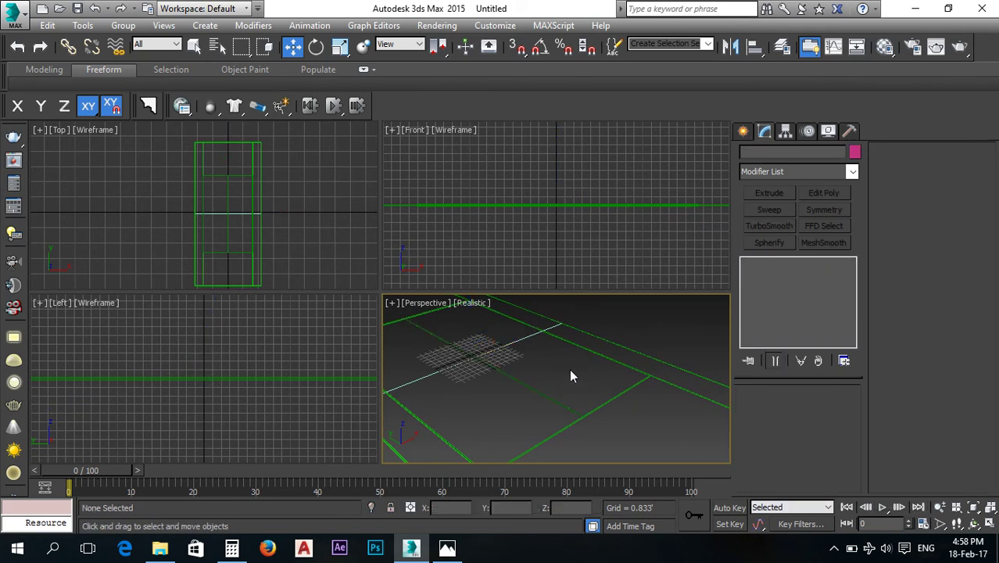
{"action": "left_click", "coordinate": [281, 183]}
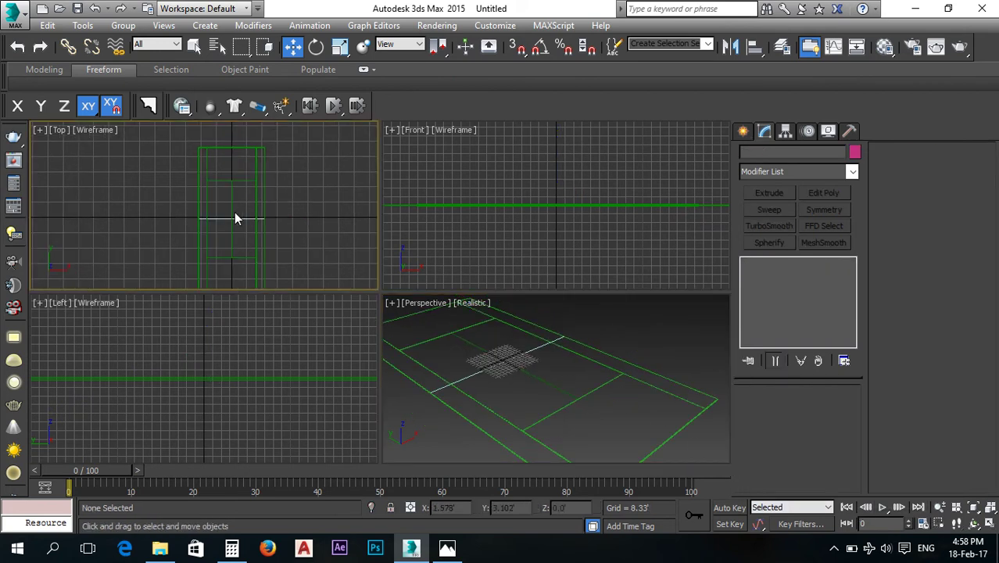
{"action": "scroll", "coordinate": [233, 227], "scroll_direction": "up", "scroll_amount": 5}
{"action": "scroll", "coordinate": [238, 243], "scroll_direction": "up", "scroll_amount": 5}
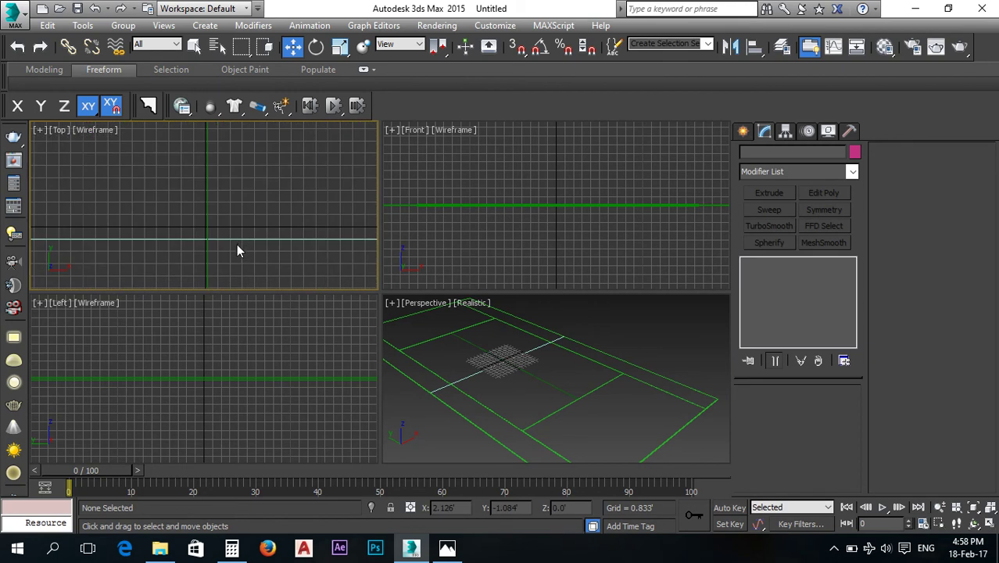
{"action": "scroll", "coordinate": [237, 243], "scroll_direction": "down", "scroll_amount": 5}
{"action": "scroll", "coordinate": [234, 247], "scroll_direction": "down", "scroll_amount": 2}
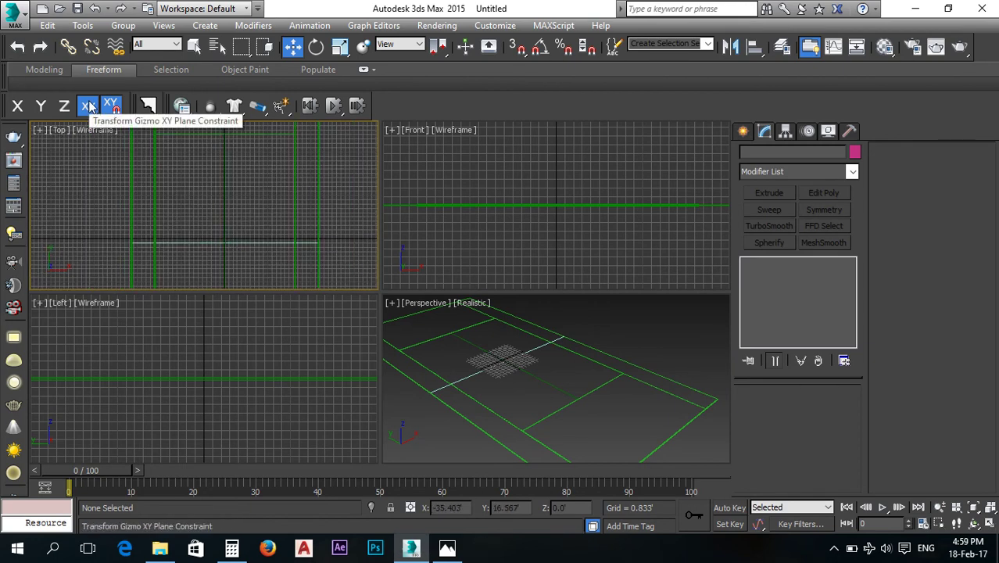
{"action": "middle_click_drag", "start_coordinate": [241, 223], "coordinate": [243, 222]}
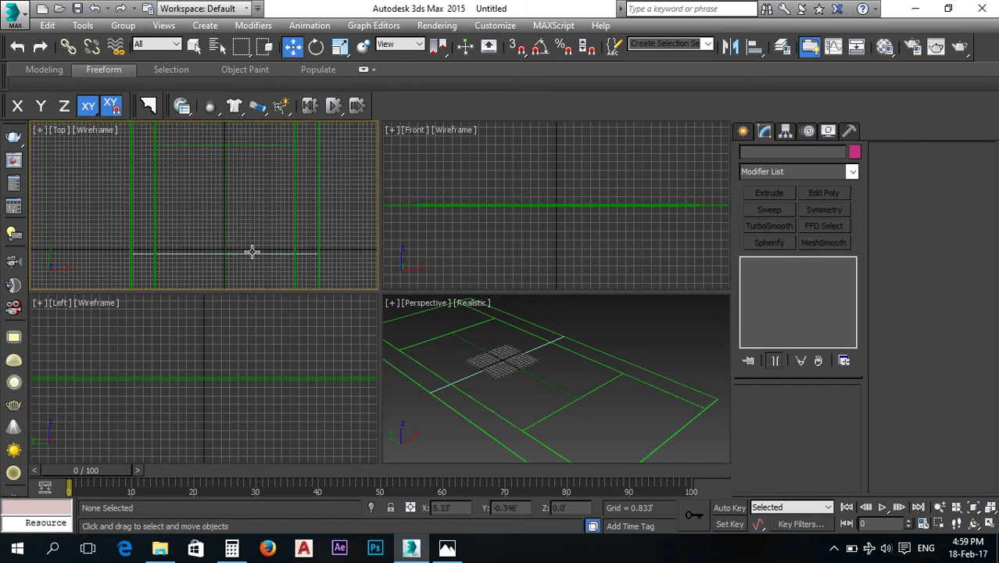
{"action": "left_click", "coordinate": [251, 253]}
{"action": "left_click", "coordinate": [749, 263]}
{"action": "left_click", "coordinate": [775, 274]}
{"action": "middle_click_drag", "start_coordinate": [332, 204], "coordinate": [323, 198]}
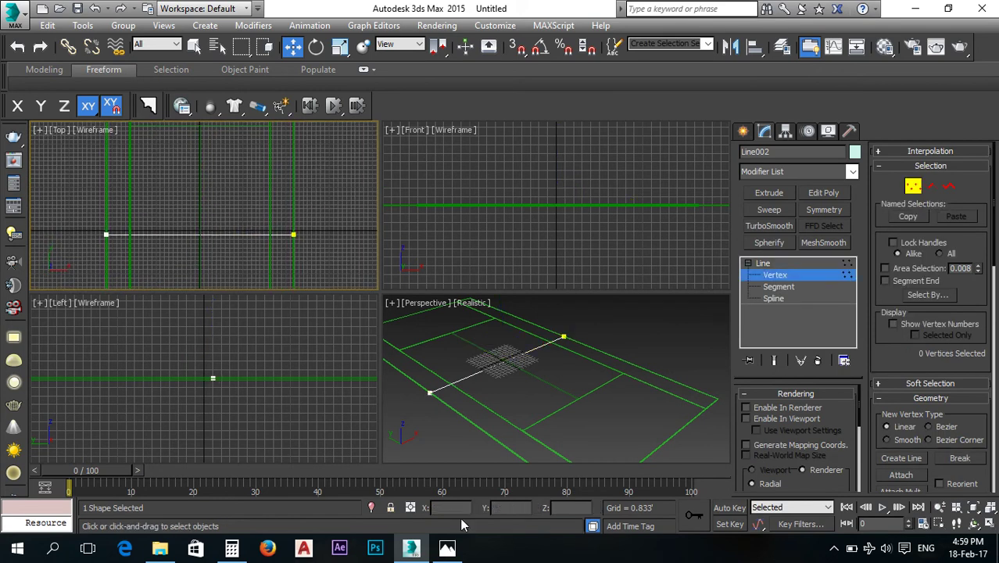
Check the net in the reference image and draw an upright plane for it in the Front view, about 29' wide and 3.8' high.
{"action": "left_click", "coordinate": [447, 548]}
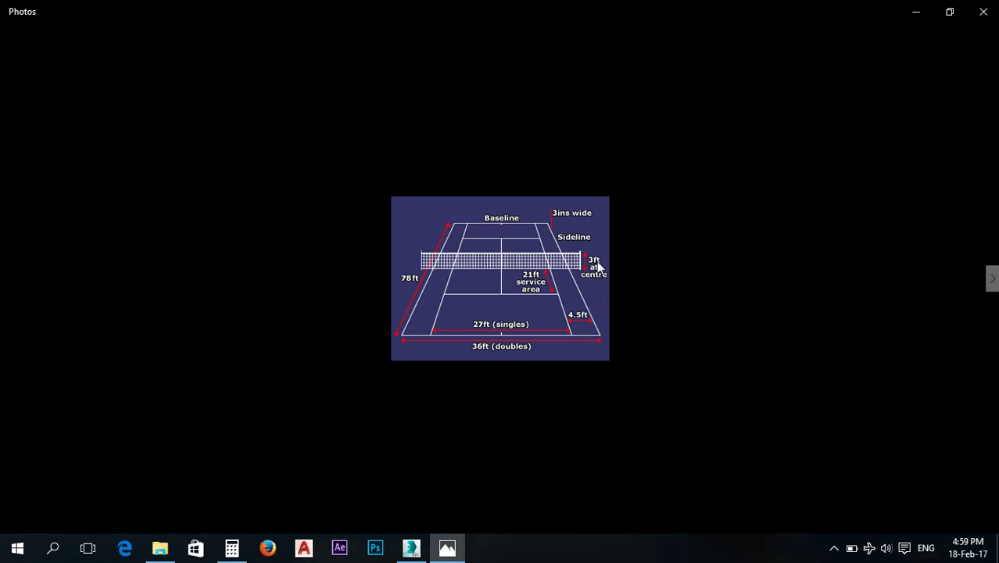
{"action": "left_click", "coordinate": [411, 547]}
{"action": "middle_click_drag", "start_coordinate": [501, 267], "coordinate": [557, 250]}
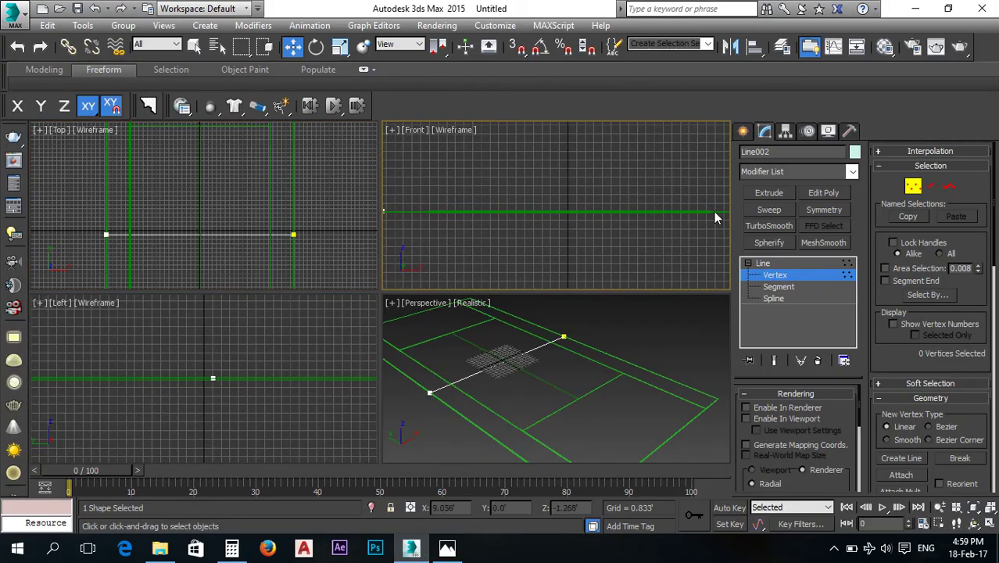
{"action": "left_click", "coordinate": [743, 131]}
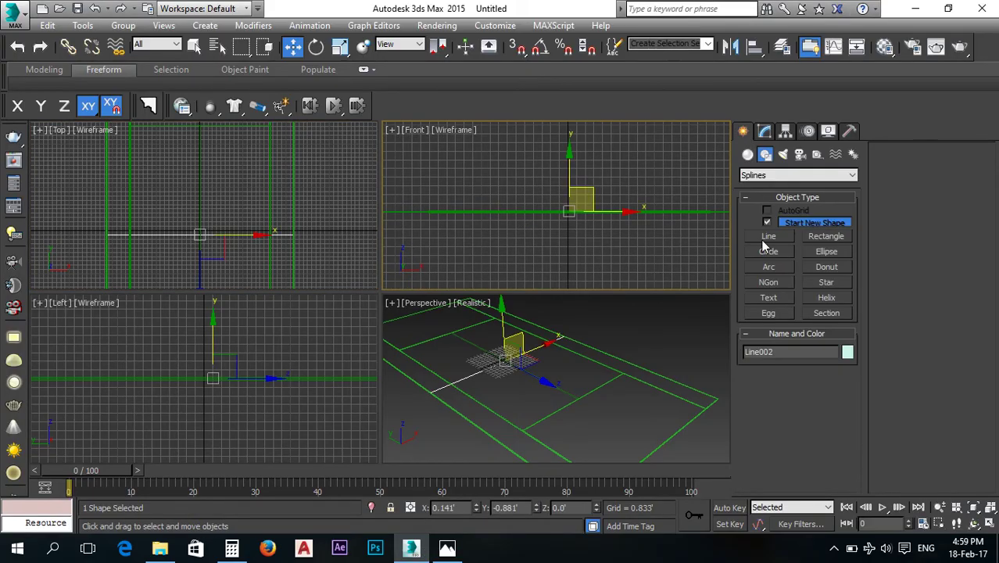
{"action": "left_click", "coordinate": [748, 154]}
{"action": "left_click", "coordinate": [826, 286]}
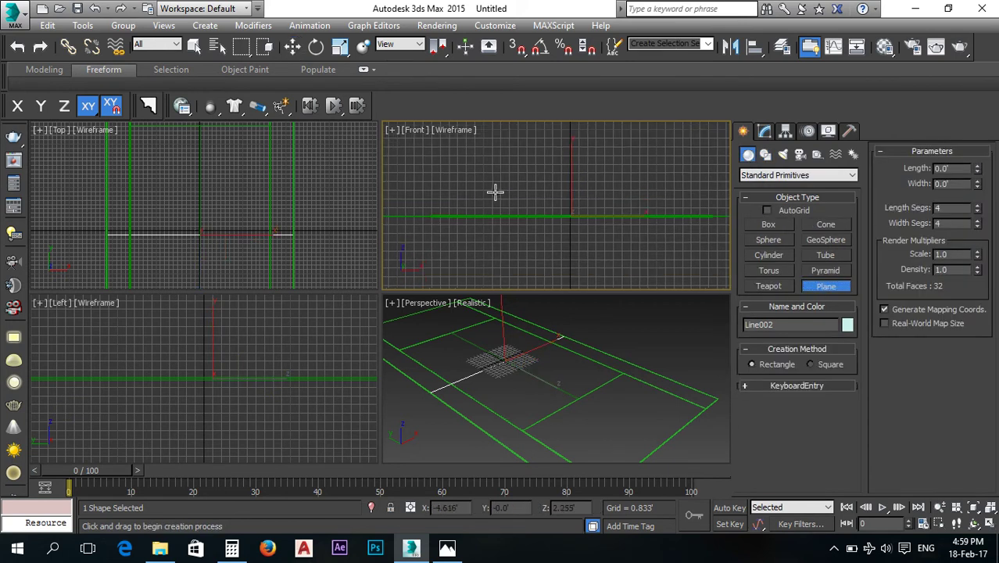
{"action": "left_click_drag", "start_coordinate": [423, 178], "coordinate": [724, 217]}
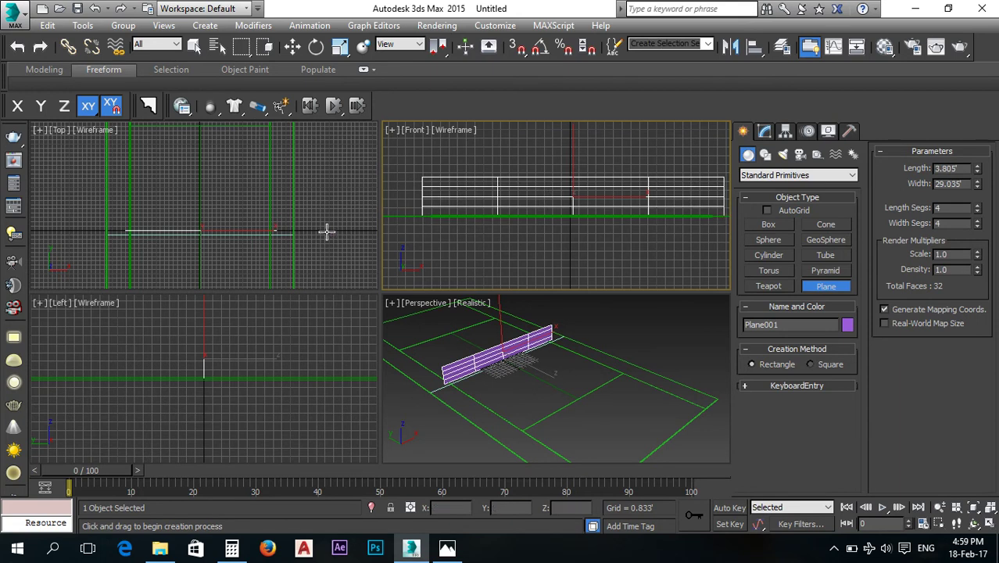
{"action": "left_click", "coordinate": [294, 49]}
Compare the net plane's extent in the Top view with the net's reach past the sidelines in the reference image.
{"action": "scroll", "coordinate": [194, 231], "scroll_direction": "up", "scroll_amount": 4}
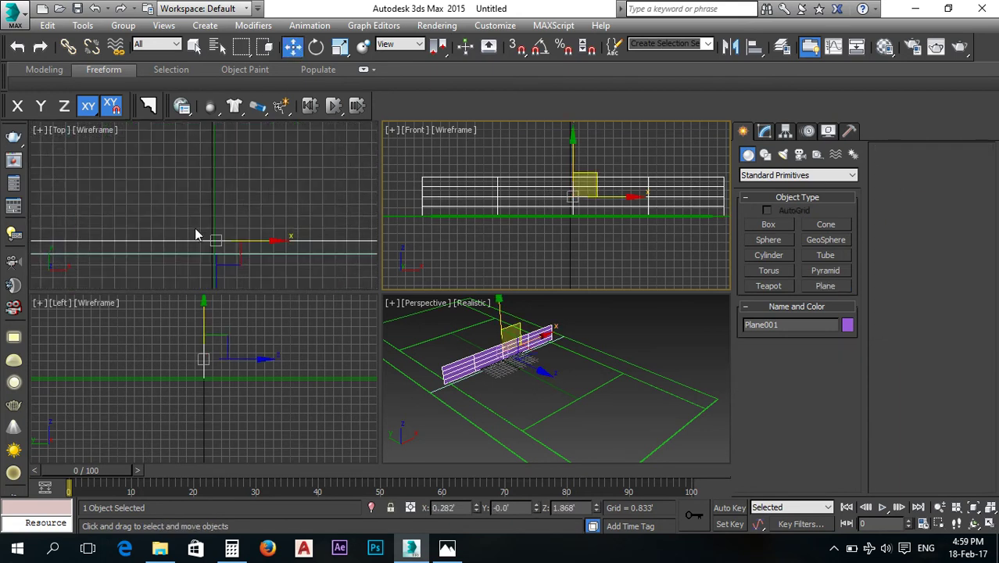
{"action": "left_click", "coordinate": [447, 548]}
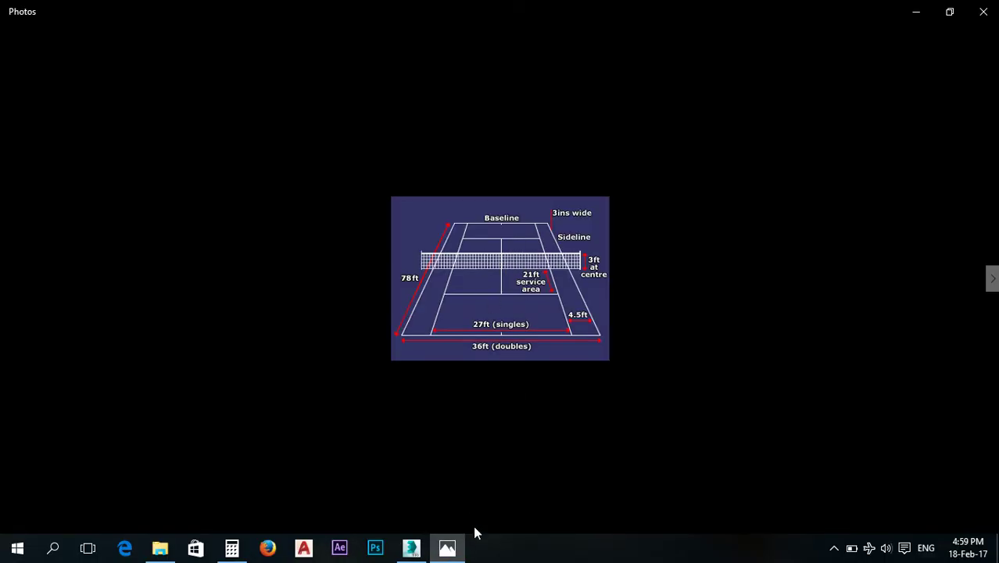
{"action": "left_click", "coordinate": [448, 548]}
{"action": "left_click", "coordinate": [288, 235]}
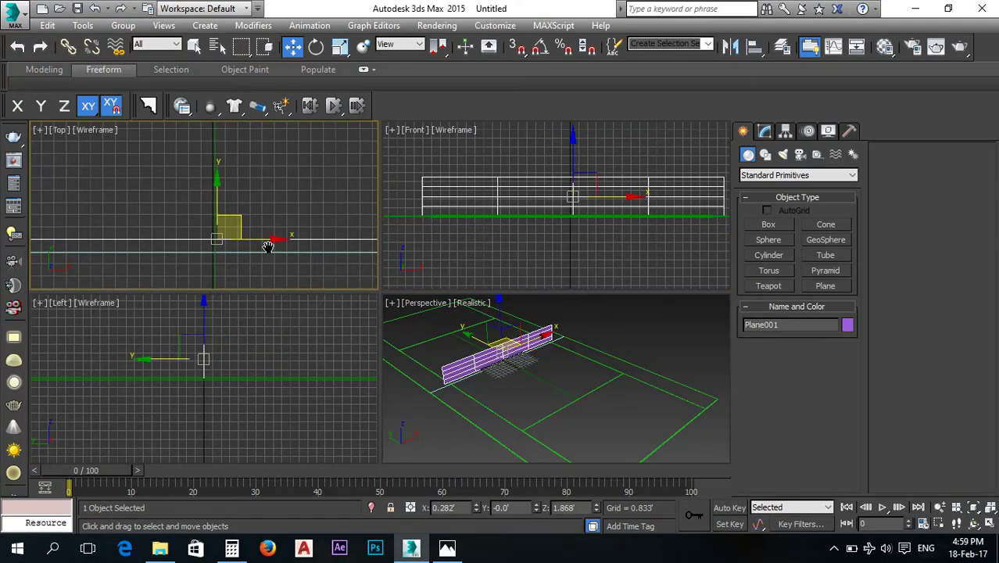
{"action": "scroll", "coordinate": [281, 236], "scroll_direction": "up", "scroll_amount": 2}
{"action": "scroll", "coordinate": [299, 206], "scroll_direction": "down", "scroll_amount": 2}
{"action": "middle_click_drag", "start_coordinate": [273, 205], "coordinate": [291, 183]}
{"action": "left_click", "coordinate": [423, 555]}
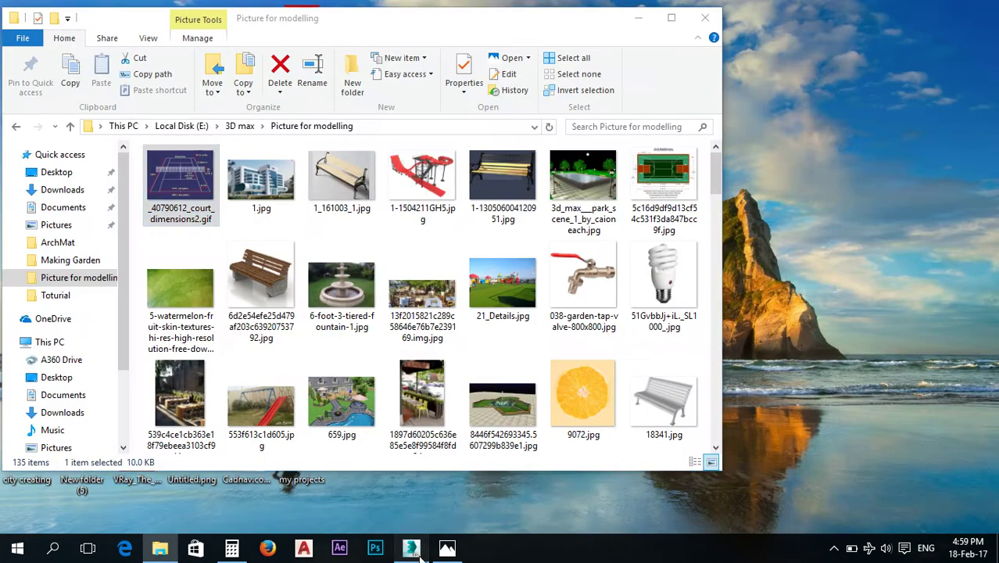
{"action": "left_click", "coordinate": [415, 550]}
{"action": "left_click", "coordinate": [447, 548]}
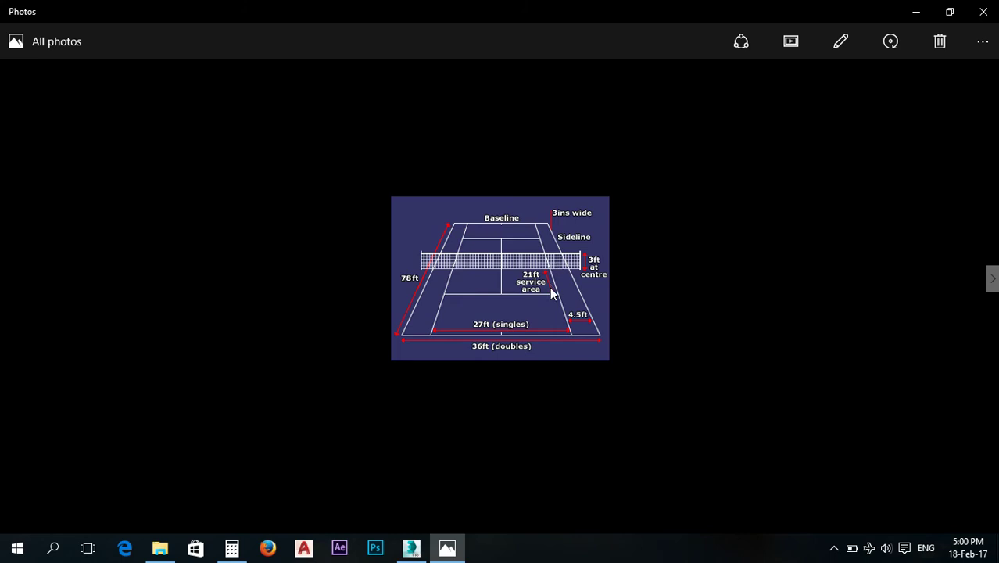
{"action": "left_click", "coordinate": [926, 15]}
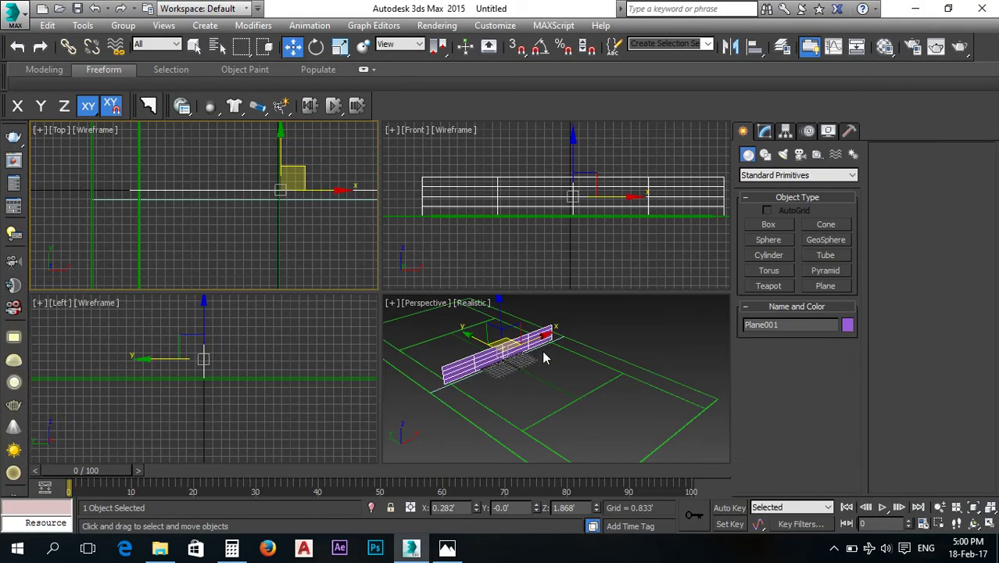
Set the net plane's width to 42' and length to 3', and check it against the reference image.
{"action": "left_click", "coordinate": [764, 132]}
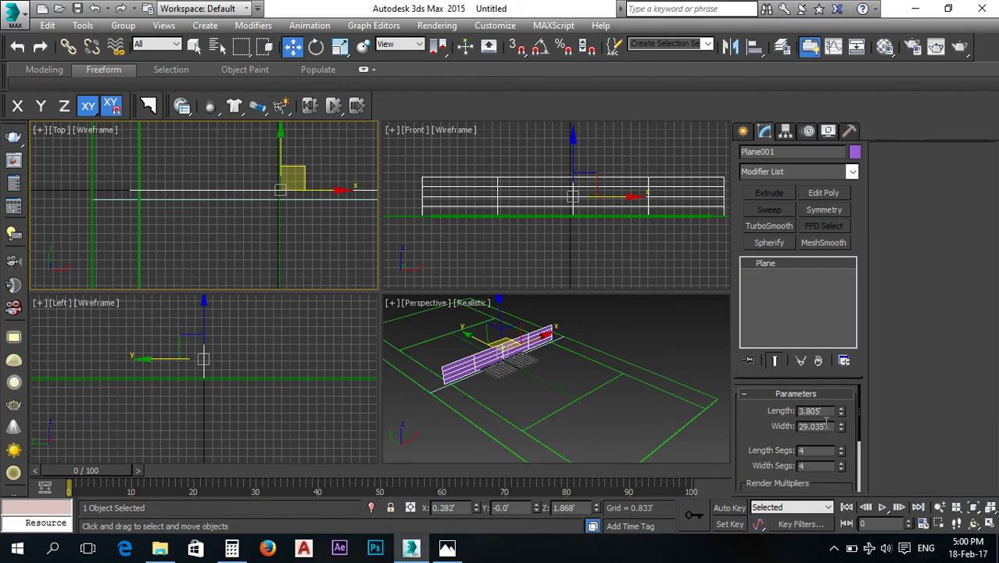
{"action": "double_click", "coordinate": [827, 425]}
{"action": "type", "text": "42"}
{"action": "key", "text": "shift+Tab"}
{"action": "type", "text": "3"}
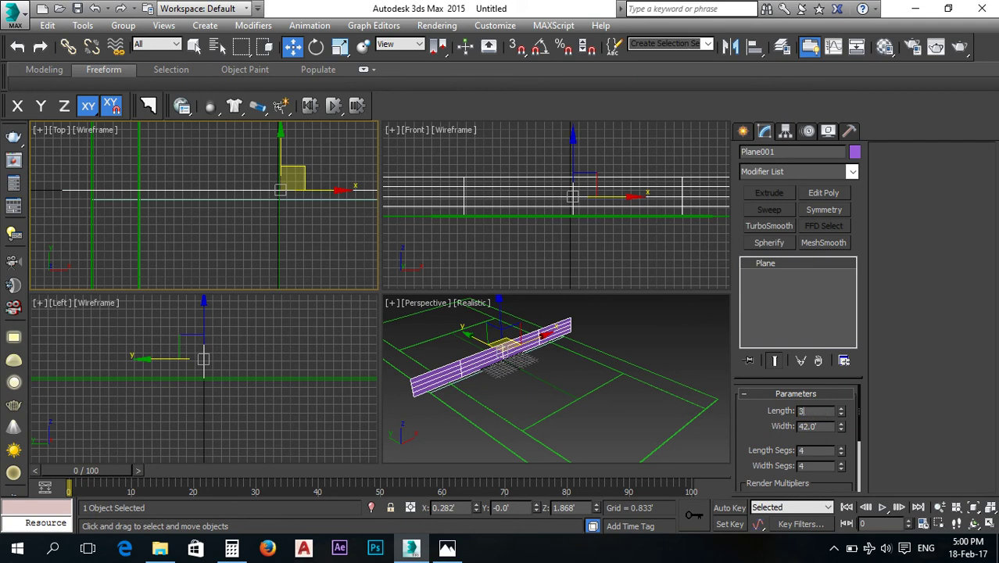
{"action": "key", "text": "Return"}
{"action": "left_click", "coordinate": [447, 548]}
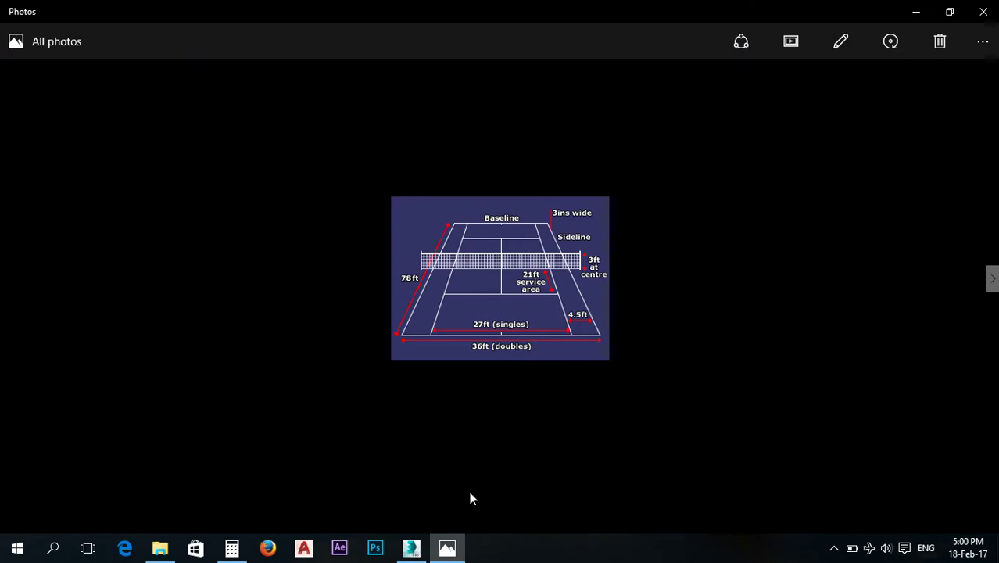
{"action": "left_click", "coordinate": [411, 547]}
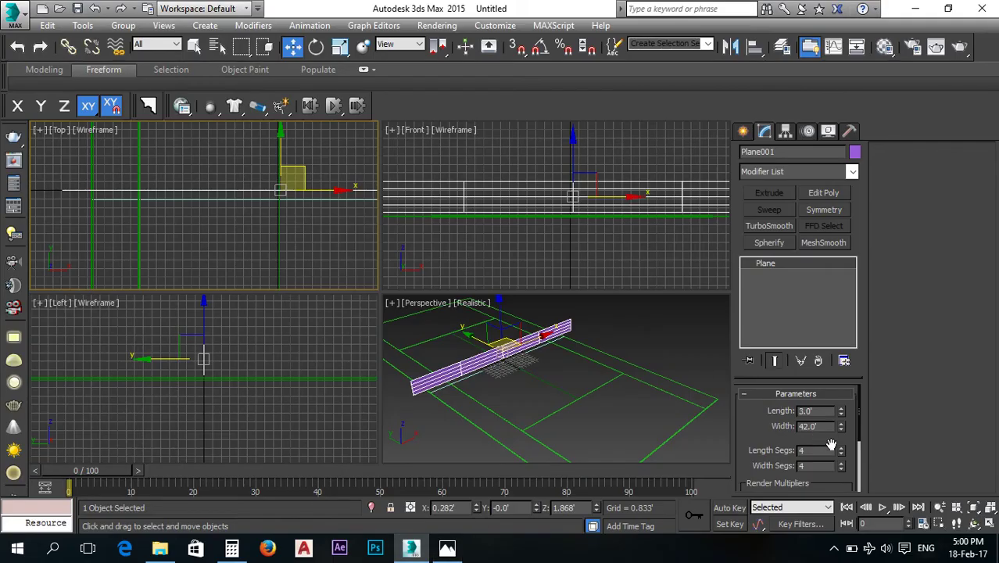
Turn on 3D snapping and move the net plane along Y in the Top view onto the line across the court's middle.
{"action": "middle_click_drag", "start_coordinate": [575, 370], "coordinate": [598, 391]}
{"action": "middle_click_drag", "start_coordinate": [593, 261], "coordinate": [603, 229]}
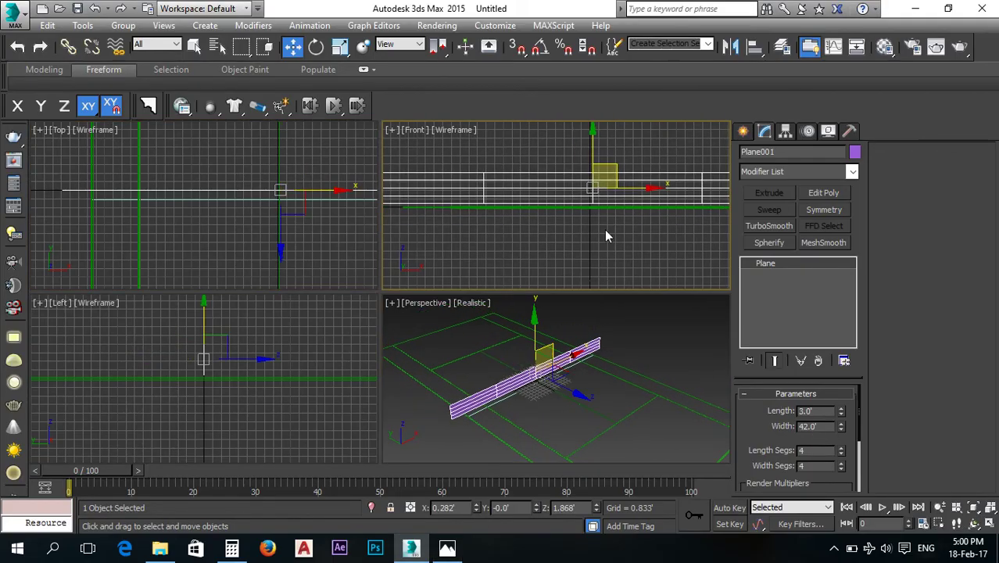
{"action": "scroll", "coordinate": [230, 192], "scroll_direction": "up", "scroll_amount": 2}
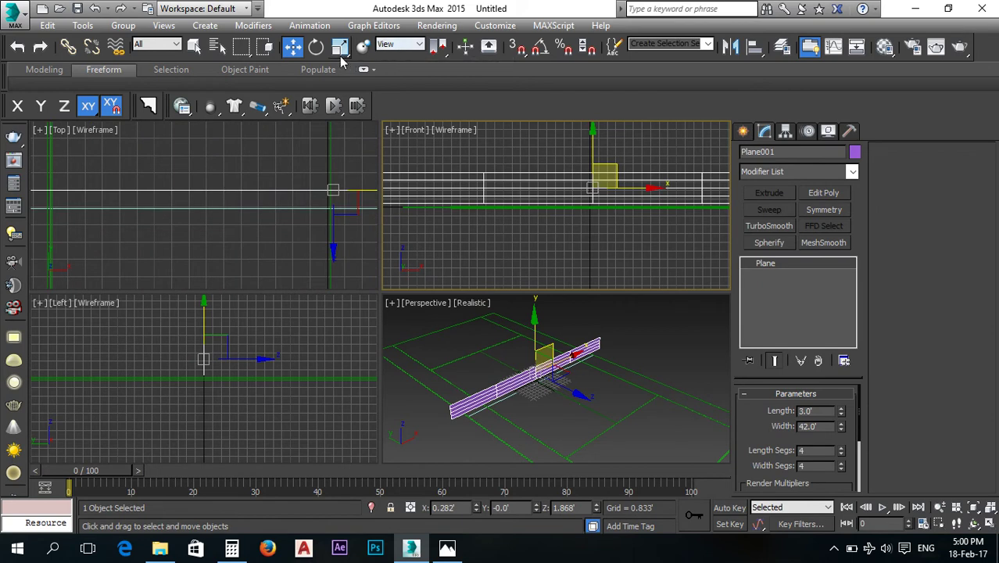
{"action": "left_click", "coordinate": [516, 48]}
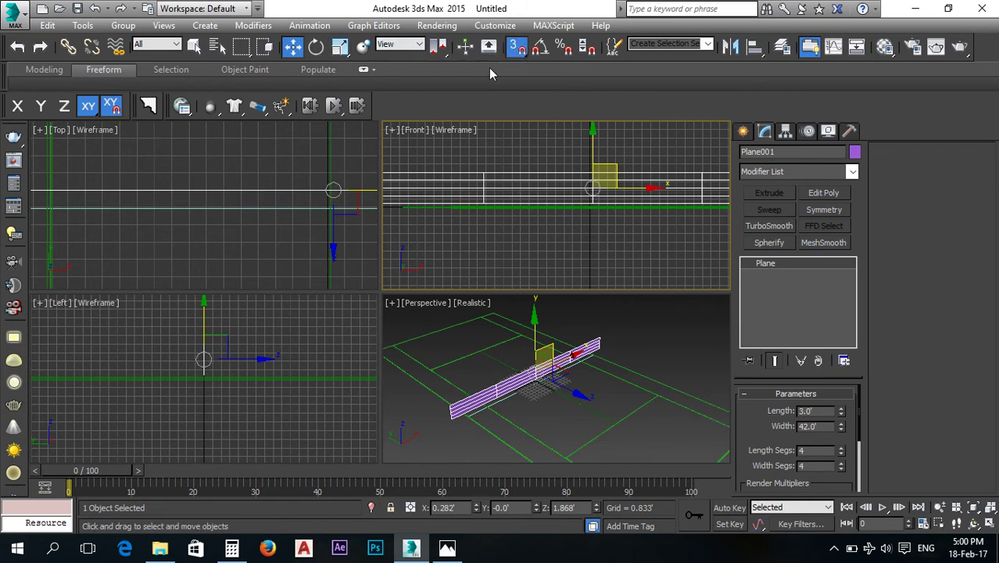
{"action": "scroll", "coordinate": [291, 137], "scroll_direction": "down", "scroll_amount": 1}
{"action": "scroll", "coordinate": [289, 160], "scroll_direction": "down", "scroll_amount": 1}
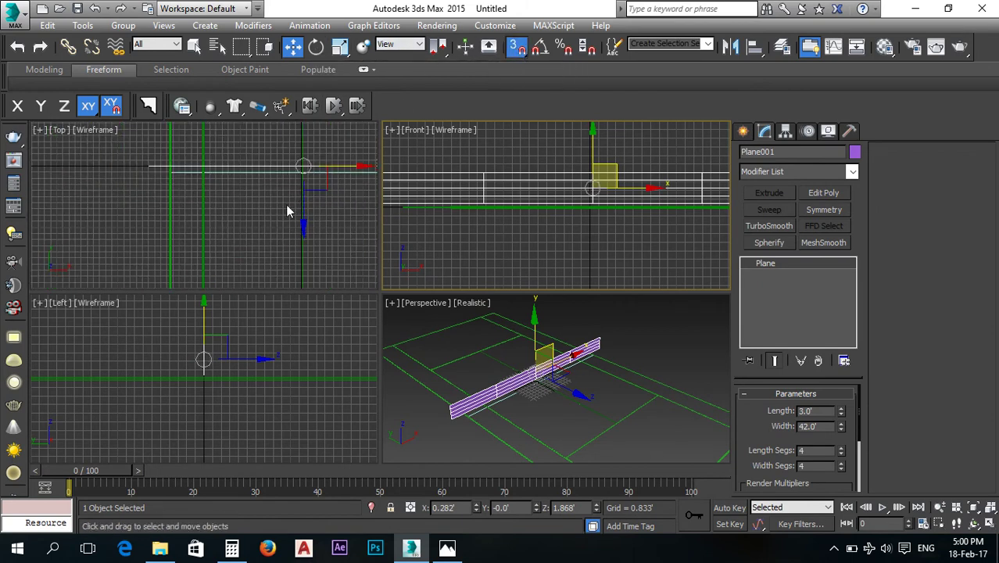
{"action": "middle_click", "coordinate": [284, 205]}
{"action": "middle_click_drag", "start_coordinate": [296, 190], "coordinate": [287, 233]}
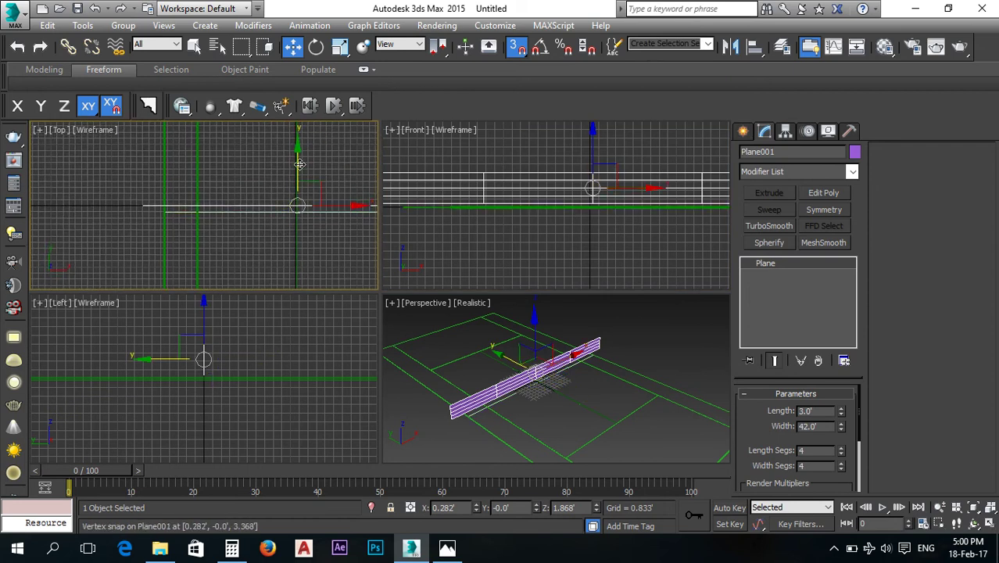
{"action": "left_click_drag", "start_coordinate": [300, 166], "coordinate": [170, 215]}
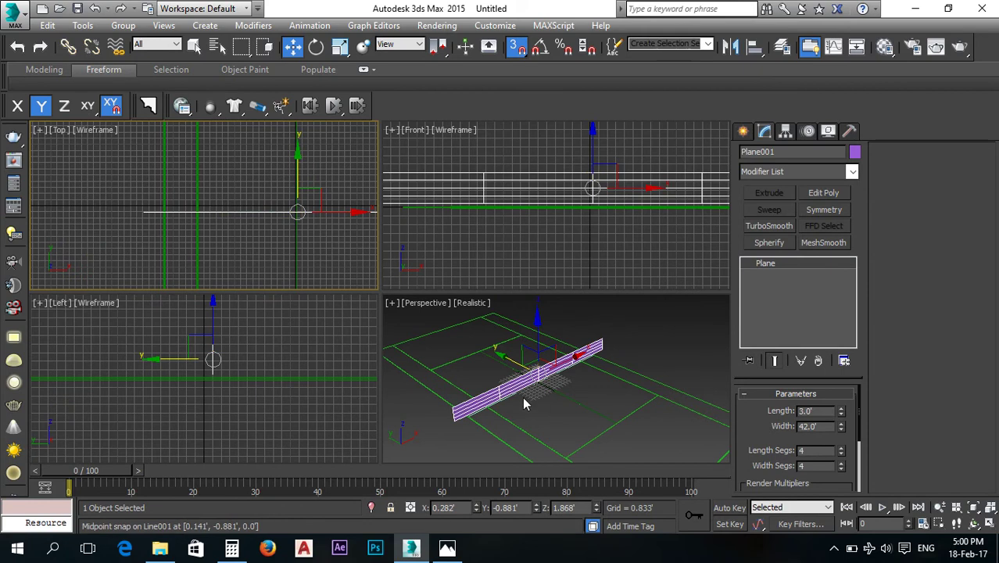
Reset the net plane's Z position to 0' and check its height against the court in the Perspective and Front views.
{"action": "scroll", "coordinate": [461, 414], "scroll_direction": "up", "scroll_amount": 5}
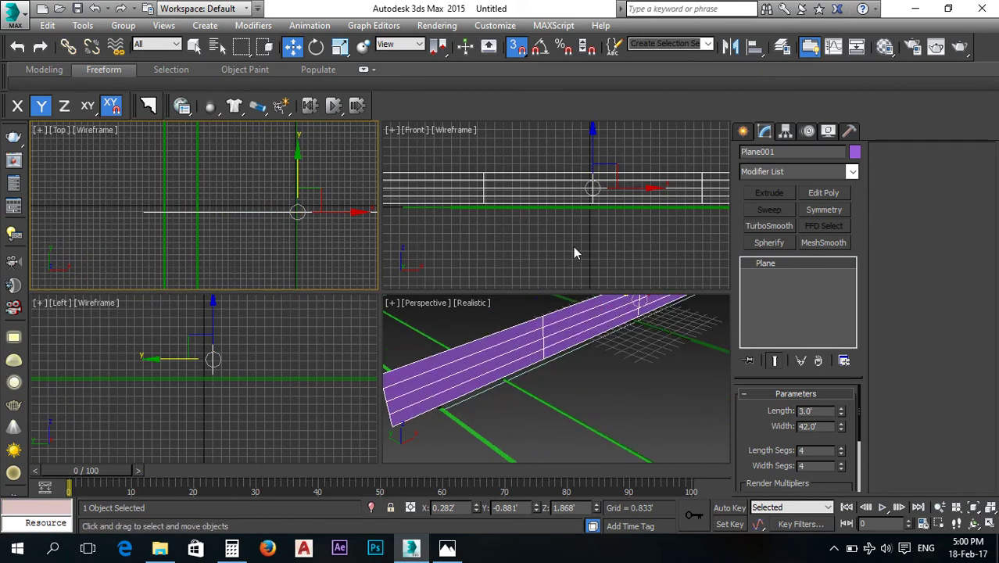
{"action": "right_click", "coordinate": [596, 510]}
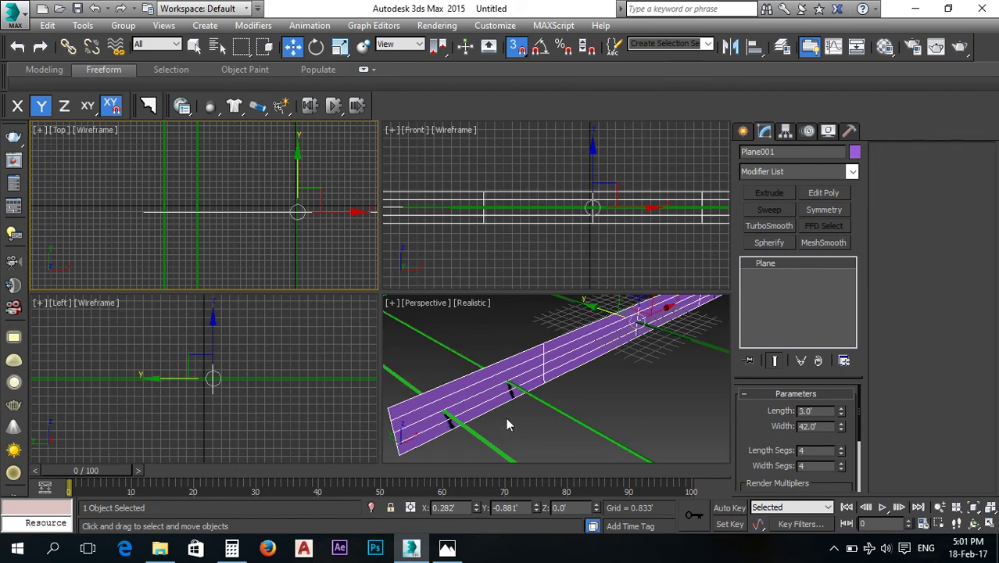
{"action": "middle_click_drag", "start_coordinate": [605, 394], "coordinate": [606, 375]}
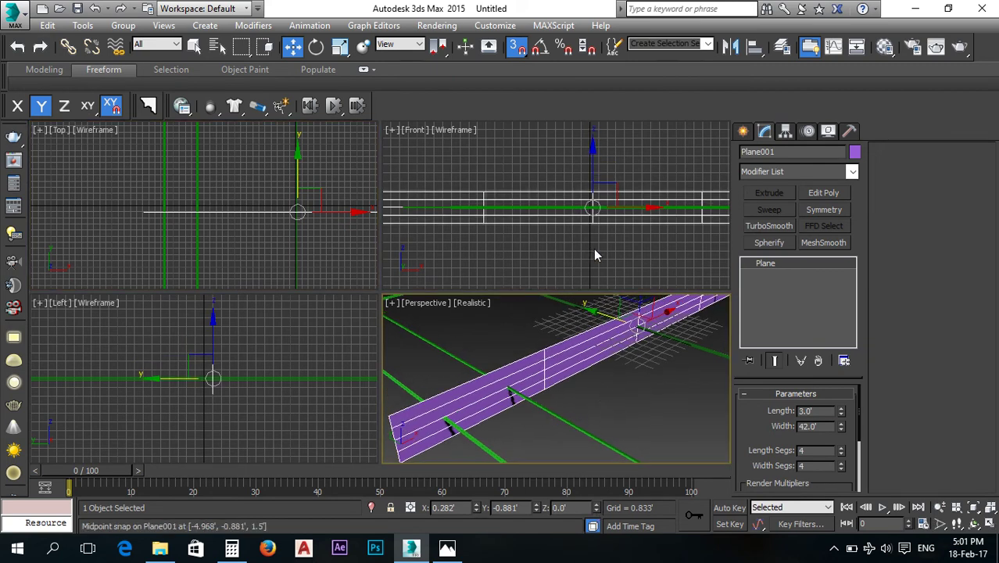
{"action": "middle_click_drag", "start_coordinate": [589, 250], "coordinate": [586, 247]}
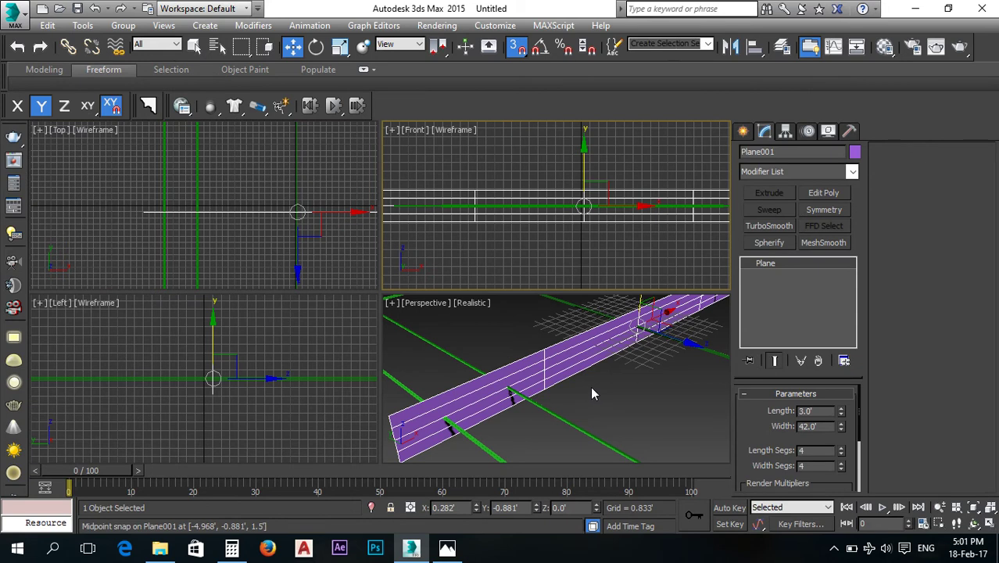
{"action": "scroll", "coordinate": [584, 205], "scroll_direction": "up", "scroll_amount": 3}
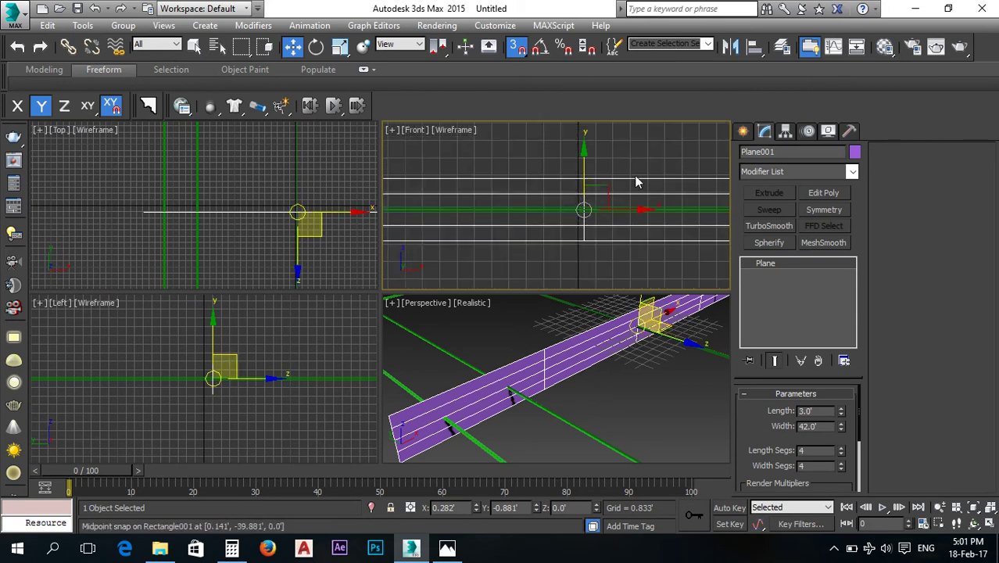
Turn off 3D snapping, set the net plane's Z position to 1.5', and check its bottom edge against the court lines.
{"action": "left_click", "coordinate": [517, 46]}
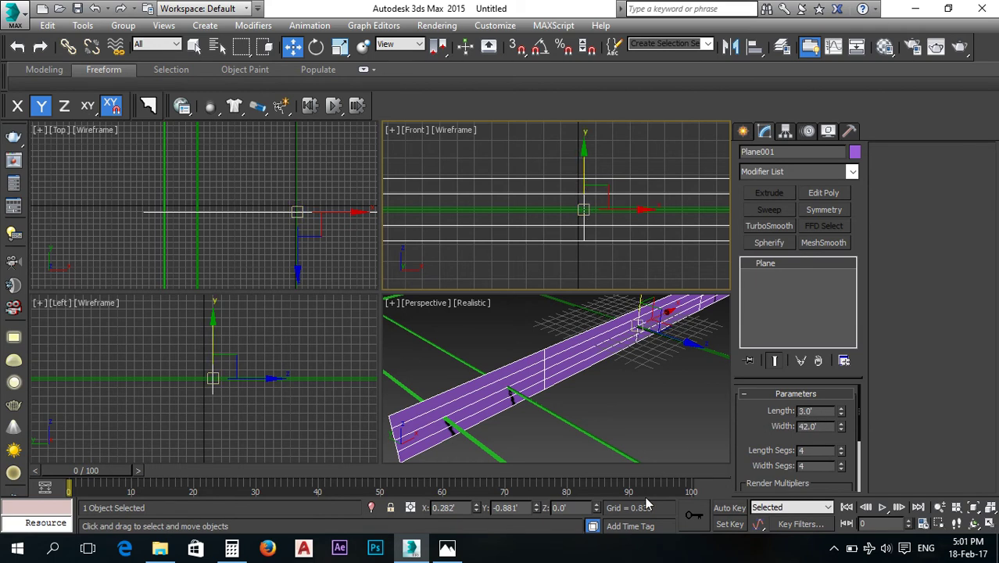
{"action": "left_click", "coordinate": [578, 506]}
{"action": "type", "text": "1.5"}
{"action": "key", "text": "Return"}
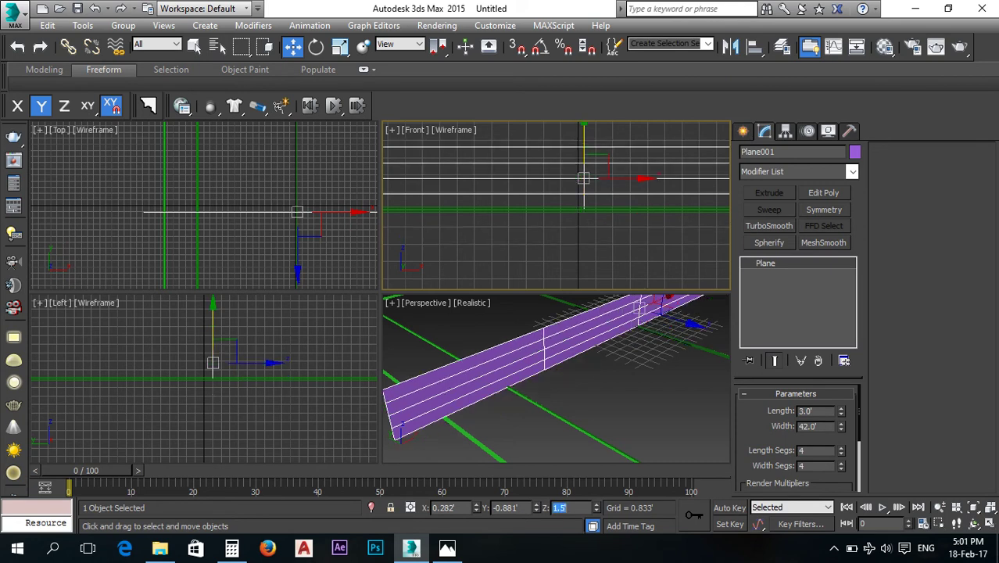
{"action": "scroll", "coordinate": [585, 205], "scroll_direction": "up", "scroll_amount": 4}
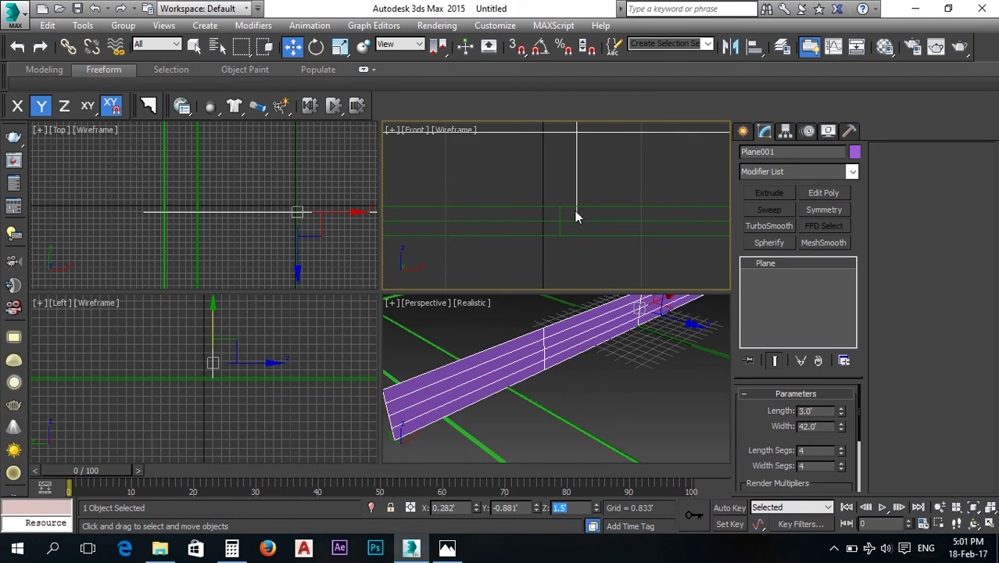
{"action": "scroll", "coordinate": [563, 237], "scroll_direction": "down", "scroll_amount": 6}
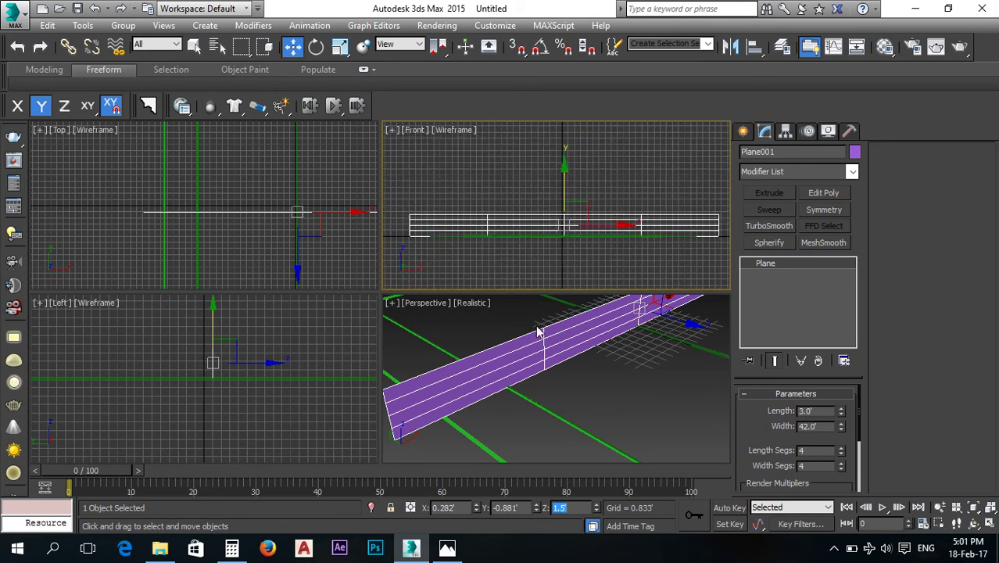
Set the net plane's length segments to 5 and width segments to 43, and compare its grid with the reference image.
{"action": "left_click", "coordinate": [841, 448]}
{"action": "left_click_drag", "start_coordinate": [842, 461], "coordinate": [843, 468]}
{"action": "mouse_move", "coordinate": [618, 383]}
{"action": "middle_mouse_down", "text": "alt"}
{"action": "mouse_move", "coordinate": [568, 409]}
{"action": "mouse_move", "coordinate": [617, 377]}
{"action": "middle_mouse_up", "text": "alt"}
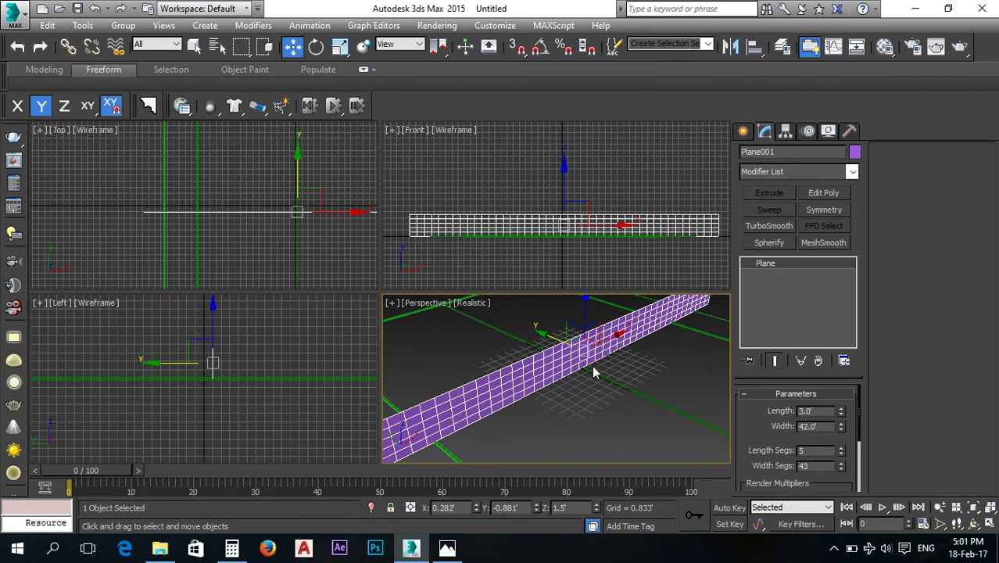
{"action": "left_click", "coordinate": [447, 548]}
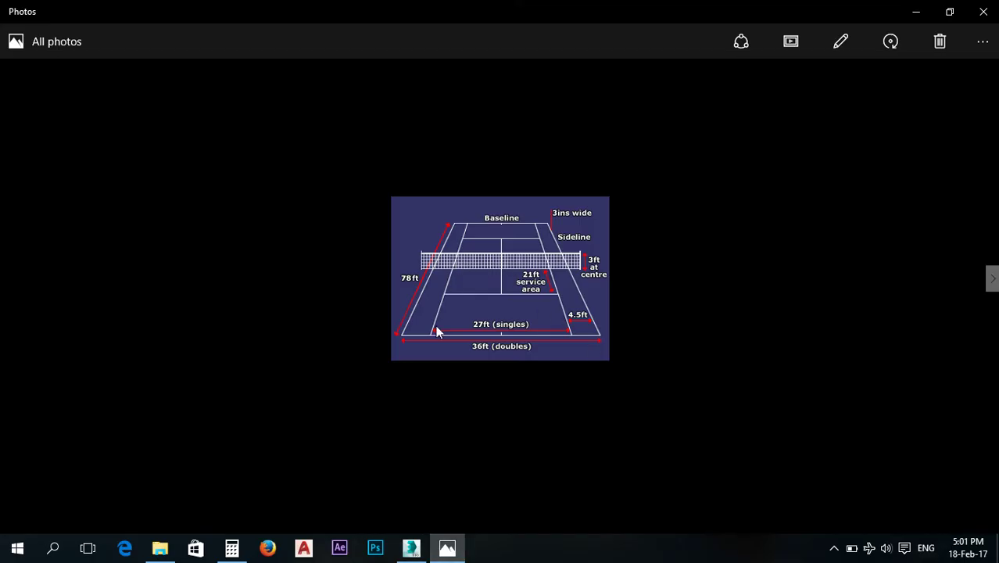
{"action": "left_click", "coordinate": [411, 547]}
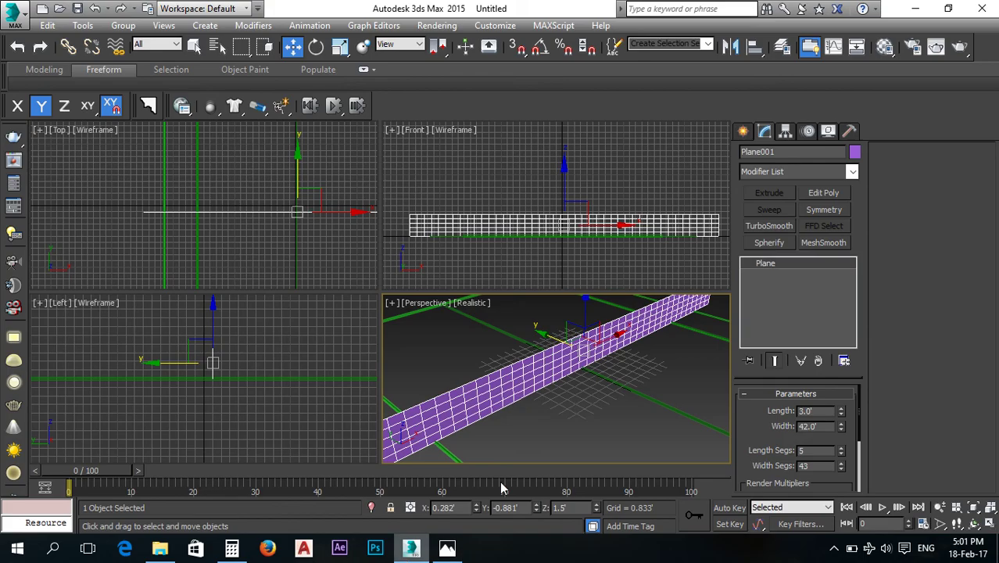
{"action": "left_click", "coordinate": [575, 428]}
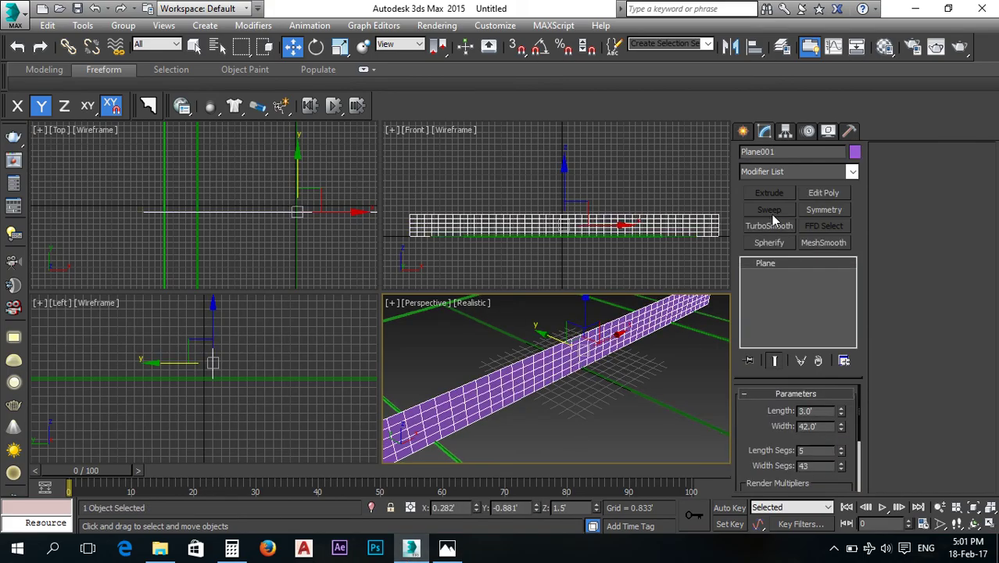
Apply the Lattice modifier to the net plane.
{"action": "left_click", "coordinate": [743, 130]}
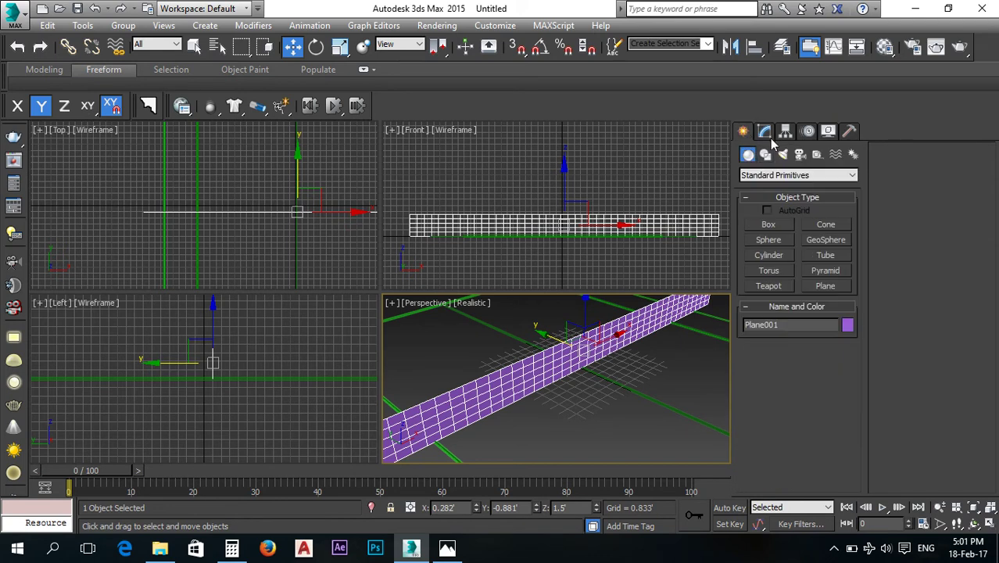
{"action": "left_click", "coordinate": [765, 130]}
{"action": "left_click", "coordinate": [784, 169]}
{"action": "left_click_drag", "start_coordinate": [852, 207], "coordinate": [852, 322]}
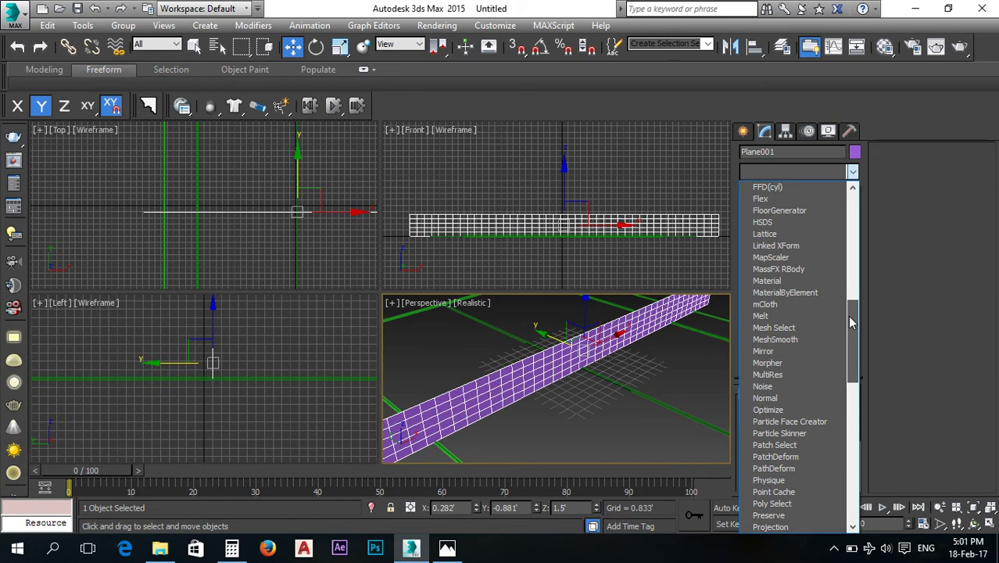
{"action": "left_click", "coordinate": [764, 235]}
Set the lattice joints to the Icosa base type with a radius of 0.0'.
{"action": "left_click_drag", "start_coordinate": [803, 464], "coordinate": [810, 244]}
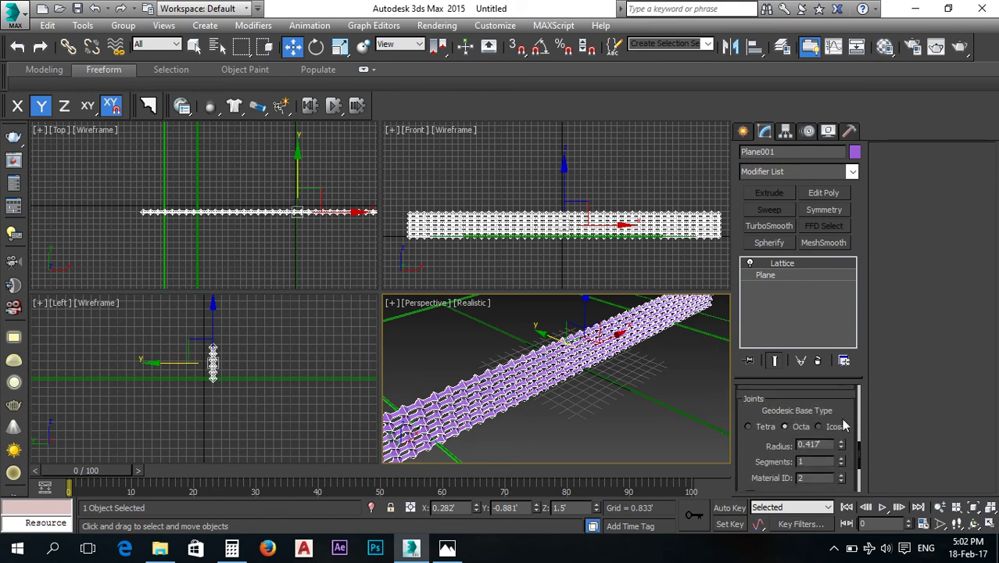
{"action": "left_click", "coordinate": [819, 427]}
{"action": "left_click_drag", "start_coordinate": [842, 444], "coordinate": [842, 447]}
{"action": "right_click", "coordinate": [841, 447]}
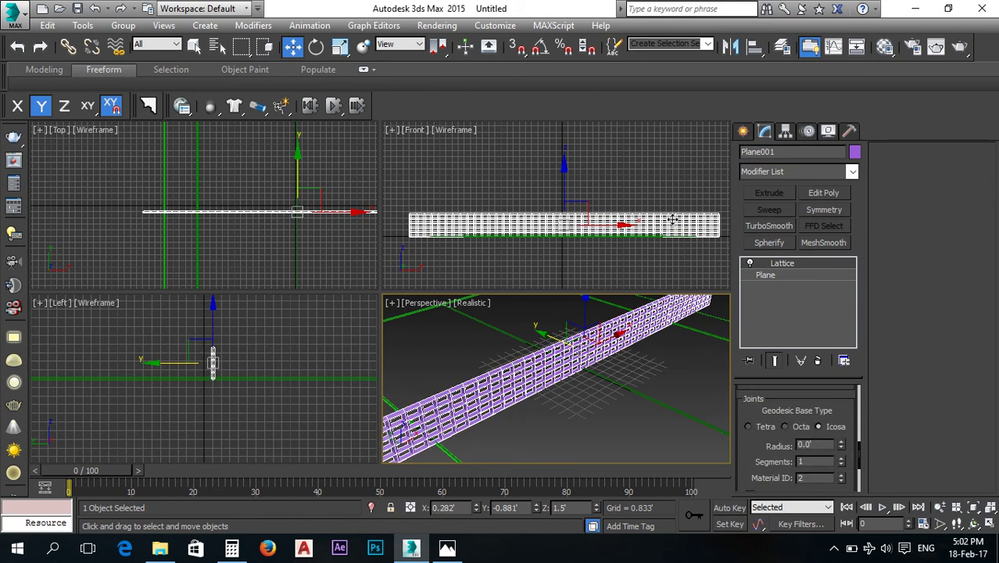
Thin the net's lattice struts to a radius of 0.042'.
{"action": "scroll", "coordinate": [592, 354], "scroll_direction": "up", "scroll_amount": 8}
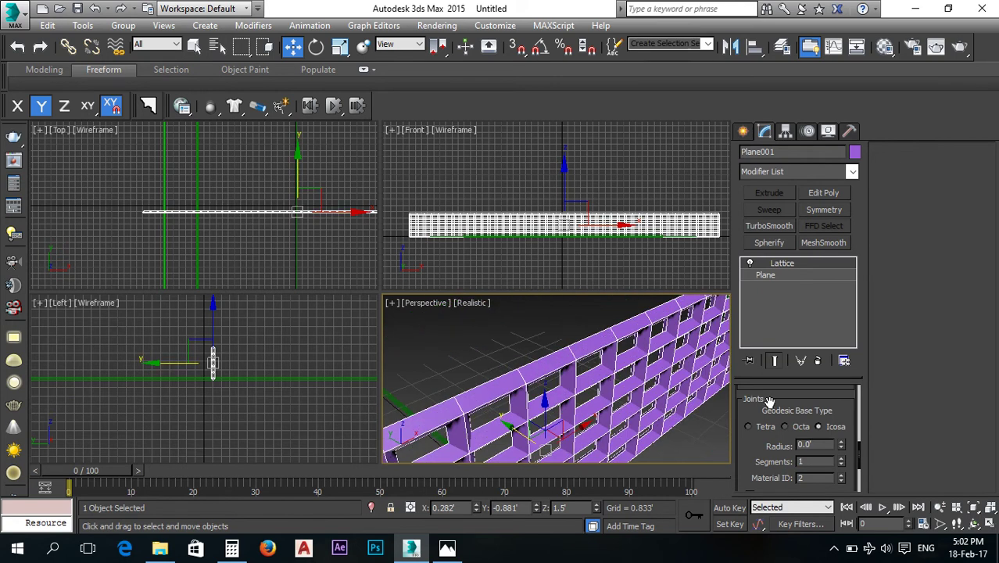
{"action": "scroll", "coordinate": [770, 414], "scroll_direction": "up", "scroll_amount": 3}
{"action": "scroll", "coordinate": [770, 422], "scroll_direction": "up", "scroll_amount": 2}
{"action": "left_click_drag", "start_coordinate": [842, 428], "coordinate": [843, 429]}
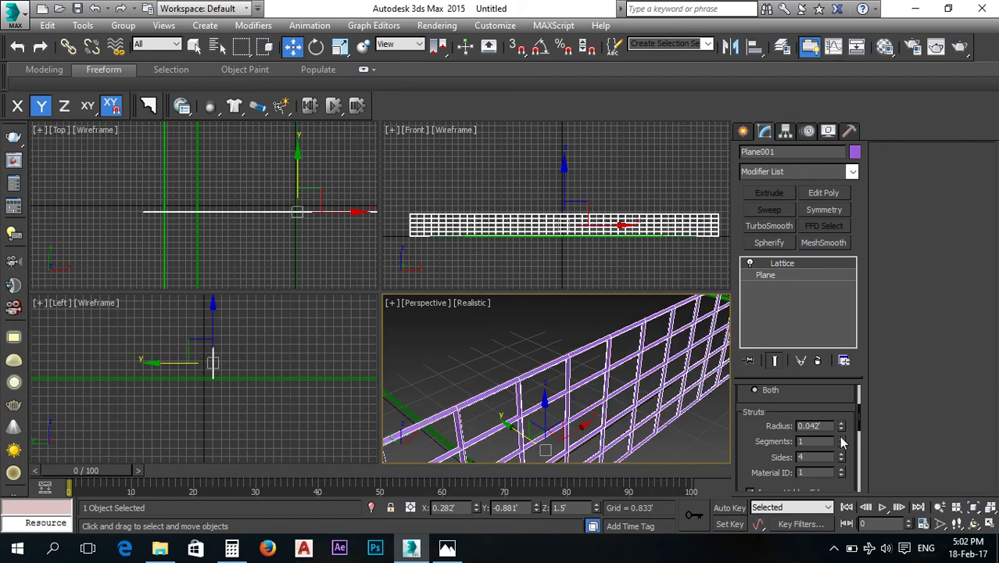
Try more sides on the lattice struts, settle on 3 sides, and deselect the net to view the whole court.
{"action": "left_click", "coordinate": [841, 457]}
{"action": "left_click", "coordinate": [841, 457]}
{"action": "left_click", "coordinate": [841, 457]}
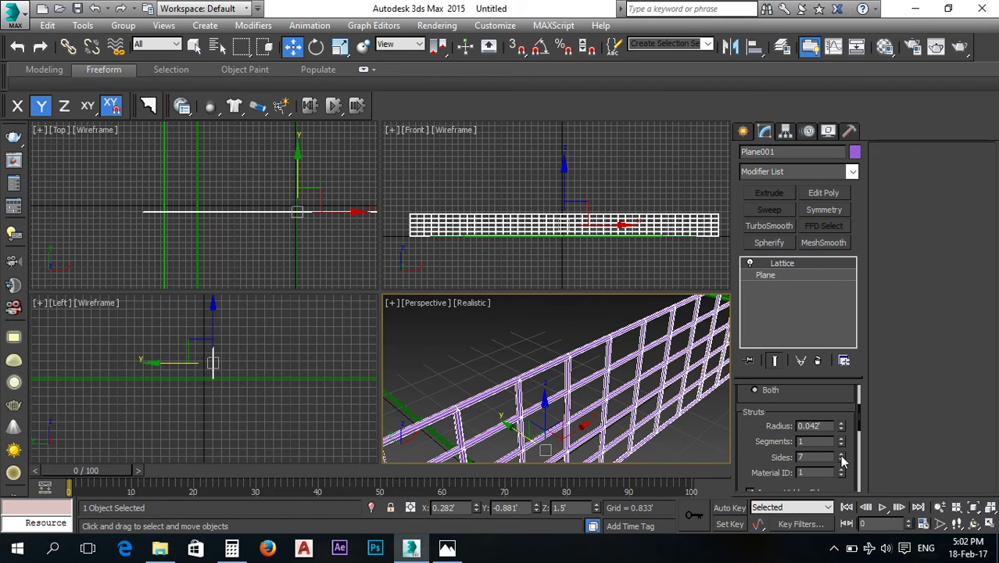
{"action": "left_click", "coordinate": [841, 461]}
{"action": "left_click", "coordinate": [842, 461]}
{"action": "left_click", "coordinate": [841, 460]}
{"action": "left_click", "coordinate": [842, 461]}
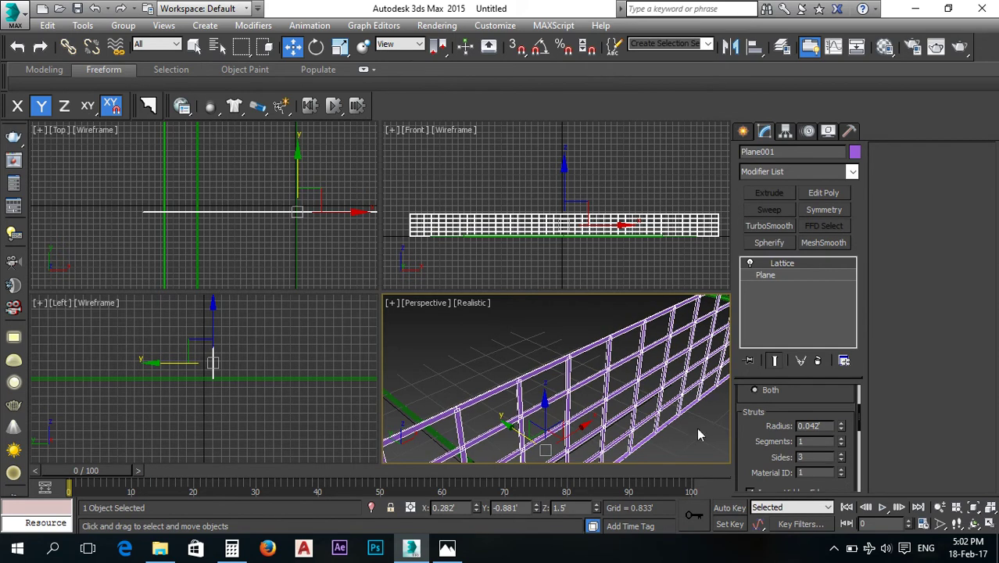
{"action": "scroll", "coordinate": [616, 384], "scroll_direction": "down", "scroll_amount": 8}
{"action": "scroll", "coordinate": [616, 385], "scroll_direction": "up", "scroll_amount": 3}
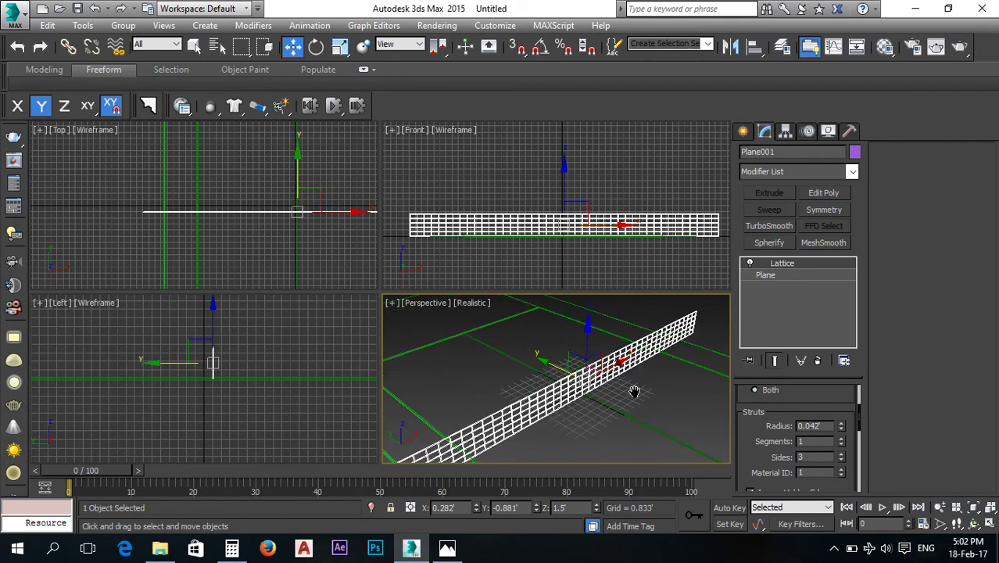
{"action": "middle_click_drag", "start_coordinate": [615, 313], "coordinate": [613, 380]}
{"action": "scroll", "coordinate": [603, 368], "scroll_direction": "down", "scroll_amount": 2}
{"action": "left_click", "coordinate": [633, 376]}
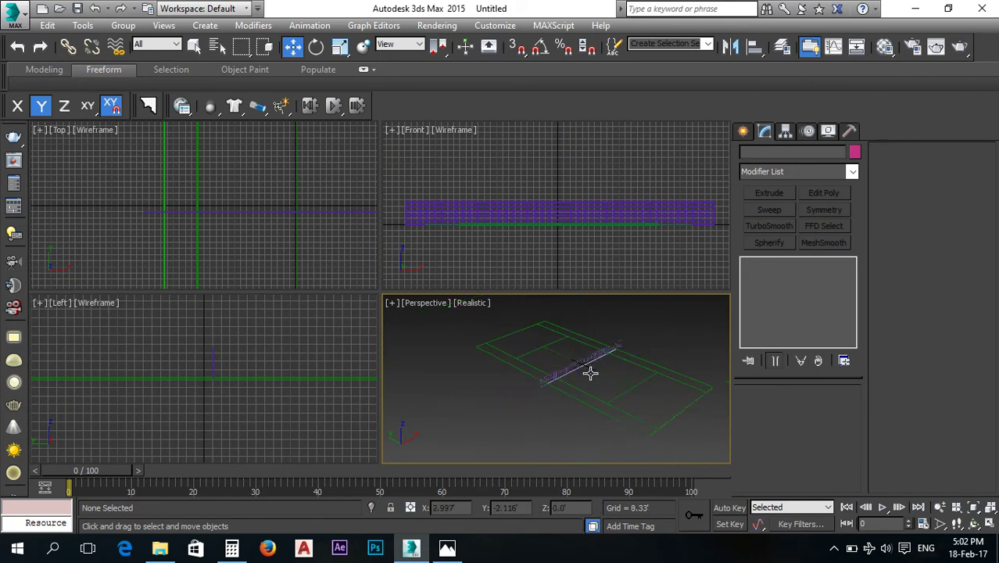
Check the line colour in the reference image, then give the net and all court lines a white object colour.
{"action": "left_click", "coordinate": [447, 547]}
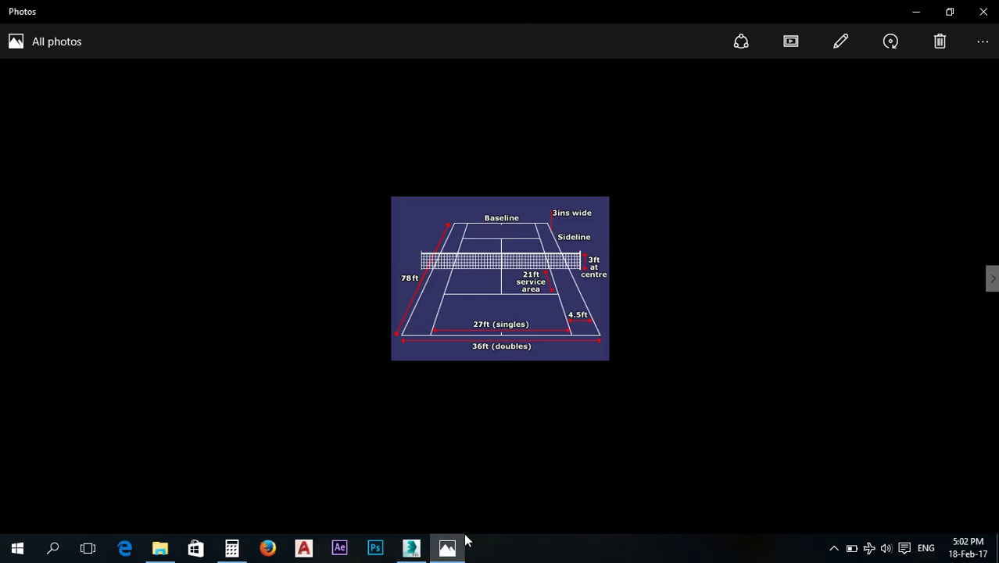
{"action": "left_click", "coordinate": [411, 547]}
{"action": "left_click_drag", "start_coordinate": [686, 312], "coordinate": [470, 441]}
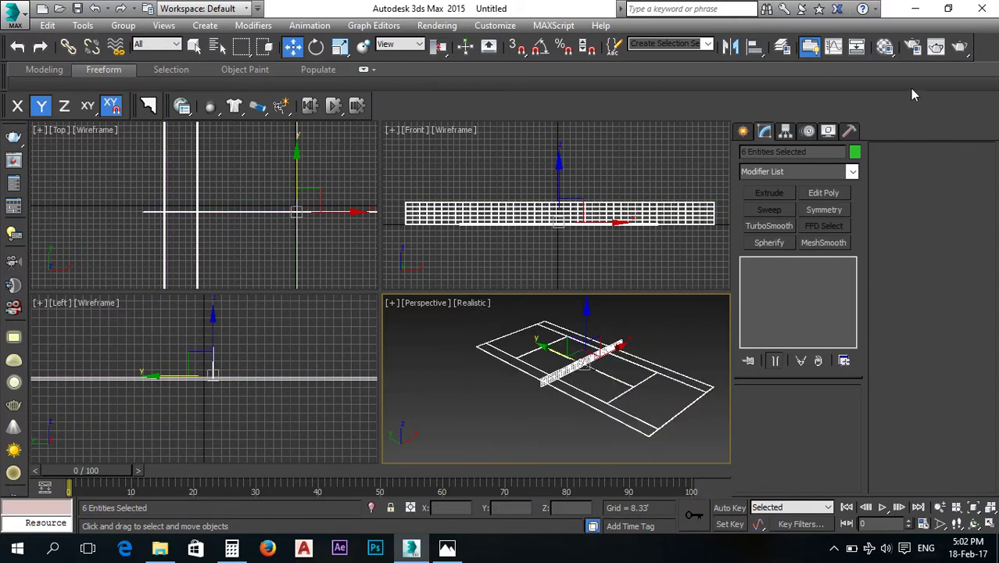
{"action": "left_click", "coordinate": [856, 152]}
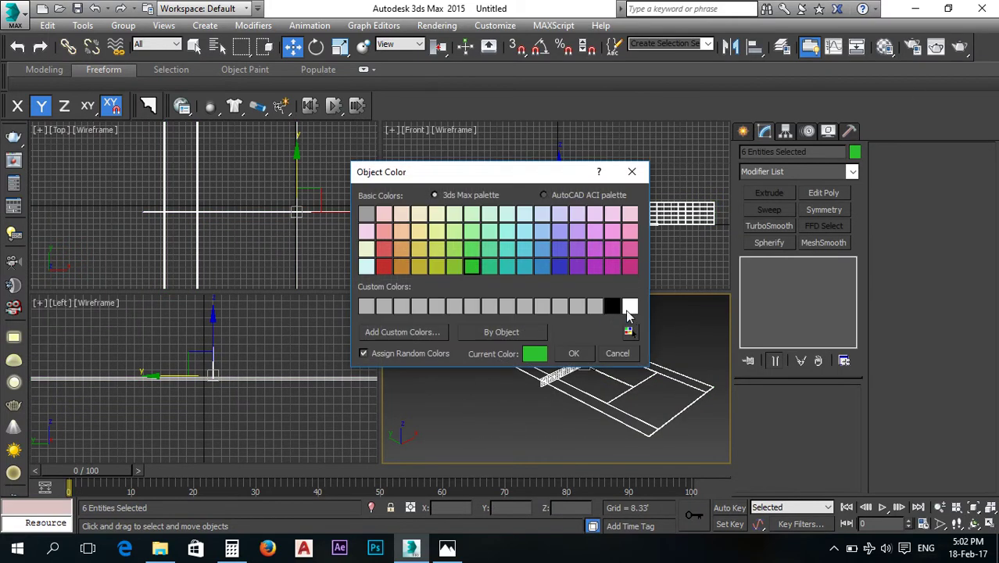
{"action": "left_click", "coordinate": [629, 306]}
{"action": "left_click", "coordinate": [573, 354]}
{"action": "left_click", "coordinate": [605, 368]}
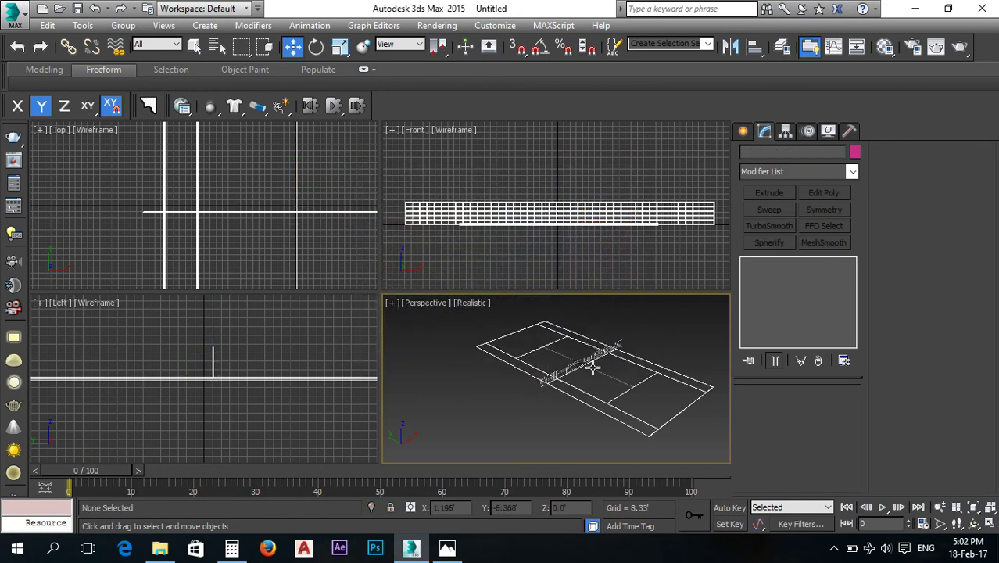
Examine the net's bottom edge up close and select the net together with the line running beneath it.
{"action": "scroll", "coordinate": [579, 370], "scroll_direction": "up", "scroll_amount": 5}
{"action": "scroll", "coordinate": [530, 384], "scroll_direction": "up", "scroll_amount": 8}
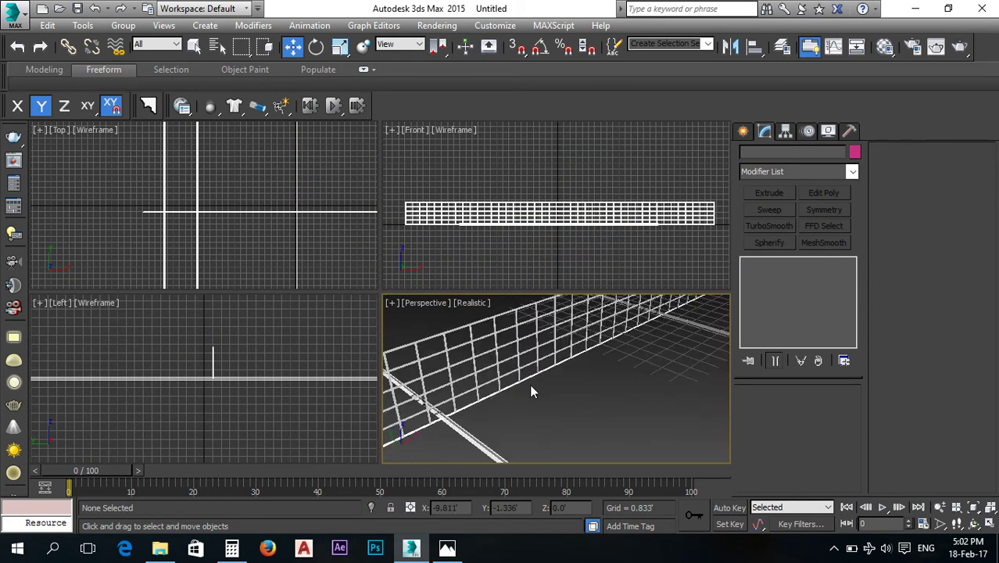
{"action": "left_click", "coordinate": [527, 371]}
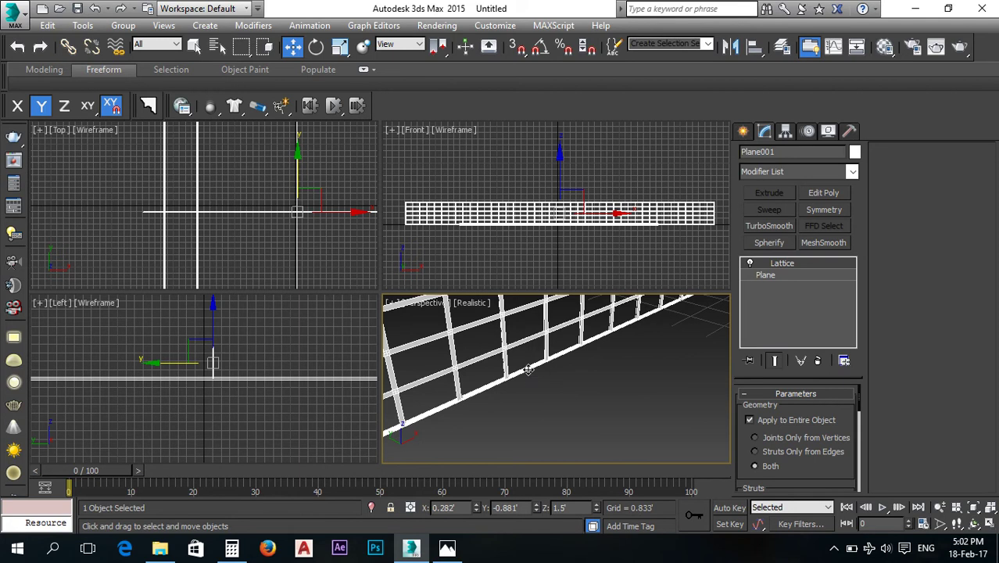
{"action": "left_click", "coordinate": [530, 378]}
{"action": "left_click", "coordinate": [512, 358]}
{"action": "scroll", "coordinate": [538, 375], "scroll_direction": "down", "scroll_amount": 6}
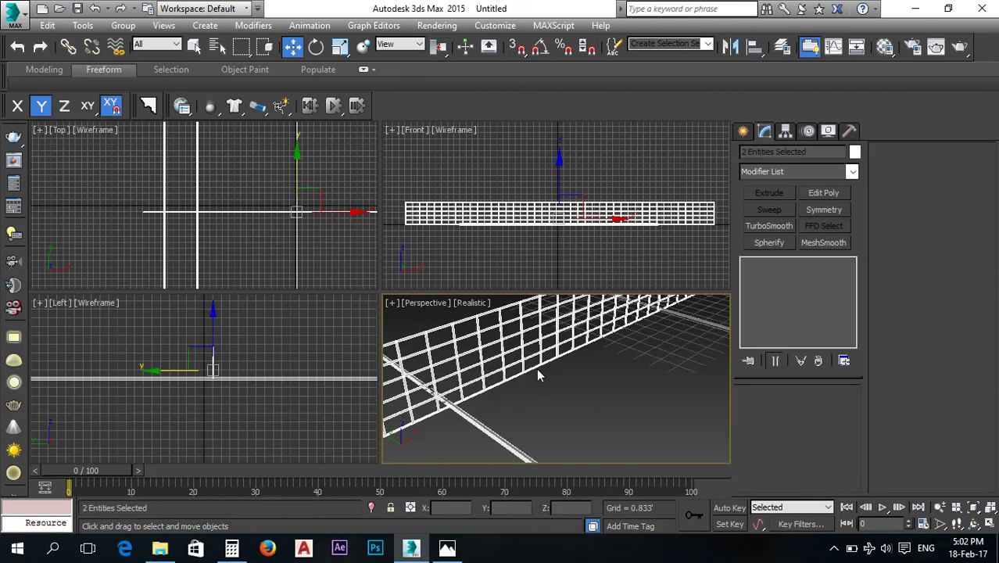
{"action": "middle_click_drag", "start_coordinate": [592, 377], "coordinate": [576, 400]}
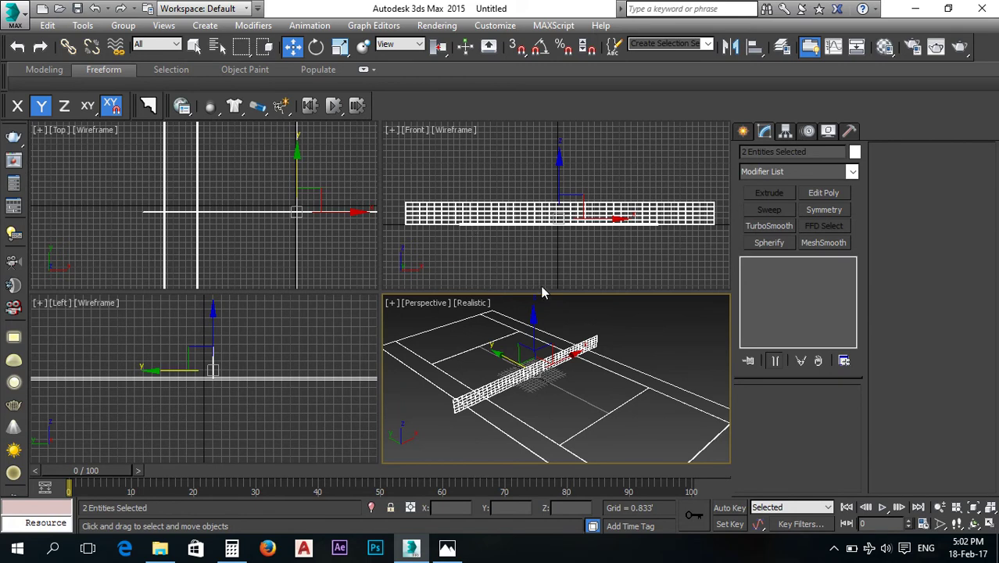
Lift the line beneath the net about 12.3' along Z, clear of the net, and delete it.
{"action": "left_click", "coordinate": [586, 346]}
{"action": "left_click_drag", "start_coordinate": [532, 351], "coordinate": [539, 286]}
{"action": "middle_click_drag", "start_coordinate": [567, 320], "coordinate": [561, 338]}
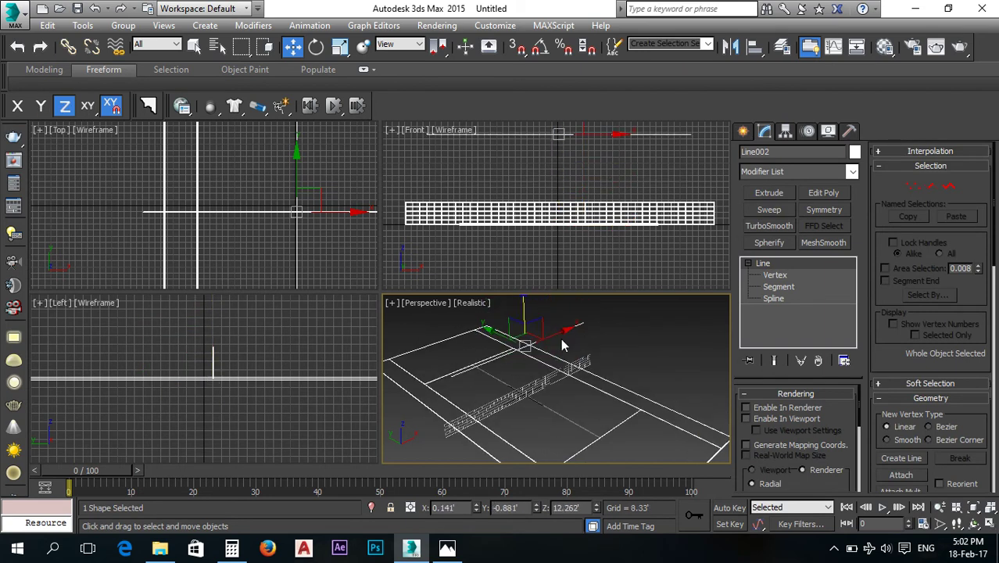
{"action": "left_click", "coordinate": [569, 337]}
{"action": "scroll", "coordinate": [587, 330], "scroll_direction": "down", "scroll_amount": 3}
{"action": "scroll", "coordinate": [184, 194], "scroll_direction": "up", "scroll_amount": 5}
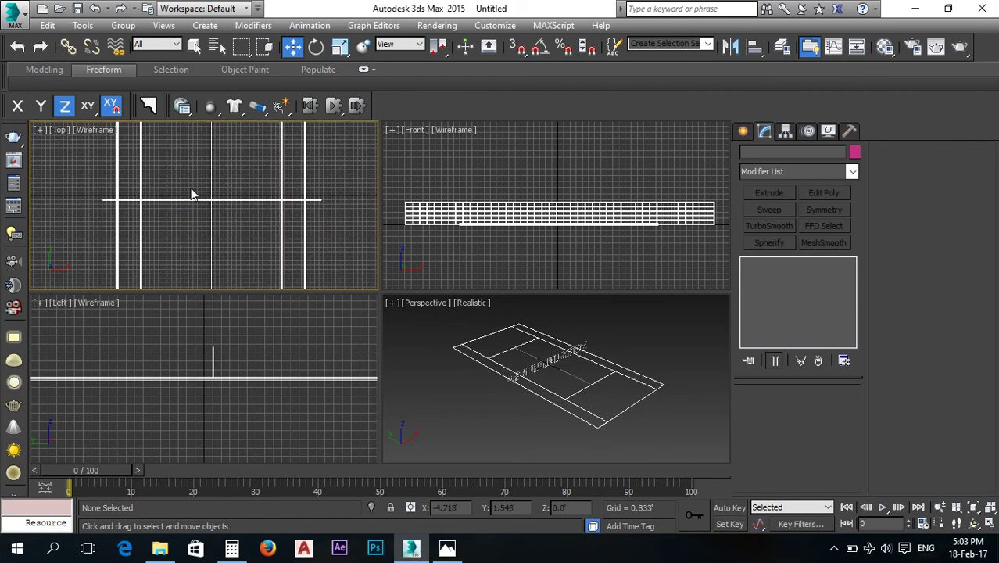
Select the outer court rectangle and convert it to an Editable Spline.
{"action": "scroll", "coordinate": [187, 194], "scroll_direction": "down", "scroll_amount": 5}
{"action": "left_click_drag", "start_coordinate": [272, 136], "coordinate": [161, 273]}
{"action": "left_click", "coordinate": [469, 439]}
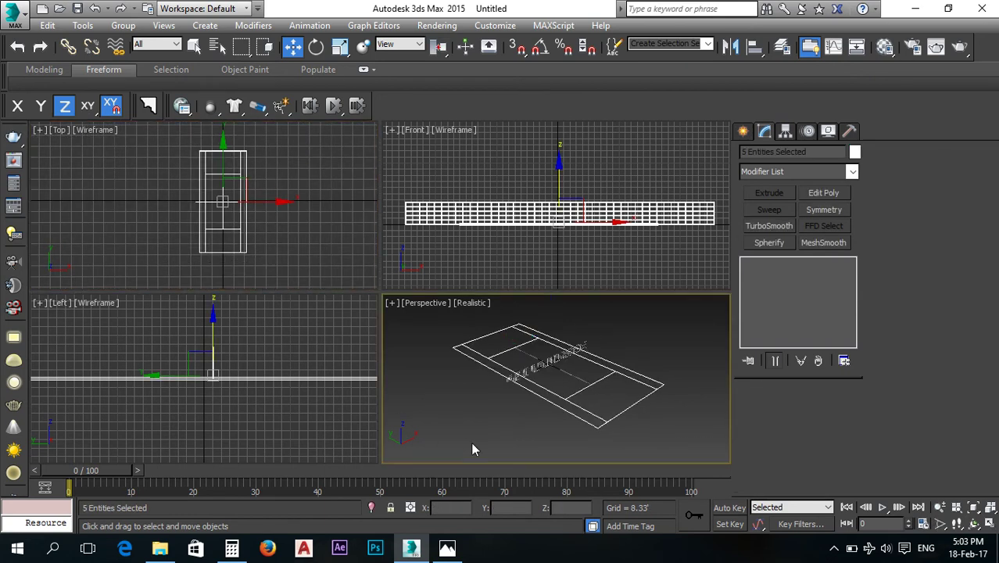
{"action": "left_click", "coordinate": [555, 404]}
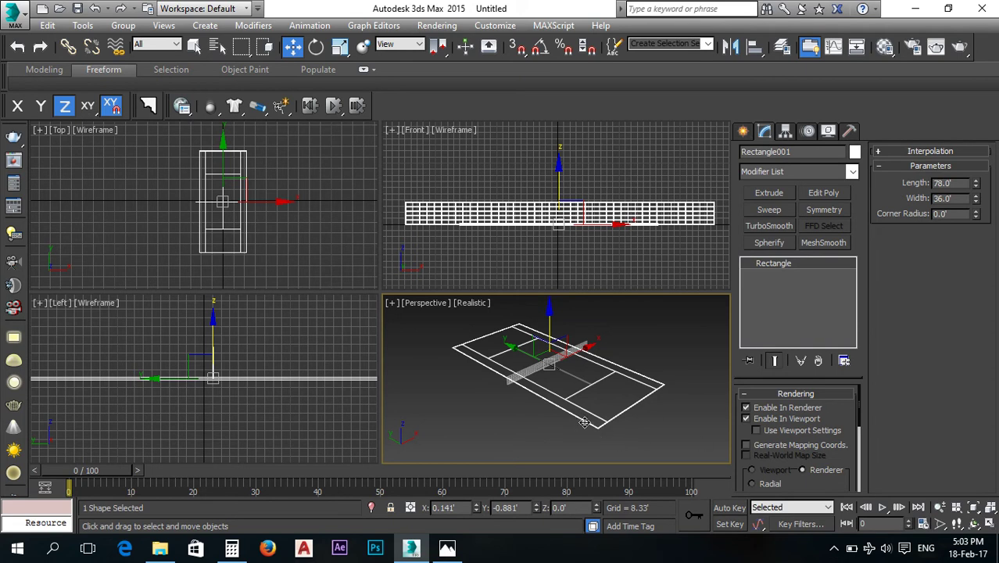
{"action": "scroll", "coordinate": [634, 419], "scroll_direction": "up", "scroll_amount": 5}
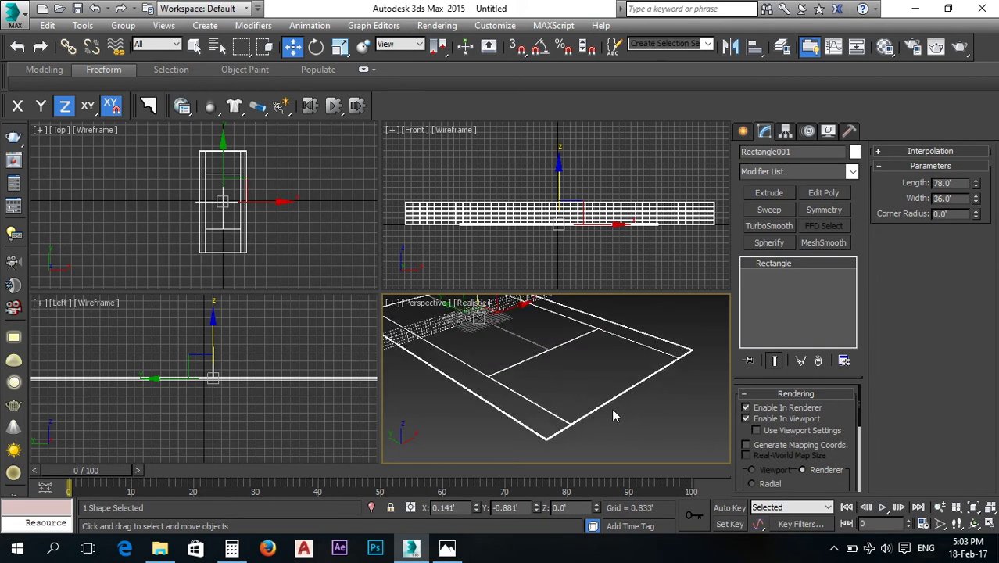
{"action": "right_click", "coordinate": [531, 299]}
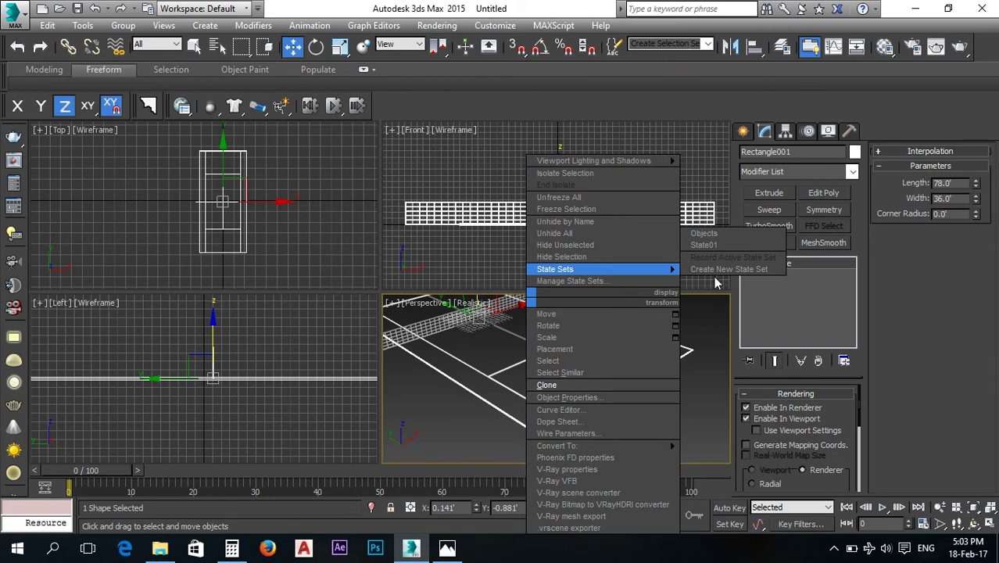
{"action": "left_click", "coordinate": [643, 435]}
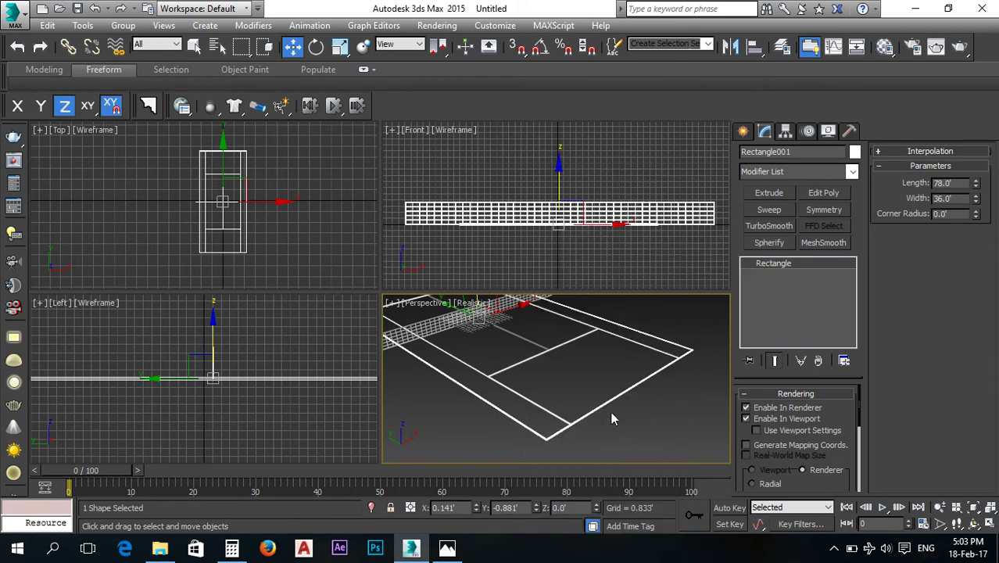
{"action": "left_click", "coordinate": [536, 427]}
{"action": "left_click", "coordinate": [531, 423]}
{"action": "right_click", "coordinate": [525, 307]}
{"action": "mouse_move", "coordinate": [653, 447]}
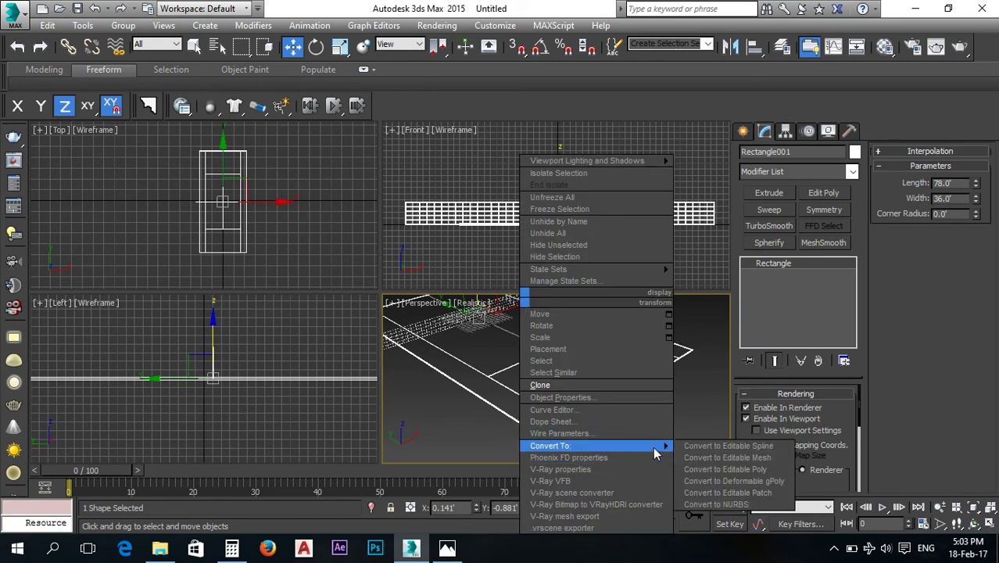
{"action": "left_click", "coordinate": [729, 446]}
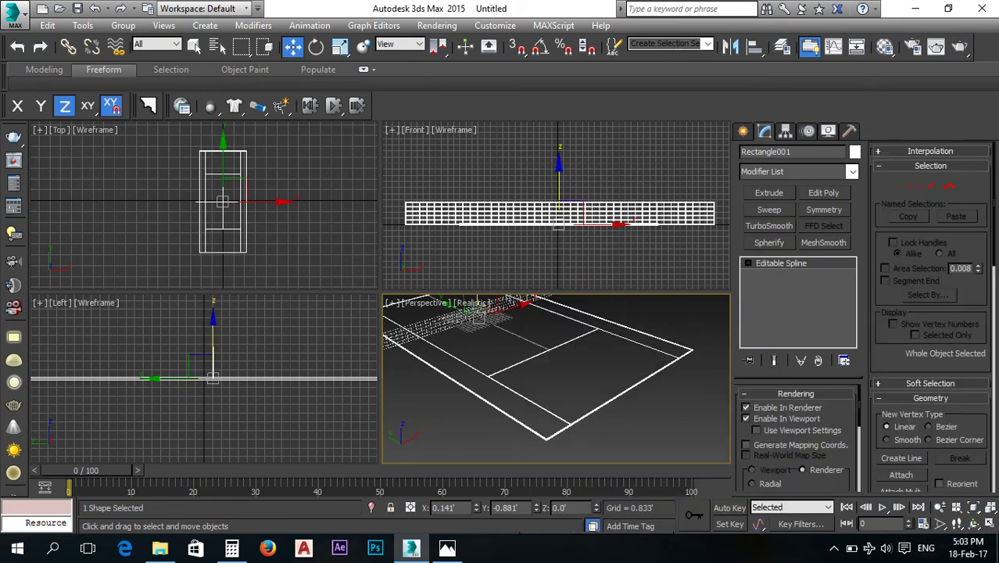
Attach the other court lines to the outer rectangle's spline and check the vertices of the combined shape.
{"action": "left_click", "coordinate": [904, 476]}
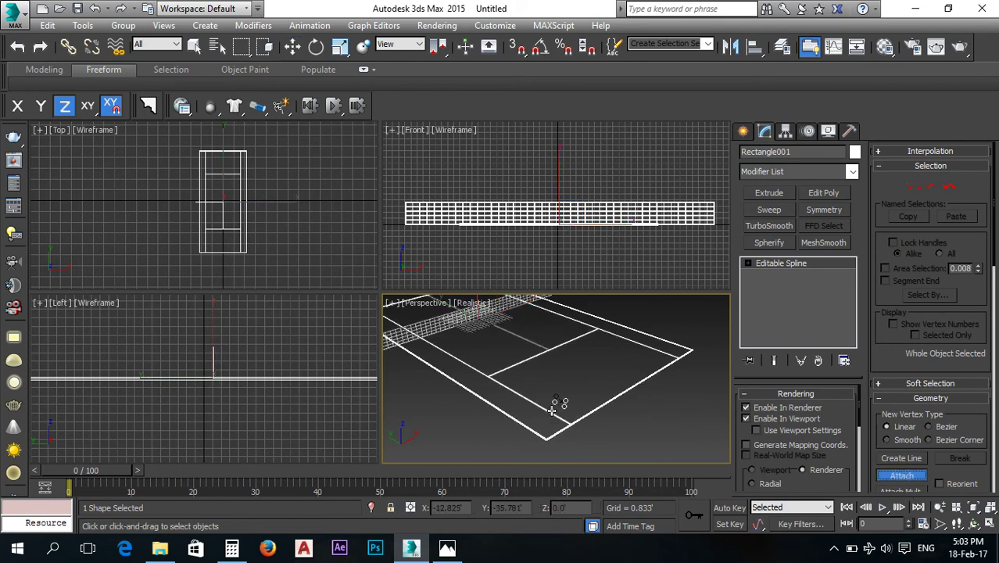
{"action": "middle_click_drag", "start_coordinate": [526, 348], "coordinate": [508, 381], "text": "alt"}
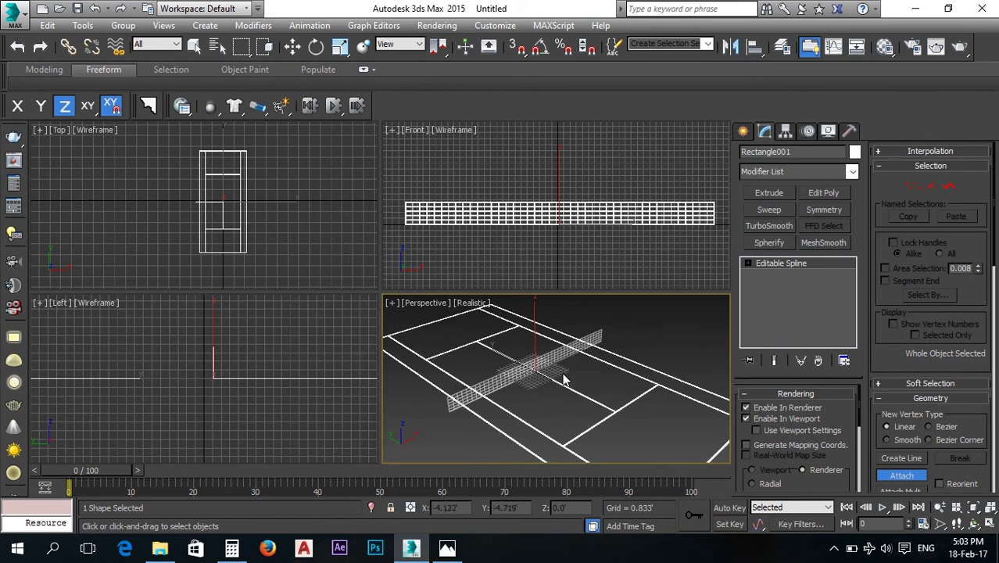
{"action": "key", "text": "1"}
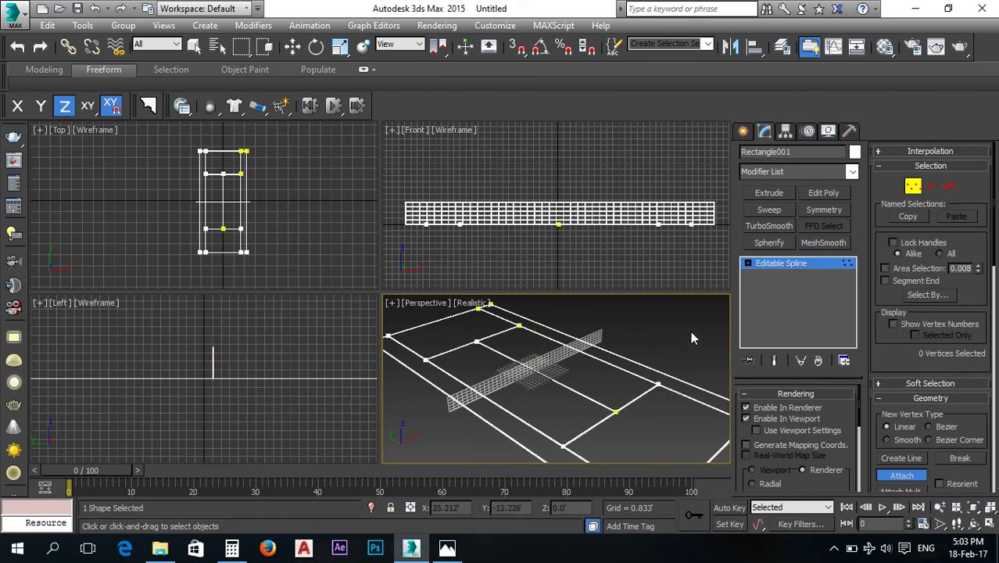
{"action": "key", "text": "1"}
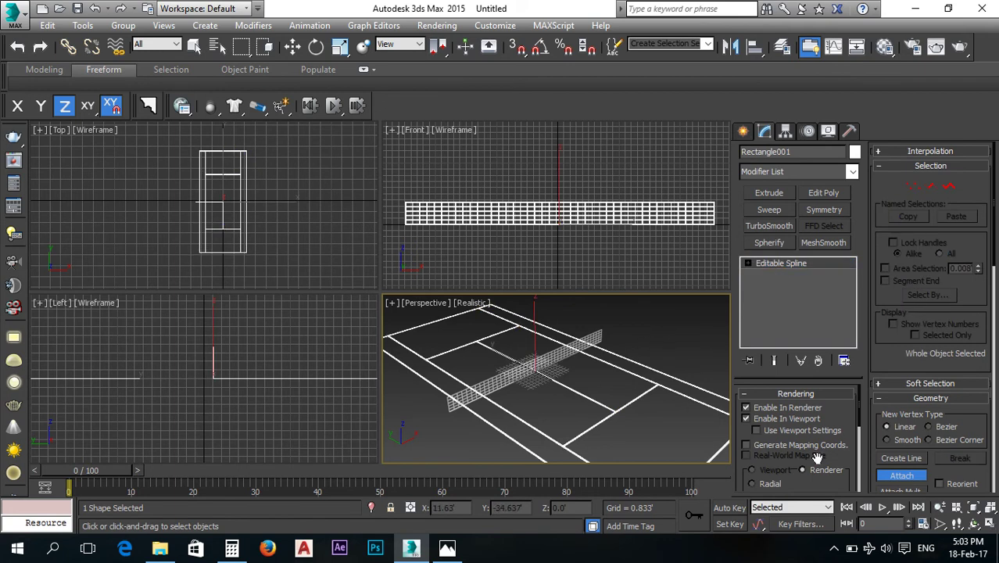
Lift the net slightly along Z, undo the move, and check where the net crosses the centre line.
{"action": "key", "text": "w"}
{"action": "left_click", "coordinate": [587, 353]}
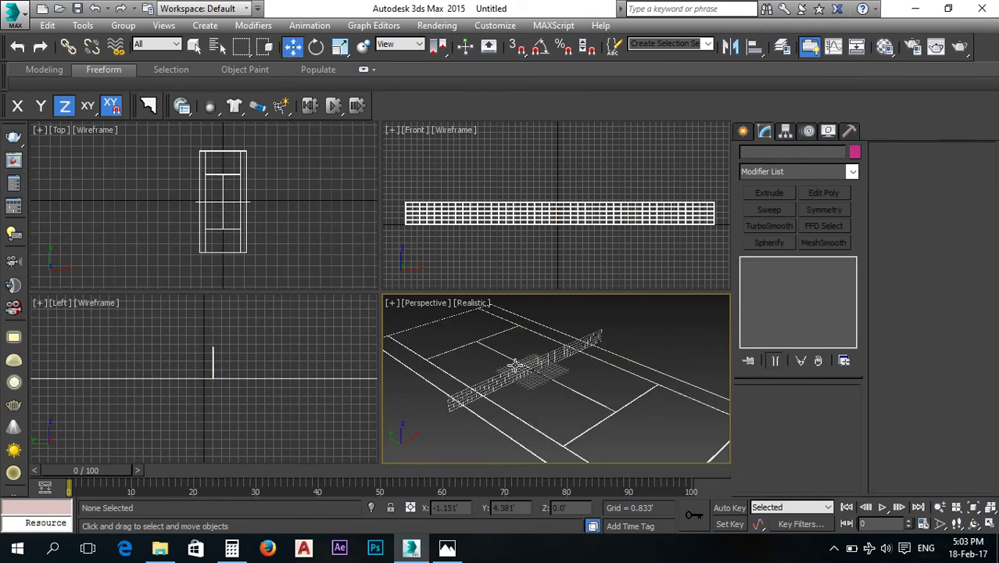
{"action": "left_click_drag", "start_coordinate": [534, 334], "coordinate": [534, 324]}
{"action": "key", "text": "ctrl+z"}
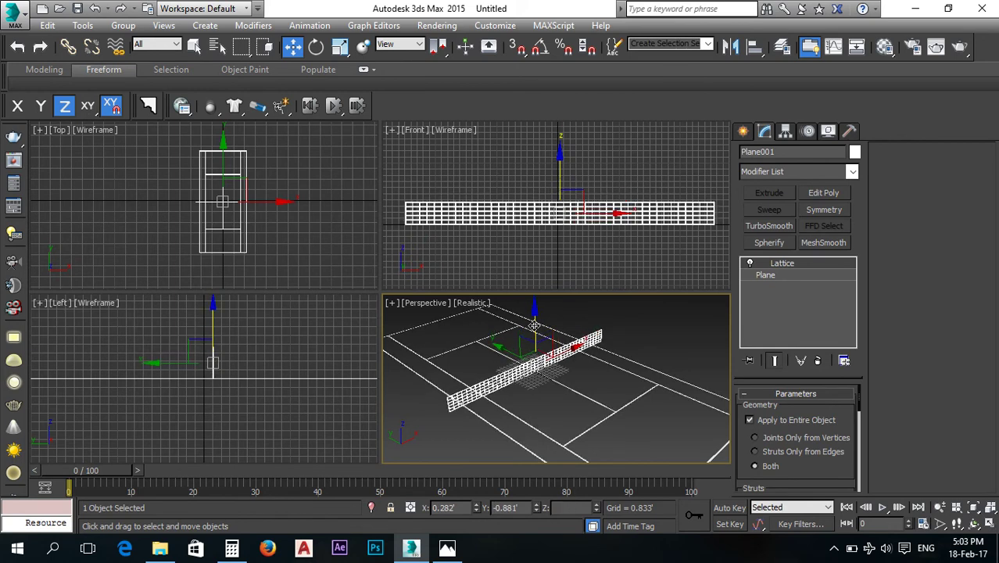
{"action": "scroll", "coordinate": [526, 341], "scroll_direction": "up", "scroll_amount": 5}
{"action": "scroll", "coordinate": [525, 341], "scroll_direction": "up", "scroll_amount": 6}
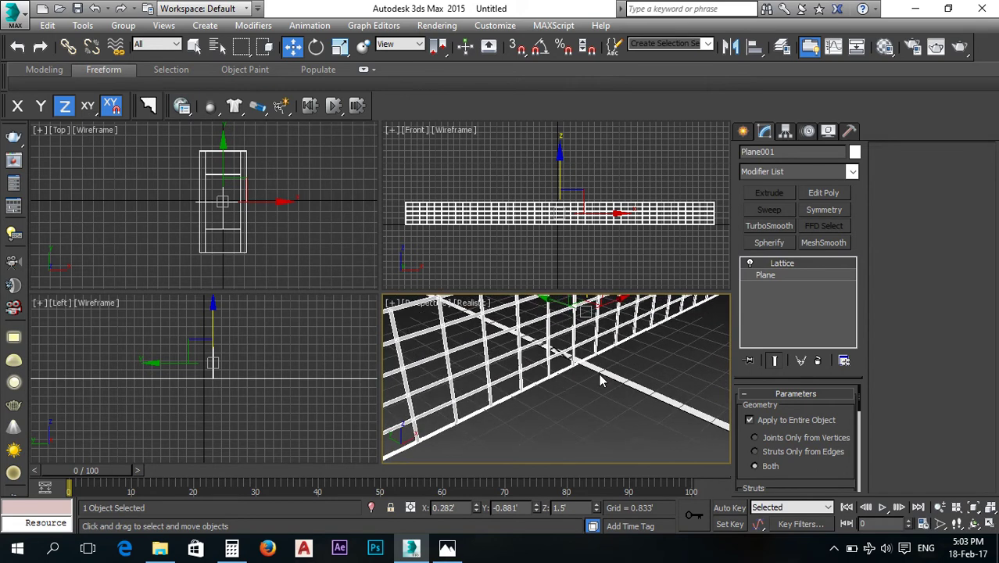
{"action": "scroll", "coordinate": [601, 380], "scroll_direction": "down", "scroll_amount": 5}
{"action": "left_click", "coordinate": [630, 386]}
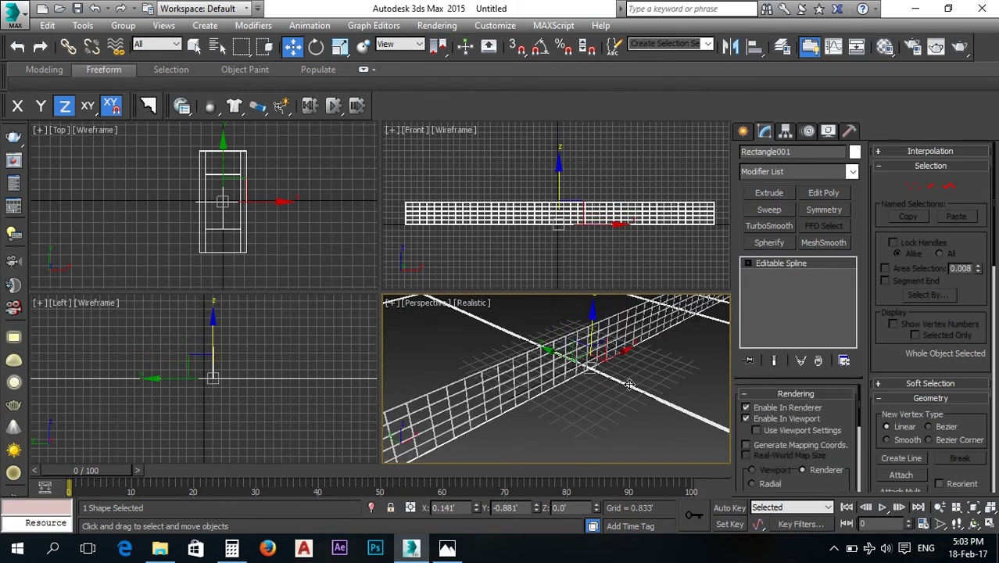
{"action": "scroll", "coordinate": [627, 383], "scroll_direction": "down", "scroll_amount": 5}
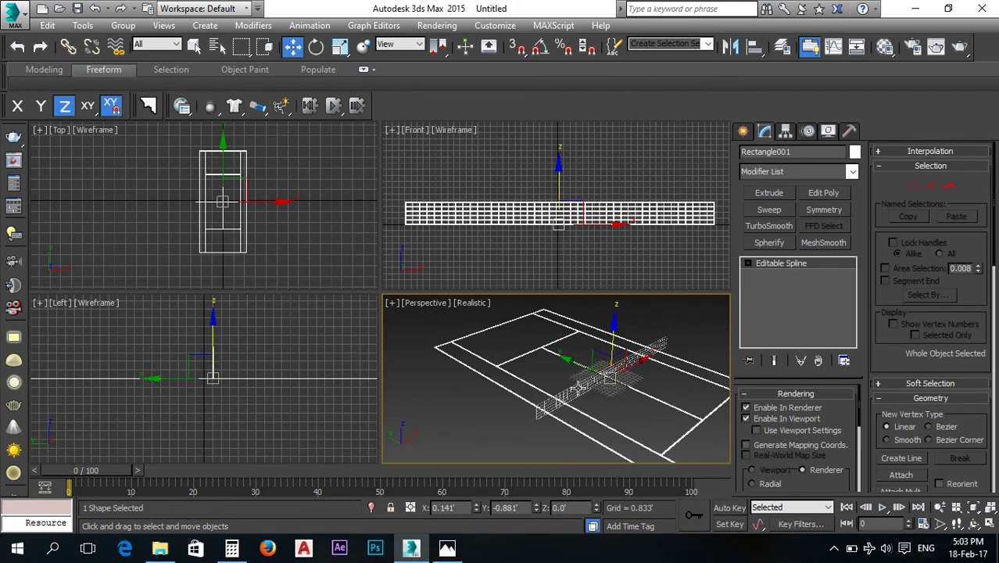
Convert the lattice net to an Editable Poly and deselect it.
{"action": "left_click", "coordinate": [580, 394]}
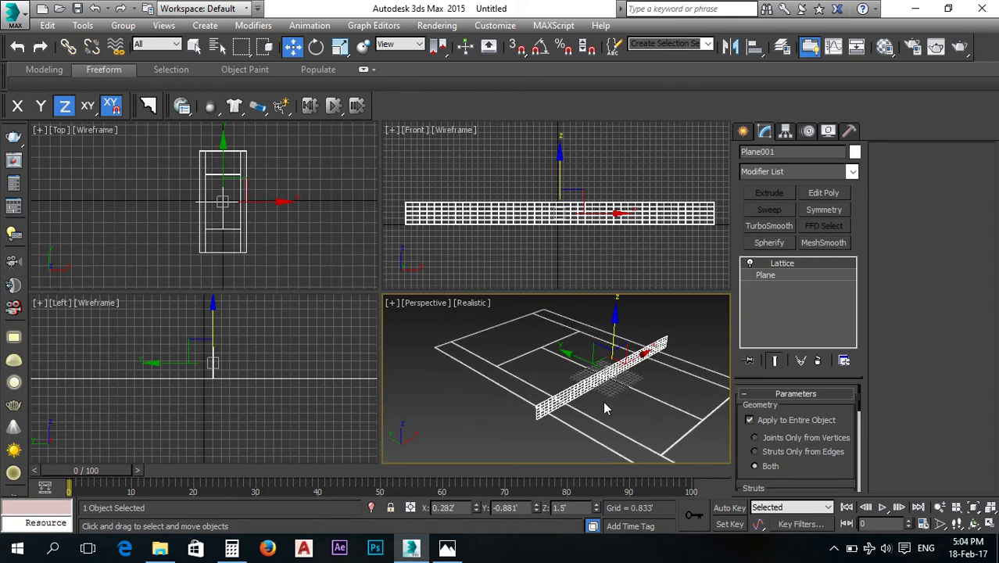
{"action": "middle_click_drag", "start_coordinate": [609, 405], "coordinate": [550, 404], "text": "alt"}
{"action": "right_click", "coordinate": [528, 387]}
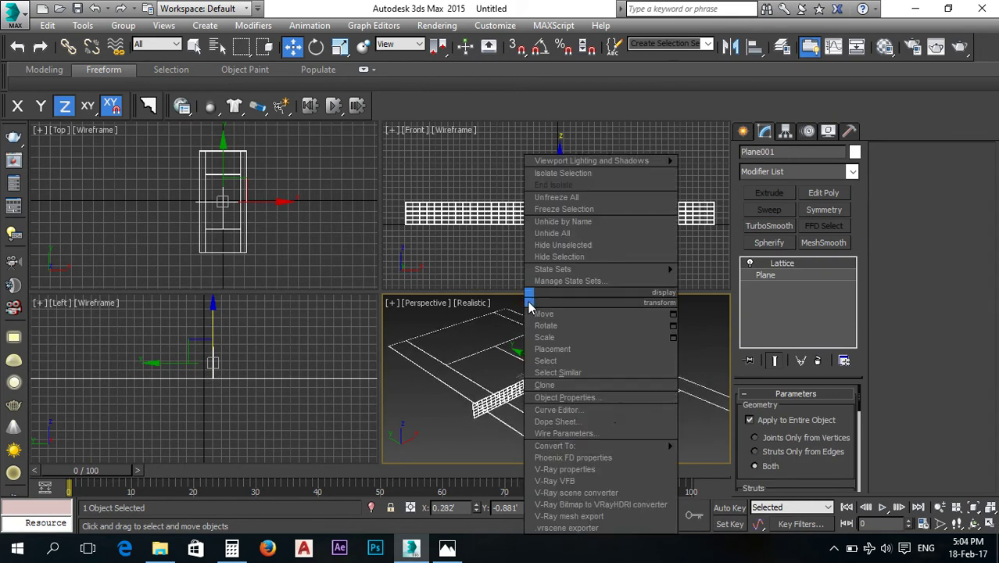
{"action": "mouse_move", "coordinate": [655, 445]}
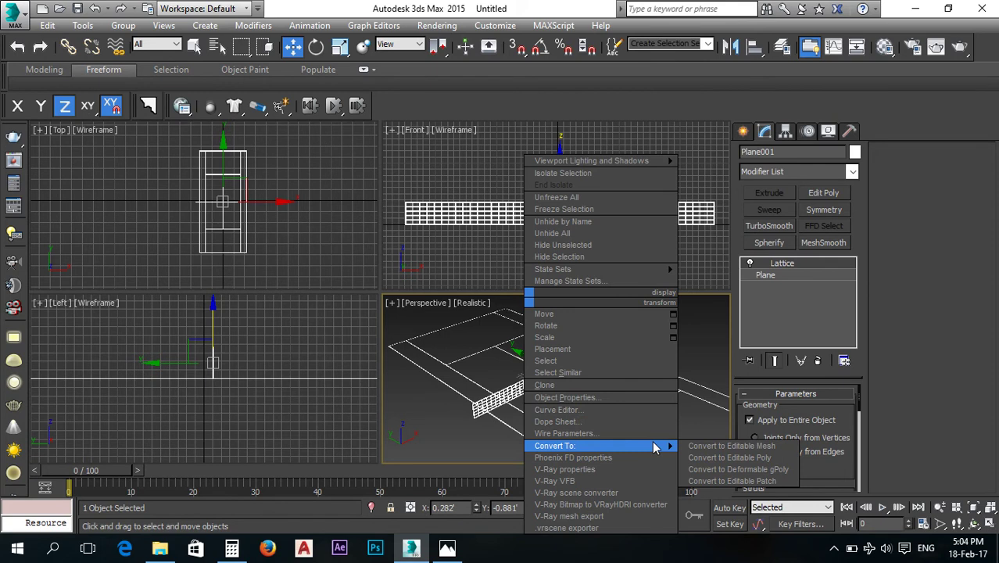
{"action": "left_click", "coordinate": [723, 457]}
{"action": "left_click", "coordinate": [548, 396]}
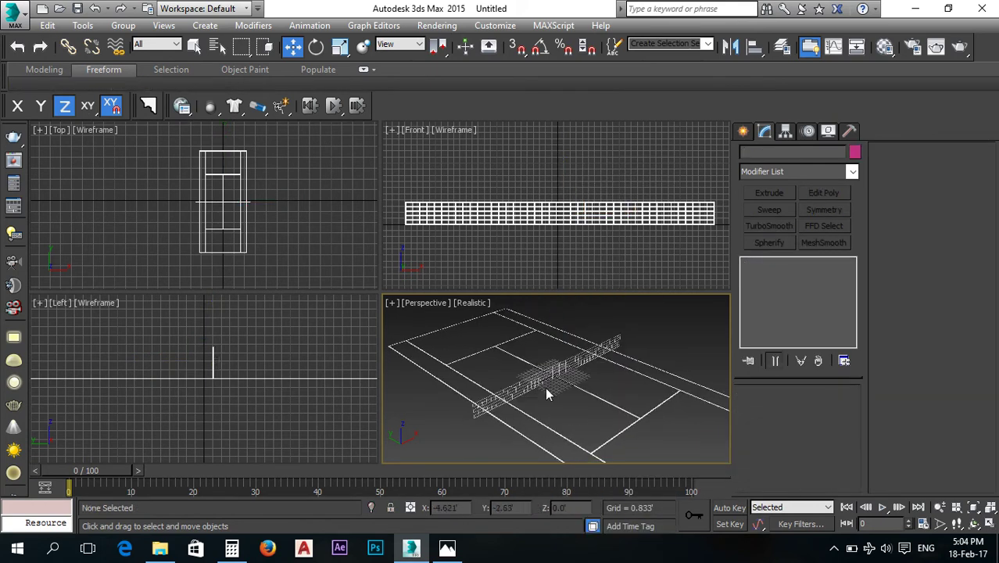
{"action": "left_click", "coordinate": [559, 399]}
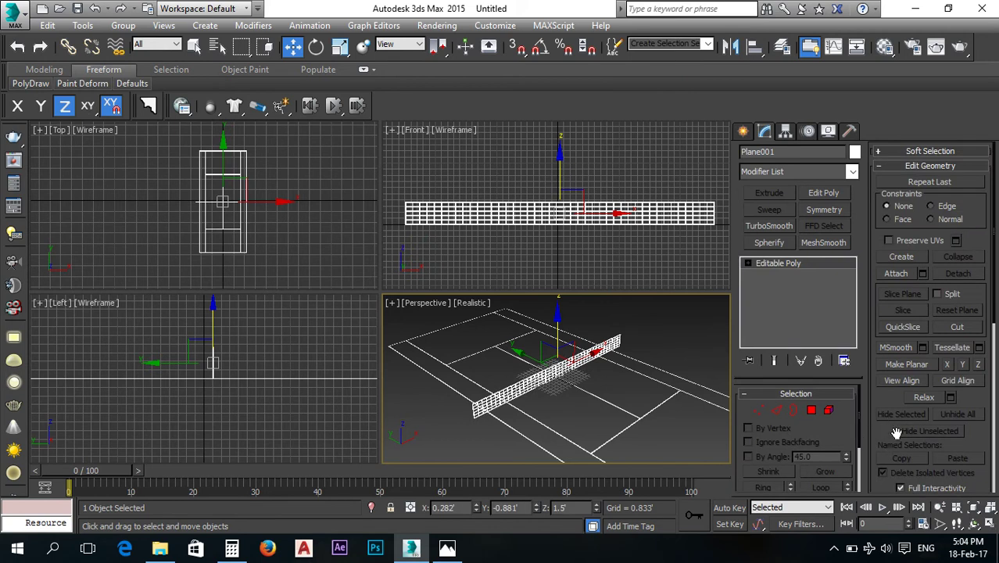
{"action": "left_click", "coordinate": [899, 274]}
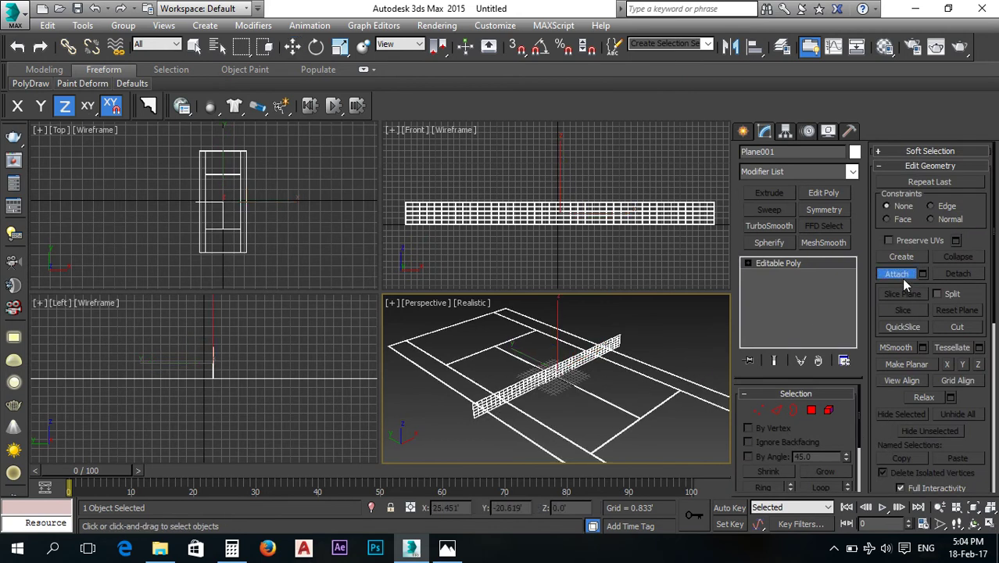
{"action": "left_click", "coordinate": [901, 275]}
{"action": "left_click", "coordinate": [640, 380]}
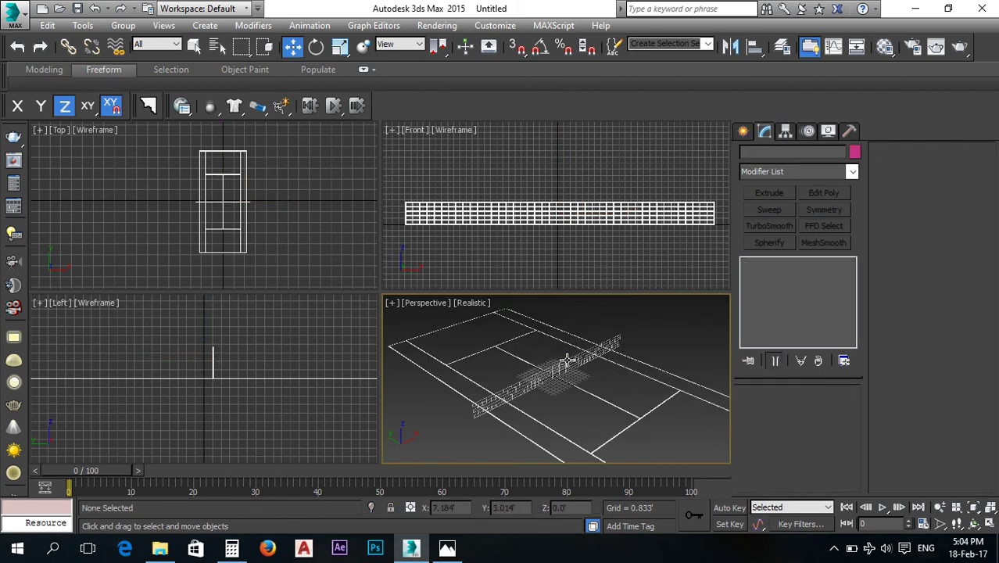
{"action": "left_click", "coordinate": [567, 353]}
{"action": "mouse_move", "coordinate": [557, 332]}
{"action": "left_mouse_down"}
{"action": "mouse_move", "coordinate": [552, 342]}
{"action": "mouse_move", "coordinate": [548, 327]}
{"action": "left_mouse_up"}
{"action": "right_click", "coordinate": [548, 327]}
{"action": "middle_click_drag", "start_coordinate": [598, 413], "coordinate": [561, 381]}
{"action": "left_click", "coordinate": [602, 361]}
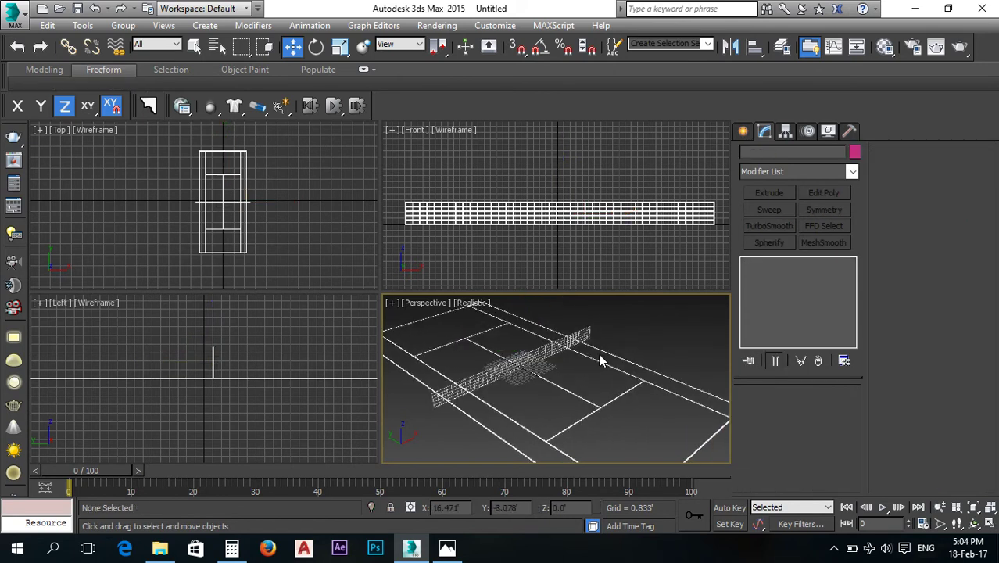
Inspect a corner of the court lines in the Top view and set that view's shading to Realistic.
{"action": "middle_click_drag", "start_coordinate": [291, 205], "coordinate": [293, 213]}
{"action": "scroll", "coordinate": [242, 209], "scroll_direction": "up", "scroll_amount": 8}
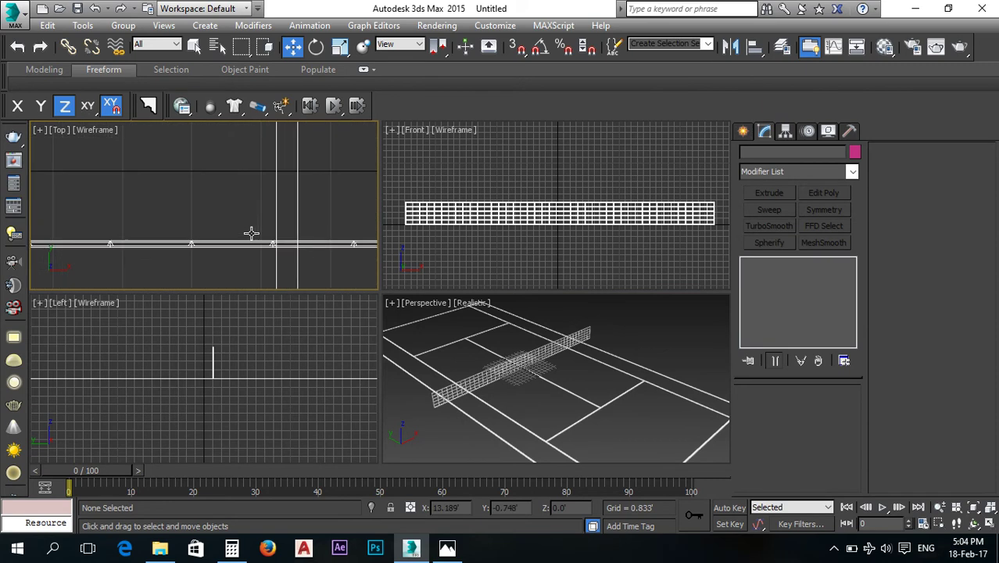
{"action": "middle_click_drag", "start_coordinate": [264, 238], "coordinate": [294, 280]}
{"action": "scroll", "coordinate": [280, 170], "scroll_direction": "up", "scroll_amount": 4}
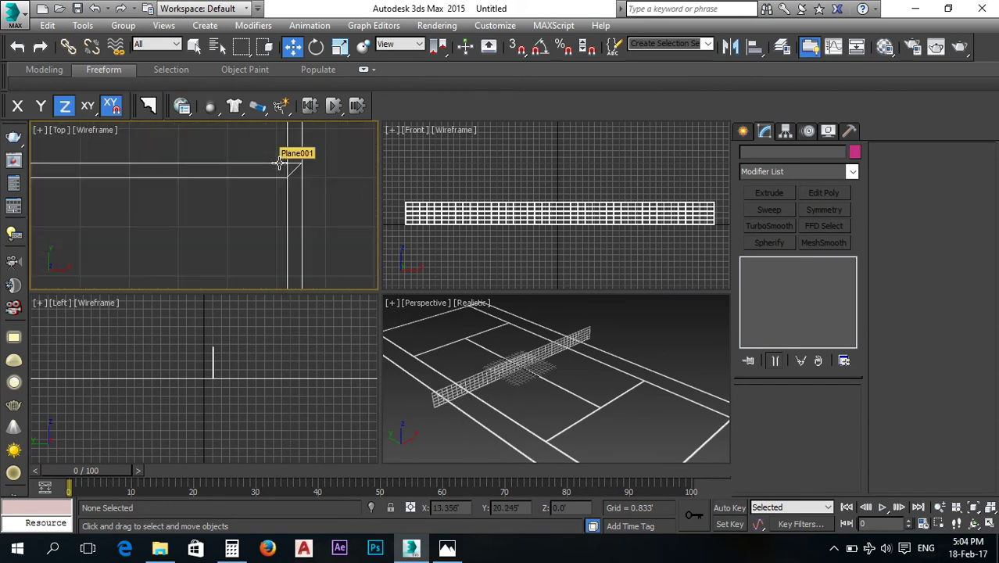
{"action": "scroll", "coordinate": [285, 167], "scroll_direction": "up", "scroll_amount": 1}
{"action": "left_click", "coordinate": [90, 132]}
{"action": "left_click", "coordinate": [110, 146]}
Examine the shaded court lines and their junctions in the Top view, both close up and as a whole.
{"action": "scroll", "coordinate": [248, 190], "scroll_direction": "down", "scroll_amount": 2}
{"action": "scroll", "coordinate": [250, 191], "scroll_direction": "down", "scroll_amount": 1}
{"action": "scroll", "coordinate": [216, 190], "scroll_direction": "up", "scroll_amount": 5}
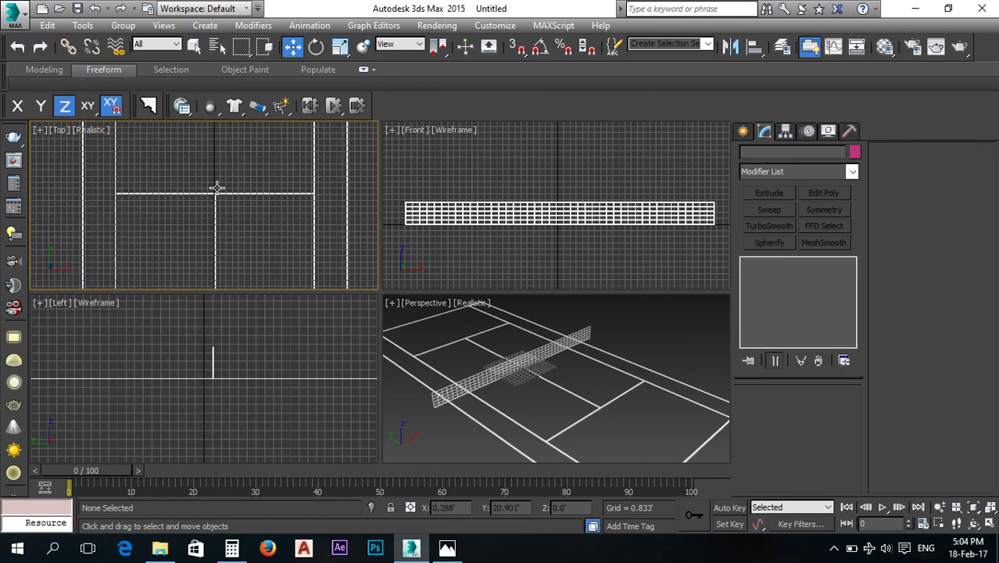
{"action": "scroll", "coordinate": [217, 196], "scroll_direction": "down", "scroll_amount": 4}
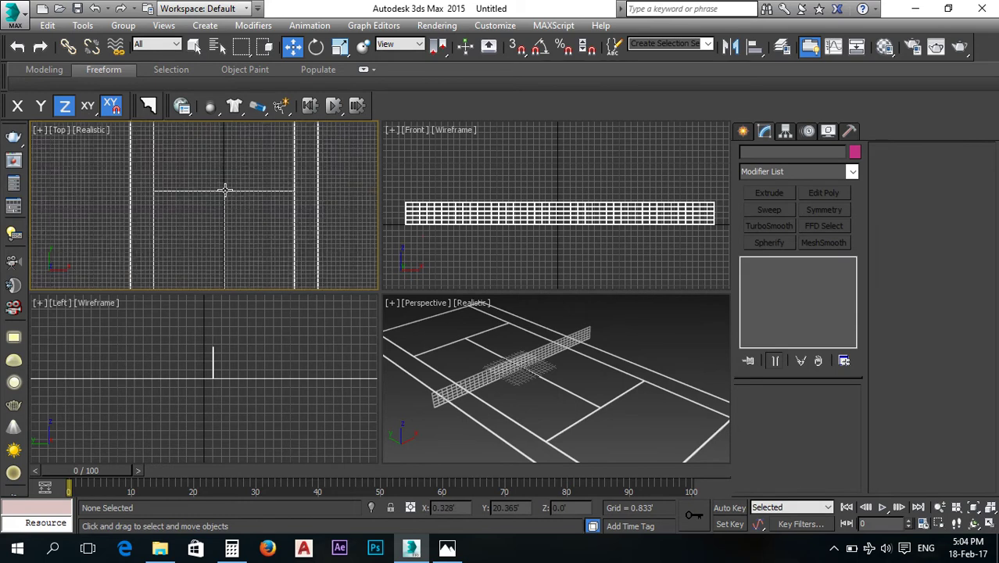
{"action": "scroll", "coordinate": [188, 180], "scroll_direction": "down", "scroll_amount": 1}
{"action": "scroll", "coordinate": [169, 173], "scroll_direction": "up", "scroll_amount": 5}
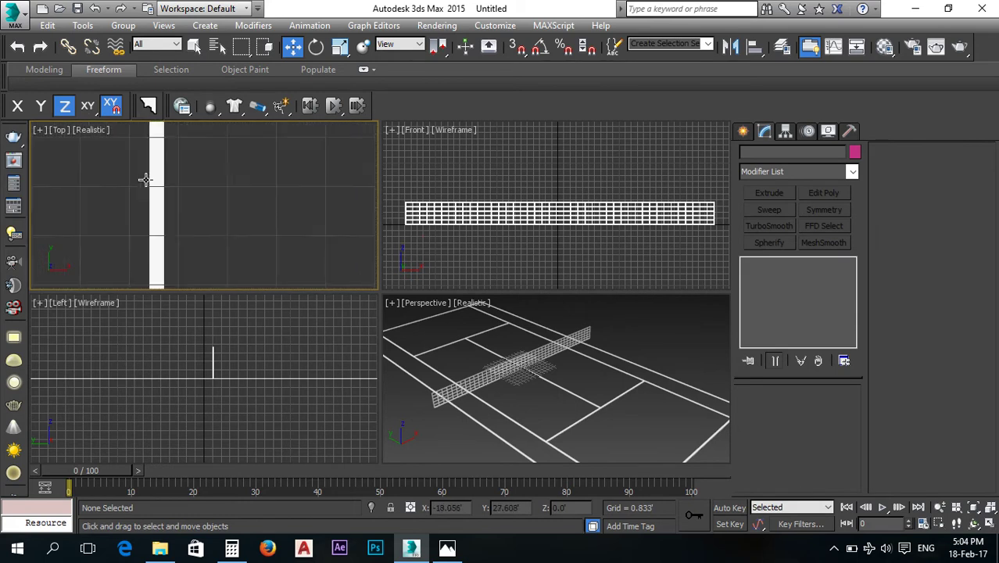
{"action": "scroll", "coordinate": [178, 166], "scroll_direction": "down", "scroll_amount": 5}
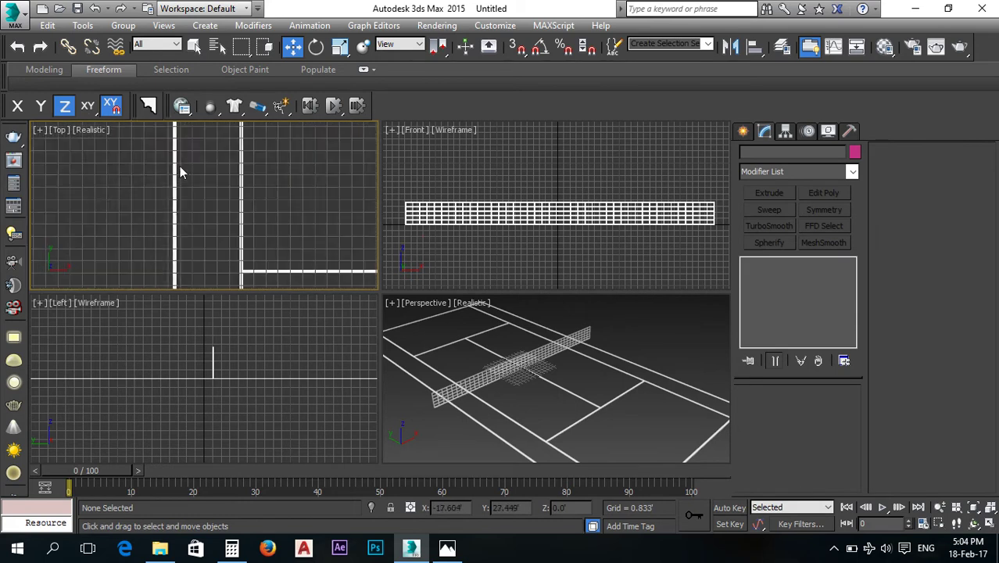
{"action": "middle_click_drag", "start_coordinate": [213, 213], "coordinate": [207, 191]}
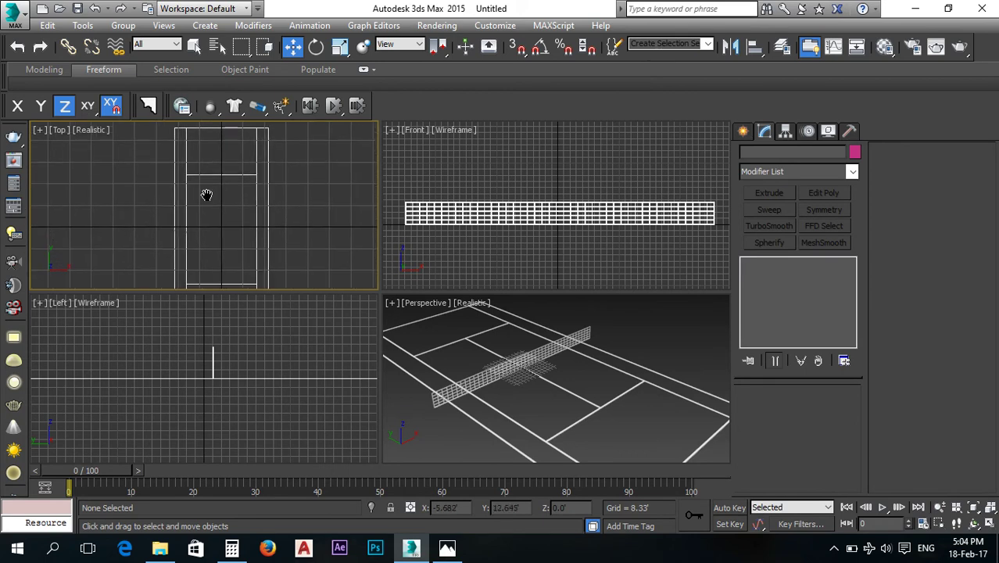
Select the net and centre it on the origin by setting its X and Y positions to 0.
{"action": "middle_click_drag", "start_coordinate": [216, 239], "coordinate": [253, 214]}
{"action": "left_click", "coordinate": [249, 219]}
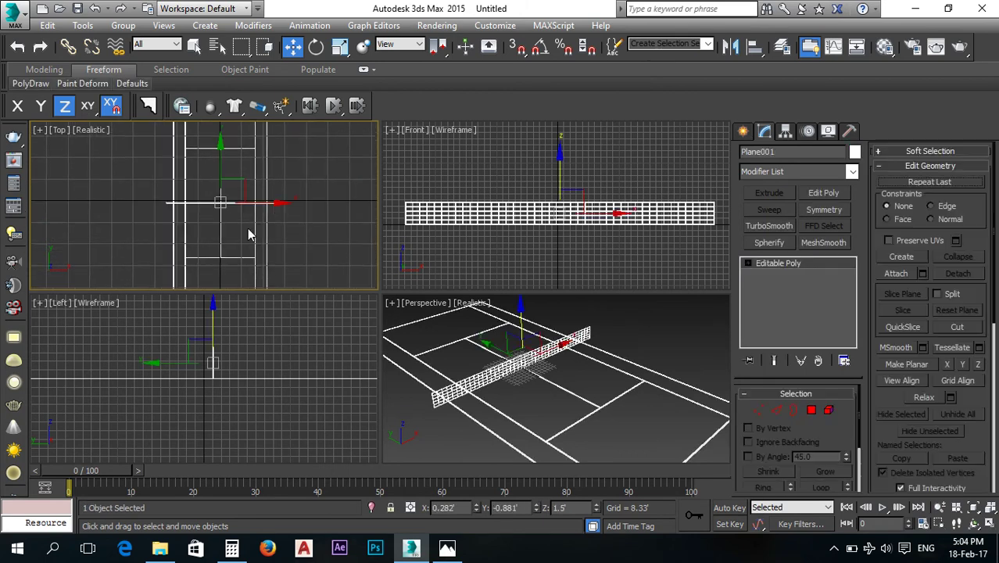
{"action": "right_click", "coordinate": [475, 508]}
{"action": "right_click", "coordinate": [536, 508]}
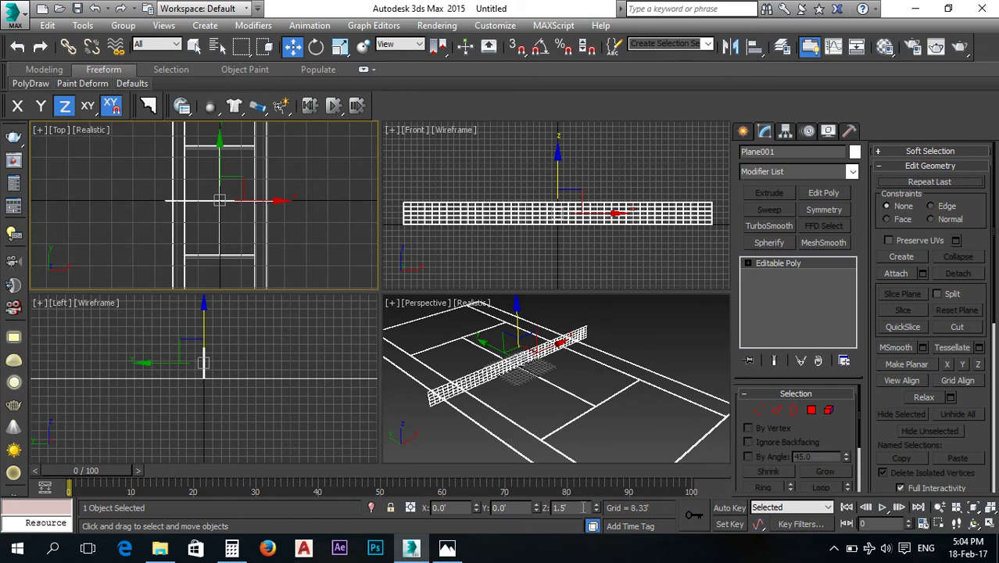
Deselect the net and examine its mesh and bottom edge up close in the Front and Perspective views.
{"action": "left_click", "coordinate": [608, 268]}
{"action": "scroll", "coordinate": [570, 230], "scroll_direction": "up", "scroll_amount": 5}
{"action": "scroll", "coordinate": [560, 218], "scroll_direction": "down", "scroll_amount": 4}
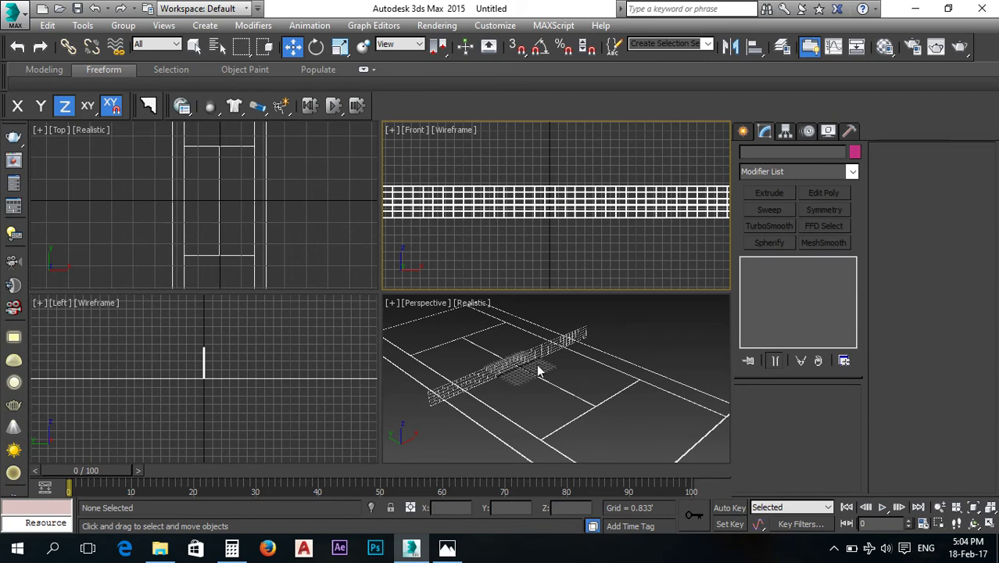
{"action": "scroll", "coordinate": [547, 376], "scroll_direction": "up", "scroll_amount": 2}
{"action": "scroll", "coordinate": [551, 395], "scroll_direction": "up", "scroll_amount": 5}
{"action": "scroll", "coordinate": [547, 399], "scroll_direction": "up", "scroll_amount": 6}
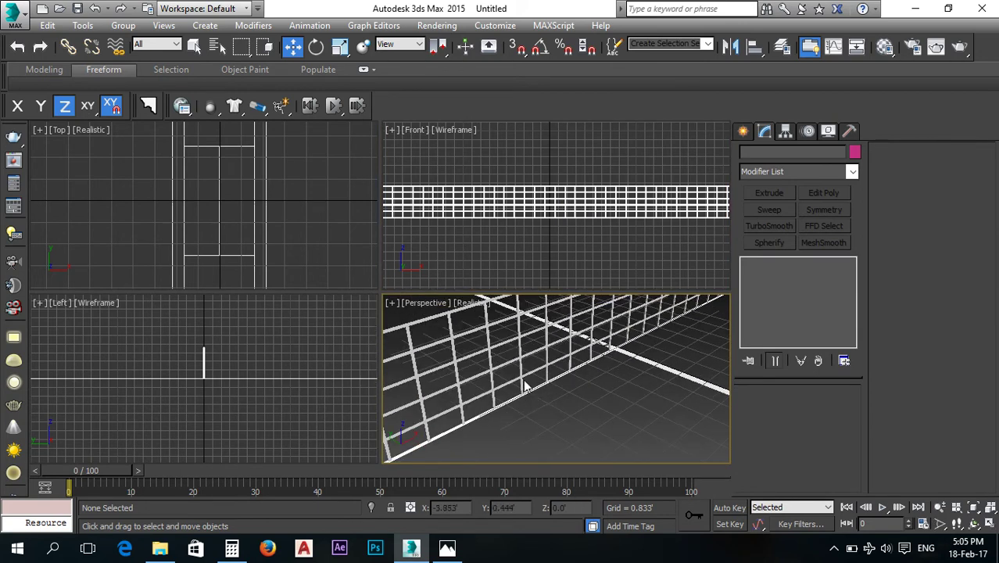
Select the net, examine it against the court lines in the Perspective view, and deselect it to view the whole court.
{"action": "left_click", "coordinate": [526, 381]}
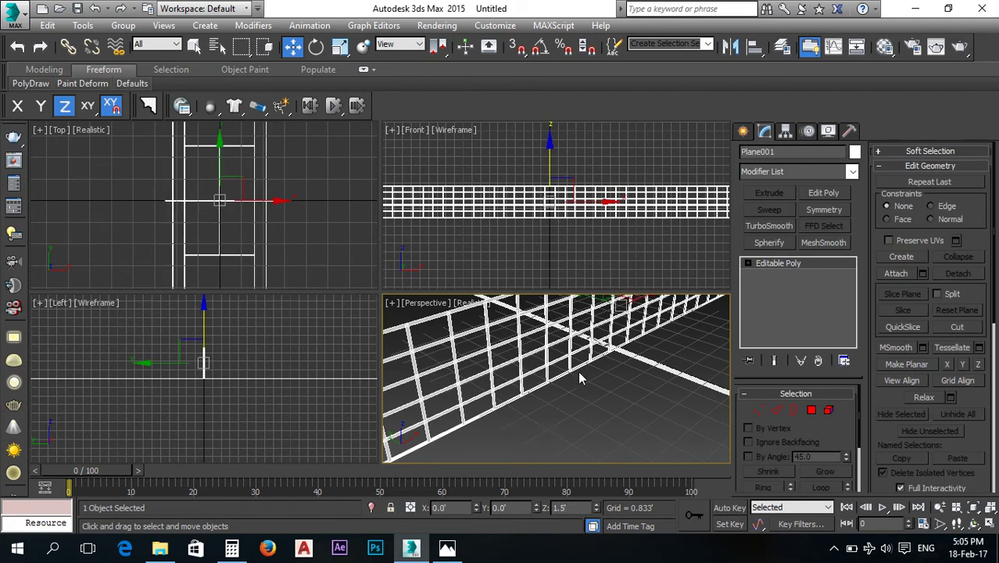
{"action": "middle_click_drag", "start_coordinate": [580, 378], "coordinate": [583, 415], "text": "alt"}
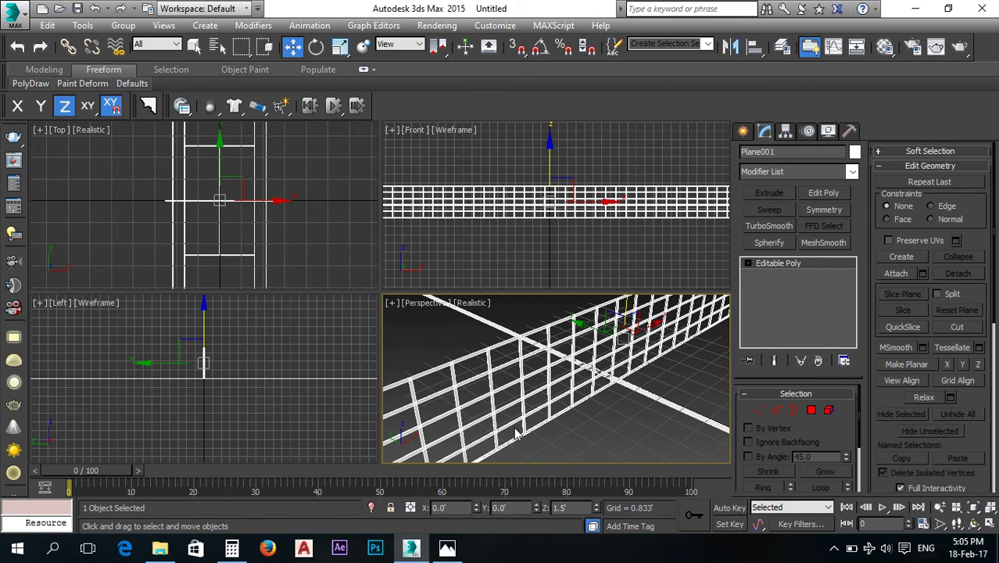
{"action": "left_click", "coordinate": [561, 439]}
{"action": "scroll", "coordinate": [564, 425], "scroll_direction": "down", "scroll_amount": 8}
{"action": "middle_click_drag", "start_coordinate": [555, 407], "coordinate": [502, 473], "text": "alt"}
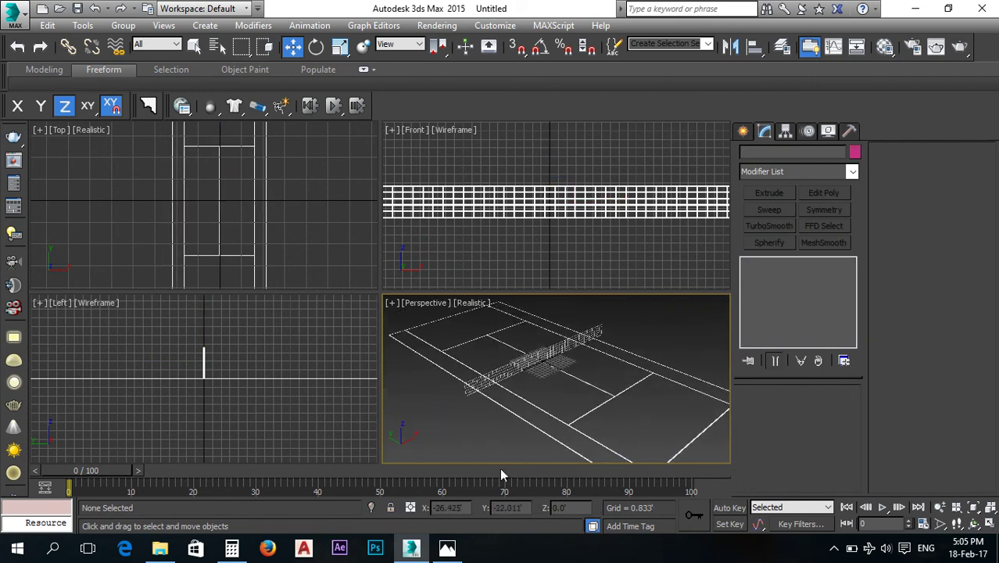
Switch to File Explorer and look at the sports court dimension image with three blue zones in the Picture for modelling folder.
{"action": "left_click", "coordinate": [448, 547]}
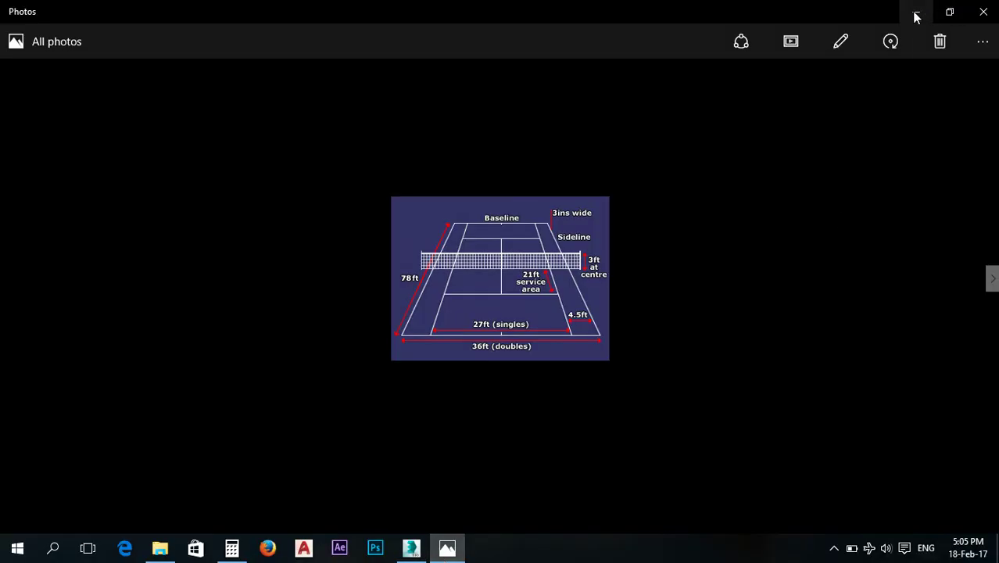
{"action": "left_click", "coordinate": [159, 547]}
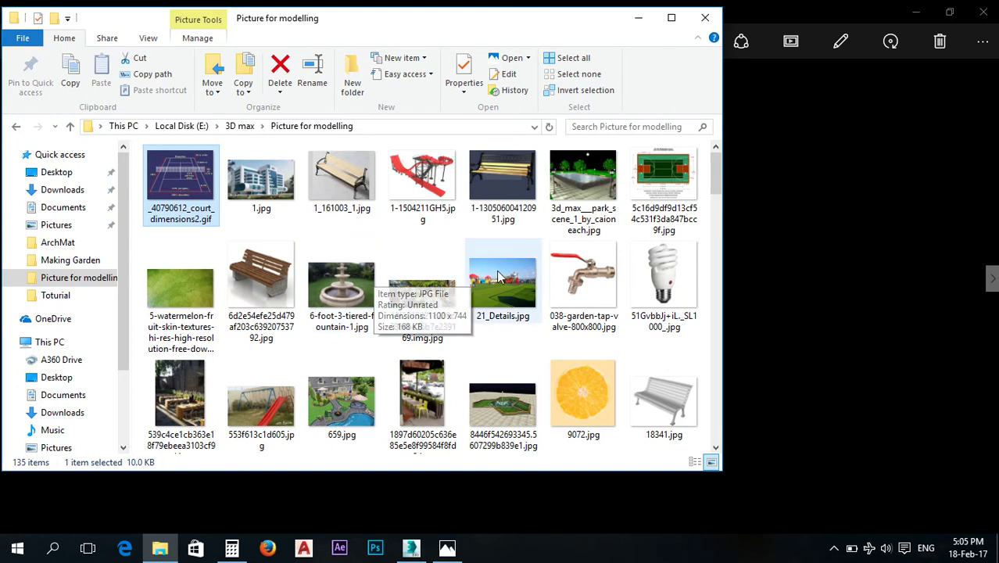
{"action": "left_click_drag", "start_coordinate": [719, 166], "coordinate": [729, 329]}
{"action": "double_click", "coordinate": [177, 286]}
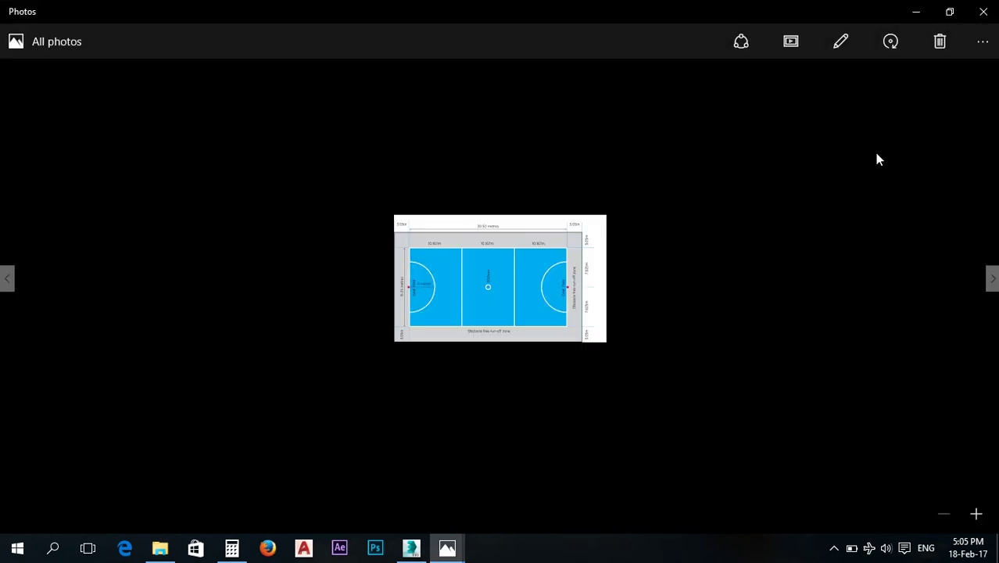
{"action": "left_click", "coordinate": [982, 13]}
Open the tennis-court-dimensions image, study the area around the court, close it and return to 3ds Max.
{"action": "left_click_drag", "start_coordinate": [711, 332], "coordinate": [716, 383]}
{"action": "double_click", "coordinate": [504, 334]}
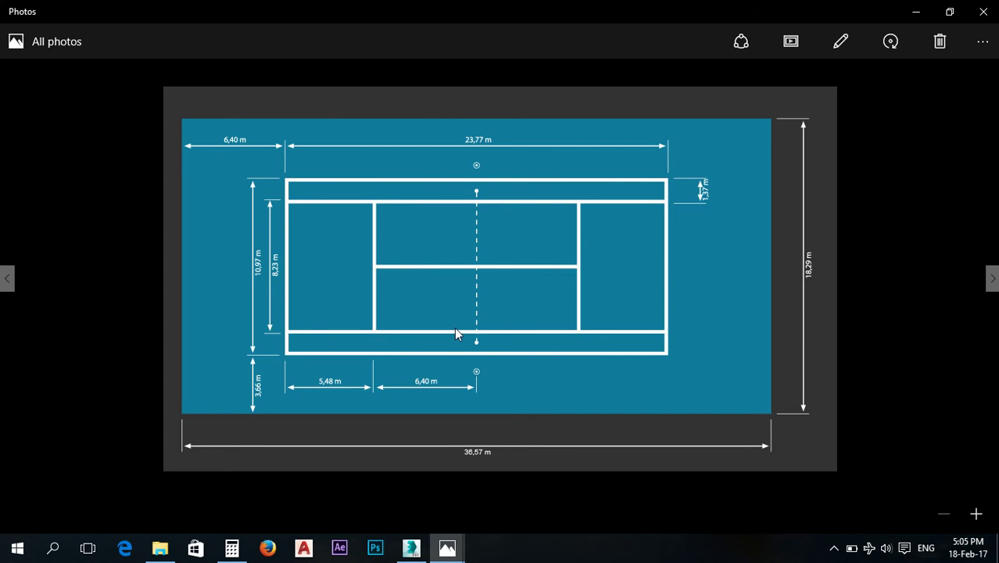
{"action": "left_click", "coordinate": [984, 15]}
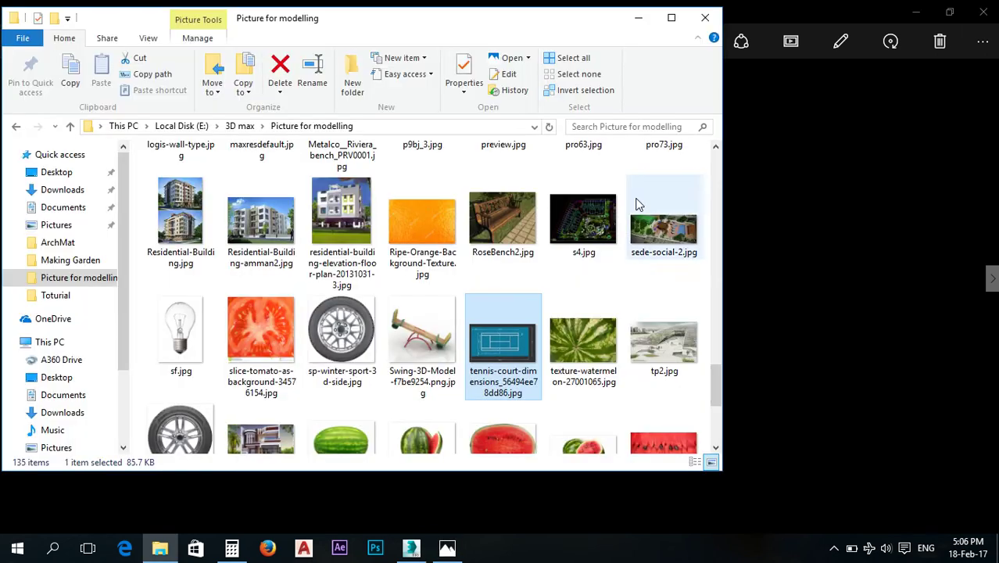
{"action": "left_click", "coordinate": [641, 17]}
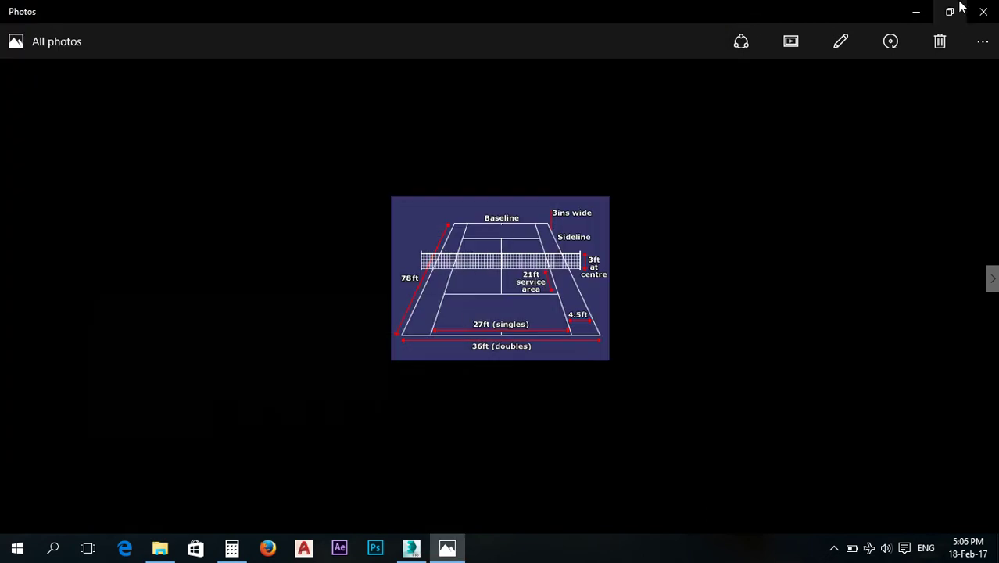
{"action": "left_click", "coordinate": [914, 11]}
Draw a rectangle spline about 57' long and 60' wide in the Top view, starting near the court's centre.
{"action": "middle_click", "coordinate": [295, 234]}
{"action": "scroll", "coordinate": [295, 230], "scroll_direction": "down", "scroll_amount": 3}
{"action": "scroll", "coordinate": [294, 227], "scroll_direction": "down", "scroll_amount": 1}
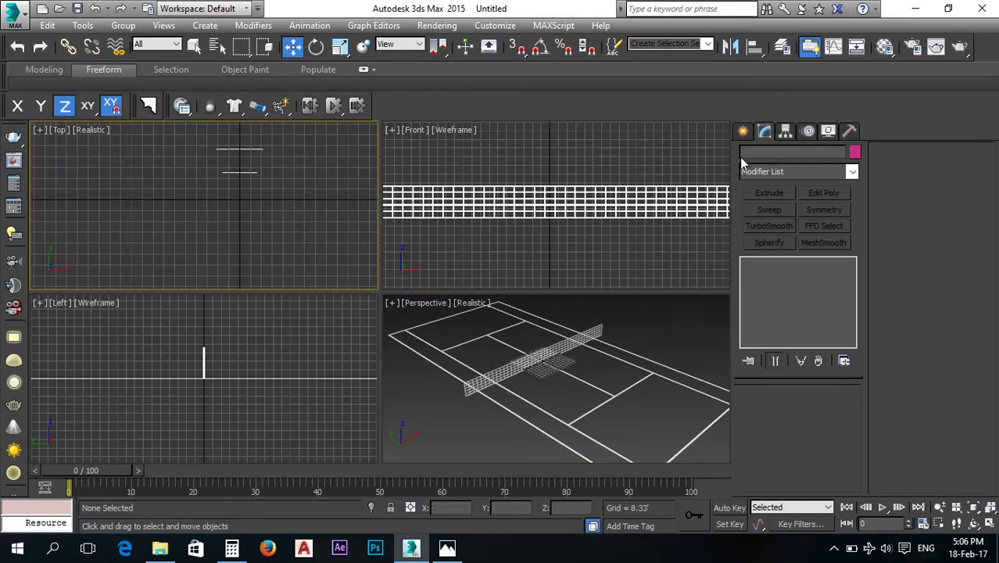
{"action": "left_click", "coordinate": [743, 131]}
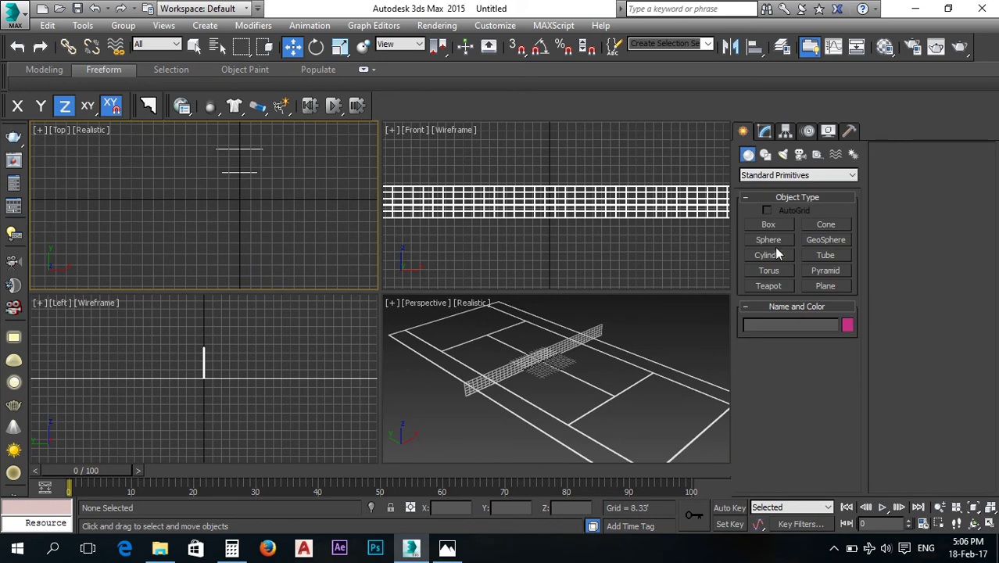
{"action": "left_click", "coordinate": [765, 154]}
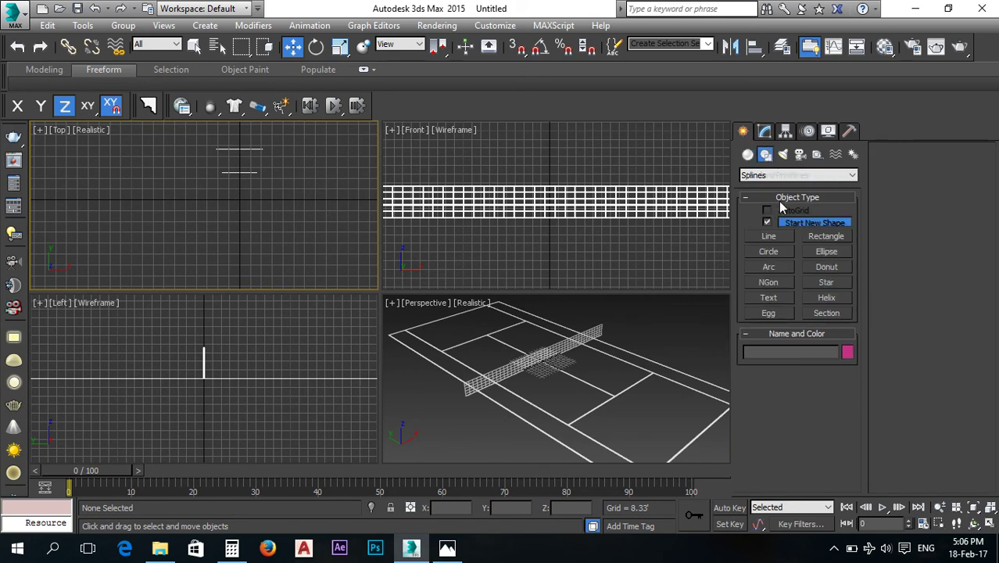
{"action": "left_click", "coordinate": [822, 236]}
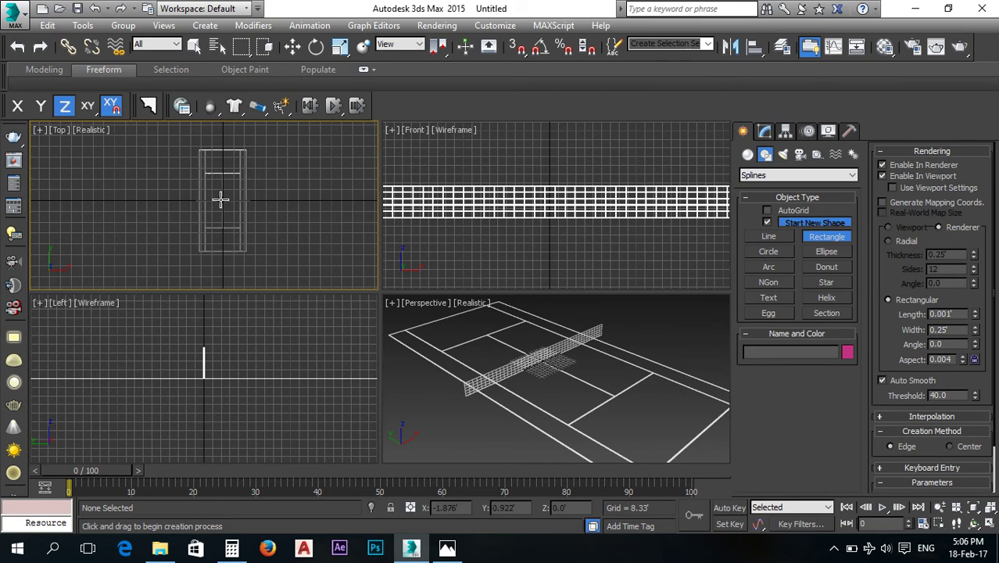
{"action": "scroll", "coordinate": [238, 218], "scroll_direction": "down", "scroll_amount": 1}
{"action": "left_click_drag", "start_coordinate": [217, 203], "coordinate": [298, 275]}
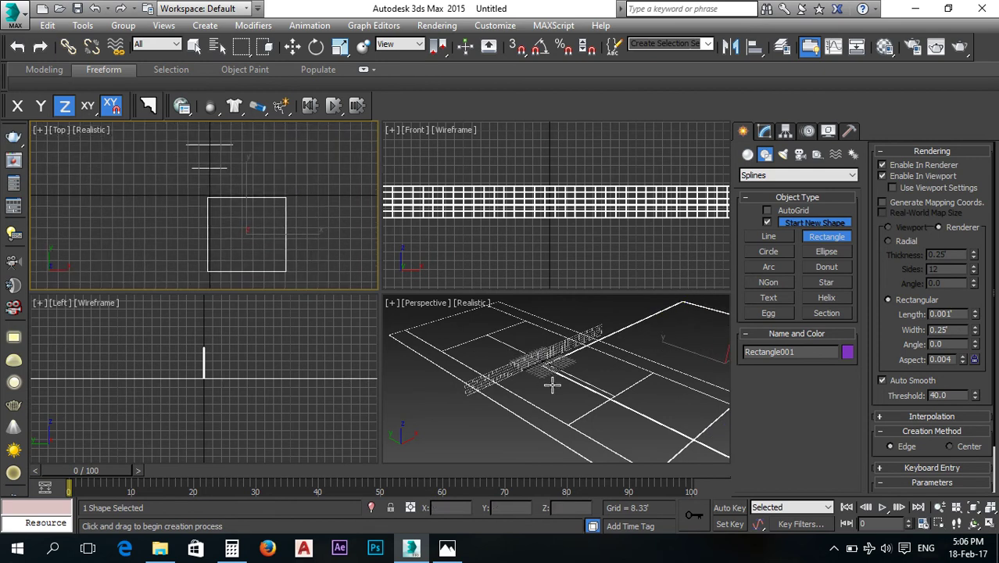
Turn off rendering of the new rectangle's thickness both in the renderer and in the viewport.
{"action": "middle_click_drag", "start_coordinate": [580, 391], "coordinate": [511, 395], "text": "alt"}
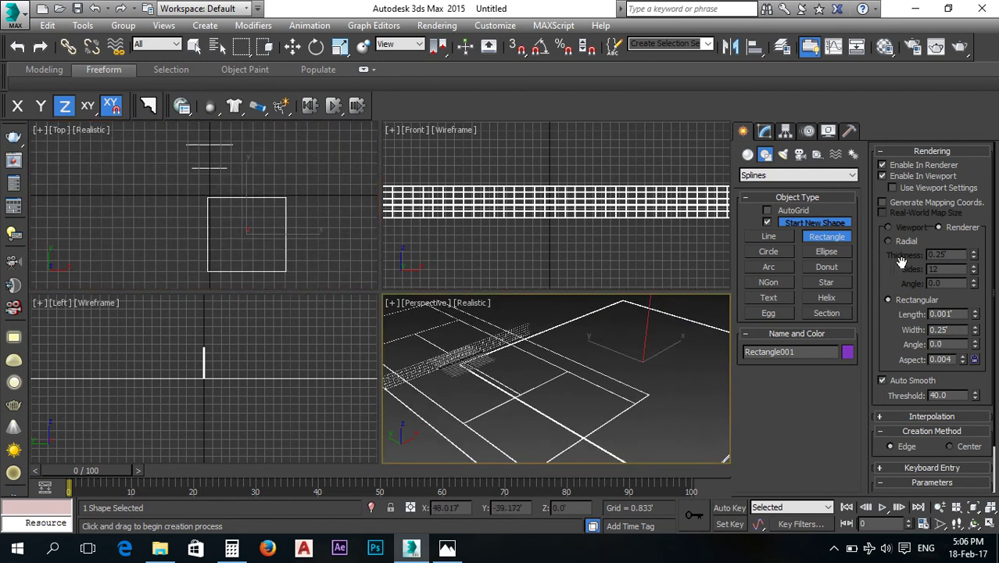
{"action": "left_click", "coordinate": [895, 177]}
{"action": "left_click", "coordinate": [895, 166]}
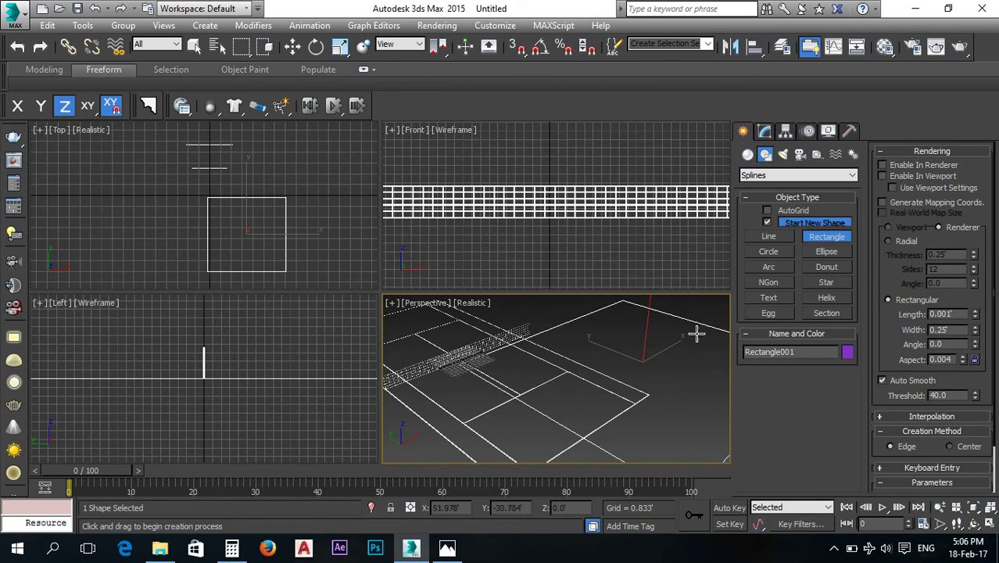
{"action": "middle_click_drag", "start_coordinate": [700, 332], "coordinate": [638, 341]}
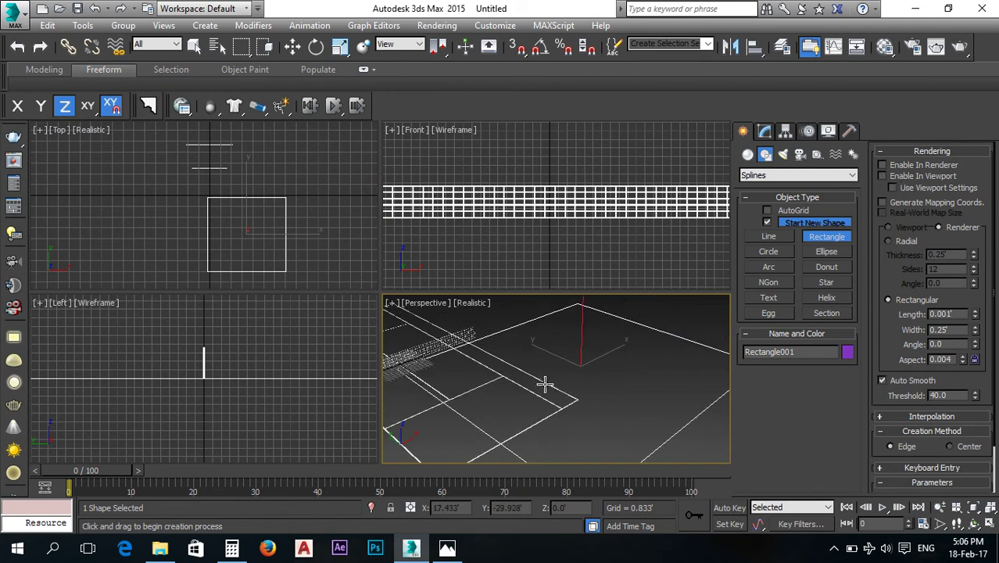
Check the court's overall length and doubles width in the dimensioned reference image in Photos, and return to 3ds Max.
{"action": "left_click", "coordinate": [454, 550]}
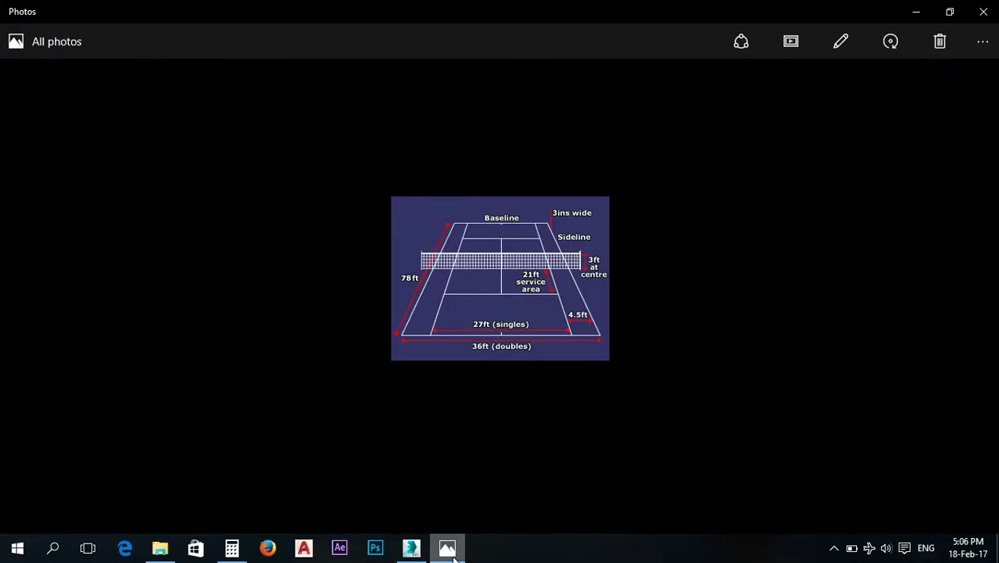
{"action": "mouse_move", "coordinate": [450, 554]}
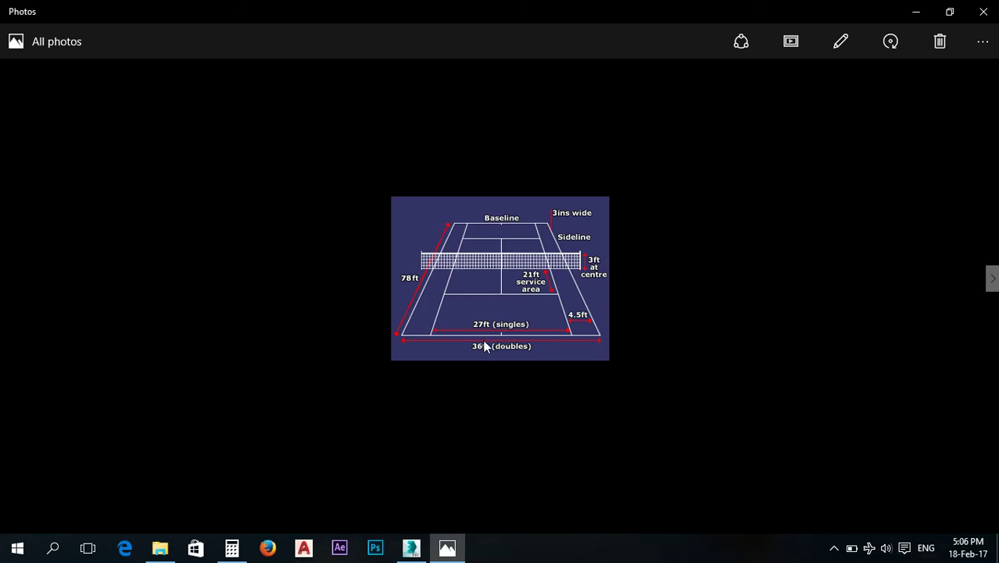
{"action": "left_click", "coordinate": [418, 545]}
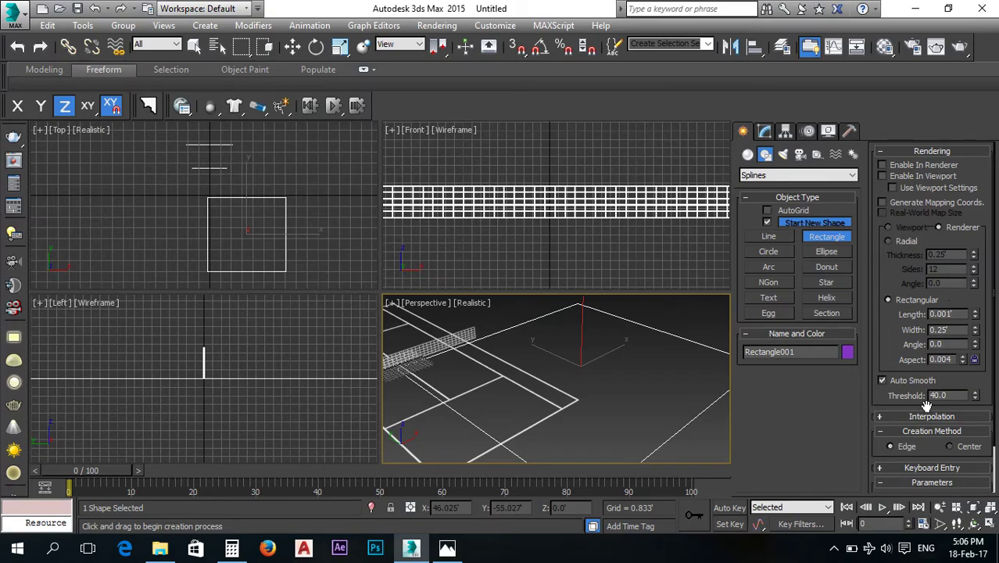
Set the rectangle's length to 90' and its width to 45'.
{"action": "left_click", "coordinate": [765, 133]}
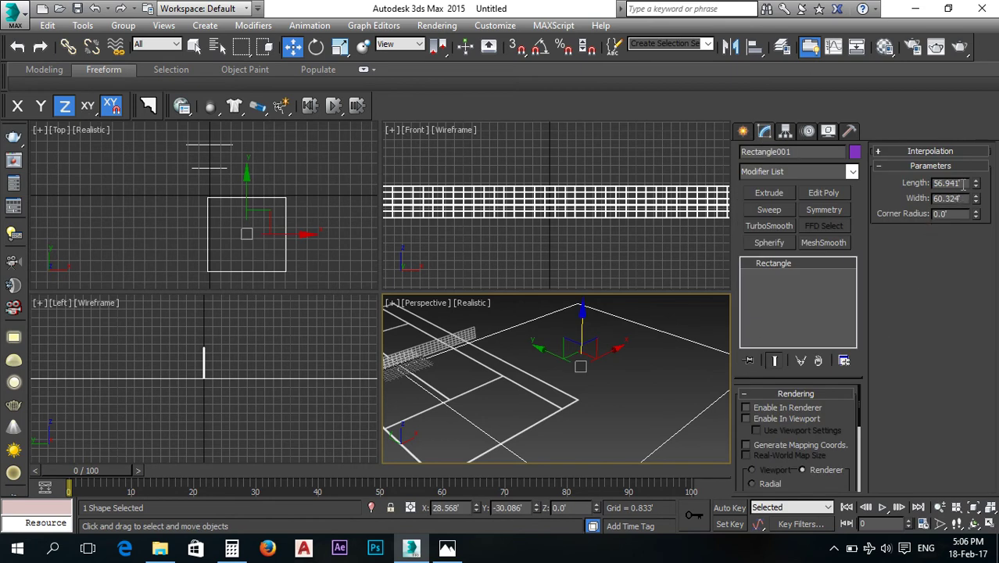
{"action": "left_click_drag", "start_coordinate": [976, 183], "coordinate": [976, 146]}
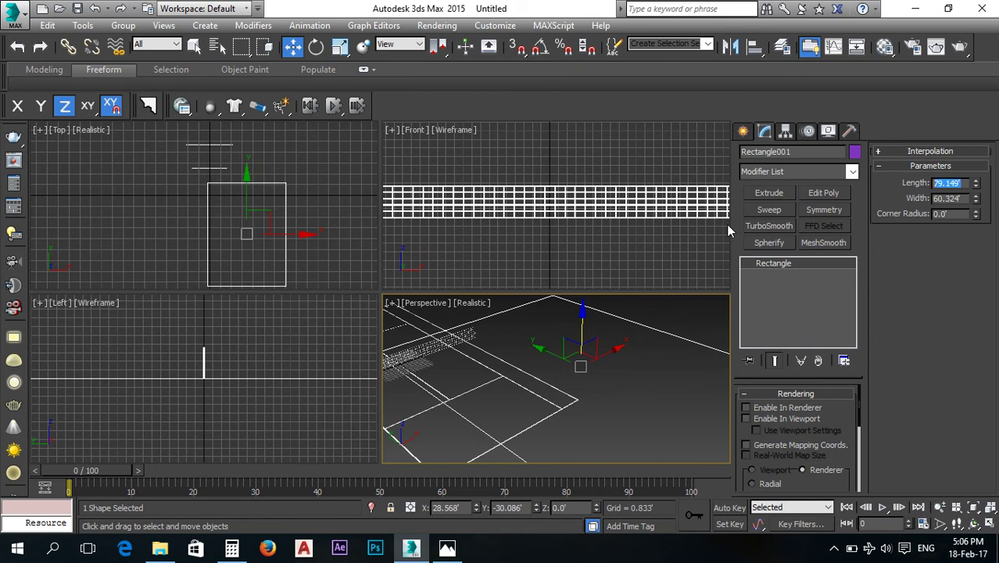
{"action": "type", "text": "90"}
{"action": "key", "text": "Return"}
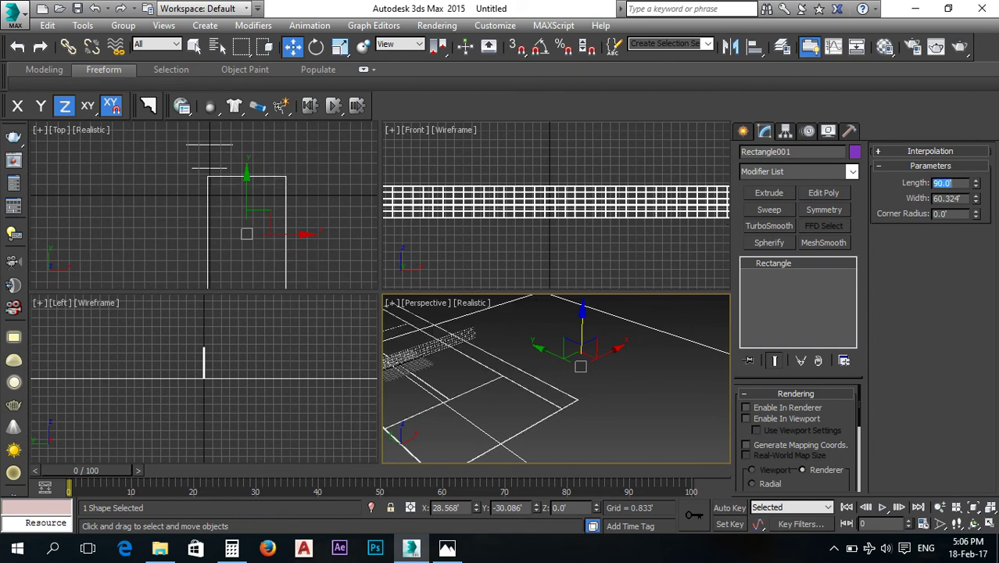
{"action": "key", "text": "Tab"}
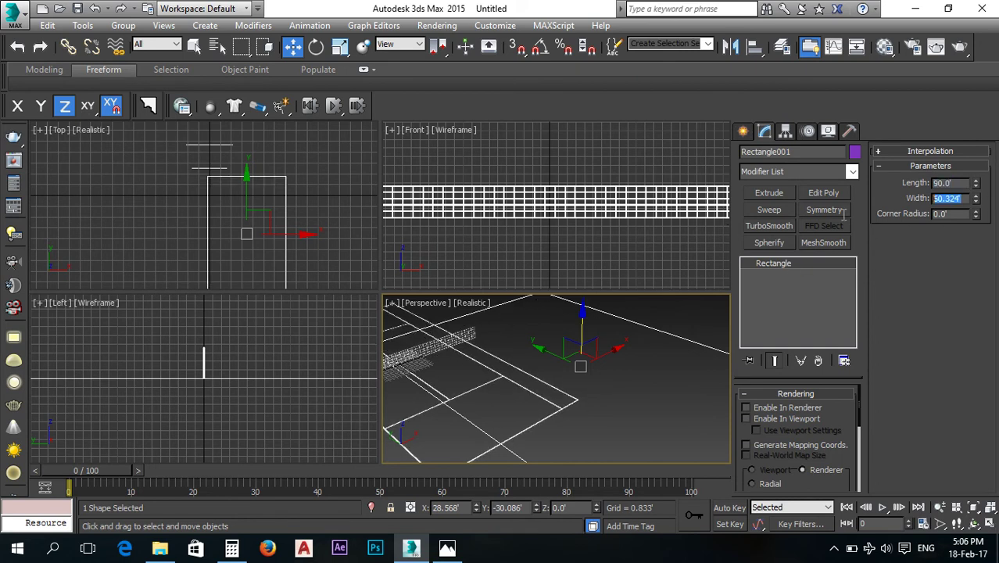
{"action": "type", "text": "45"}
{"action": "key", "text": "Return"}
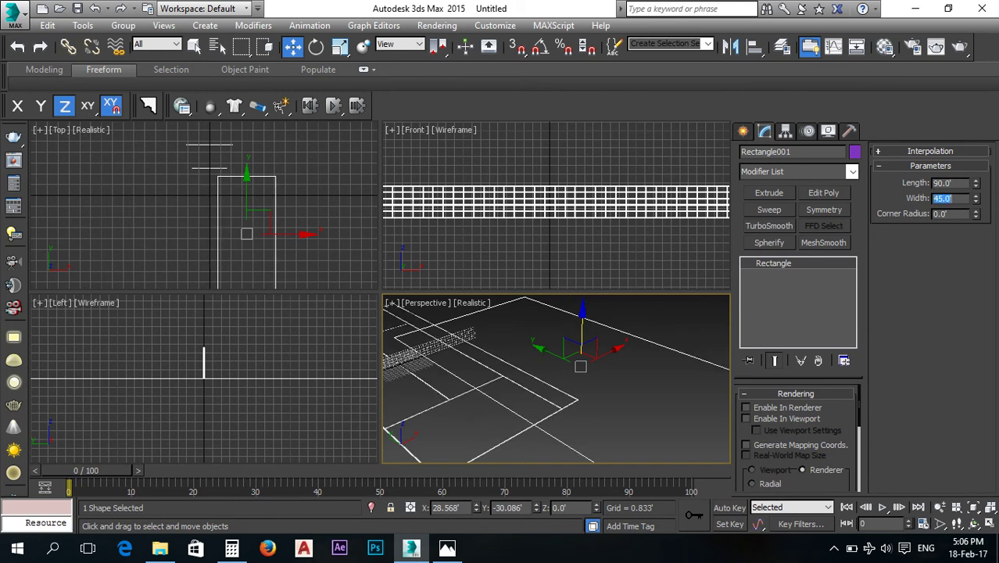
Centre the rectangle on the origin by setting its X and Y positions to 0.
{"action": "right_click", "coordinate": [536, 509]}
{"action": "right_click", "coordinate": [476, 508]}
{"action": "middle_click_drag", "start_coordinate": [503, 381], "coordinate": [549, 371], "text": "alt"}
{"action": "scroll", "coordinate": [233, 179], "scroll_direction": "up", "scroll_amount": 4}
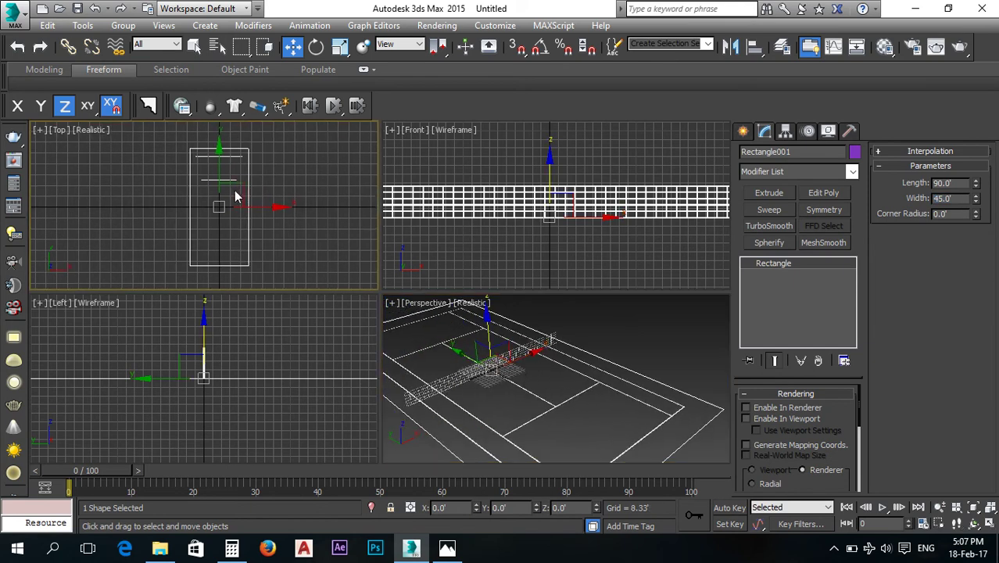
Maximize the Top view and enlarge the rectangle around the court to a length of 100' and a width of 55'.
{"action": "left_click", "coordinate": [989, 524]}
{"action": "middle_click_drag", "start_coordinate": [523, 353], "coordinate": [512, 346]}
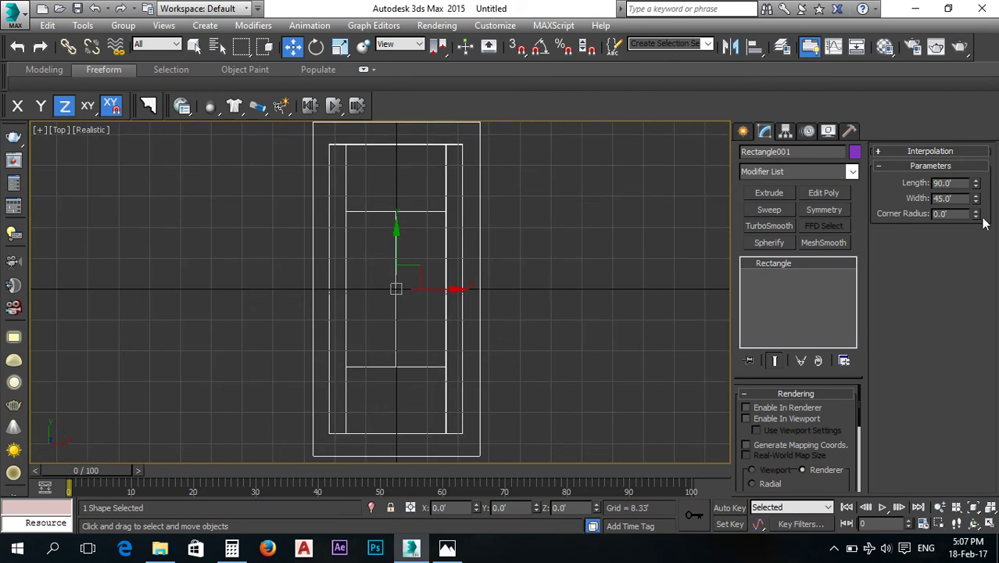
{"action": "double_click", "coordinate": [945, 183]}
{"action": "type", "text": "100"}
{"action": "key", "text": "Return"}
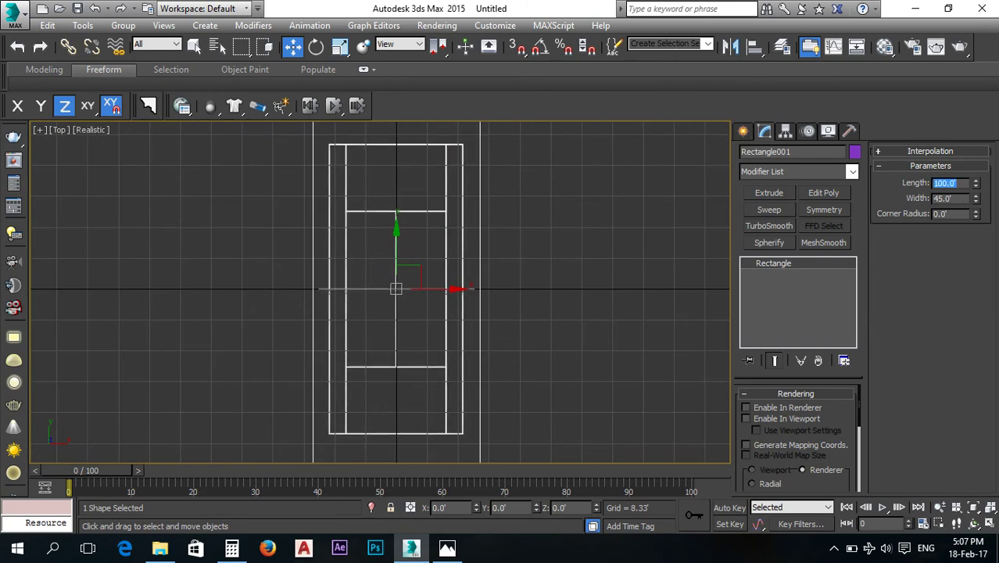
{"action": "key", "text": "Tab"}
{"action": "type", "text": "55"}
{"action": "key", "text": "Return"}
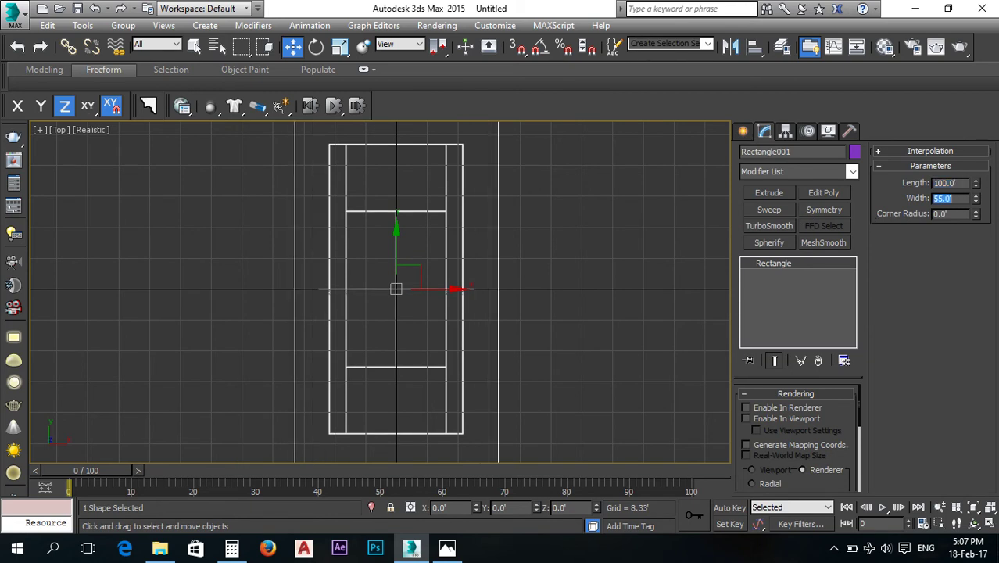
Check the margin between the rectangle and the court lines, deselect the rectangle and restore the four-view layout.
{"action": "scroll", "coordinate": [580, 230], "scroll_direction": "down", "scroll_amount": 3}
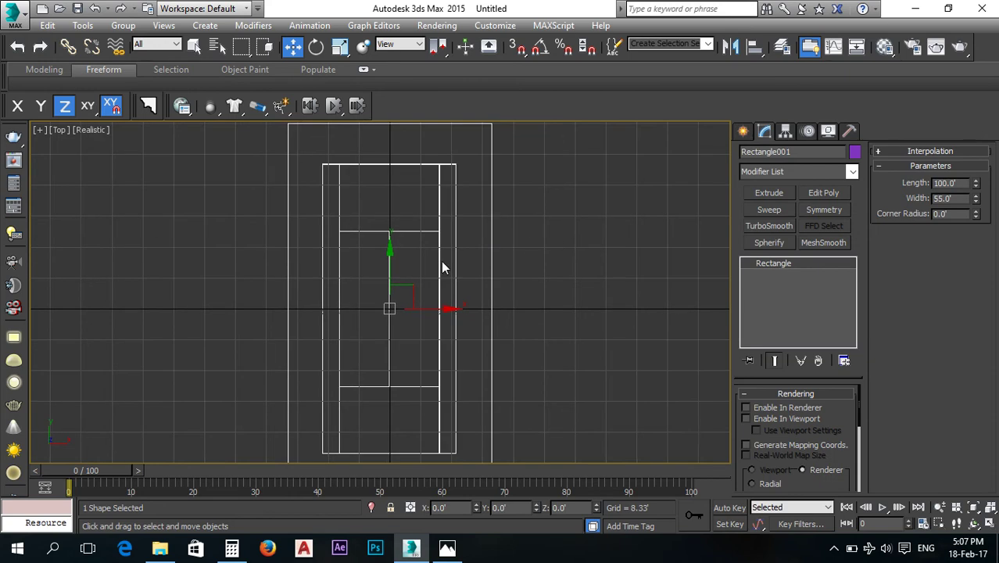
{"action": "left_click_drag", "start_coordinate": [434, 244], "coordinate": [434, 352], "text": "shift"}
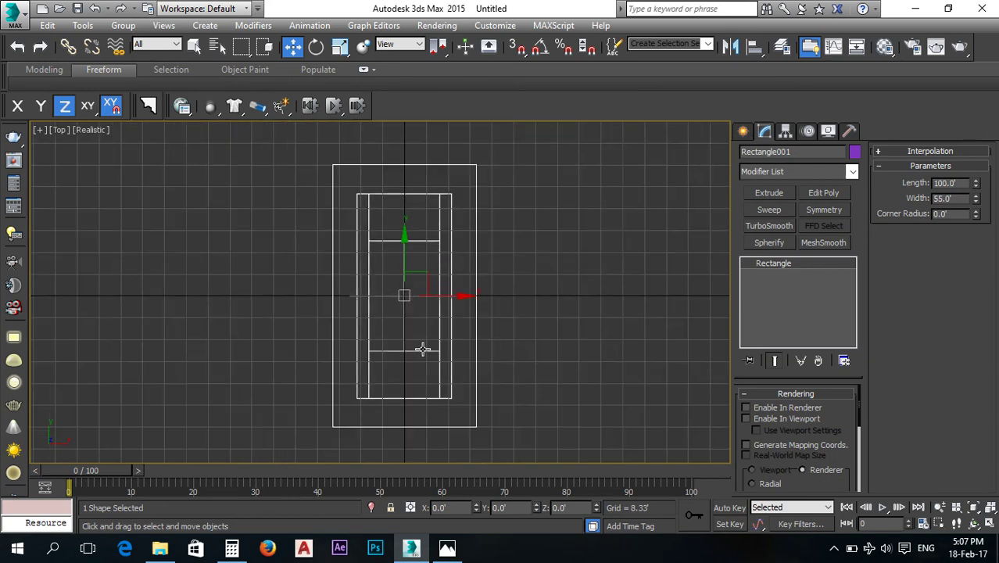
{"action": "left_click", "coordinate": [606, 311]}
{"action": "left_click", "coordinate": [989, 523]}
{"action": "scroll", "coordinate": [654, 361], "scroll_direction": "down", "scroll_amount": 3}
{"action": "scroll", "coordinate": [641, 372], "scroll_direction": "down", "scroll_amount": 1}
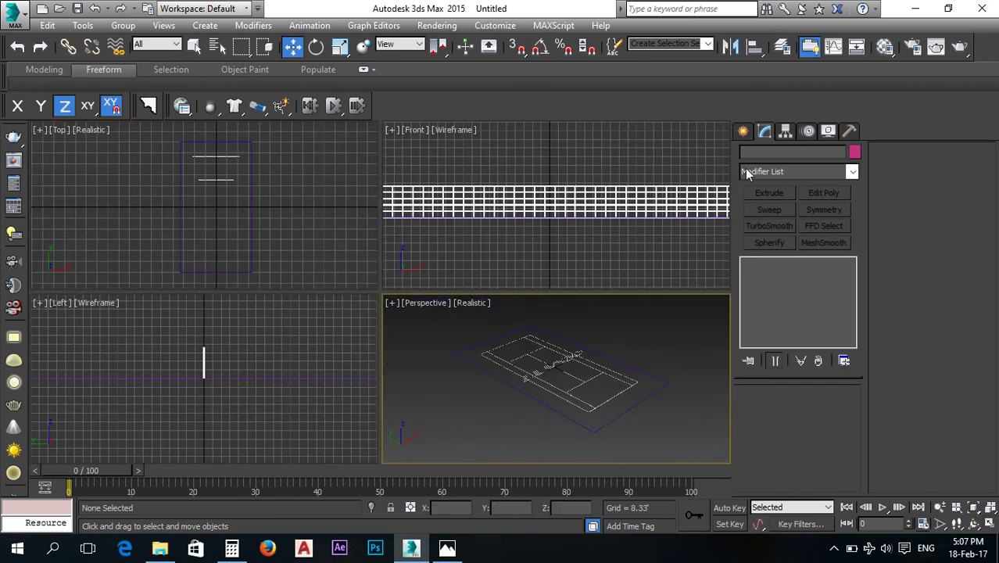
Create an Itoo Software RailClone Pro object beside the court in the Perspective view.
{"action": "left_click", "coordinate": [742, 131]}
{"action": "left_click", "coordinate": [748, 154]}
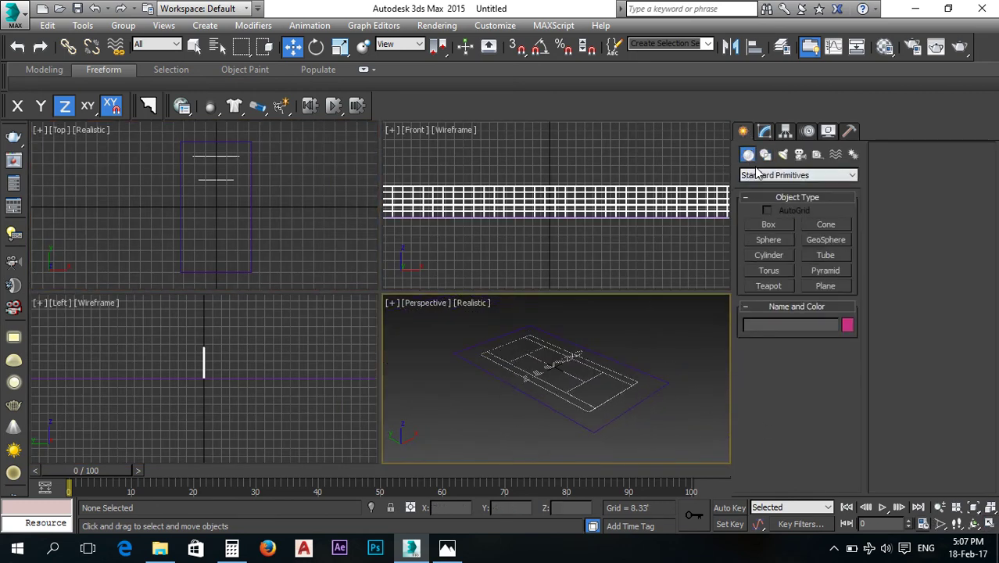
{"action": "left_click", "coordinate": [798, 176]}
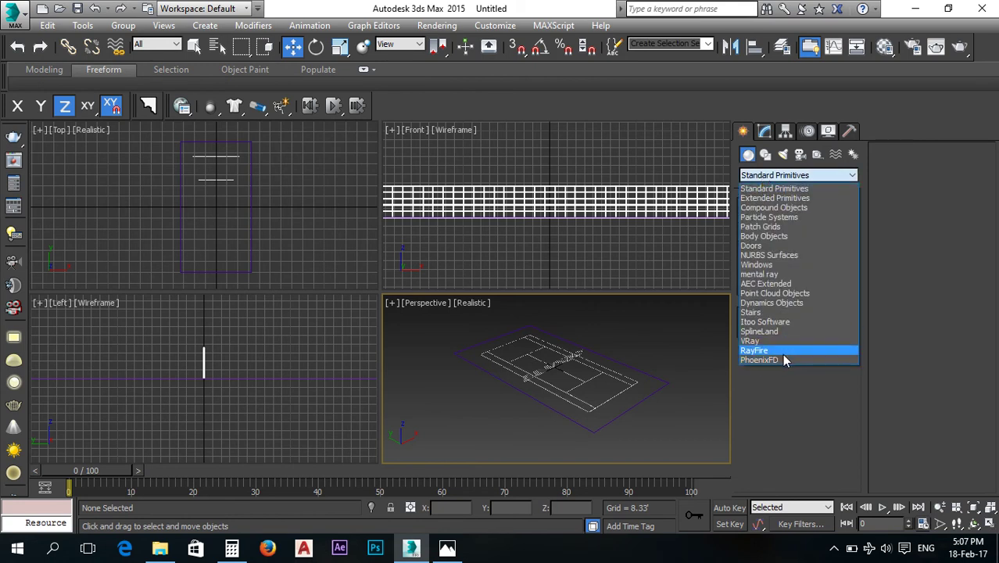
{"action": "left_click", "coordinate": [752, 323]}
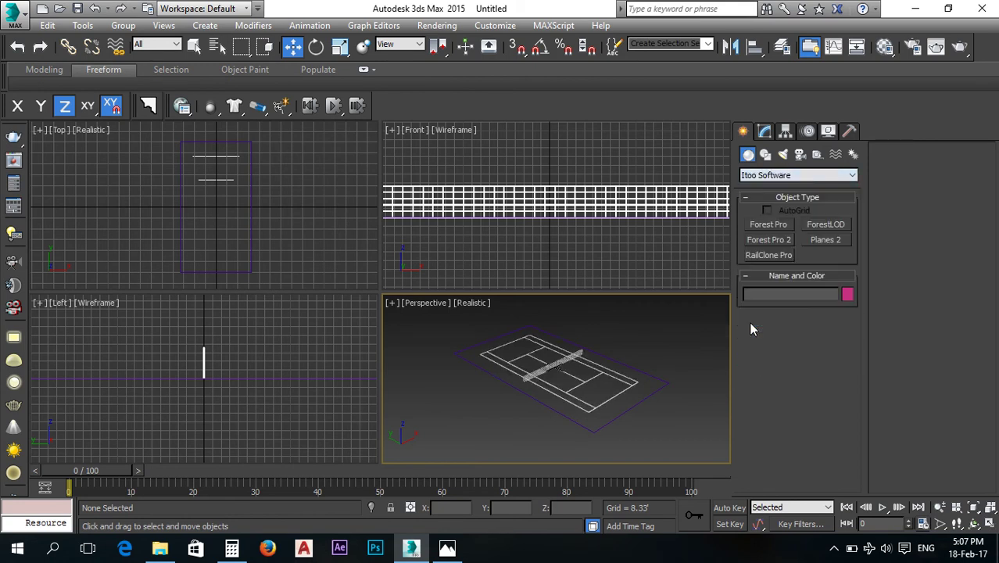
{"action": "left_click", "coordinate": [769, 256]}
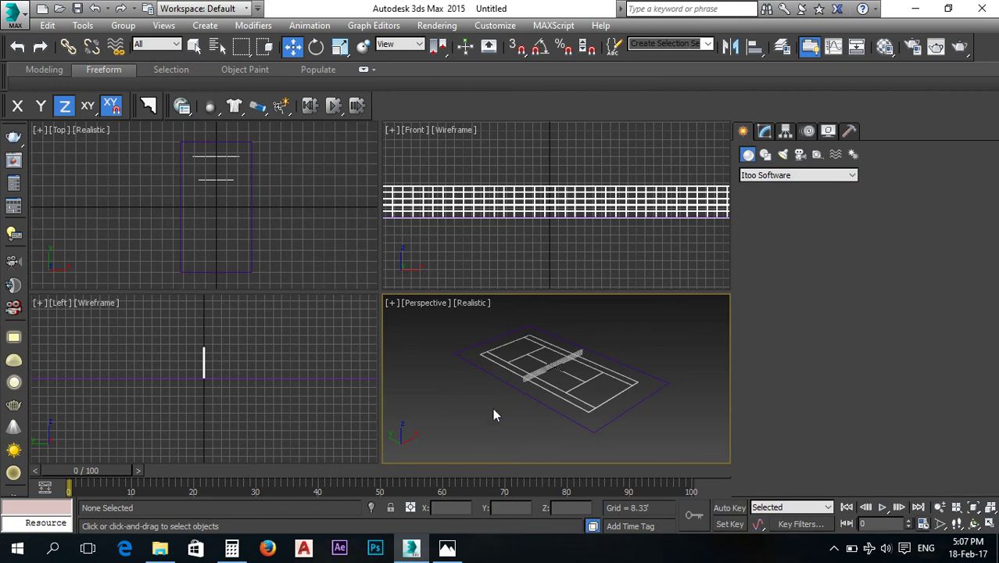
{"action": "left_click_drag", "start_coordinate": [461, 407], "coordinate": [452, 426]}
Import the Chainlink Security 200 cm style into the RailClone object from the library's Architecture, Exterior, Fences, Chainlink category.
{"action": "left_click", "coordinate": [765, 132]}
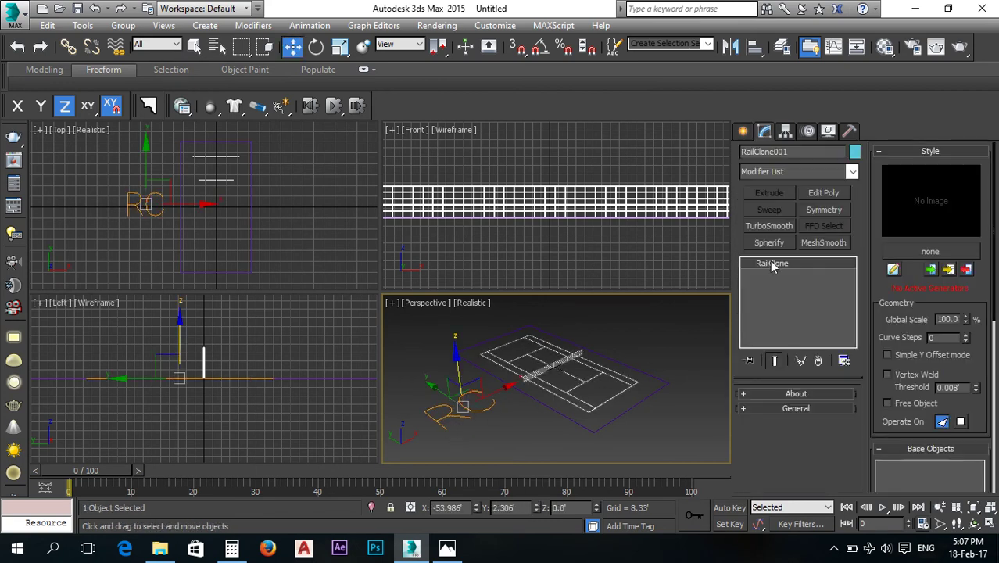
{"action": "mouse_move", "coordinate": [875, 430]}
{"action": "left_mouse_down"}
{"action": "mouse_move", "coordinate": [876, 314]}
{"action": "mouse_move", "coordinate": [892, 425]}
{"action": "left_mouse_up"}
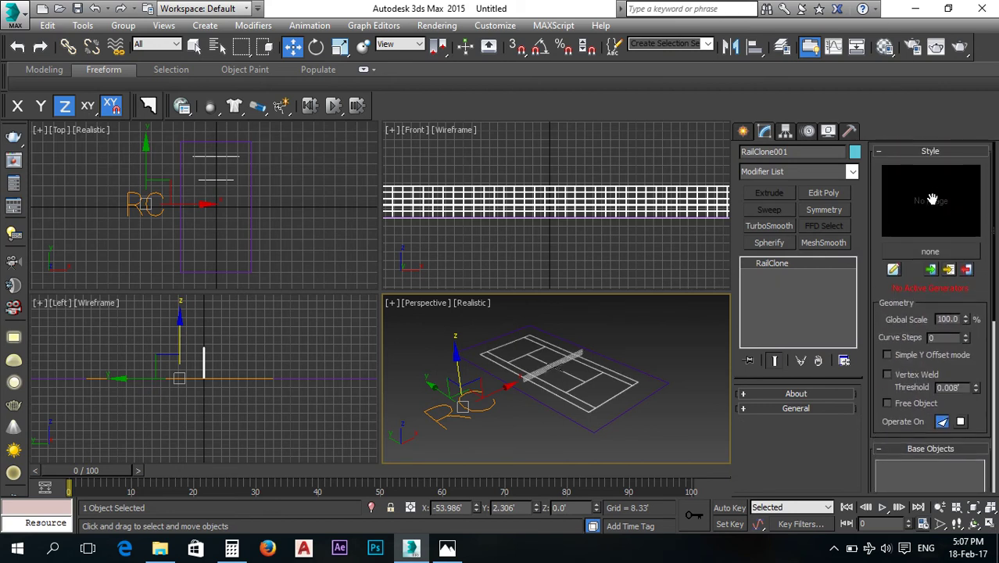
{"action": "left_click", "coordinate": [908, 255]}
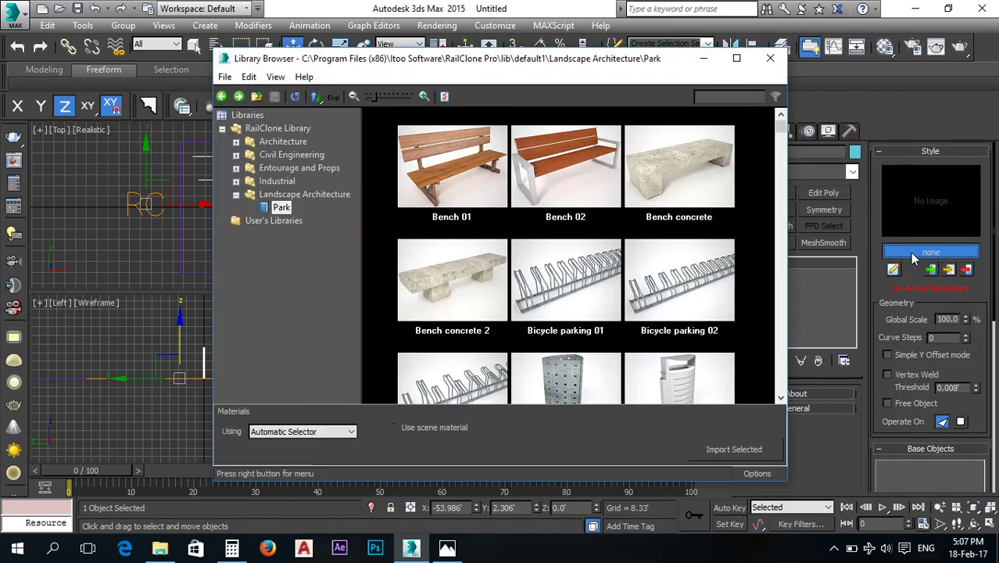
{"action": "left_click", "coordinate": [278, 142]}
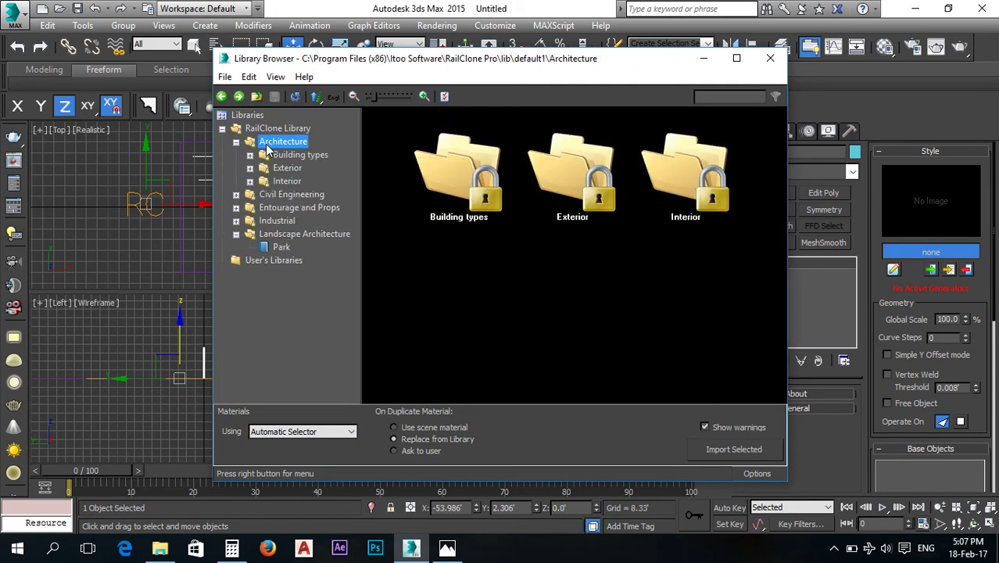
{"action": "left_click", "coordinate": [283, 170]}
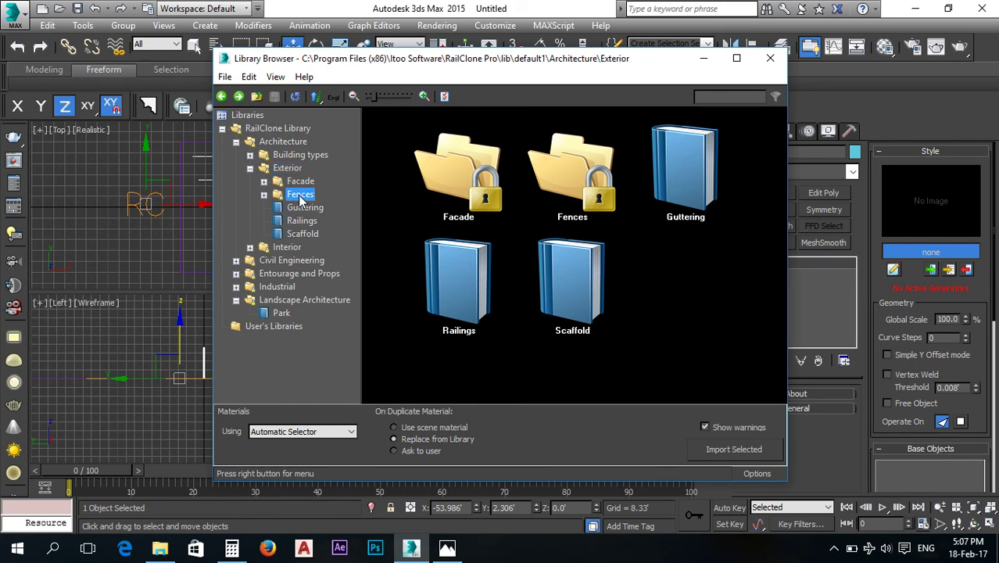
{"action": "left_click", "coordinate": [301, 195]}
{"action": "left_click", "coordinate": [314, 208]}
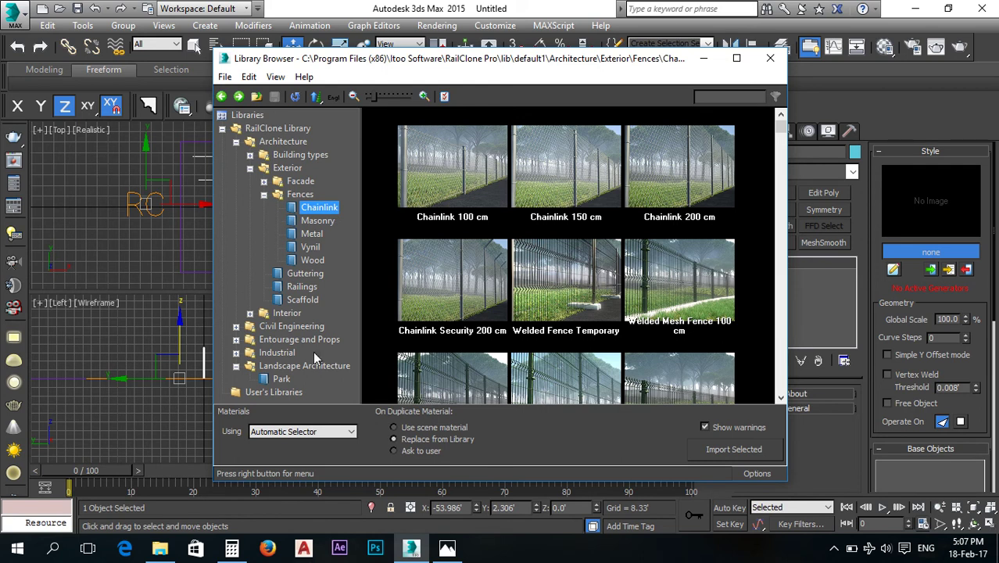
{"action": "left_click_drag", "start_coordinate": [781, 134], "coordinate": [763, 419]}
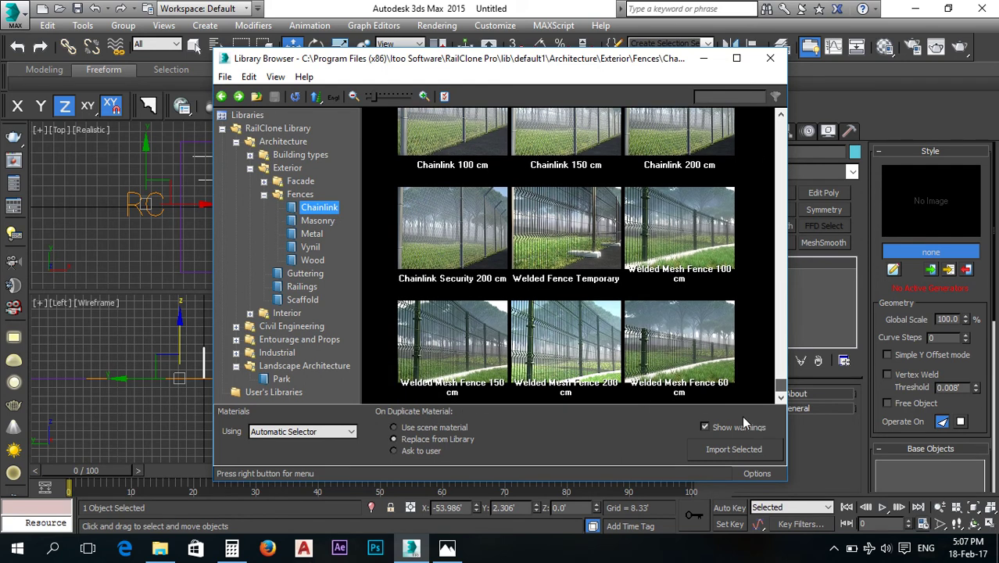
{"action": "left_click", "coordinate": [462, 242]}
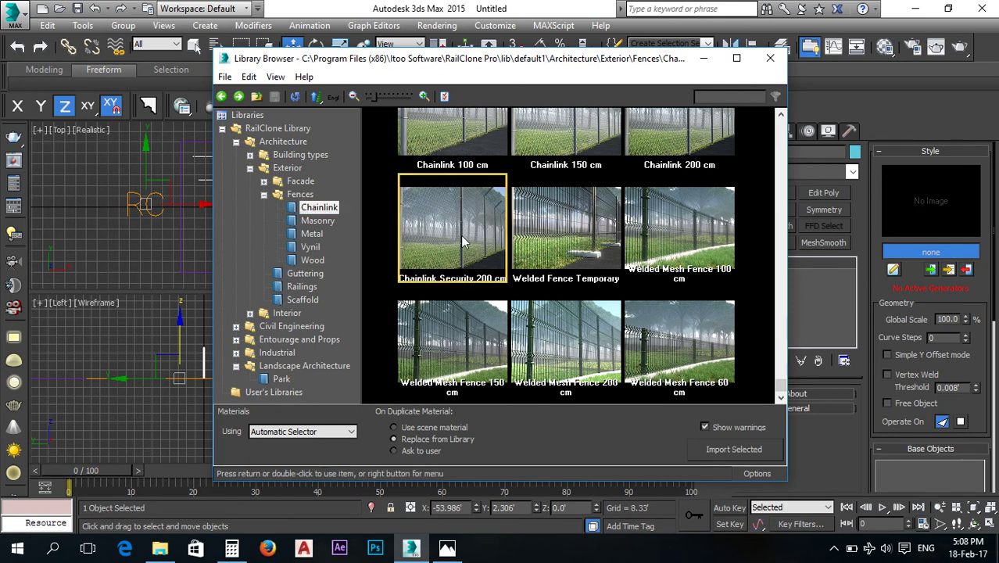
{"action": "left_click", "coordinate": [720, 450]}
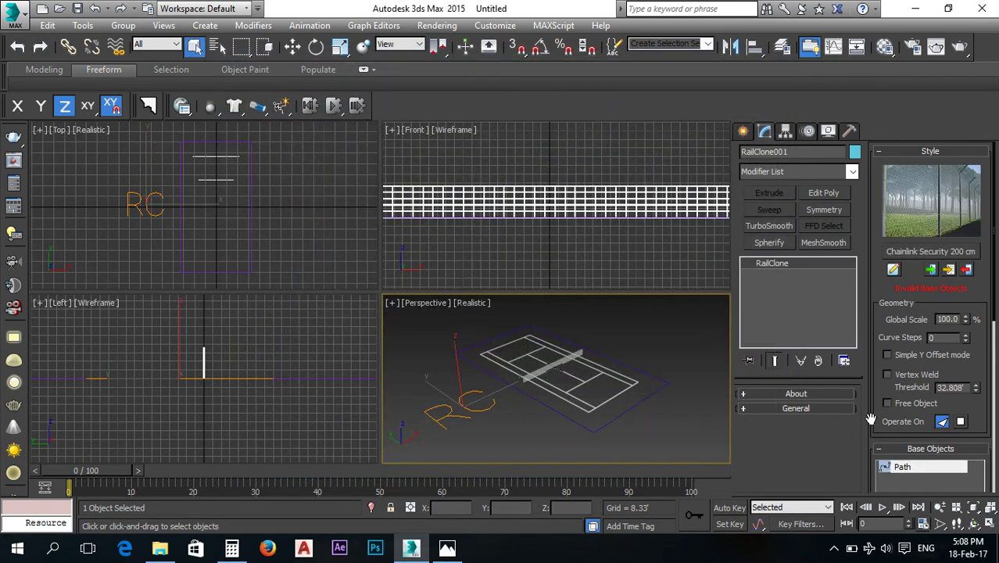
Assign the rectangle around the court as the spline for the fence's Path base object.
{"action": "left_click_drag", "start_coordinate": [876, 408], "coordinate": [865, 200]}
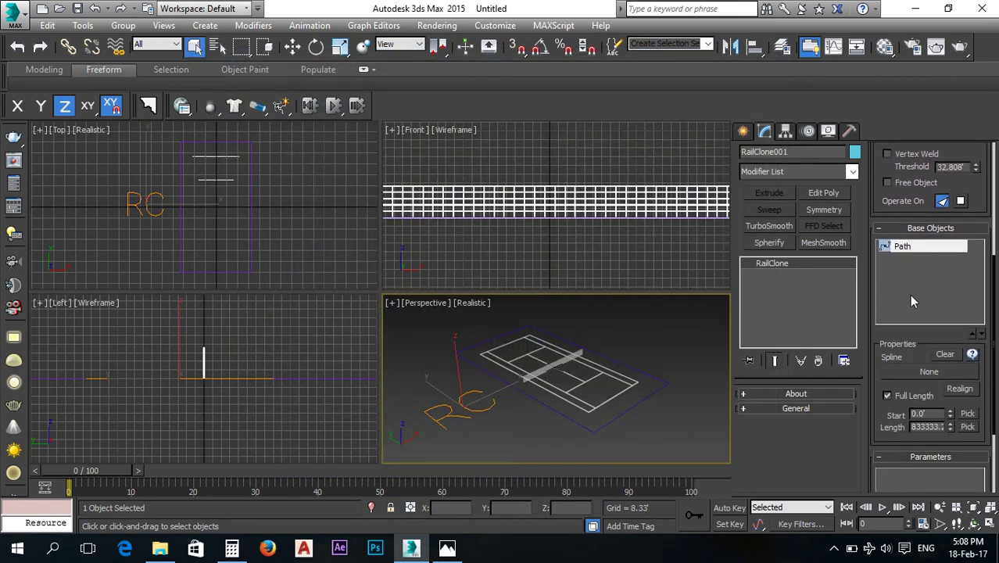
{"action": "left_click", "coordinate": [919, 374]}
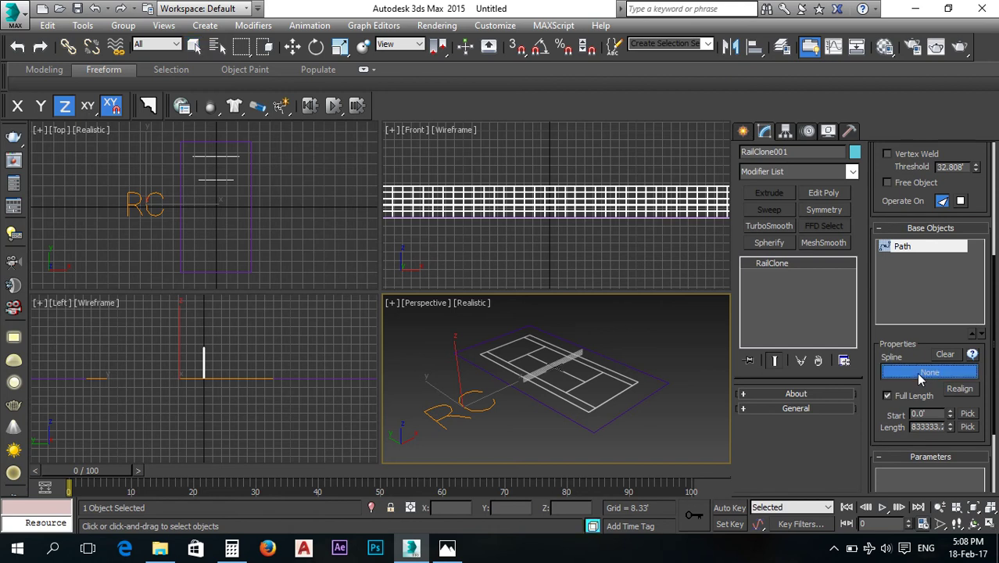
{"action": "left_click", "coordinate": [591, 434]}
Inspect the fence's corner and posts up close, then render the Perspective view and close the render.
{"action": "scroll", "coordinate": [607, 412], "scroll_direction": "up", "scroll_amount": 5}
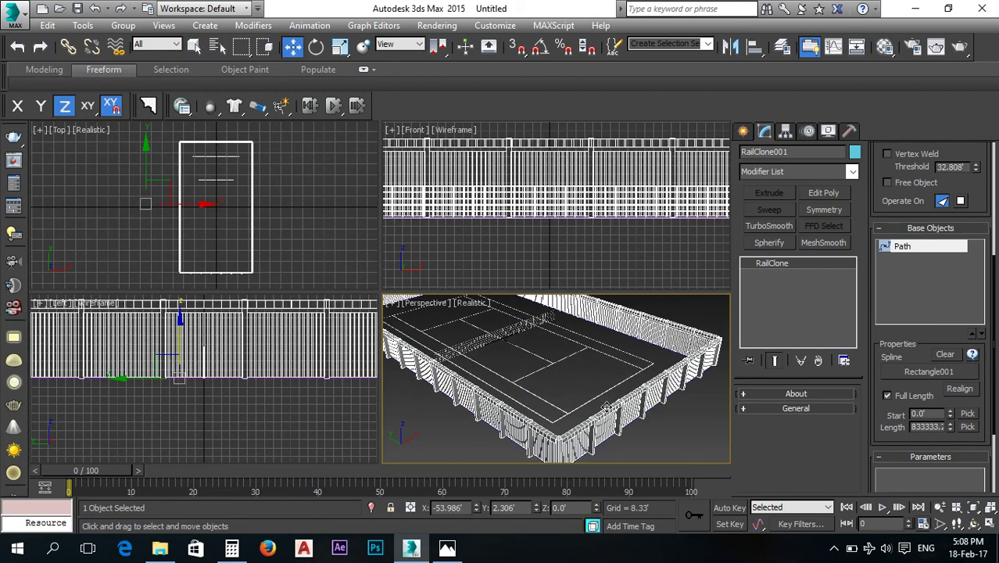
{"action": "middle_click_drag", "start_coordinate": [607, 410], "coordinate": [538, 413], "text": "alt"}
{"action": "scroll", "coordinate": [538, 413], "scroll_direction": "up", "scroll_amount": 4}
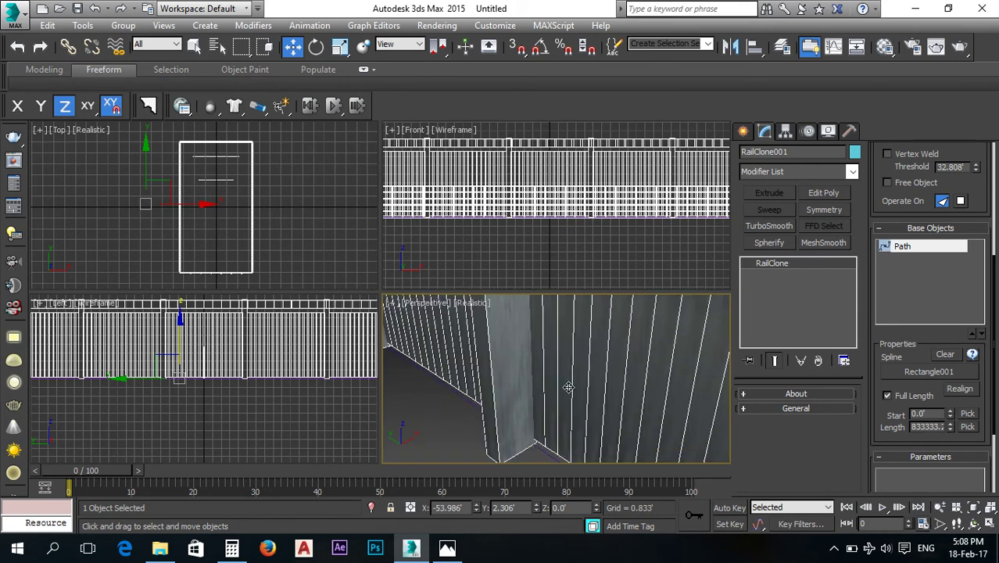
{"action": "scroll", "coordinate": [572, 380], "scroll_direction": "down", "scroll_amount": 5}
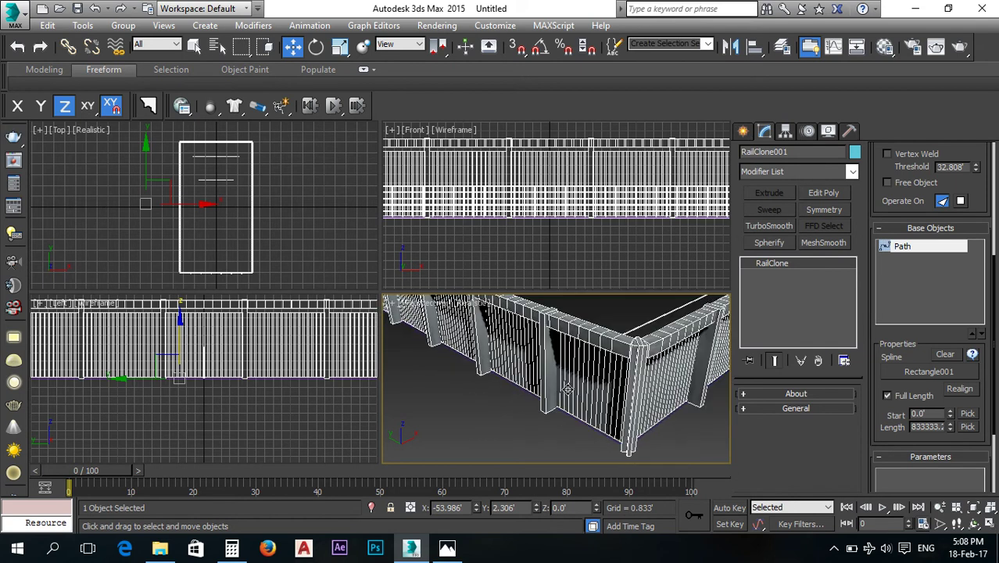
{"action": "scroll", "coordinate": [665, 434], "scroll_direction": "down", "scroll_amount": 3}
{"action": "scroll", "coordinate": [650, 426], "scroll_direction": "up", "scroll_amount": 4}
{"action": "mouse_move", "coordinate": [643, 426]}
{"action": "middle_mouse_down", "text": "alt"}
{"action": "mouse_move", "coordinate": [629, 405]}
{"action": "mouse_move", "coordinate": [641, 384]}
{"action": "mouse_move", "coordinate": [647, 434]}
{"action": "mouse_move", "coordinate": [662, 427]}
{"action": "middle_mouse_up", "text": "alt"}
{"action": "left_click", "coordinate": [960, 47]}
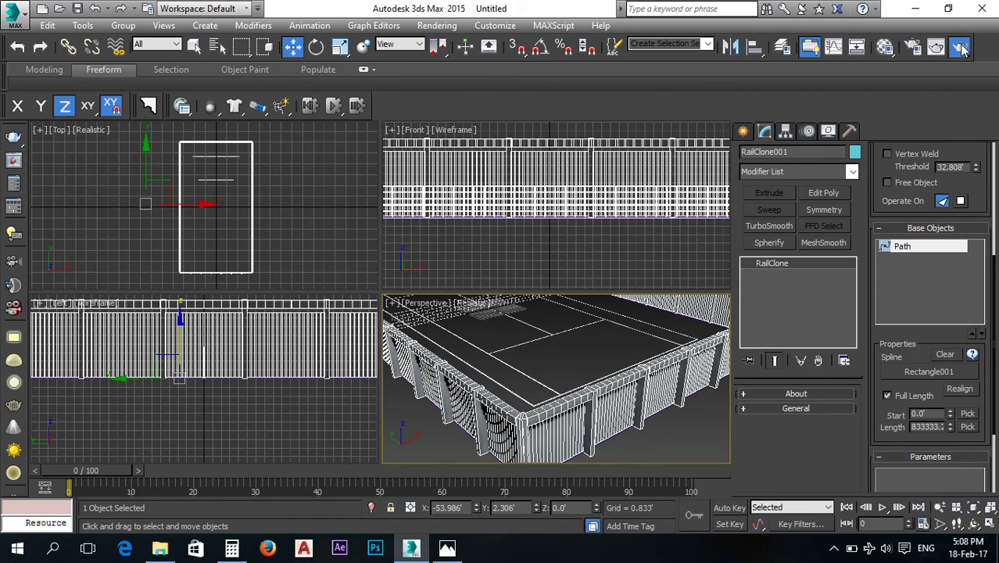
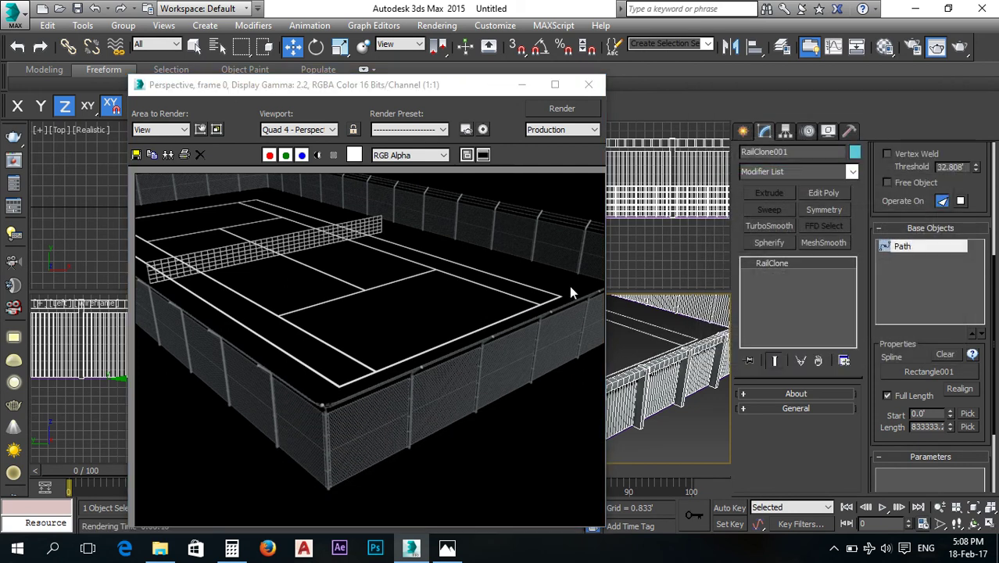
{"action": "left_click", "coordinate": [596, 86]}
Check the dimensioned tennis court reference image in Photos and return to 3ds Max.
{"action": "left_click", "coordinate": [743, 132]}
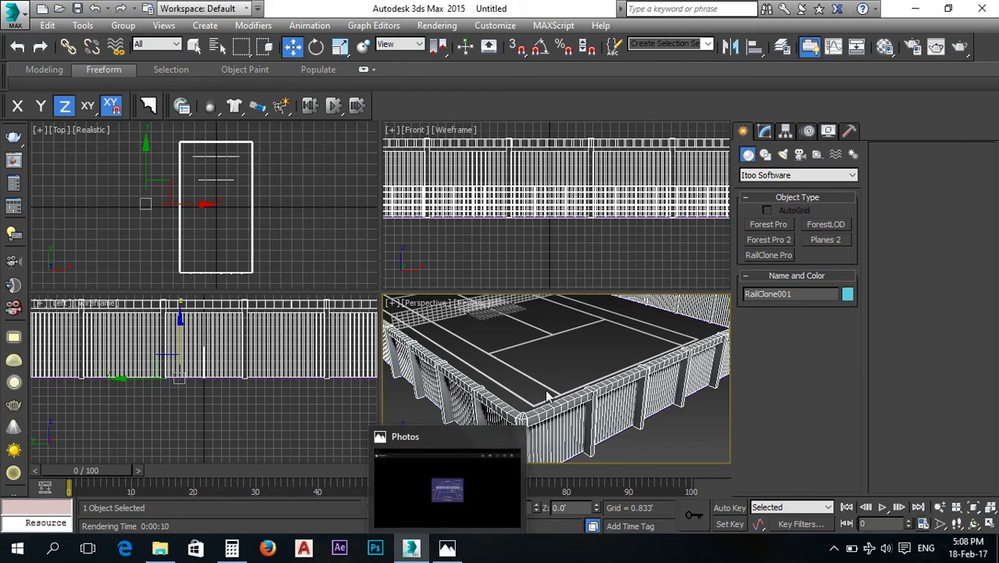
{"action": "left_click", "coordinate": [442, 551]}
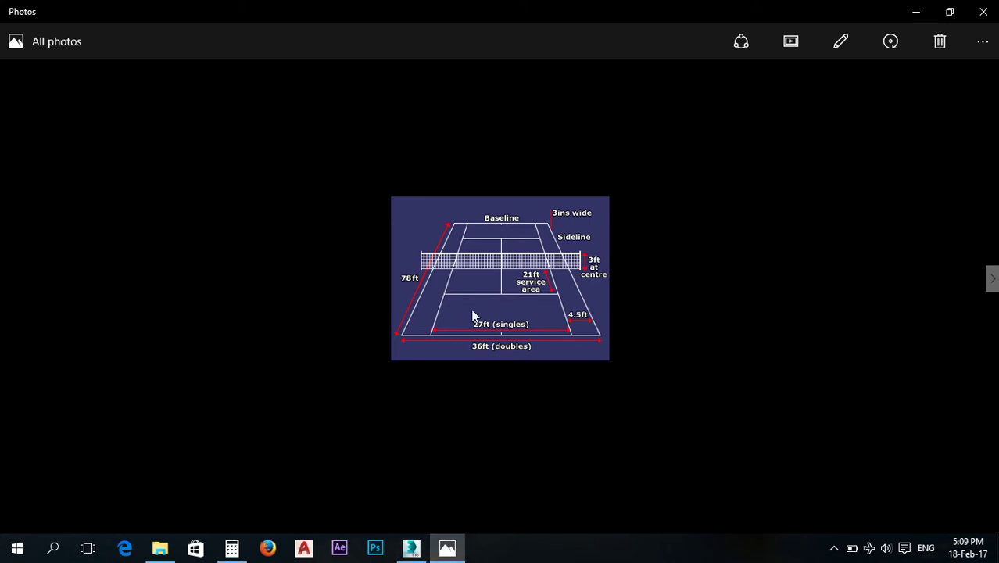
{"action": "left_click", "coordinate": [447, 548]}
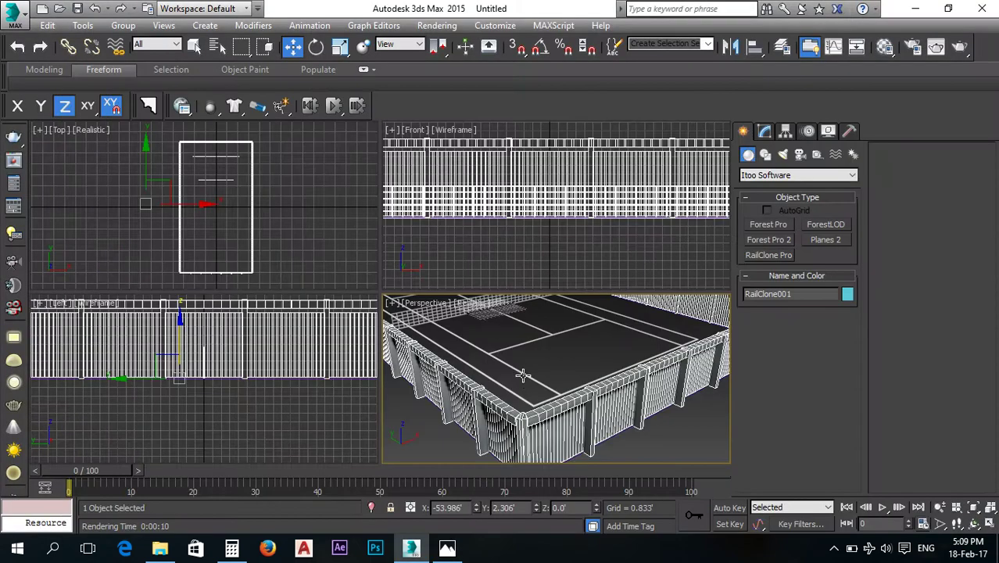
Select the court-line and net mesh and switch its Editable Poly to Edge sub-object level.
{"action": "left_click", "coordinate": [510, 389]}
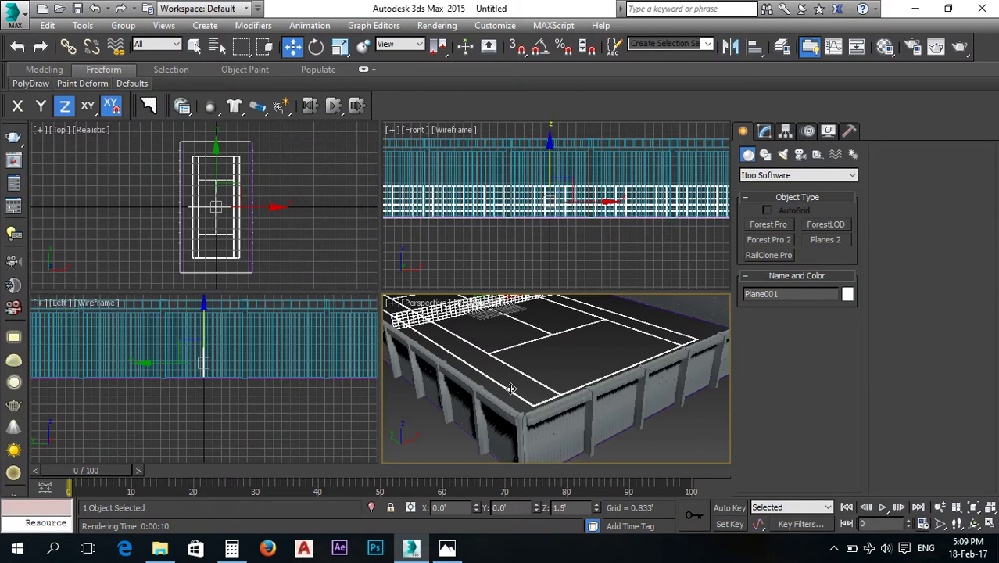
{"action": "left_click", "coordinate": [544, 363]}
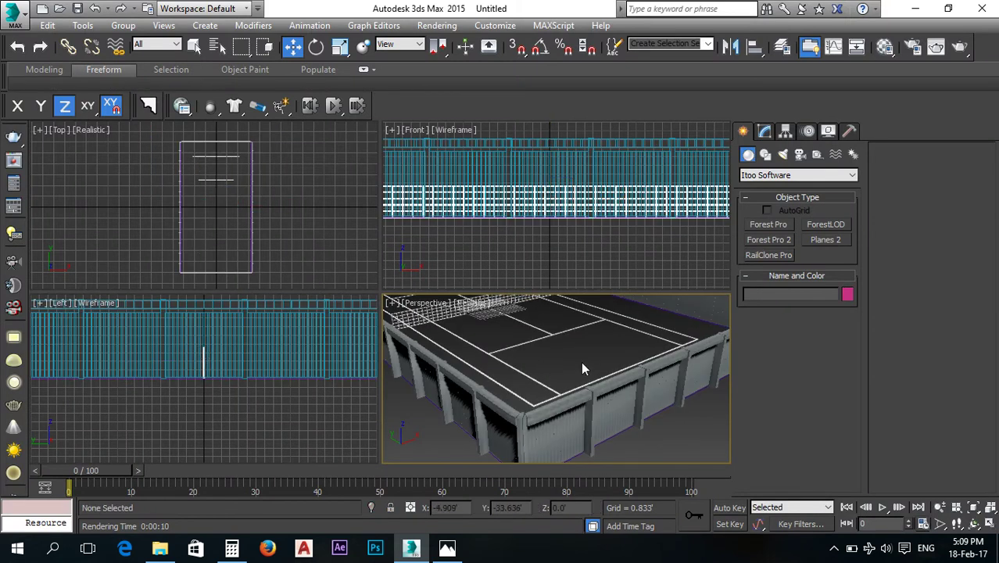
{"action": "left_click", "coordinate": [528, 401]}
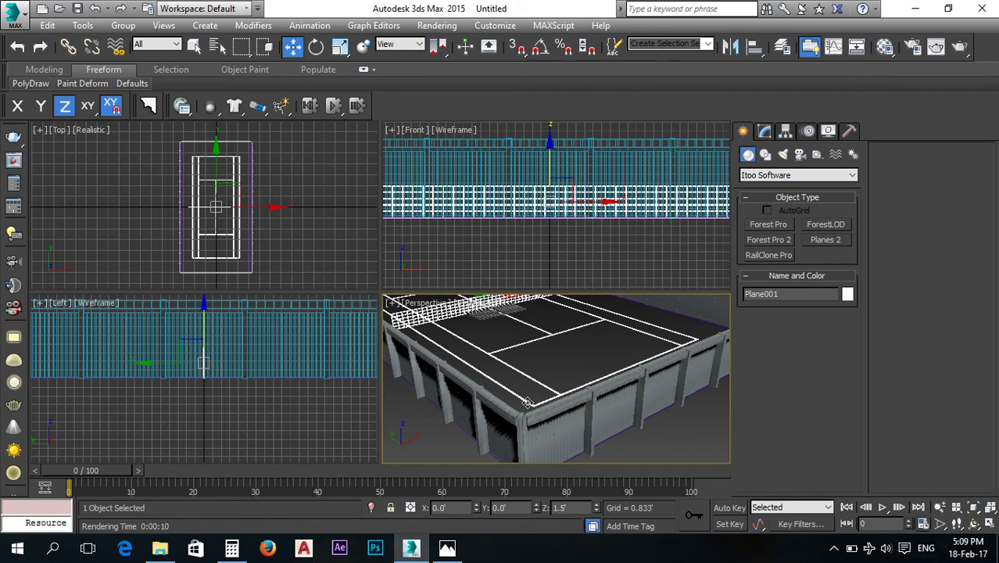
{"action": "left_click", "coordinate": [765, 133]}
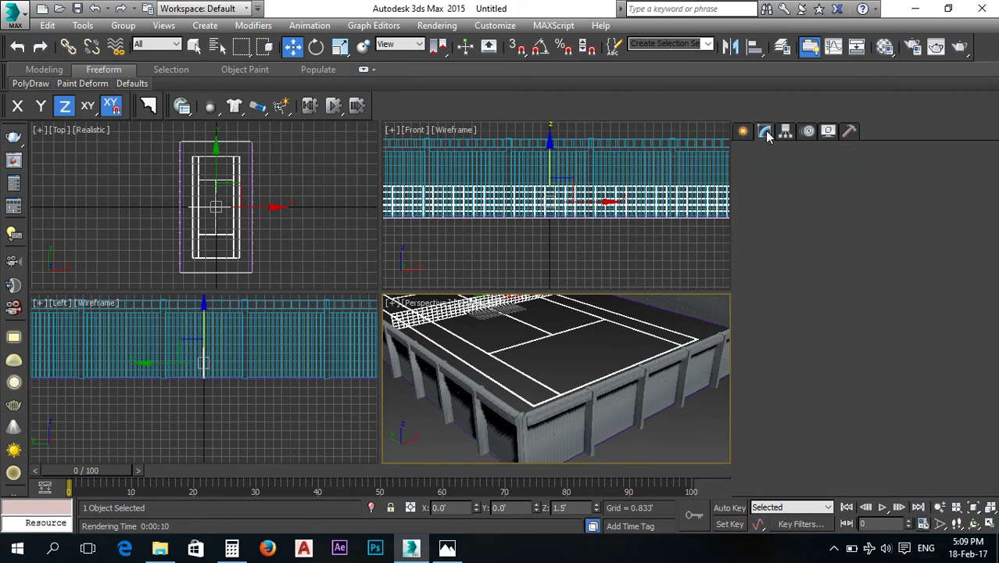
{"action": "left_click", "coordinate": [778, 411]}
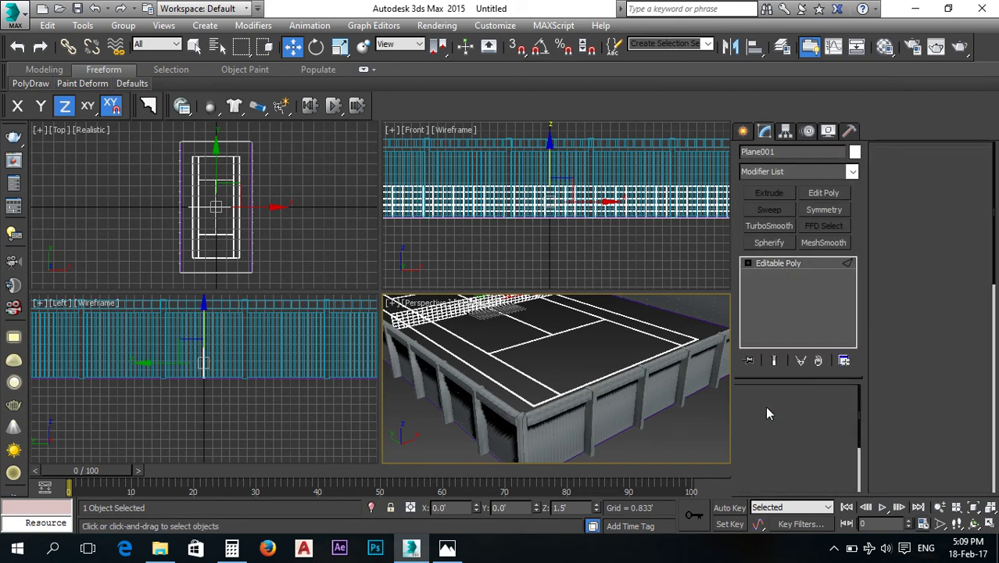
{"action": "left_click", "coordinate": [794, 410]}
{"action": "scroll", "coordinate": [196, 205], "scroll_direction": "up", "scroll_amount": 10}
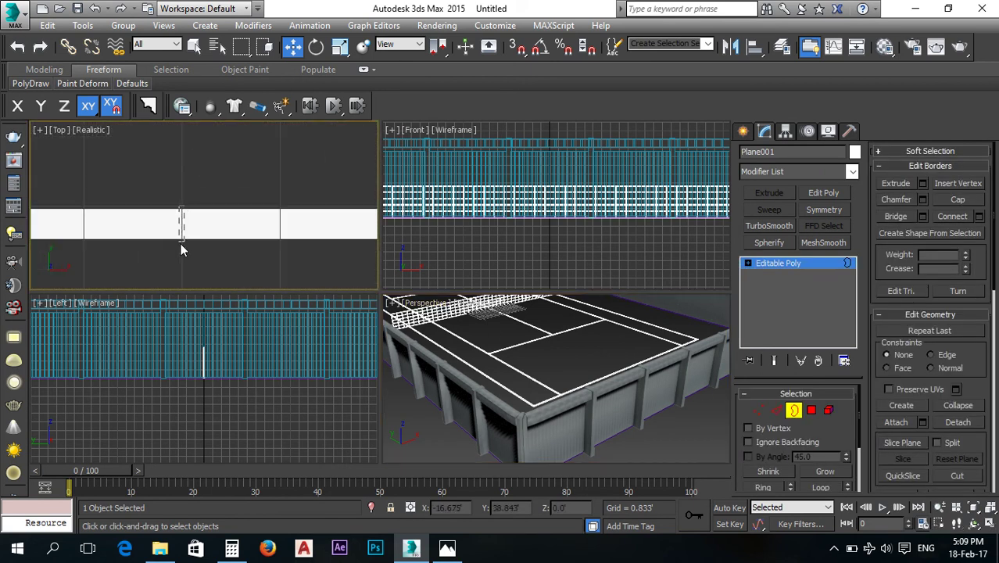
{"action": "scroll", "coordinate": [173, 251], "scroll_direction": "down", "scroll_amount": 4}
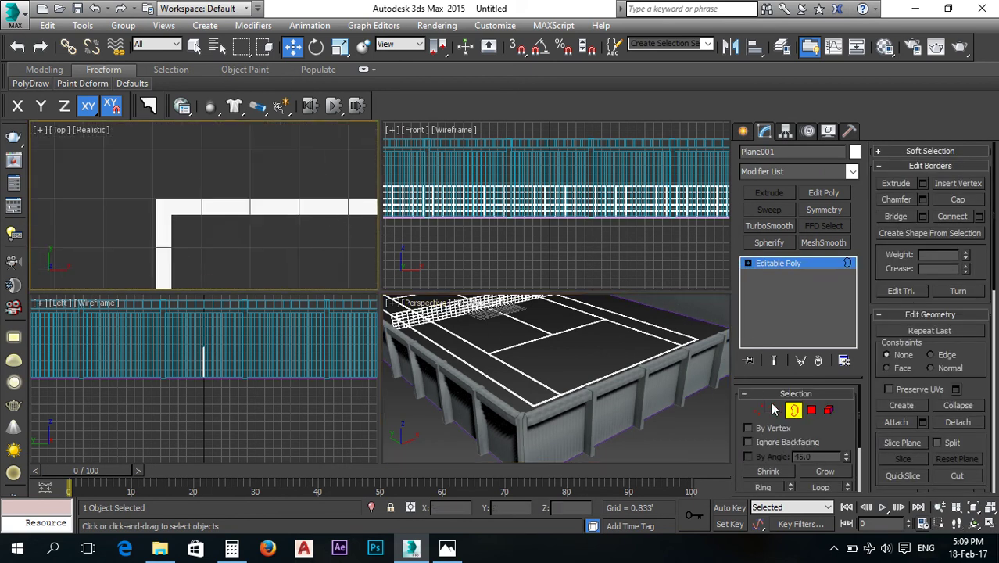
{"action": "left_click", "coordinate": [776, 410]}
Select the outer boundary edges on all four sides of the white court lines.
{"action": "left_click", "coordinate": [320, 213]}
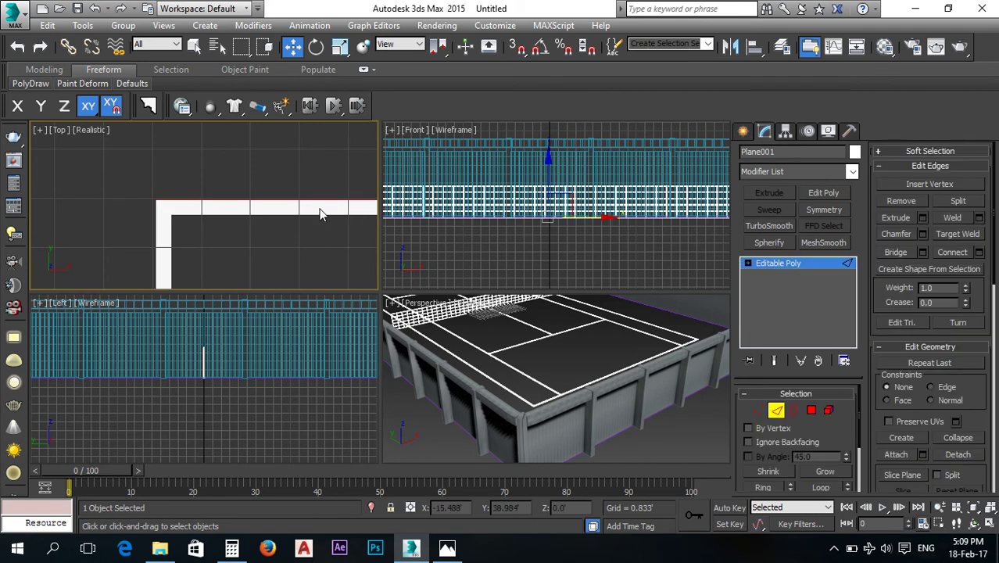
{"action": "middle_click_drag", "start_coordinate": [159, 217], "coordinate": [200, 189]}
{"action": "scroll", "coordinate": [188, 189], "scroll_direction": "up", "scroll_amount": 3}
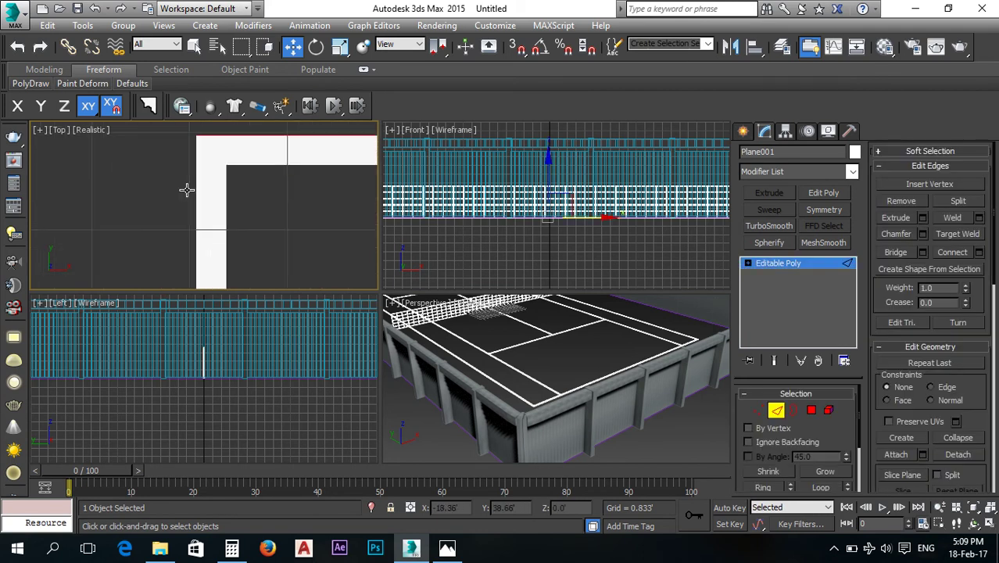
{"action": "scroll", "coordinate": [180, 207], "scroll_direction": "down", "scroll_amount": 6}
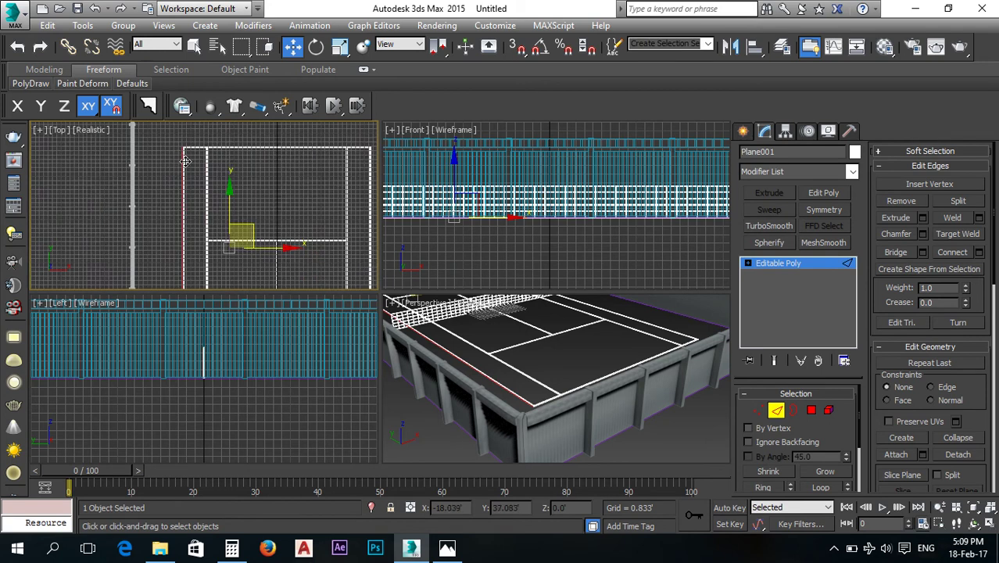
{"action": "scroll", "coordinate": [230, 269], "scroll_direction": "up", "scroll_amount": 6}
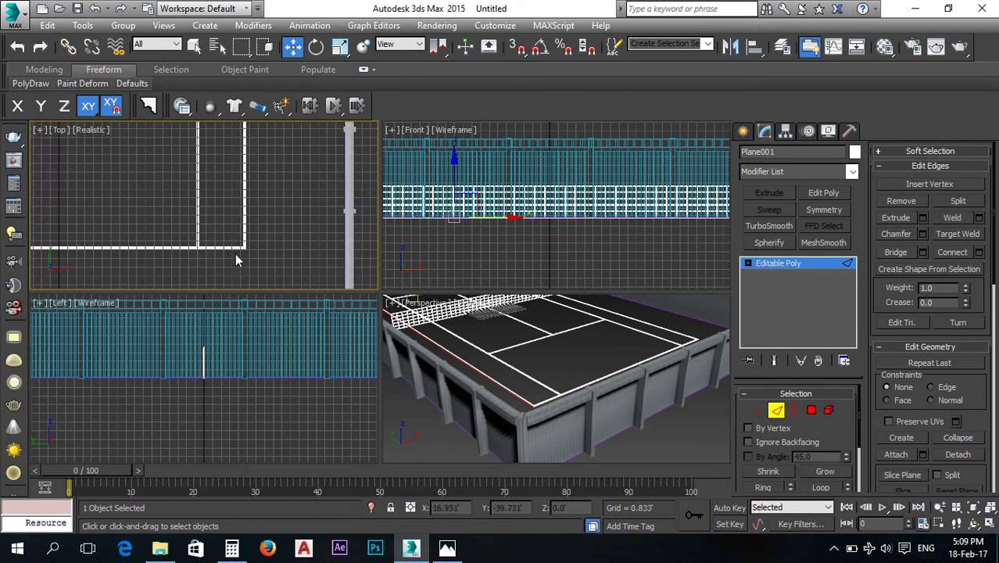
{"action": "scroll", "coordinate": [243, 253], "scroll_direction": "up", "scroll_amount": 3}
{"action": "left_click", "coordinate": [283, 232]}
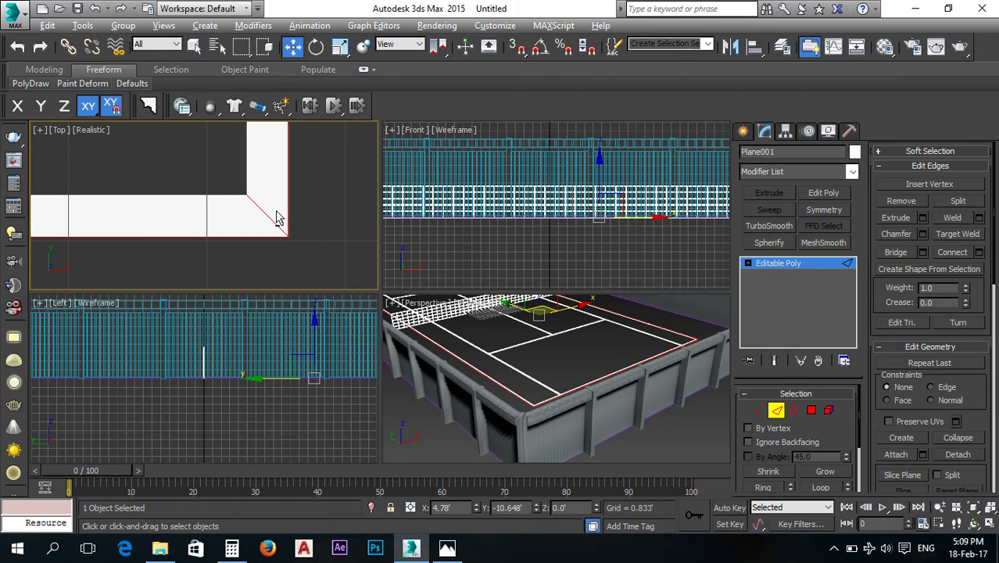
{"action": "double_click", "coordinate": [259, 227]}
{"action": "scroll", "coordinate": [280, 254], "scroll_direction": "down", "scroll_amount": 6}
{"action": "middle_click_drag", "start_coordinate": [160, 260], "coordinate": [130, 245]}
{"action": "scroll", "coordinate": [130, 245], "scroll_direction": "up", "scroll_amount": 4}
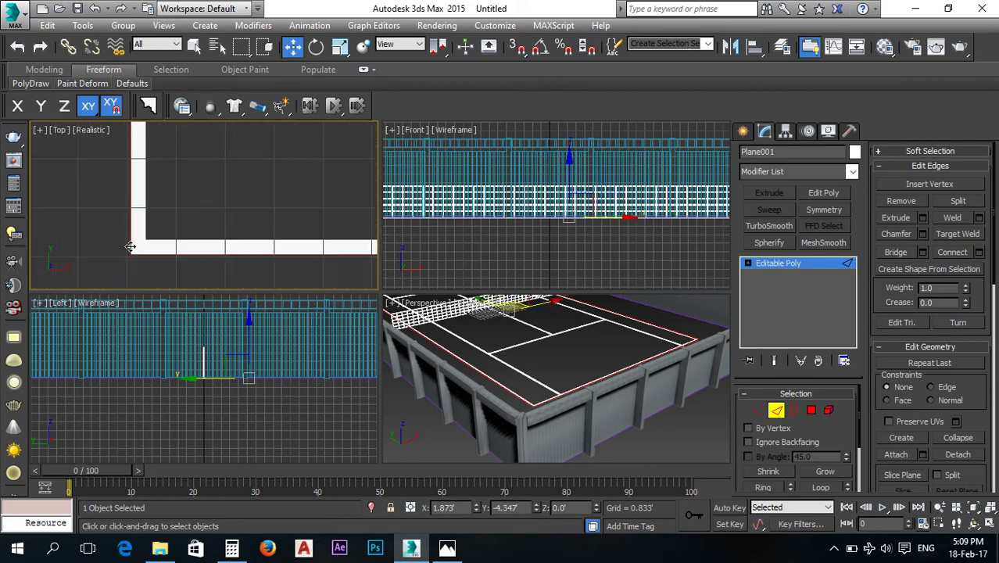
Create a linear shape named "ground" from the selected outer edges and leave Edge sub-object level.
{"action": "right_click", "coordinate": [154, 247]}
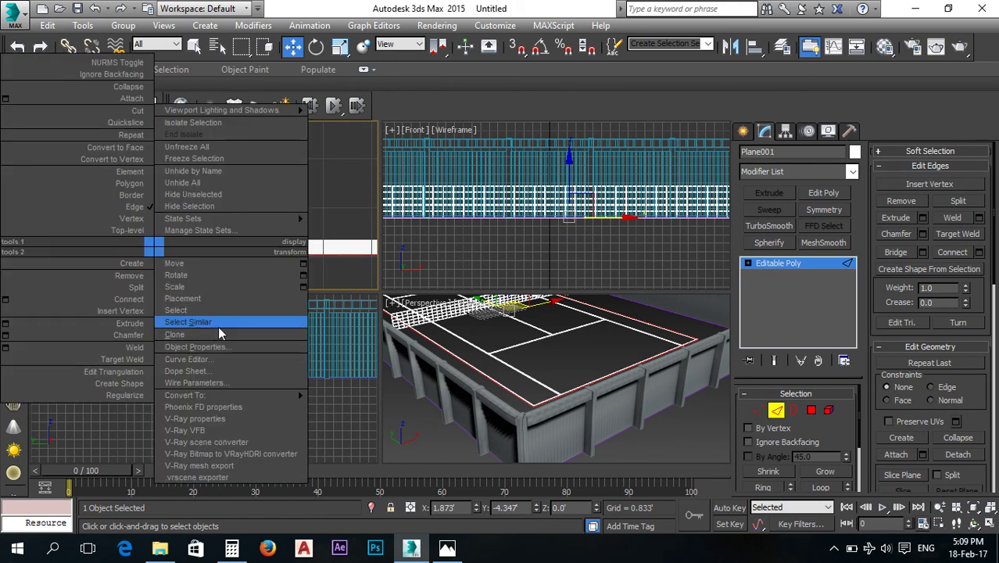
{"action": "left_click", "coordinate": [125, 383]}
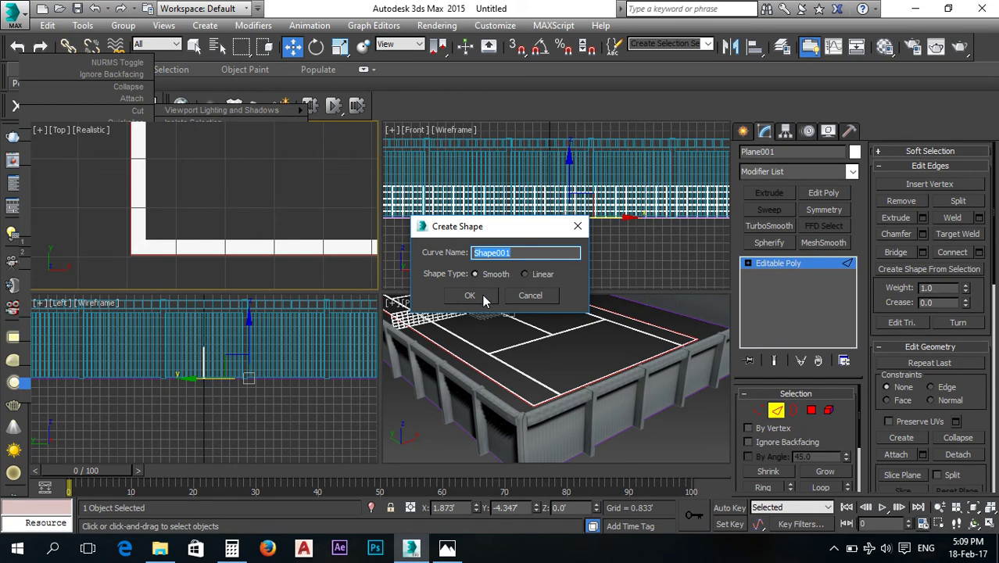
{"action": "type", "text": "gr"}
{"action": "left_click", "coordinate": [526, 276]}
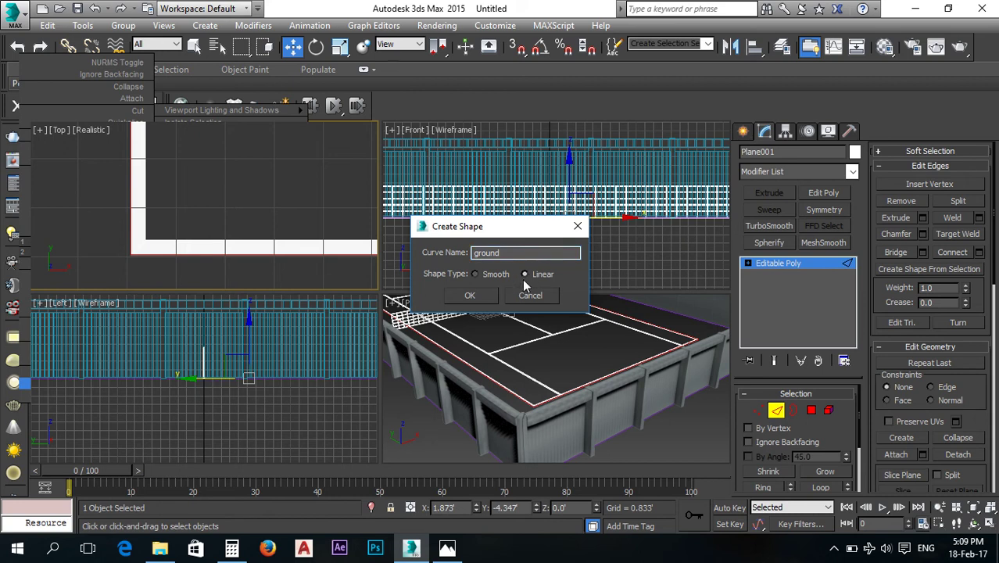
{"action": "left_click", "coordinate": [471, 296]}
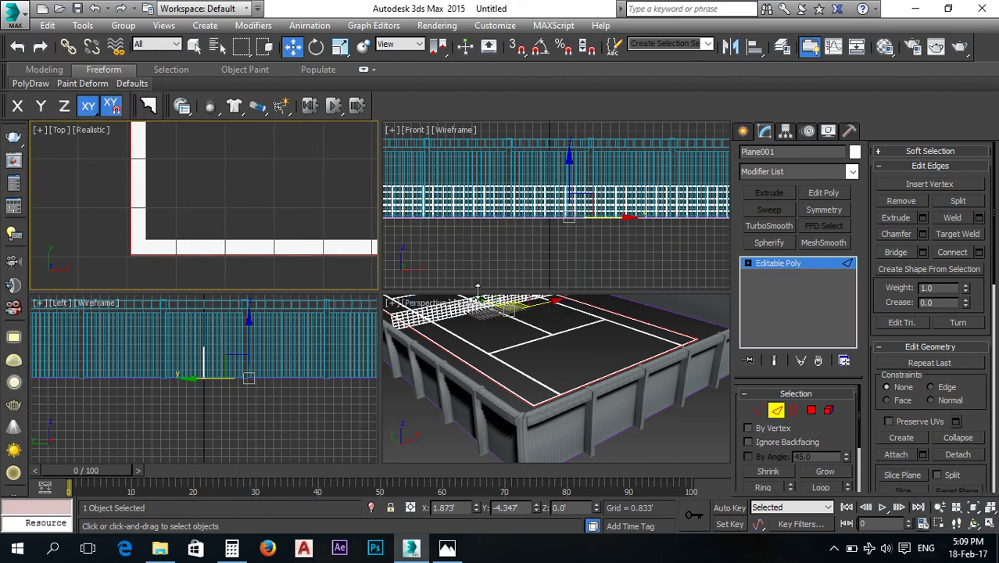
{"action": "left_click", "coordinate": [769, 263]}
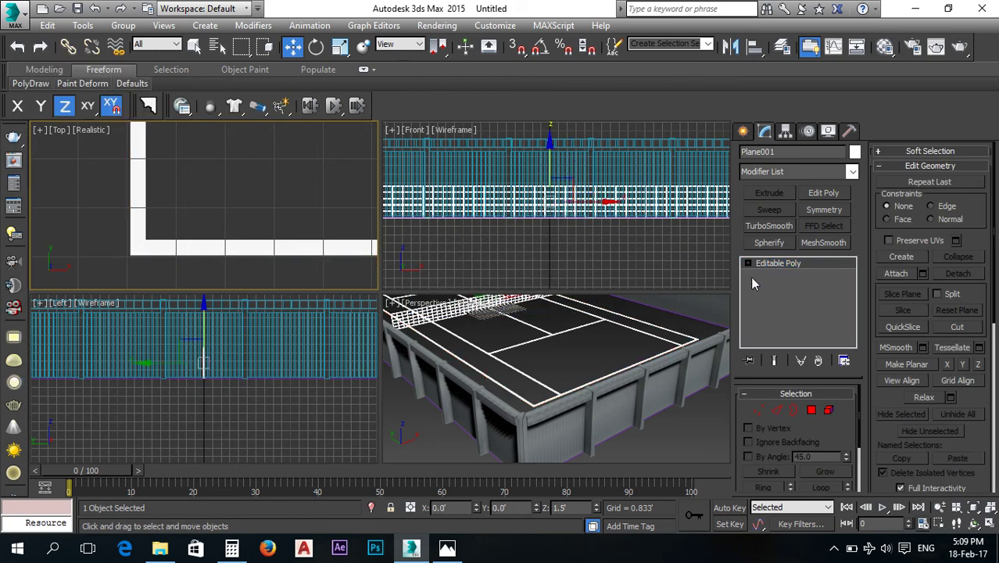
Deselect the court mesh and select the ground shape by name from the scene.
{"action": "left_click", "coordinate": [578, 245]}
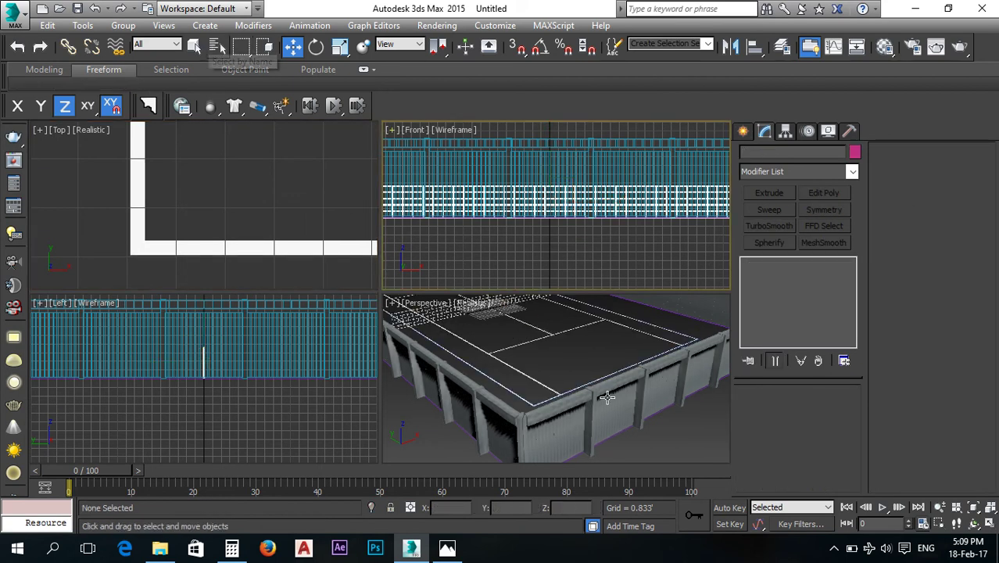
{"action": "middle_click_drag", "start_coordinate": [586, 394], "coordinate": [699, 361], "text": "alt"}
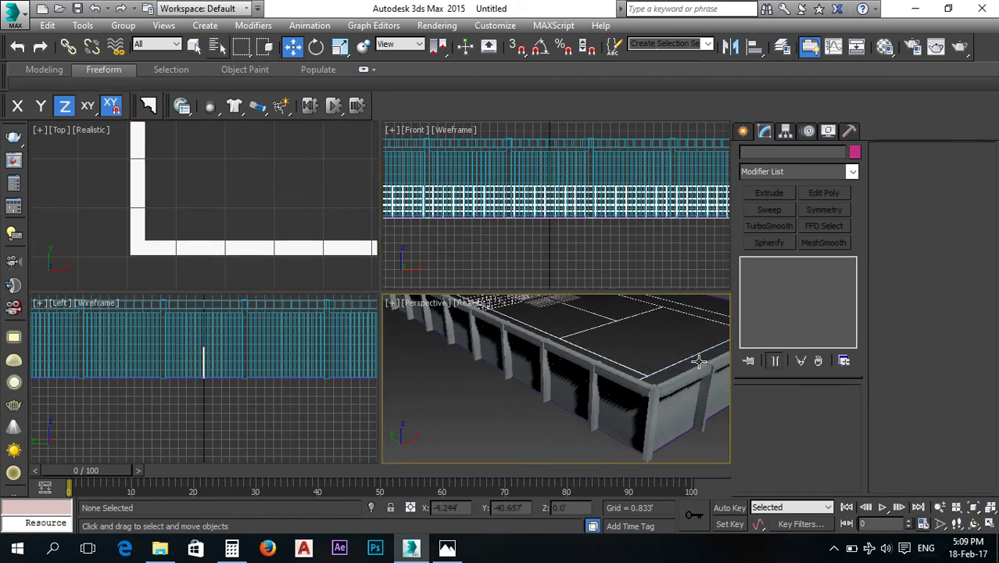
{"action": "middle_click_drag", "start_coordinate": [631, 351], "coordinate": [627, 366], "text": "alt"}
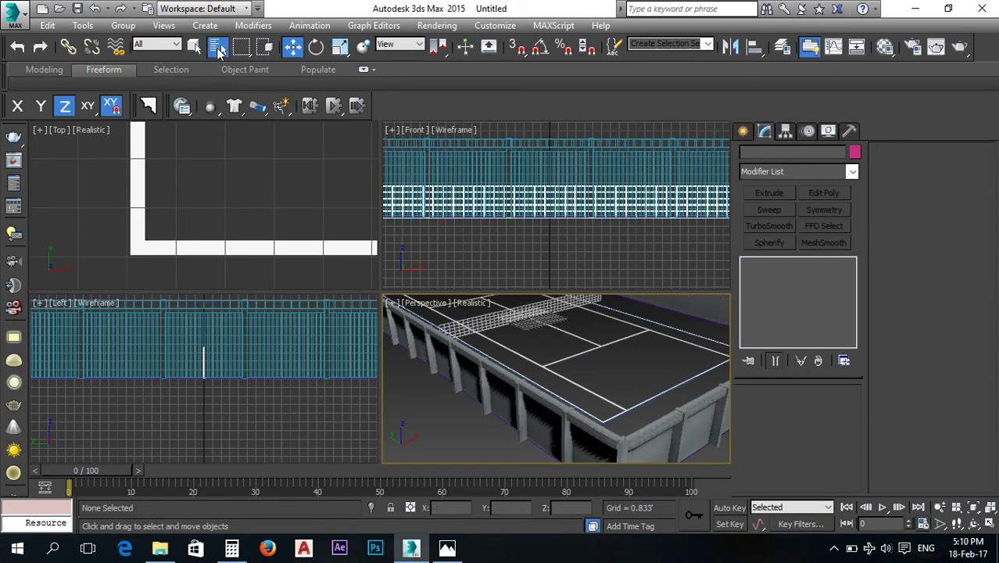
{"action": "key", "text": "h"}
{"action": "double_click", "coordinate": [59, 104]}
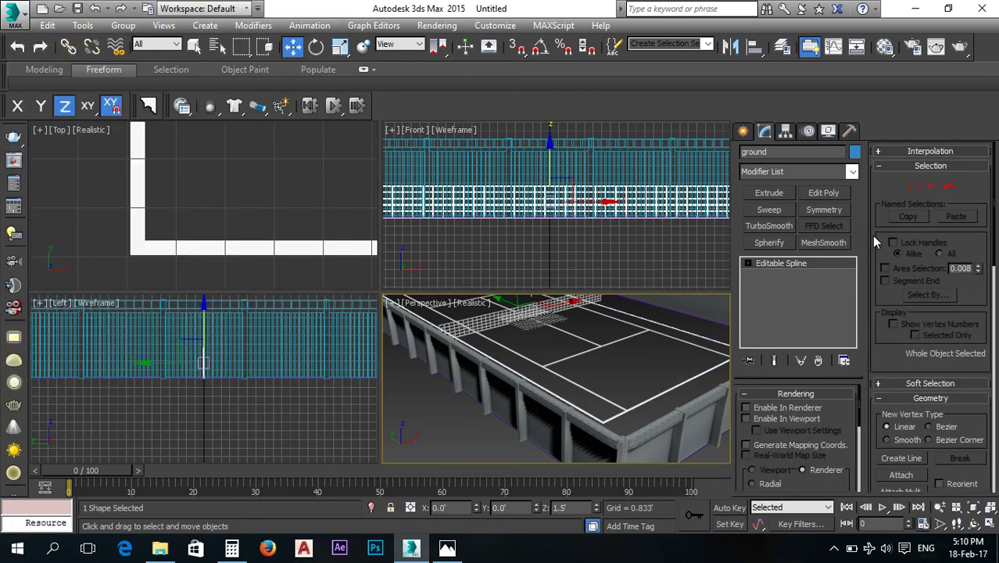
Try to convert the ground shape to an Editable Poly with a polygon surface, and undo the conversion.
{"action": "middle_click_drag", "start_coordinate": [701, 328], "coordinate": [594, 443], "text": "alt"}
{"action": "right_click", "coordinate": [519, 386]}
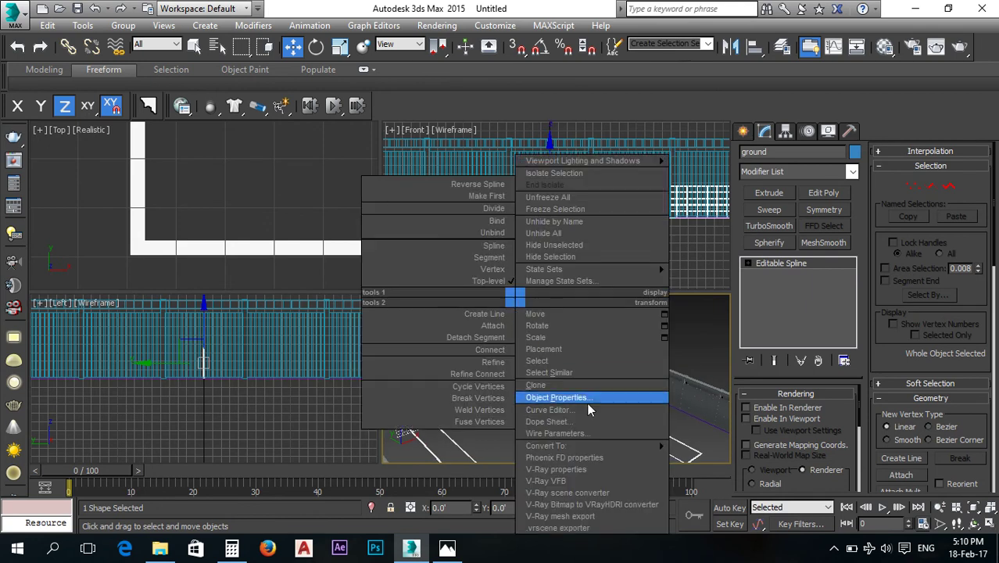
{"action": "mouse_move", "coordinate": [649, 447]}
{"action": "left_click", "coordinate": [720, 469]}
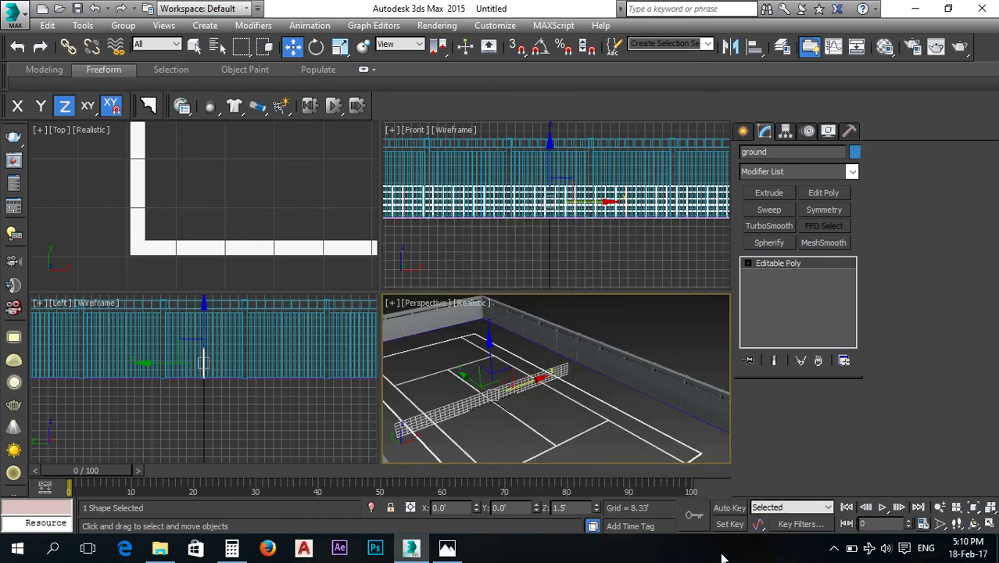
{"action": "left_click", "coordinate": [811, 409]}
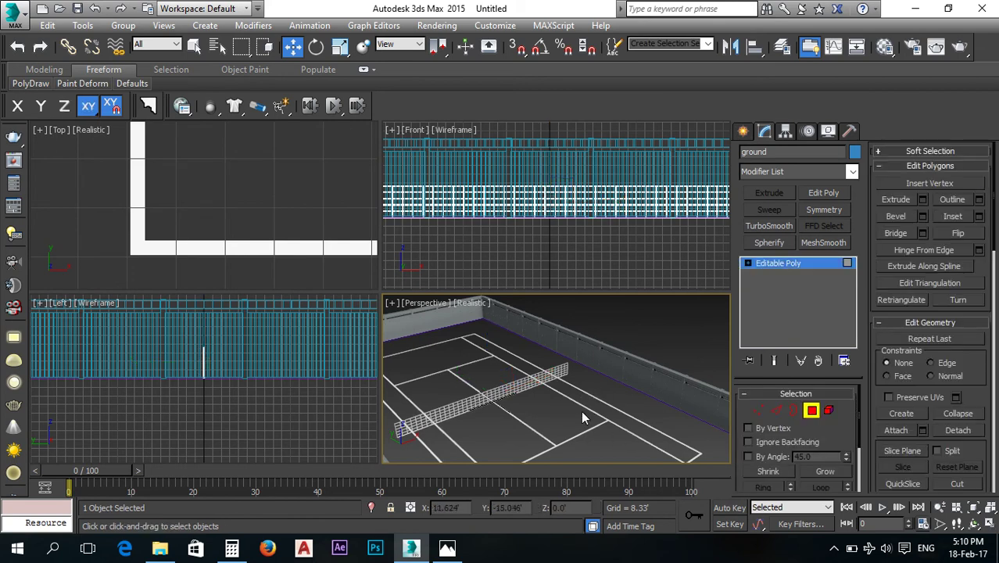
{"action": "key", "text": "z"}
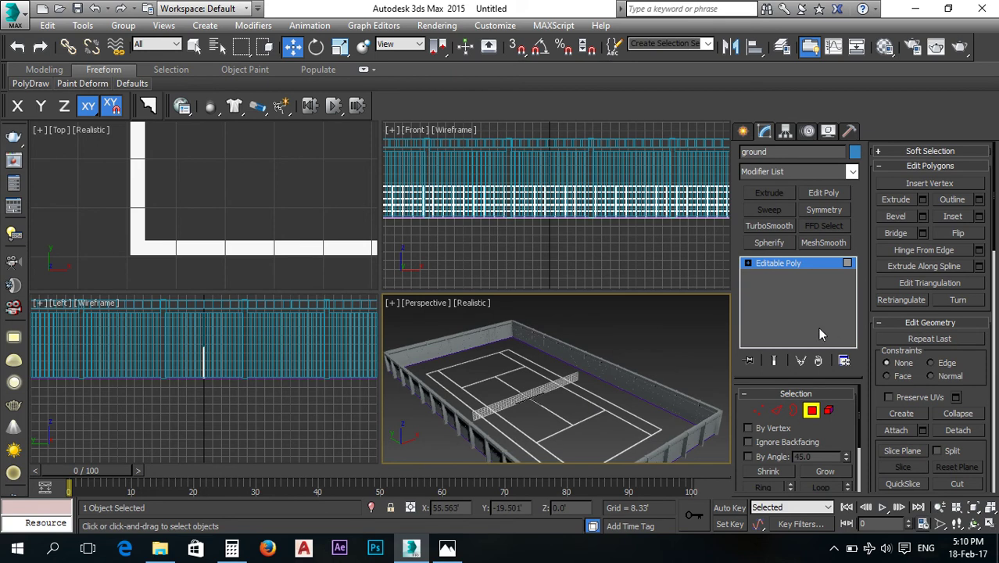
{"action": "left_click", "coordinate": [764, 264]}
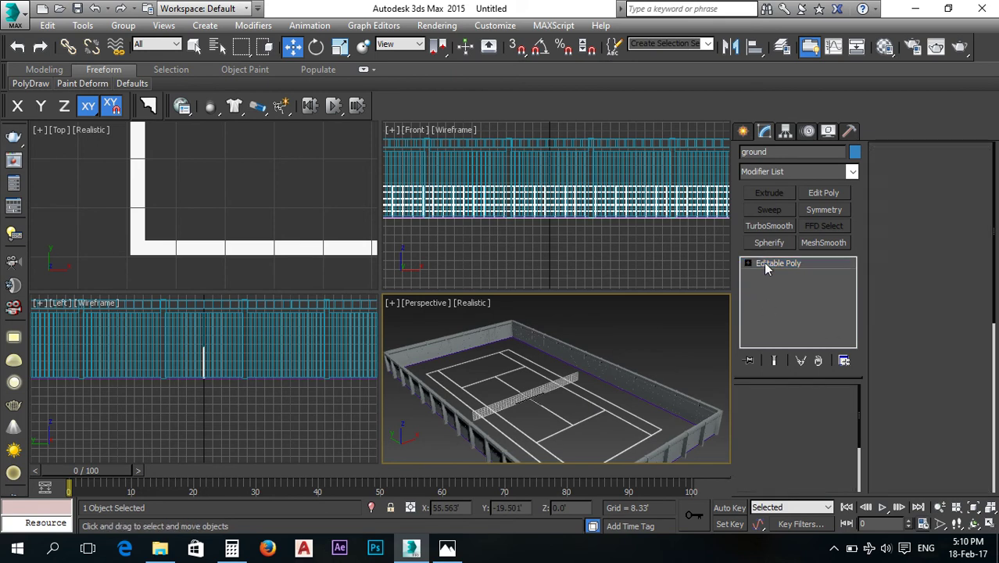
{"action": "left_click", "coordinate": [587, 398]}
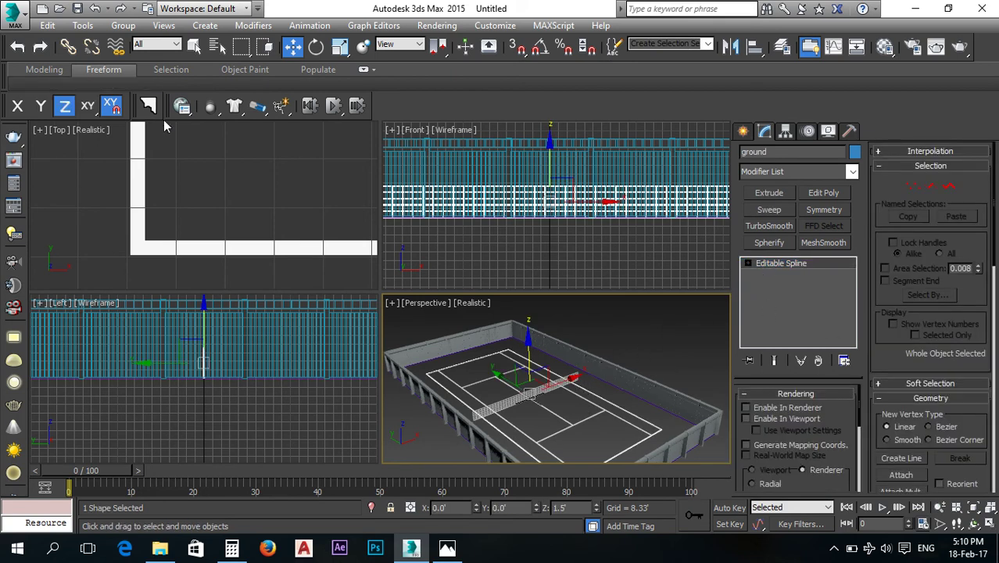
Select the ground shape by name and apply an Extrude modifier to its Editable Spline.
{"action": "left_click", "coordinate": [217, 46]}
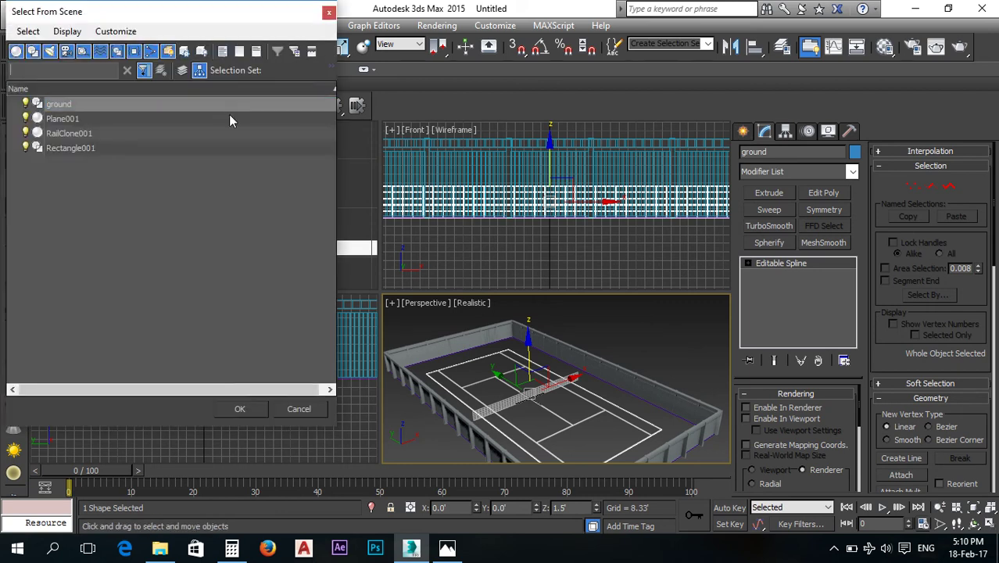
{"action": "double_click", "coordinate": [59, 105]}
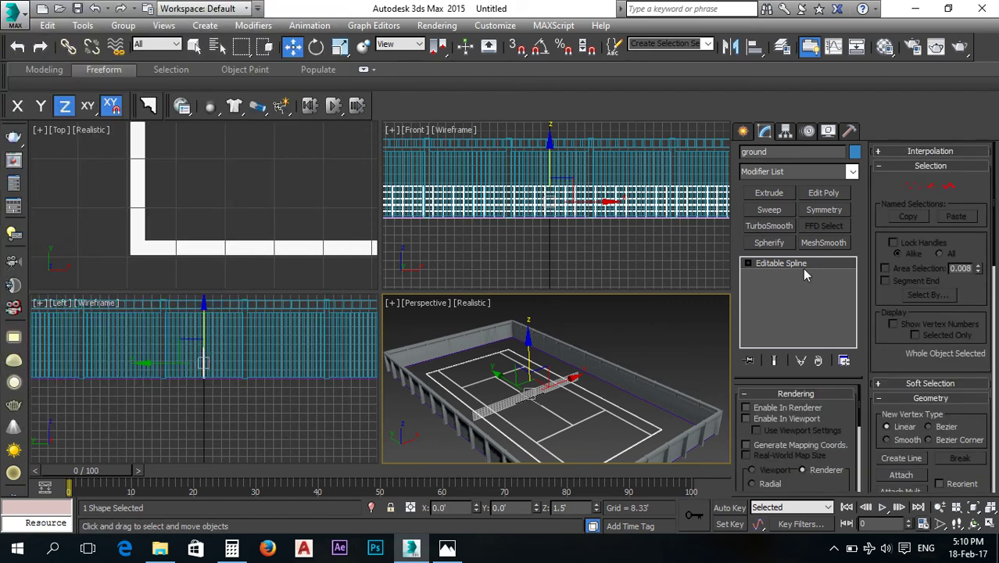
{"action": "left_click", "coordinate": [851, 172]}
{"action": "left_click_drag", "start_coordinate": [853, 197], "coordinate": [856, 242]}
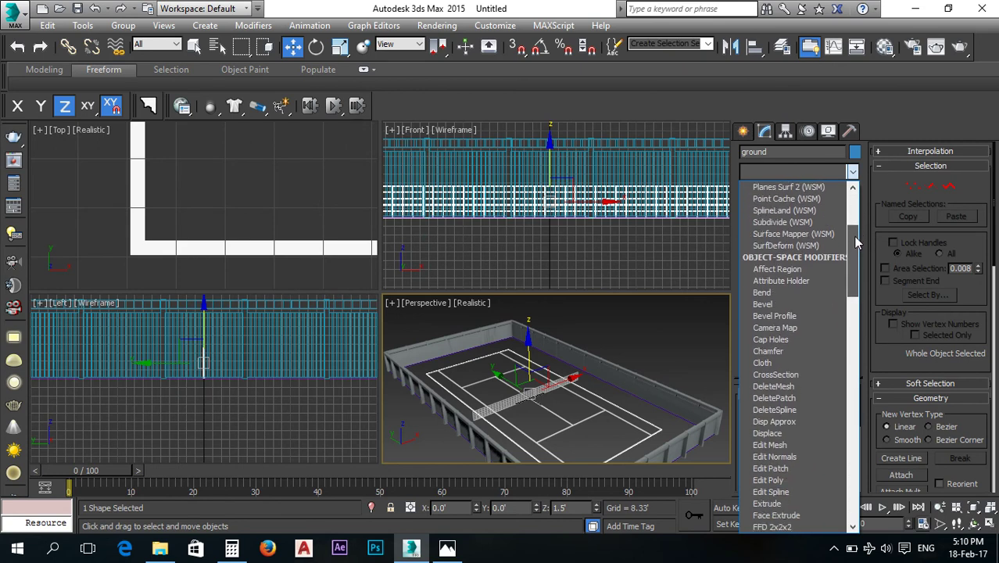
{"action": "left_click_drag", "start_coordinate": [856, 244], "coordinate": [856, 250]}
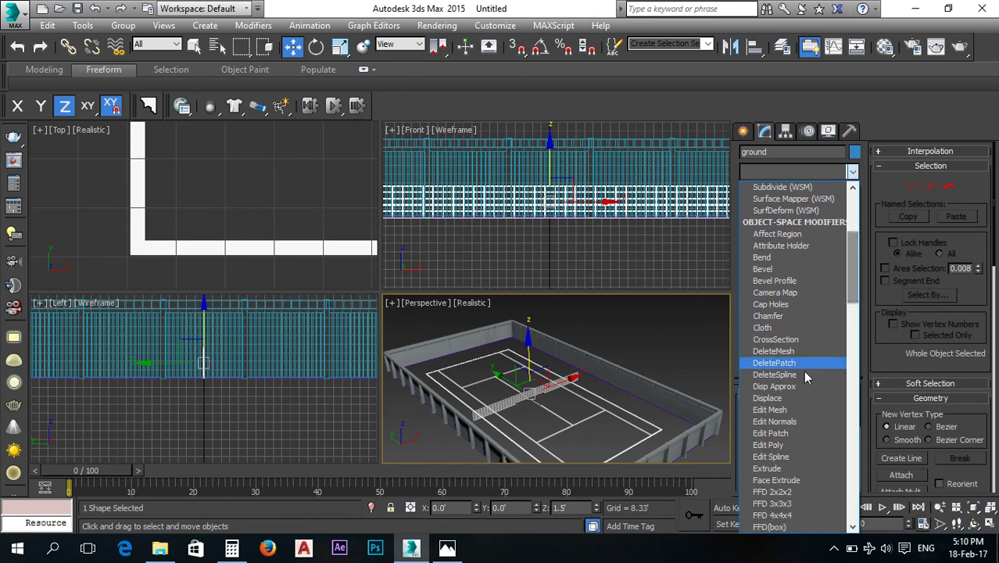
{"action": "left_click", "coordinate": [774, 469]}
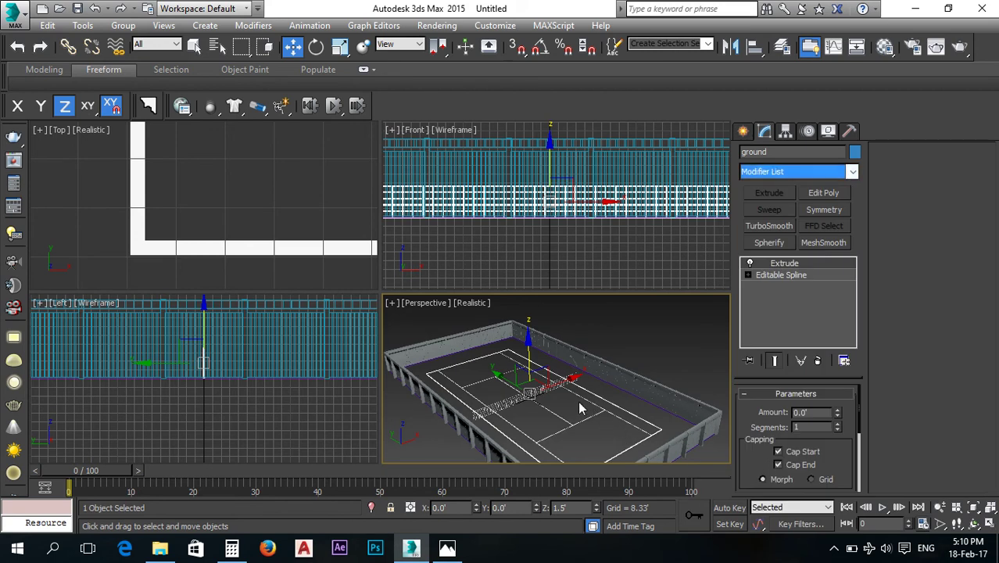
Raise the ground shape above the court to a Z position of about 29.97'.
{"action": "left_click_drag", "start_coordinate": [528, 356], "coordinate": [523, 270]}
{"action": "scroll", "coordinate": [670, 341], "scroll_direction": "up", "scroll_amount": 5}
{"action": "scroll", "coordinate": [646, 354], "scroll_direction": "down", "scroll_amount": 5}
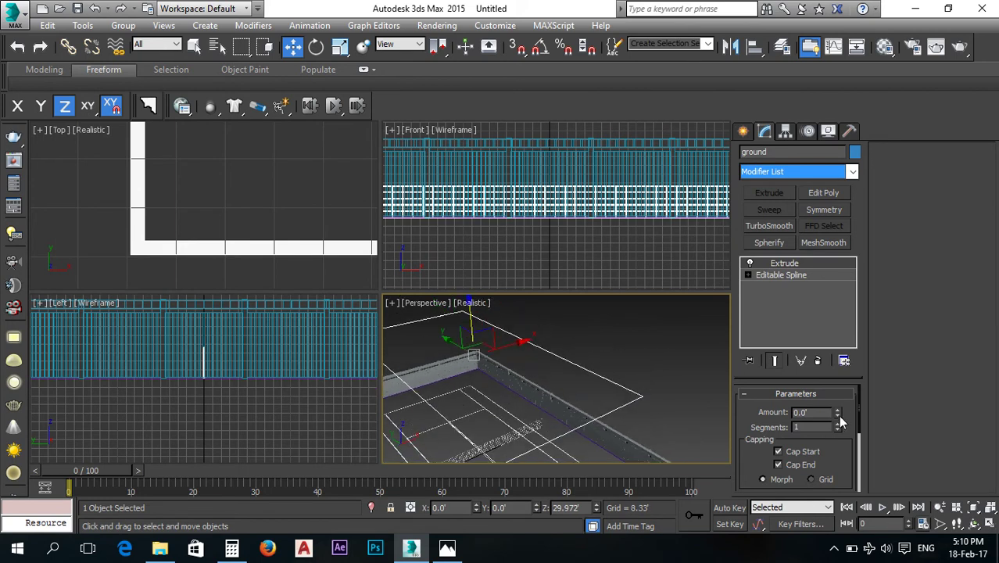
Set the ground shape's Extrude amount to about 3.58' and inspect its faces.
{"action": "left_click_drag", "start_coordinate": [838, 414], "coordinate": [844, 346]}
{"action": "middle_click_drag", "start_coordinate": [644, 398], "coordinate": [640, 362]}
{"action": "mouse_move", "coordinate": [602, 404]}
{"action": "middle_mouse_down"}
{"action": "mouse_move", "coordinate": [598, 386]}
{"action": "mouse_move", "coordinate": [617, 397]}
{"action": "middle_mouse_up"}
Try to weld a corner vertex of the ground spline with a weld threshold of 1'.
{"action": "left_click", "coordinate": [748, 275]}
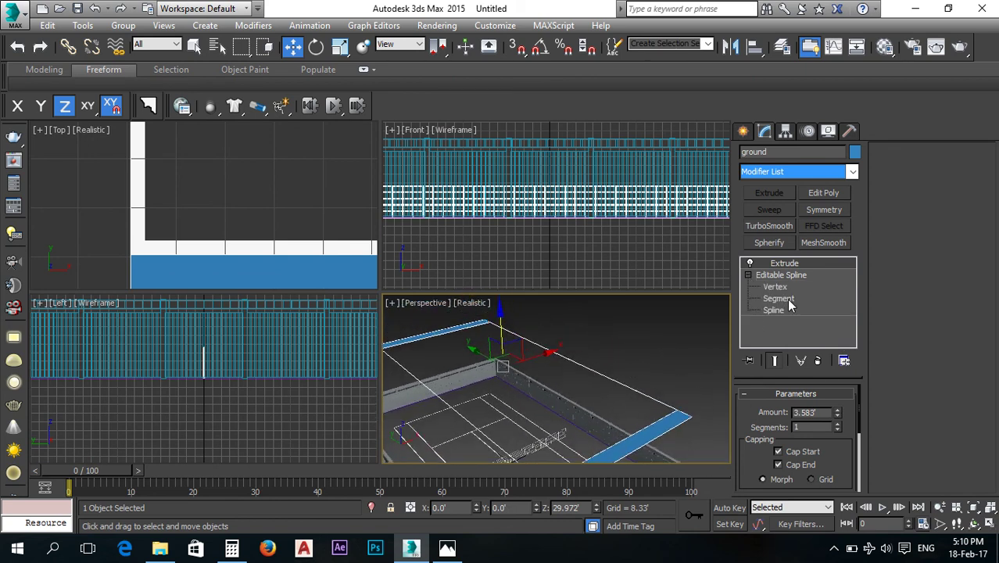
{"action": "left_click", "coordinate": [776, 287]}
{"action": "left_click_drag", "start_coordinate": [476, 346], "coordinate": [474, 344]}
{"action": "middle_click_drag", "start_coordinate": [485, 352], "coordinate": [504, 354]}
{"action": "left_click_drag", "start_coordinate": [982, 420], "coordinate": [968, 81]}
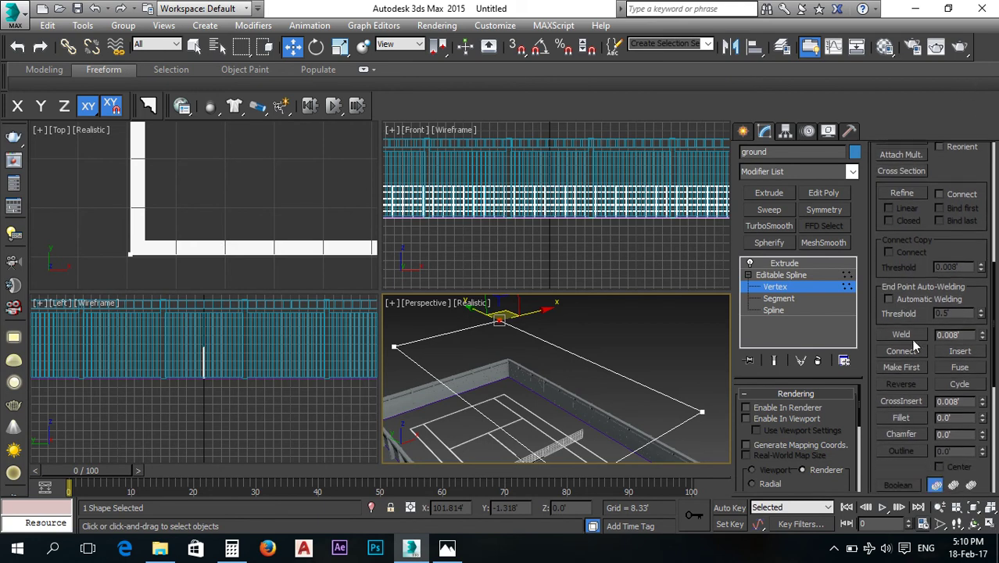
{"action": "left_click_drag", "start_coordinate": [967, 334], "coordinate": [933, 336]}
{"action": "type", "text": "1"}
{"action": "left_click", "coordinate": [897, 337]}
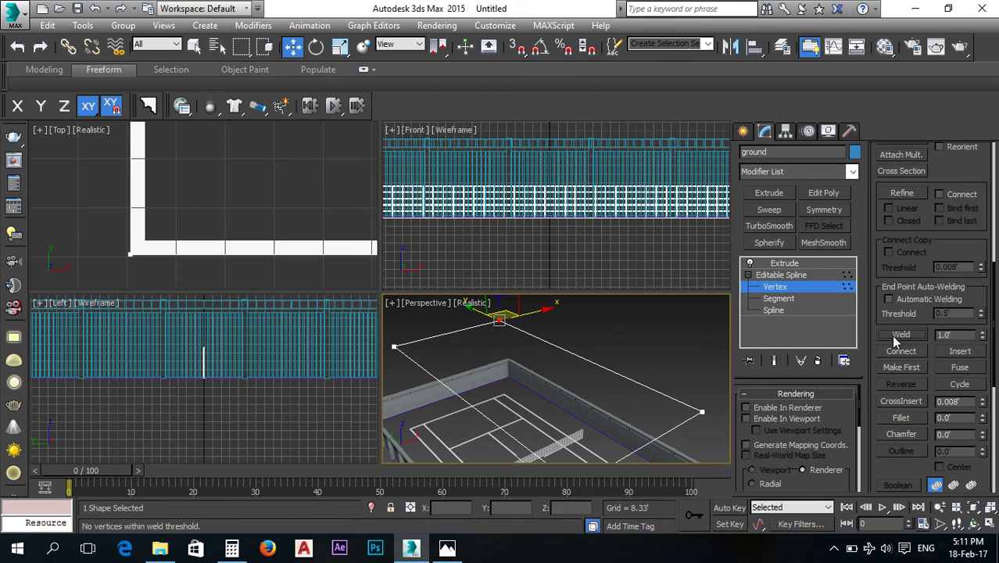
Try to weld the remaining corner vertices of the ground spline and leave Vertex sub-object level.
{"action": "left_click_drag", "start_coordinate": [683, 431], "coordinate": [684, 431]}
{"action": "left_click", "coordinate": [900, 335]}
{"action": "middle_click_drag", "start_coordinate": [594, 368], "coordinate": [571, 410], "text": "alt"}
{"action": "left_click", "coordinate": [609, 367]}
{"action": "left_click", "coordinate": [900, 335]}
{"action": "left_click", "coordinate": [495, 357]}
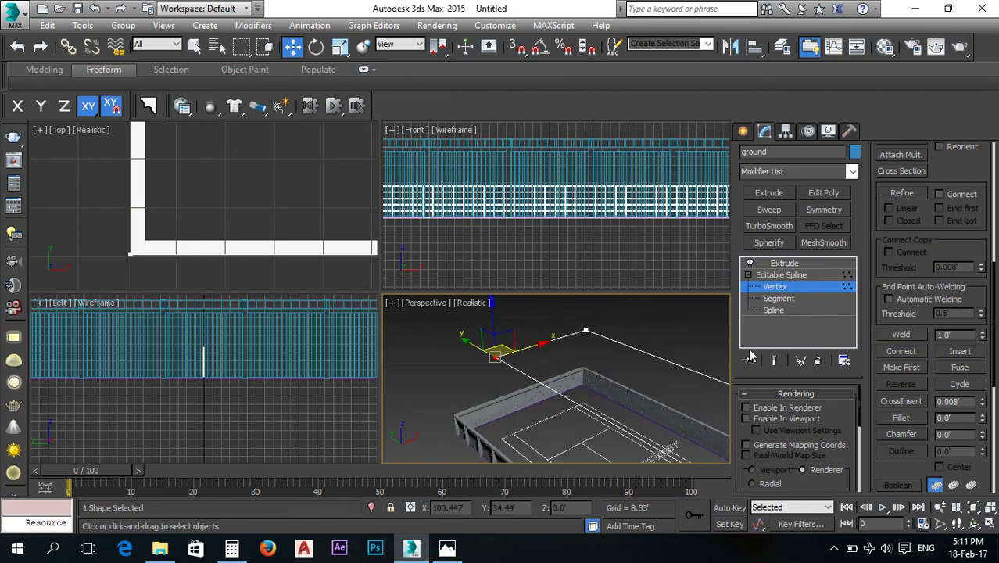
{"action": "left_click", "coordinate": [899, 335]}
{"action": "left_click", "coordinate": [776, 287]}
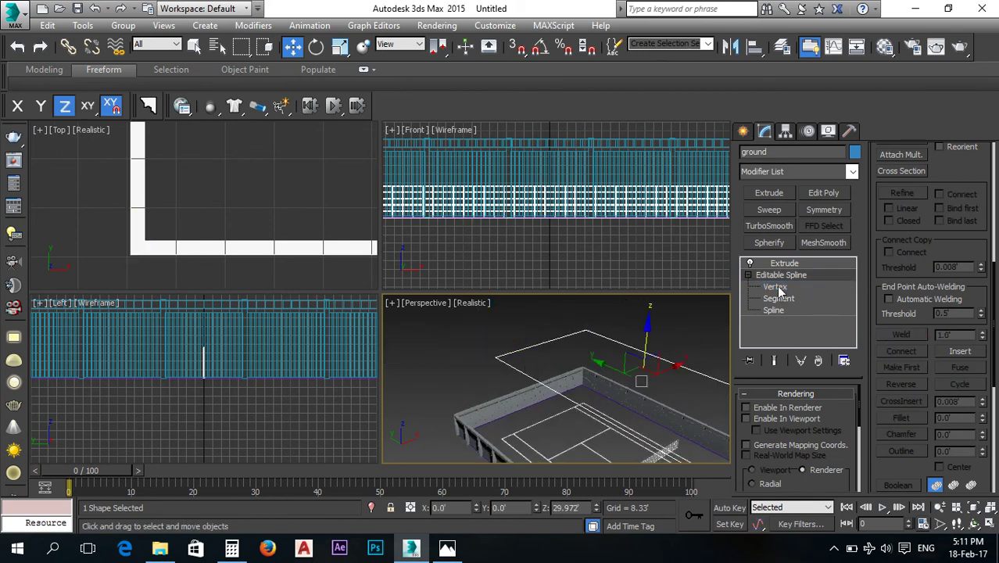
Try an Extrude amount of about 25.33' on the ground shape and delete the Extrude modifier.
{"action": "left_click", "coordinate": [785, 263]}
{"action": "middle_click_drag", "start_coordinate": [691, 313], "coordinate": [600, 394], "text": "alt"}
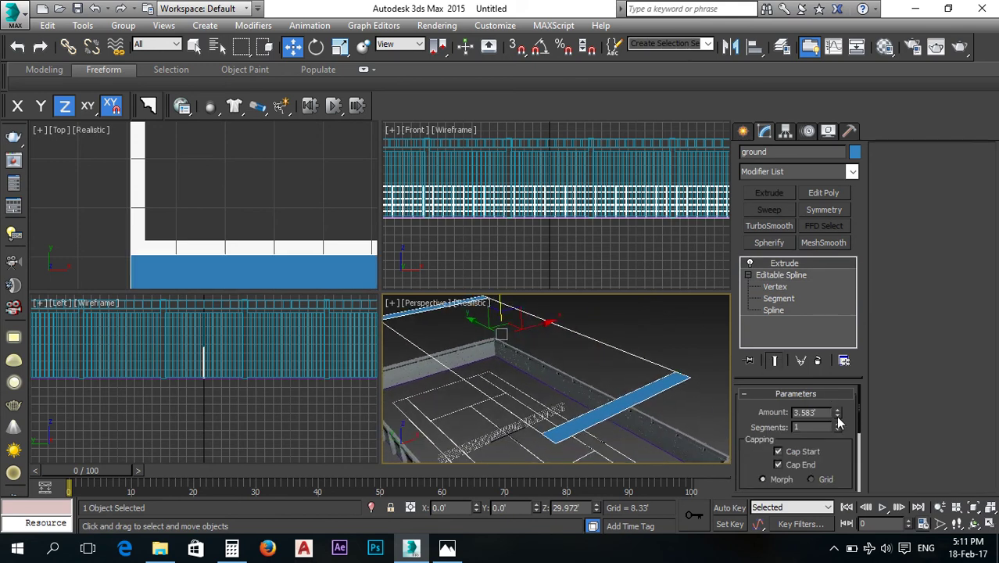
{"action": "left_click_drag", "start_coordinate": [838, 412], "coordinate": [852, 28]}
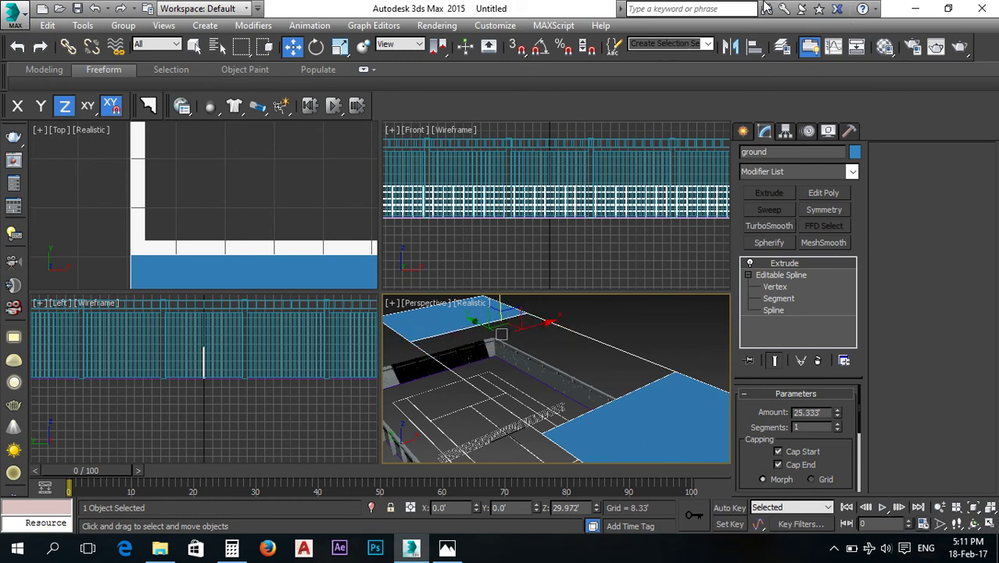
{"action": "left_click", "coordinate": [817, 361]}
{"action": "key", "text": "z"}
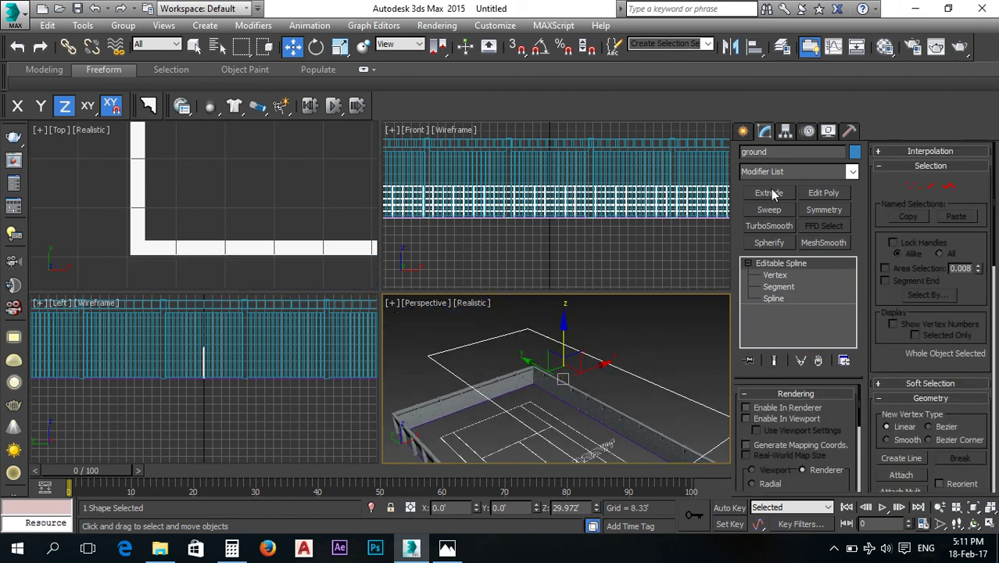
Draw a rectangle about 78.25' by 36.25' over the ground outline, snapping to its opposite corner vertices with AutoGrid enabled.
{"action": "middle_click_drag", "start_coordinate": [624, 331], "coordinate": [614, 320], "text": "alt"}
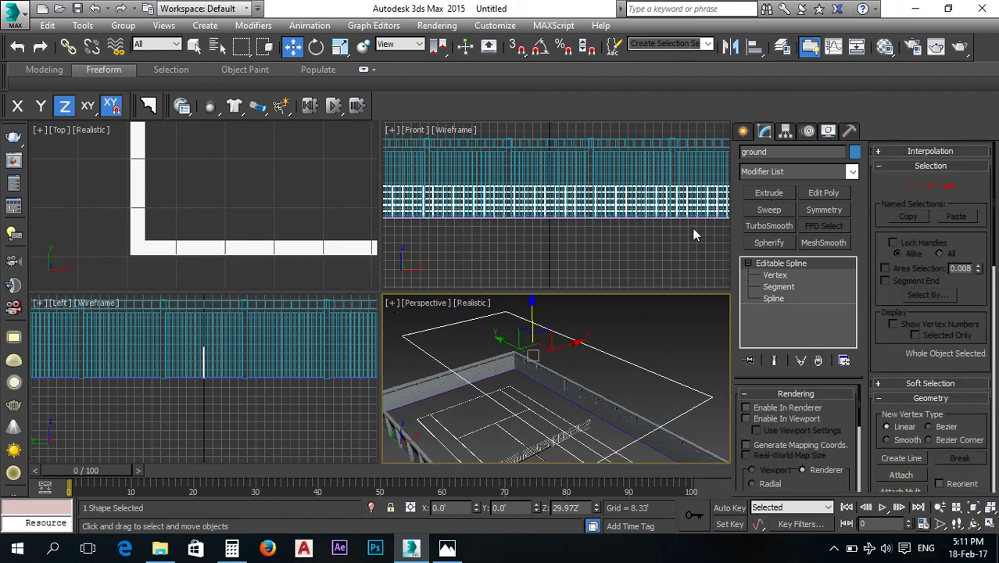
{"action": "left_click", "coordinate": [743, 133]}
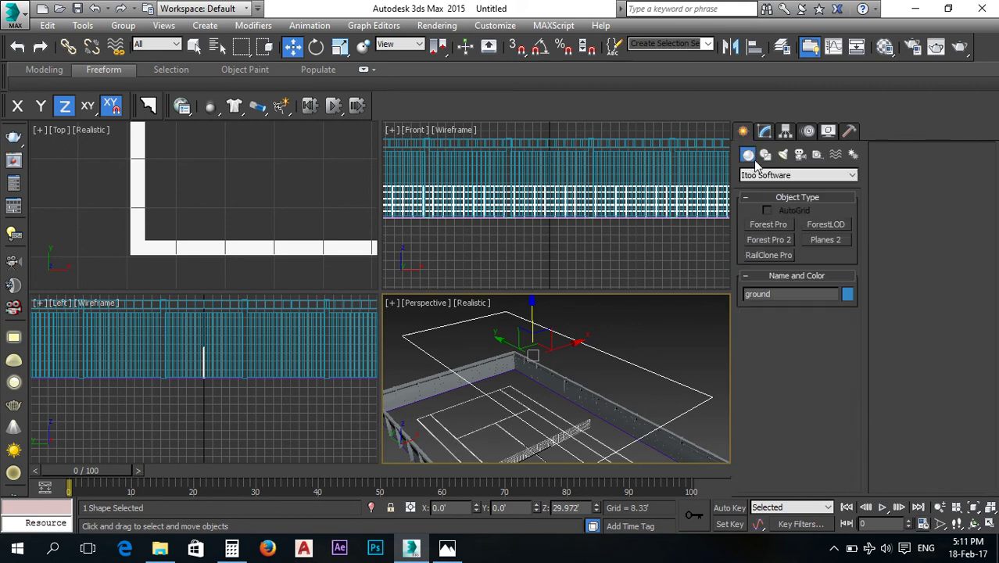
{"action": "left_click", "coordinate": [765, 154]}
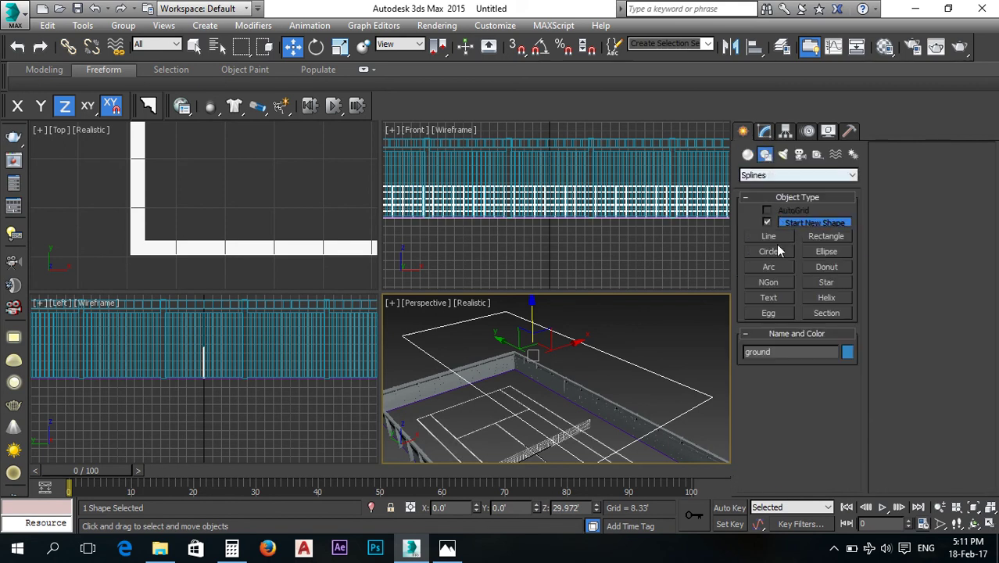
{"action": "left_click", "coordinate": [833, 237]}
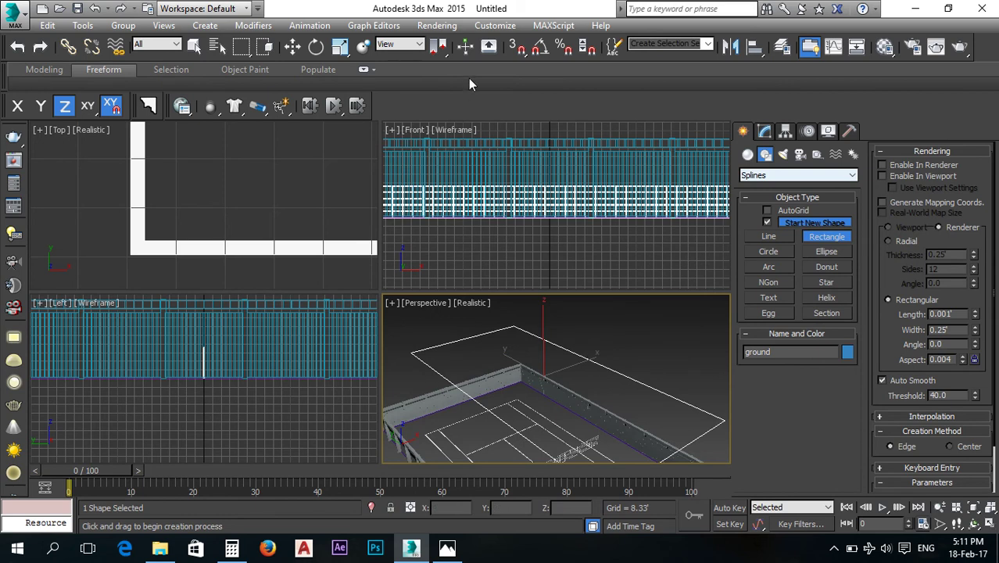
{"action": "left_click", "coordinate": [517, 46]}
{"action": "middle_click_drag", "start_coordinate": [524, 314], "coordinate": [531, 324]}
{"action": "left_click", "coordinate": [791, 211]}
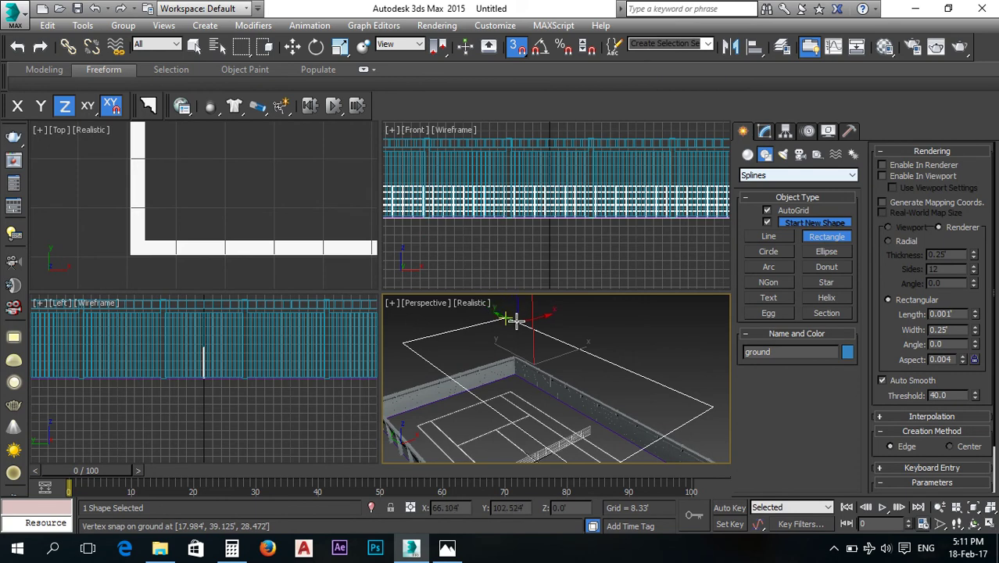
{"action": "left_click_drag", "start_coordinate": [506, 317], "coordinate": [565, 411]}
{"action": "scroll", "coordinate": [583, 407], "scroll_direction": "down", "scroll_amount": 5}
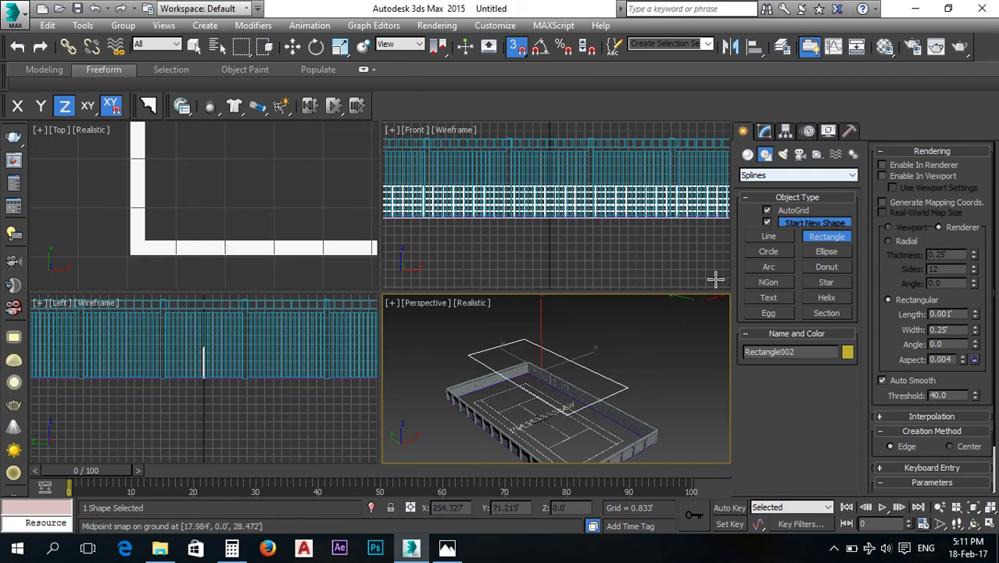
Delete the old ground spline that lies below the new rectangle.
{"action": "left_click", "coordinate": [764, 132]}
{"action": "left_click_drag", "start_coordinate": [541, 348], "coordinate": [580, 380]}
{"action": "left_click", "coordinate": [622, 387]}
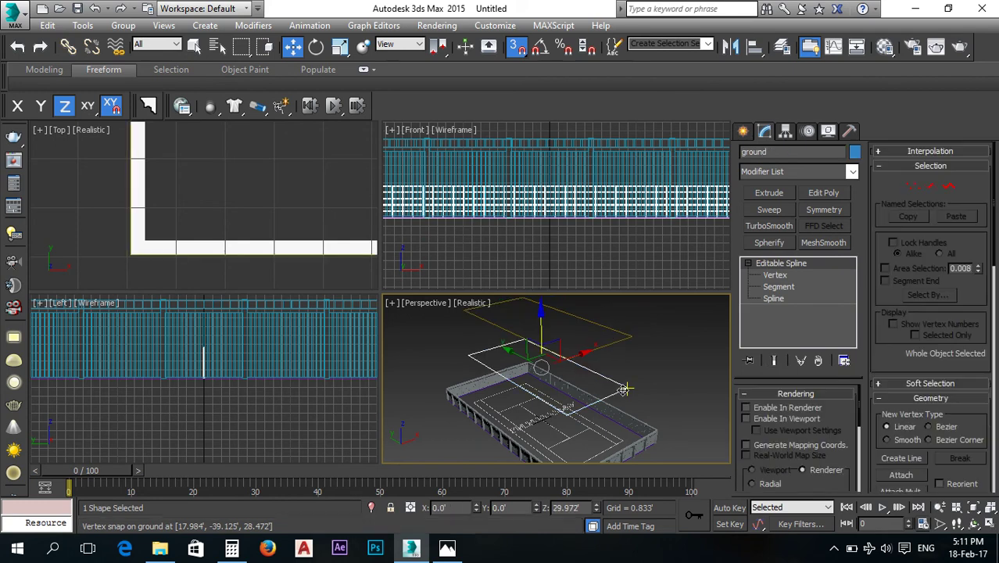
{"action": "left_click", "coordinate": [595, 352]}
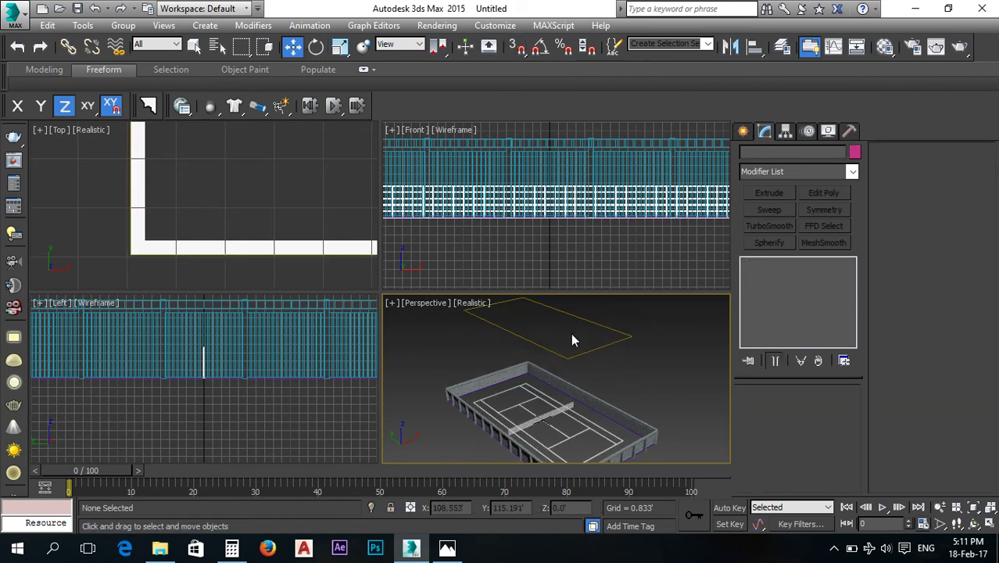
Convert the new rectangle to an Editable Poly and set its Z position to 0.
{"action": "left_click", "coordinate": [624, 335]}
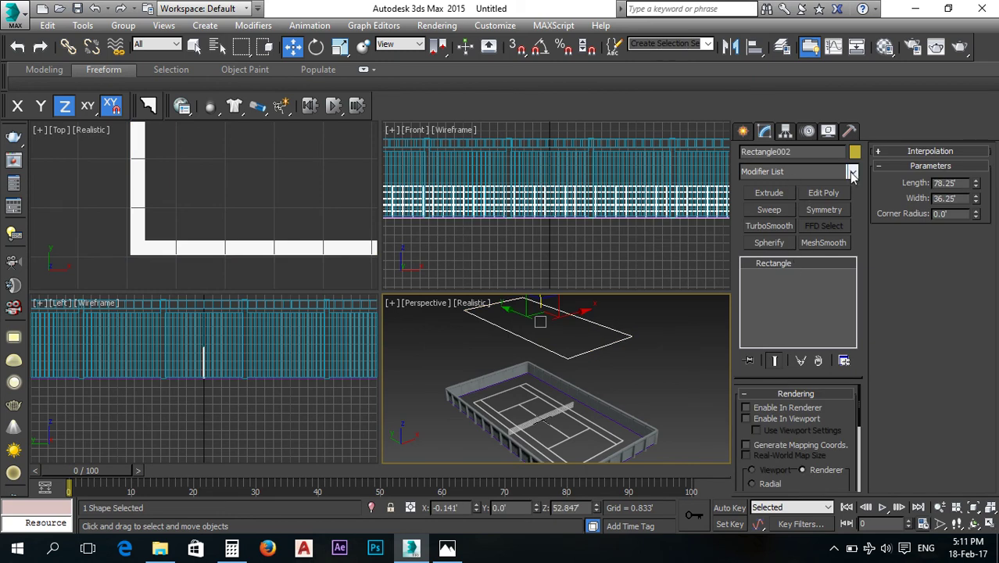
{"action": "right_click", "coordinate": [604, 335]}
{"action": "mouse_move", "coordinate": [719, 447]}
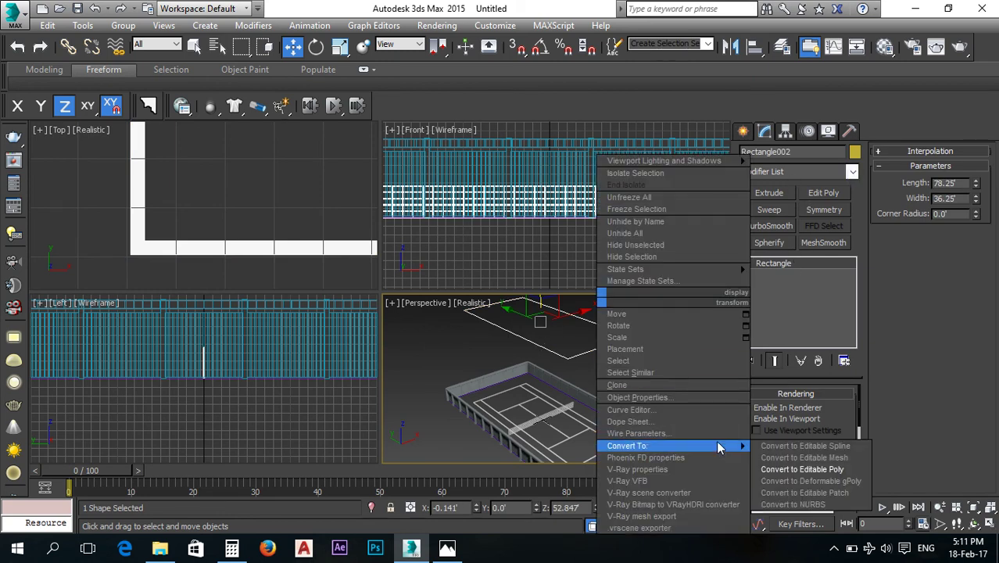
{"action": "left_click", "coordinate": [802, 469]}
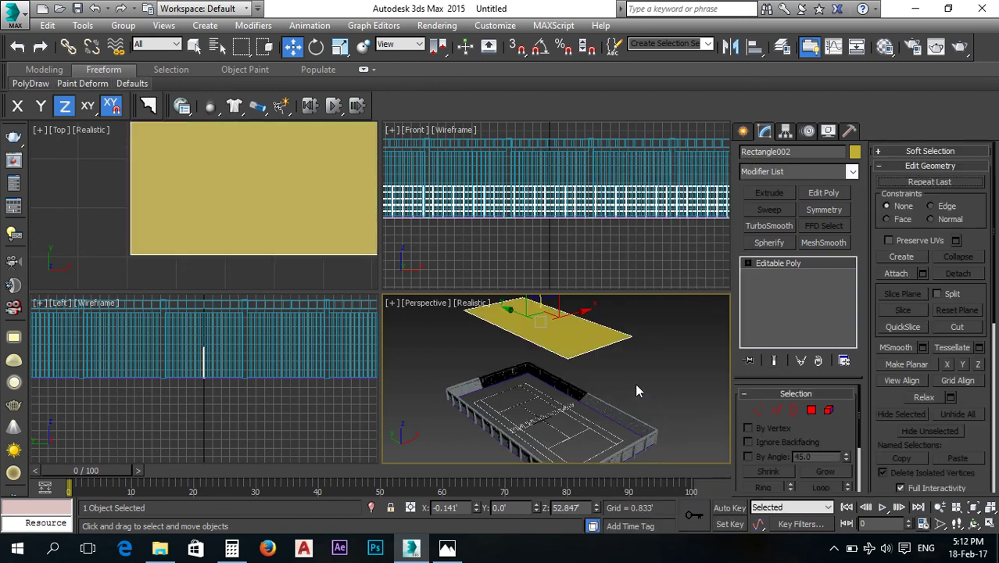
{"action": "right_click", "coordinate": [596, 510]}
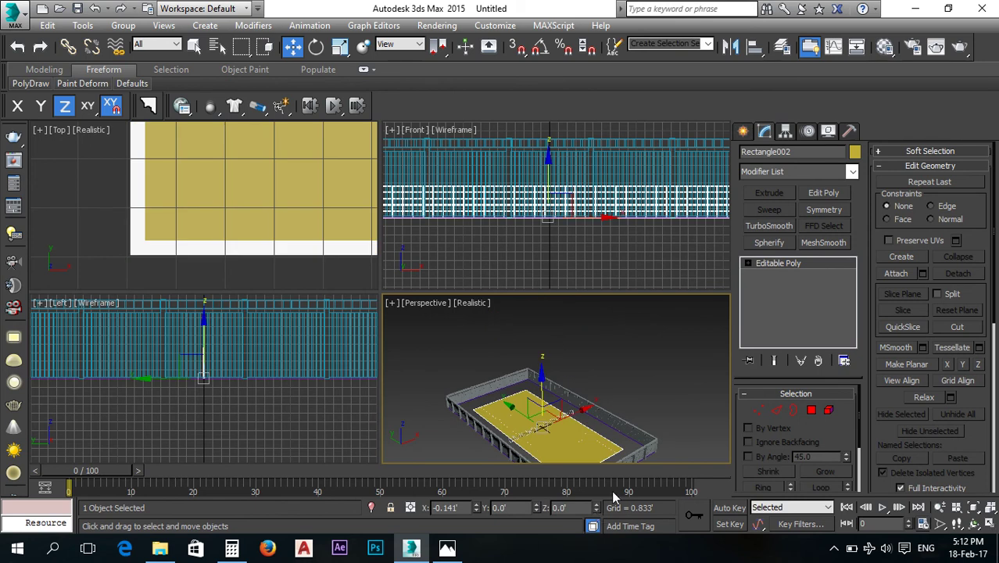
Change the ground plane's object color to the orange-brown swatch.
{"action": "middle_click_drag", "start_coordinate": [630, 432], "coordinate": [552, 412], "text": "alt"}
{"action": "scroll", "coordinate": [544, 434], "scroll_direction": "up", "scroll_amount": 6}
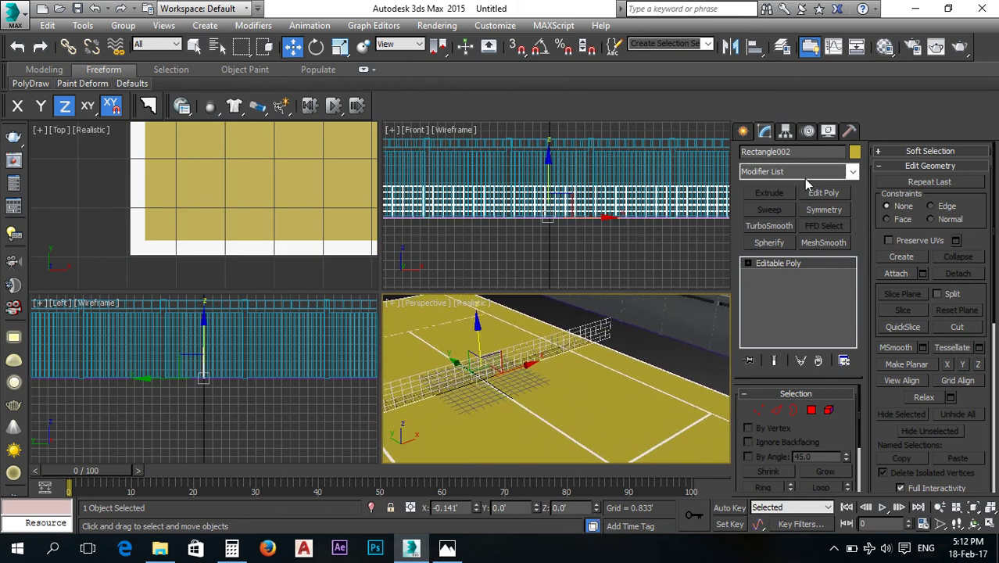
{"action": "left_click", "coordinate": [855, 153]}
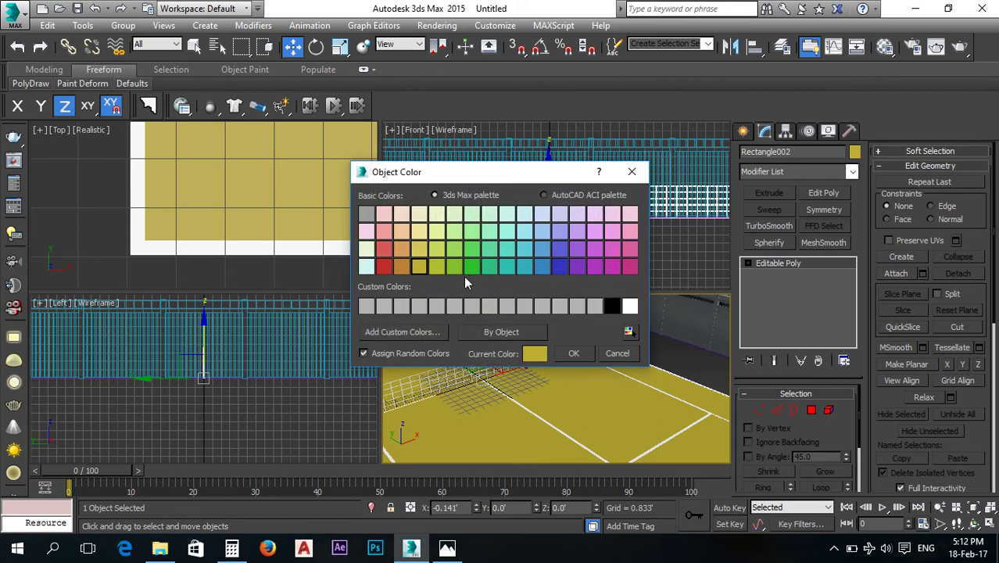
{"action": "left_click", "coordinate": [402, 267]}
{"action": "left_click", "coordinate": [582, 356]}
Lower the ground plane slightly below the court lines by setting its Z position to -0.01'.
{"action": "scroll", "coordinate": [518, 363], "scroll_direction": "down", "scroll_amount": 6}
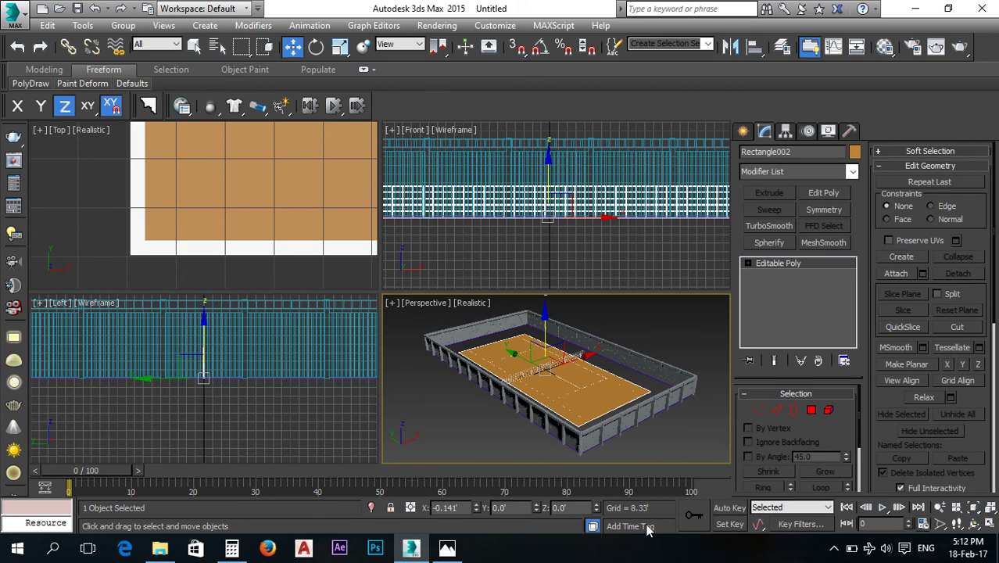
{"action": "type", "text": "-0"}
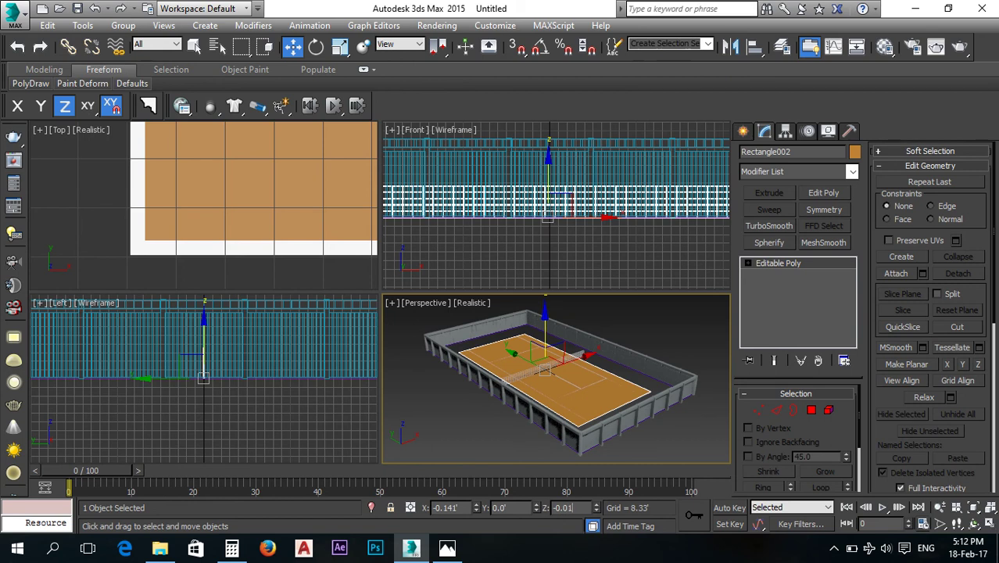
{"action": "type", "text": ".01"}
{"action": "key", "text": "Return"}
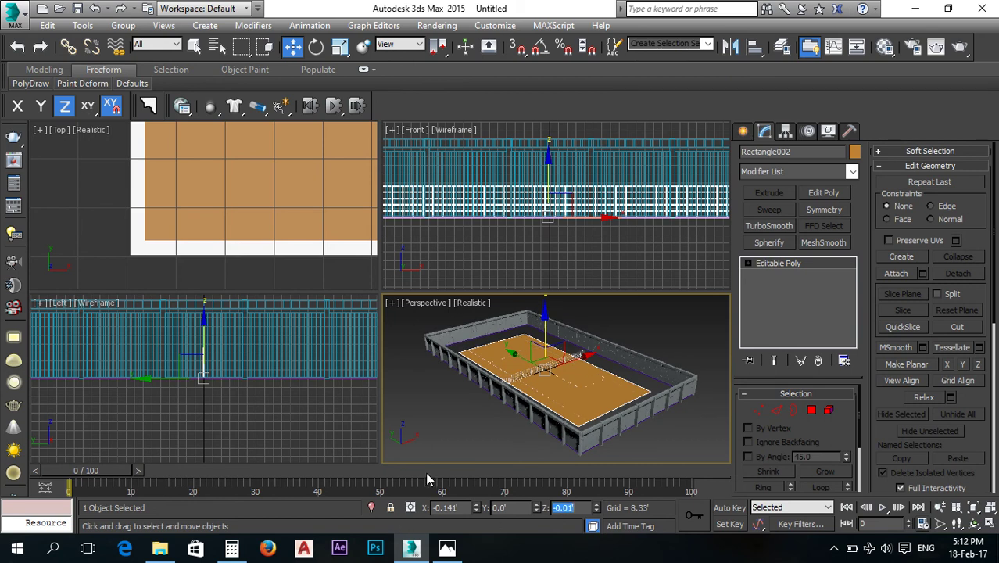
Deselect the ground plane, render the Perspective view to check the court surface, and close the render.
{"action": "left_click", "coordinate": [452, 436]}
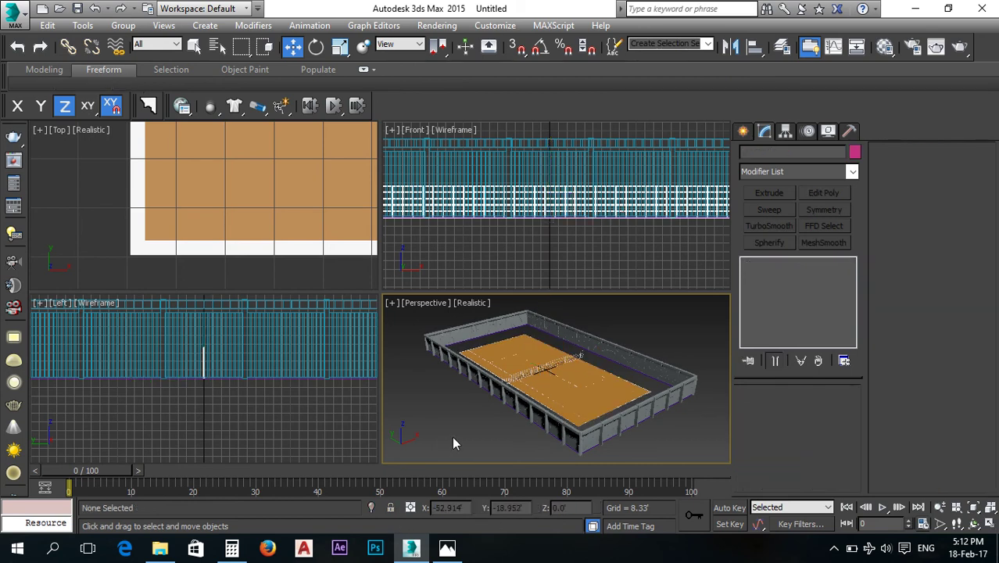
{"action": "left_click", "coordinate": [960, 47]}
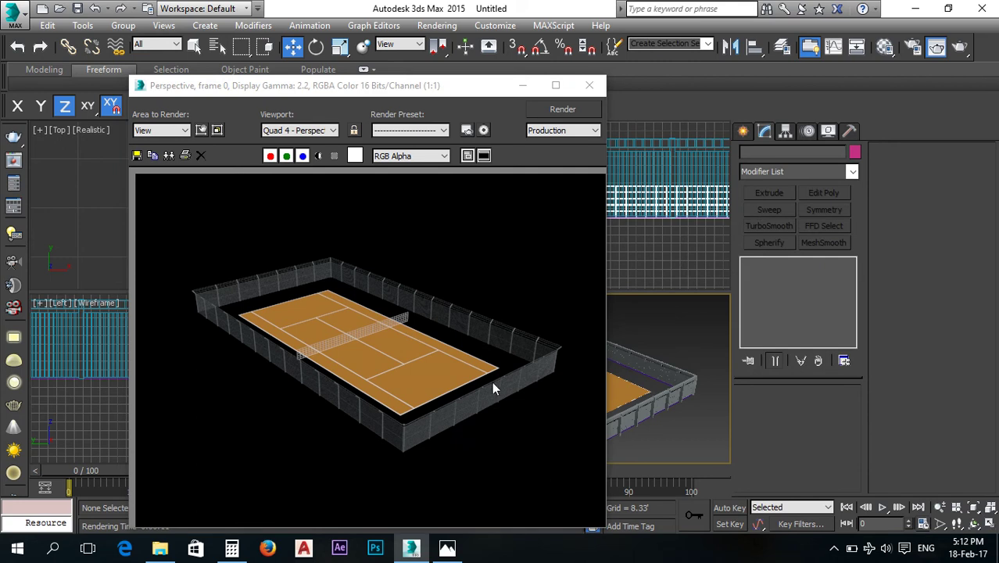
{"action": "left_click", "coordinate": [591, 86]}
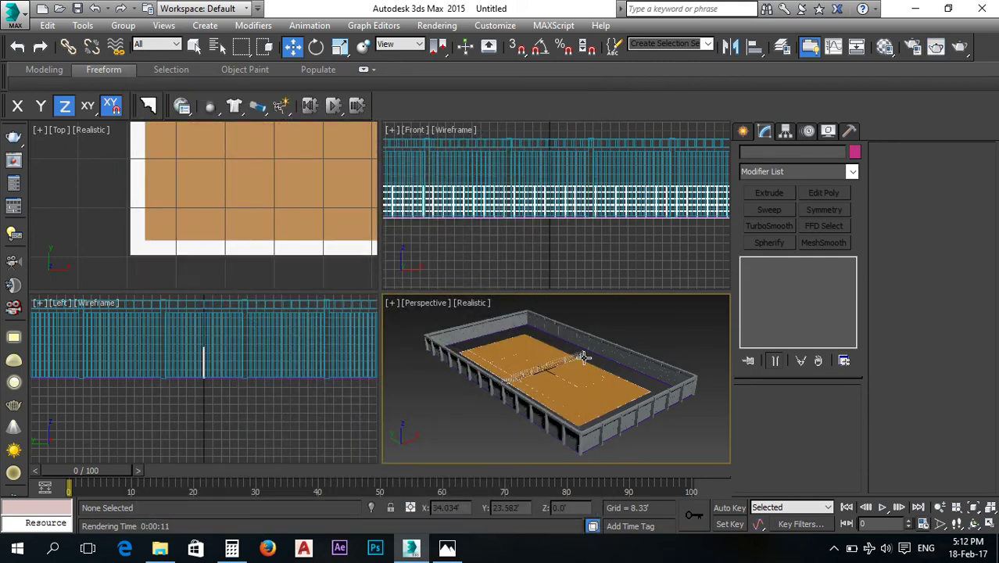
Move the ground plane's two vertices at the positive-Y end out along Y to line up with the fence.
{"action": "left_click", "coordinate": [607, 393]}
{"action": "scroll", "coordinate": [242, 192], "scroll_direction": "down", "scroll_amount": 8}
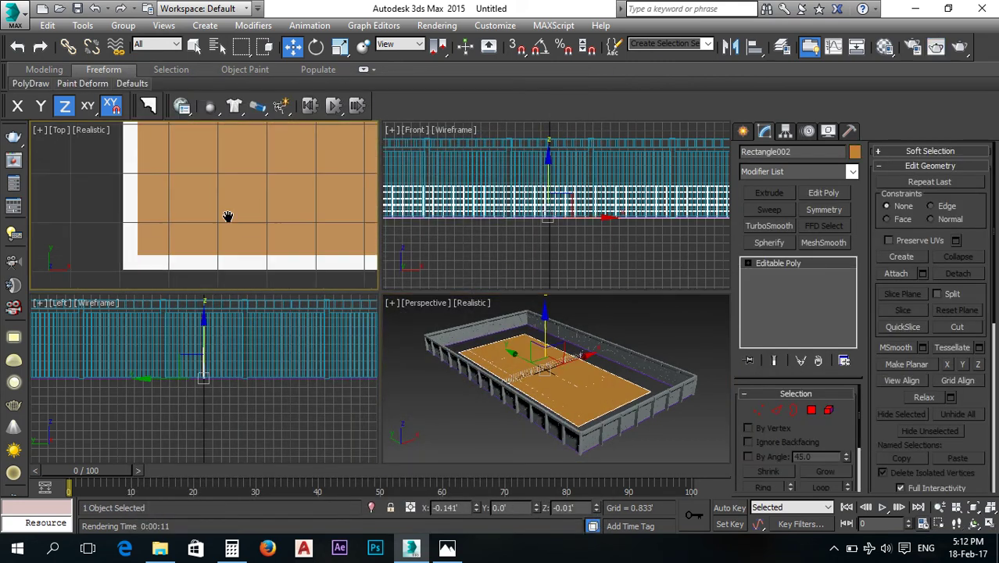
{"action": "middle_click_drag", "start_coordinate": [246, 195], "coordinate": [202, 283]}
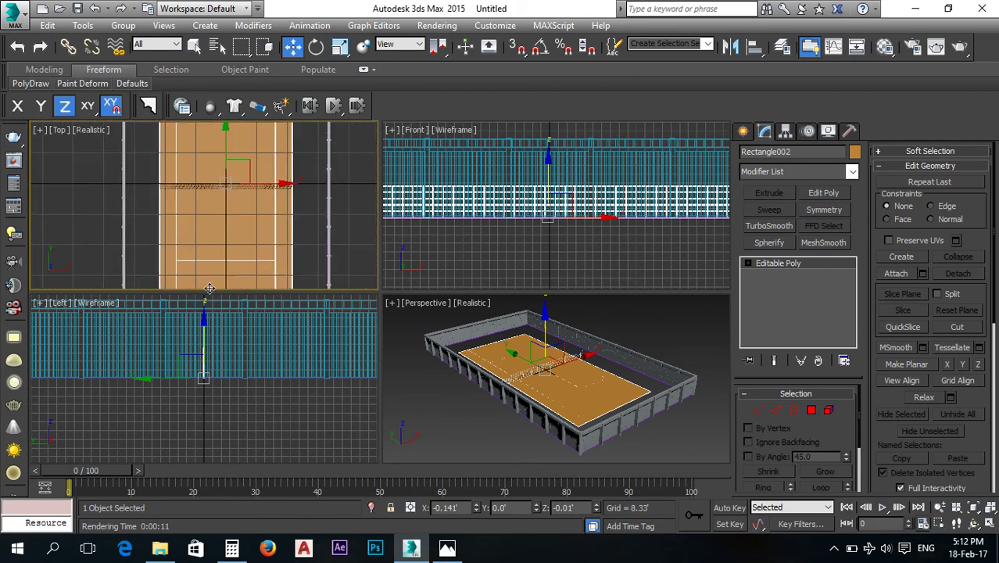
{"action": "left_click", "coordinate": [759, 409]}
{"action": "middle_click_drag", "start_coordinate": [204, 202], "coordinate": [208, 251]}
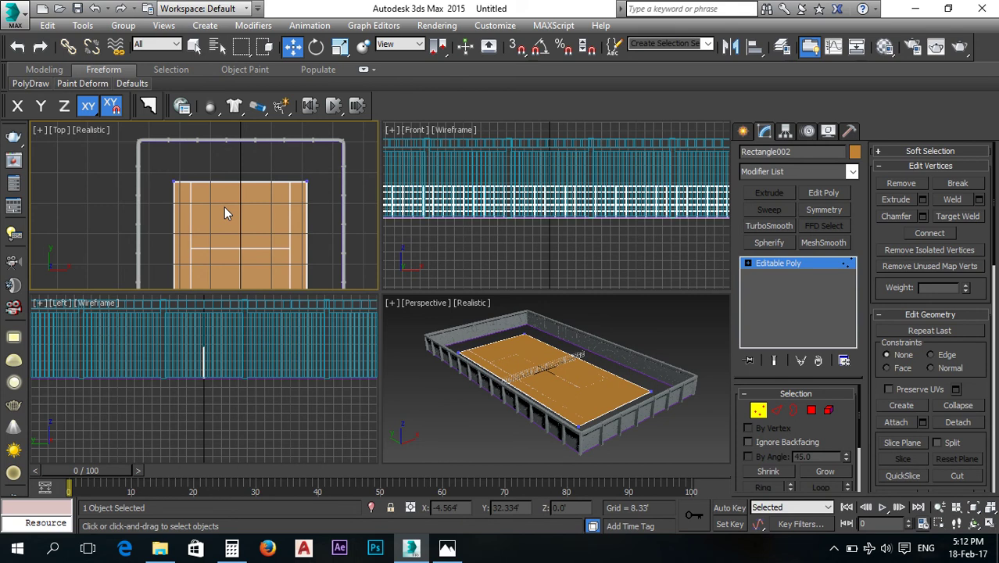
{"action": "left_click_drag", "start_coordinate": [111, 156], "coordinate": [350, 201]}
{"action": "left_click_drag", "start_coordinate": [247, 156], "coordinate": [243, 104]}
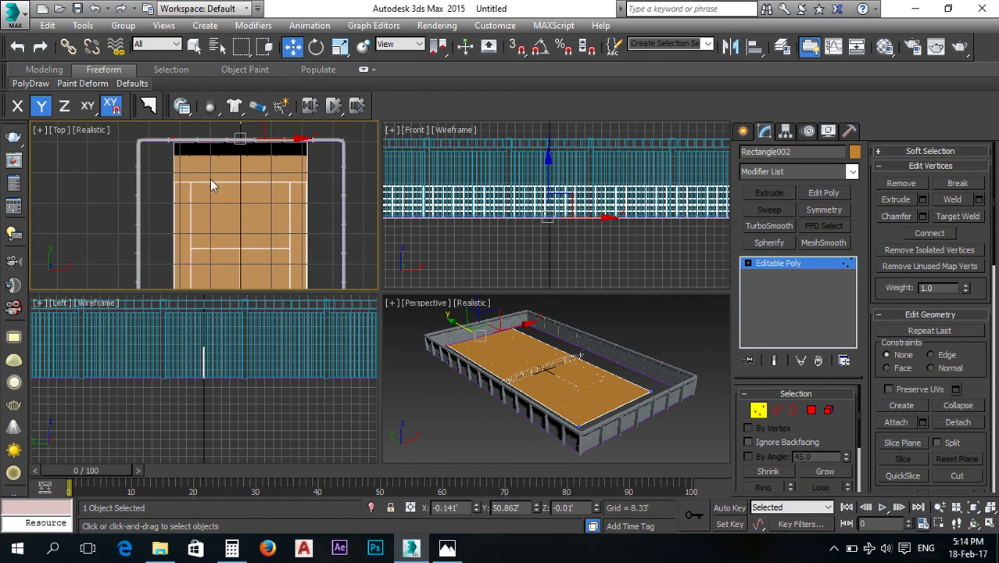
{"action": "middle_click_drag", "start_coordinate": [231, 168], "coordinate": [251, 221]}
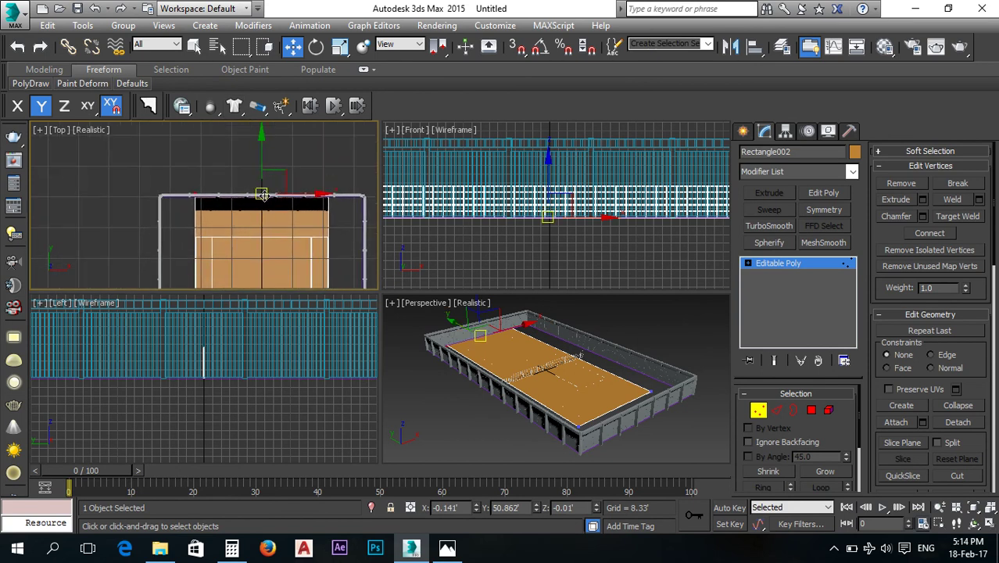
{"action": "scroll", "coordinate": [265, 187], "scroll_direction": "up", "scroll_amount": 8}
{"action": "scroll", "coordinate": [266, 183], "scroll_direction": "up", "scroll_amount": 3}
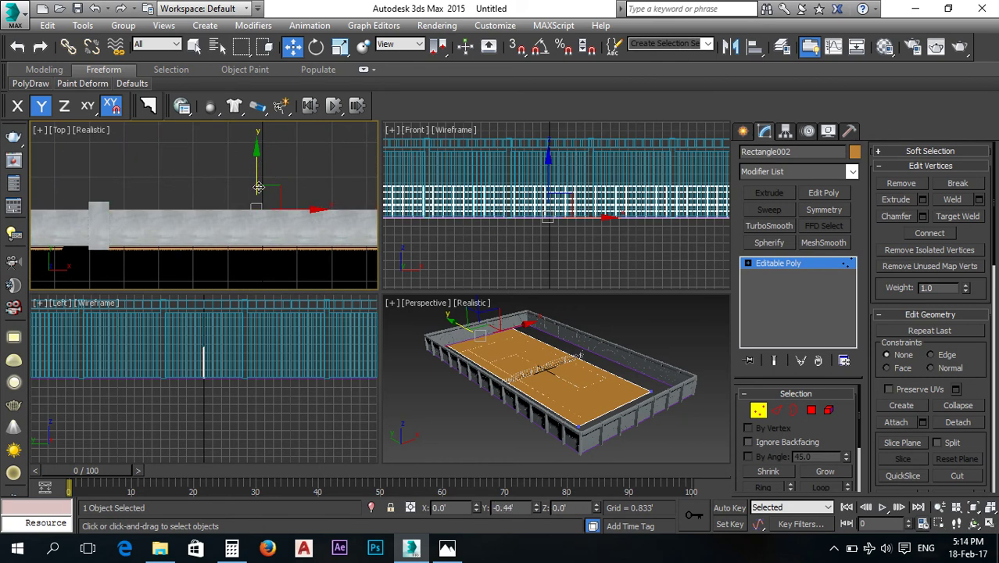
Move the ground plane's two vertices at the negative-Y end out to the fence, at Y about -50.5'.
{"action": "scroll", "coordinate": [255, 184], "scroll_direction": "down", "scroll_amount": 8}
{"action": "middle_click_drag", "start_coordinate": [250, 214], "coordinate": [234, 178]}
{"action": "left_click_drag", "start_coordinate": [235, 178], "coordinate": [219, 223]}
{"action": "scroll", "coordinate": [242, 224], "scroll_direction": "up", "scroll_amount": 3}
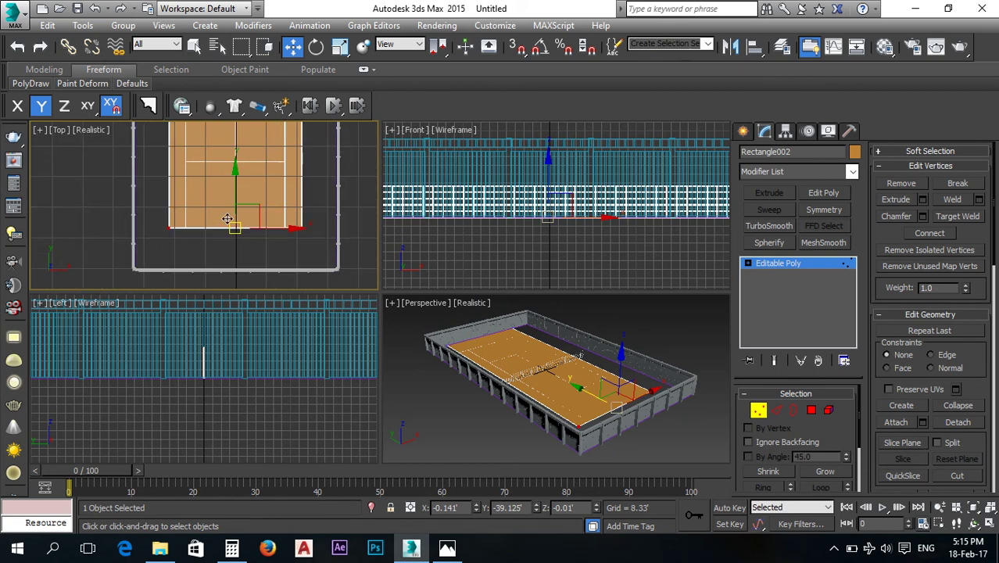
{"action": "mouse_move", "coordinate": [231, 228]}
{"action": "left_mouse_down"}
{"action": "mouse_move", "coordinate": [235, 201]}
{"action": "mouse_move", "coordinate": [234, 241]}
{"action": "left_mouse_up"}
{"action": "scroll", "coordinate": [235, 239], "scroll_direction": "down", "scroll_amount": 5}
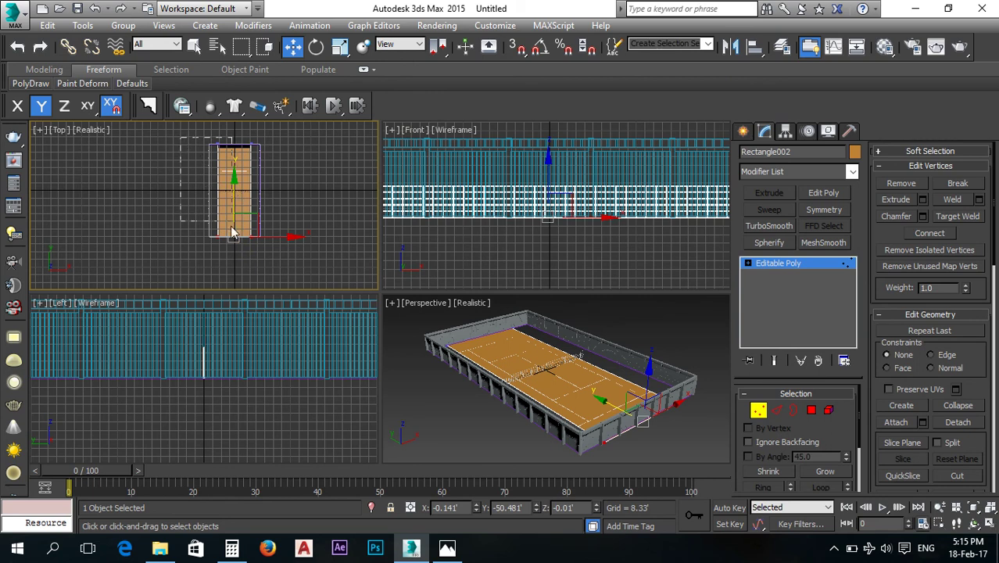
Move the ground plane's two vertices on the negative-X side out to the fence, at X about -27.9'.
{"action": "key", "text": "ctrl+z"}
{"action": "scroll", "coordinate": [227, 206], "scroll_direction": "up", "scroll_amount": 2}
{"action": "scroll", "coordinate": [228, 206], "scroll_direction": "up", "scroll_amount": 3}
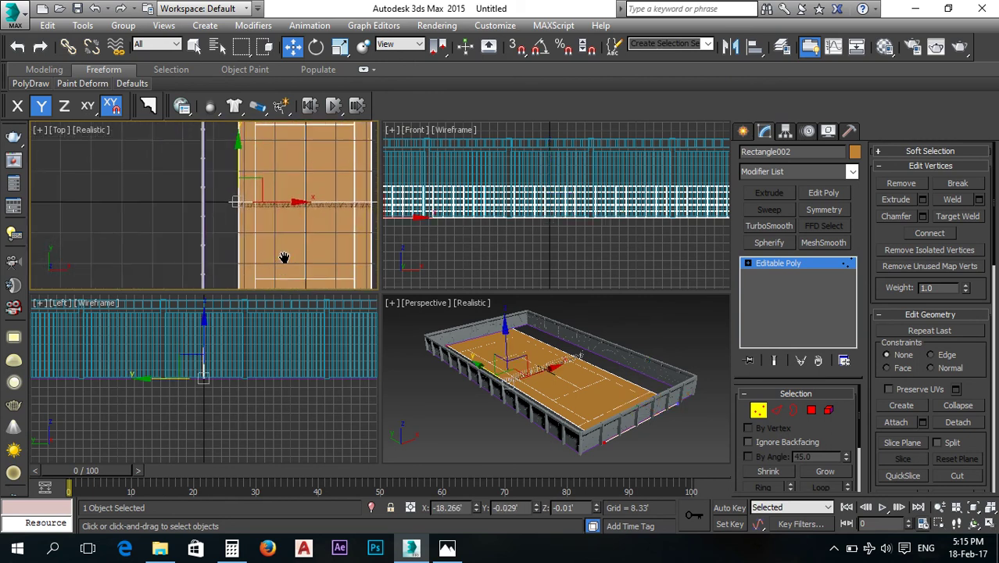
{"action": "key", "text": "F5"}
{"action": "left_click_drag", "start_coordinate": [272, 218], "coordinate": [259, 220]}
{"action": "scroll", "coordinate": [202, 208], "scroll_direction": "down", "scroll_amount": 4}
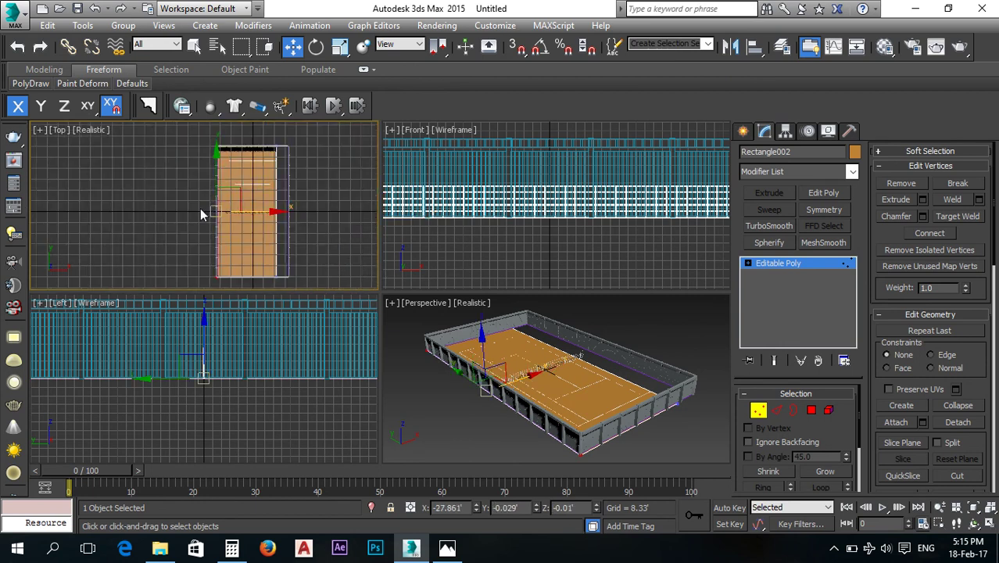
Move the ground plane's two vertices on the positive-X side out to the fence, at X about 27.9'.
{"action": "key", "text": "ctrl+z"}
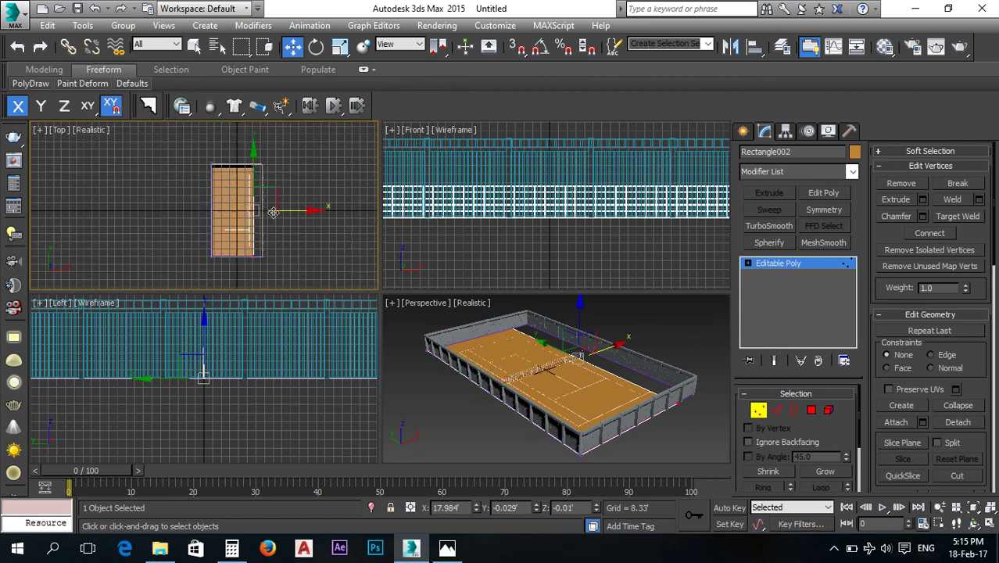
{"action": "scroll", "coordinate": [271, 216], "scroll_direction": "up", "scroll_amount": 4}
{"action": "left_click_drag", "start_coordinate": [251, 211], "coordinate": [245, 234]}
{"action": "scroll", "coordinate": [244, 228], "scroll_direction": "up", "scroll_amount": 3}
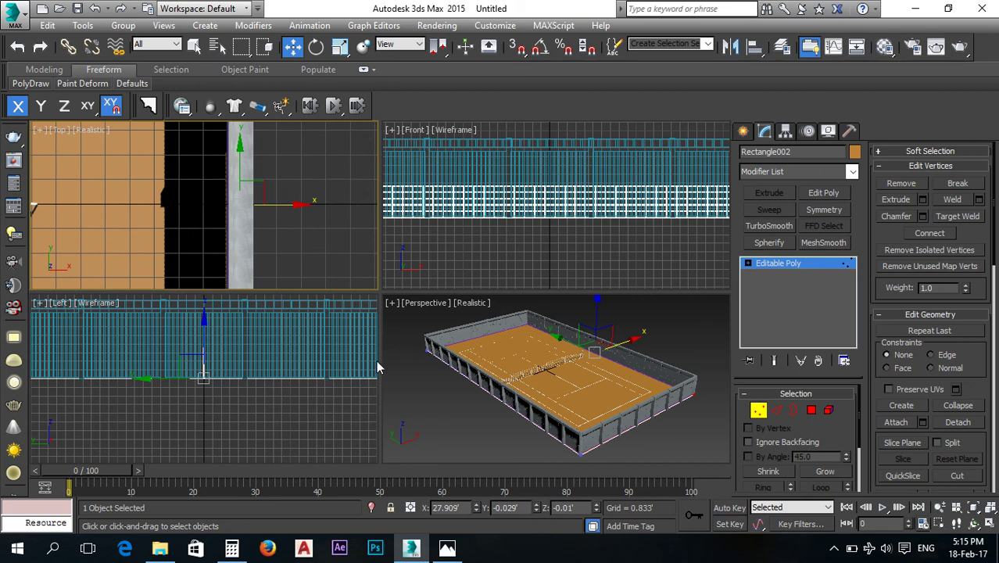
Clear the vertex selection and turn off Shadows in the Top viewport.
{"action": "left_click", "coordinate": [475, 424]}
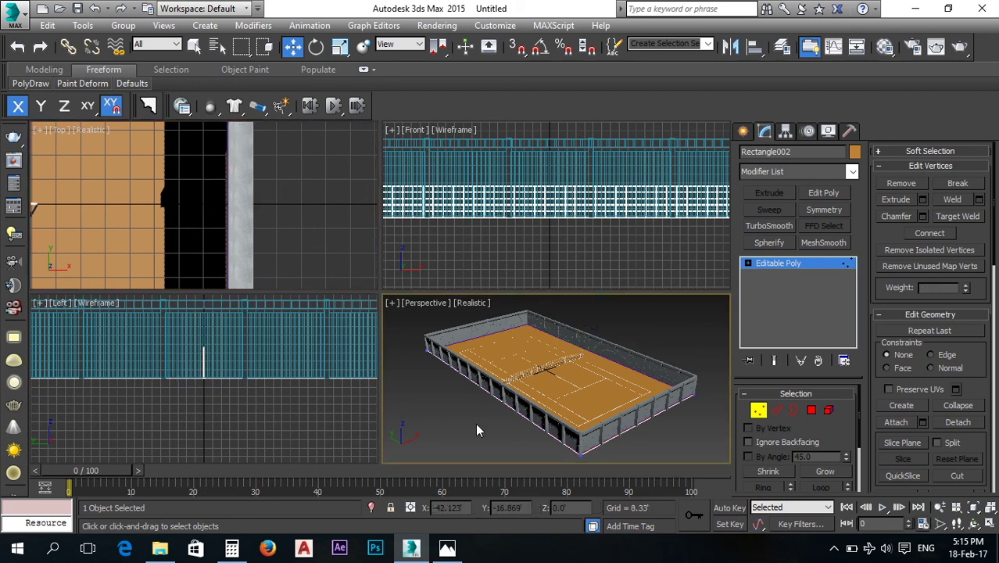
{"action": "left_click", "coordinate": [96, 130]}
{"action": "mouse_move", "coordinate": [222, 344]}
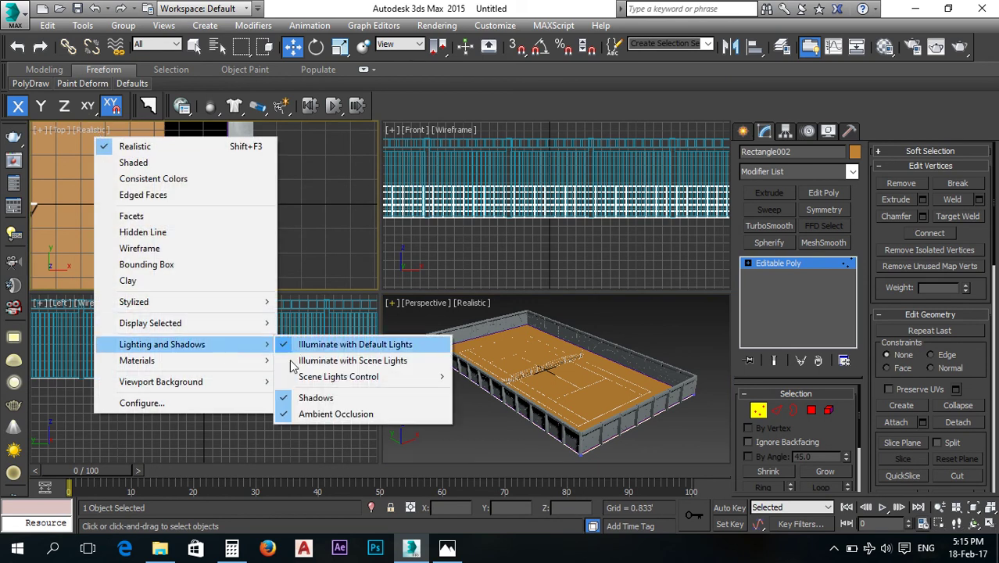
{"action": "left_click", "coordinate": [313, 398]}
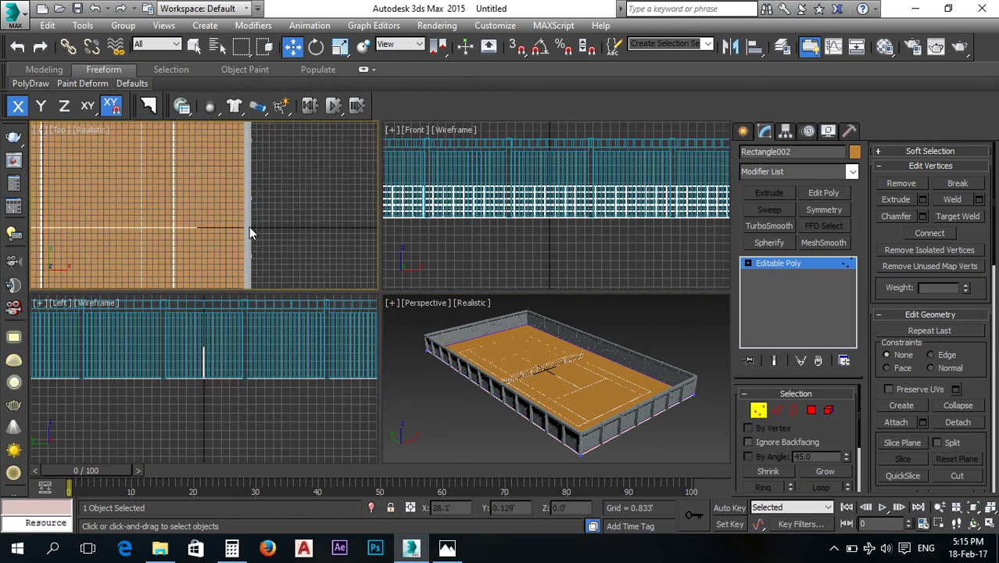
Leave vertex editing, deselect the ground plane and render the whole court from the Perspective view.
{"action": "right_click", "coordinate": [519, 428]}
{"action": "left_click", "coordinate": [759, 409]}
{"action": "left_click", "coordinate": [705, 360]}
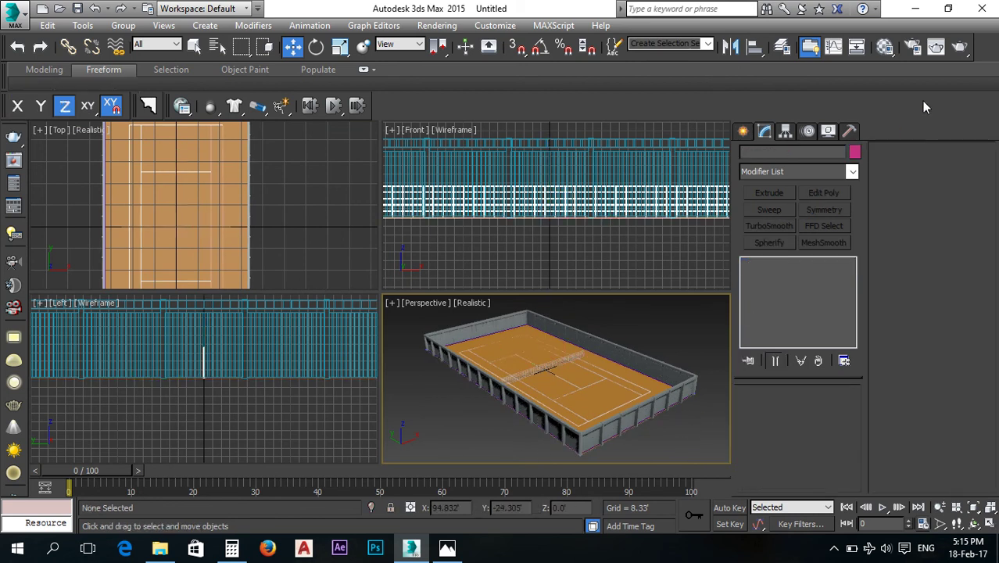
{"action": "left_click", "coordinate": [960, 46]}
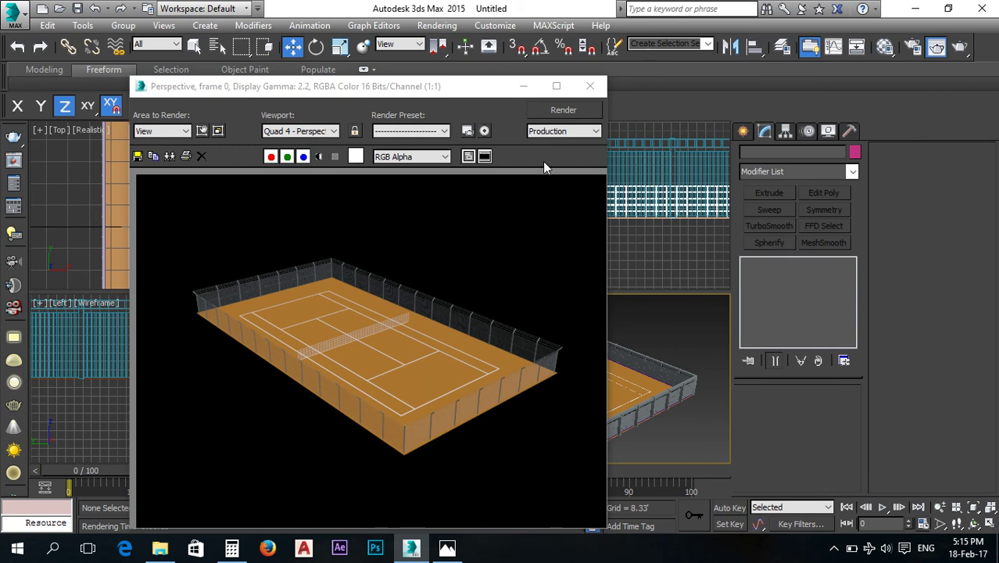
{"action": "left_click", "coordinate": [590, 86]}
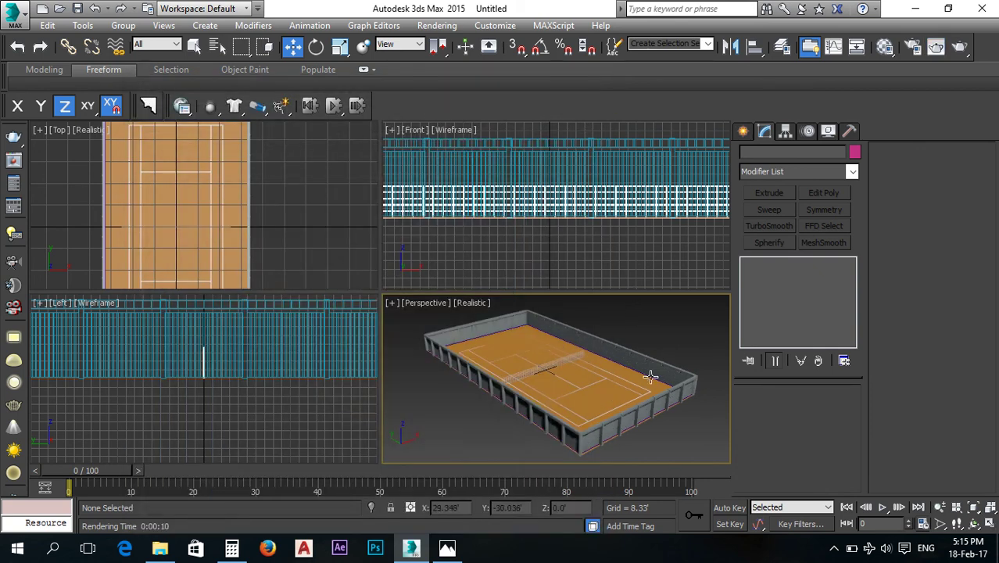
Render a close-up of the chainlink fence corner from the Perspective view and close the render.
{"action": "scroll", "coordinate": [647, 382], "scroll_direction": "up", "scroll_amount": 6}
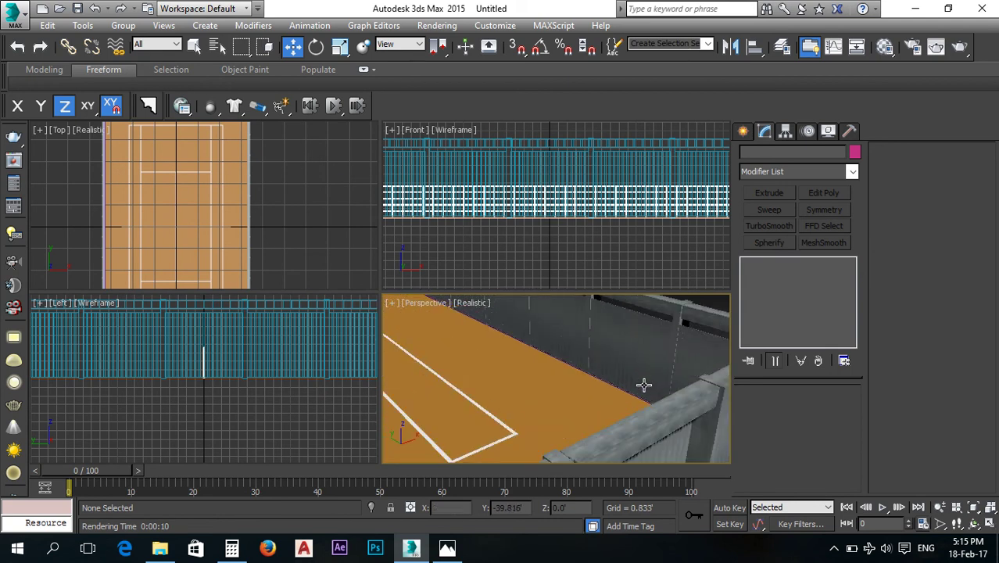
{"action": "middle_click_drag", "start_coordinate": [644, 381], "coordinate": [598, 344]}
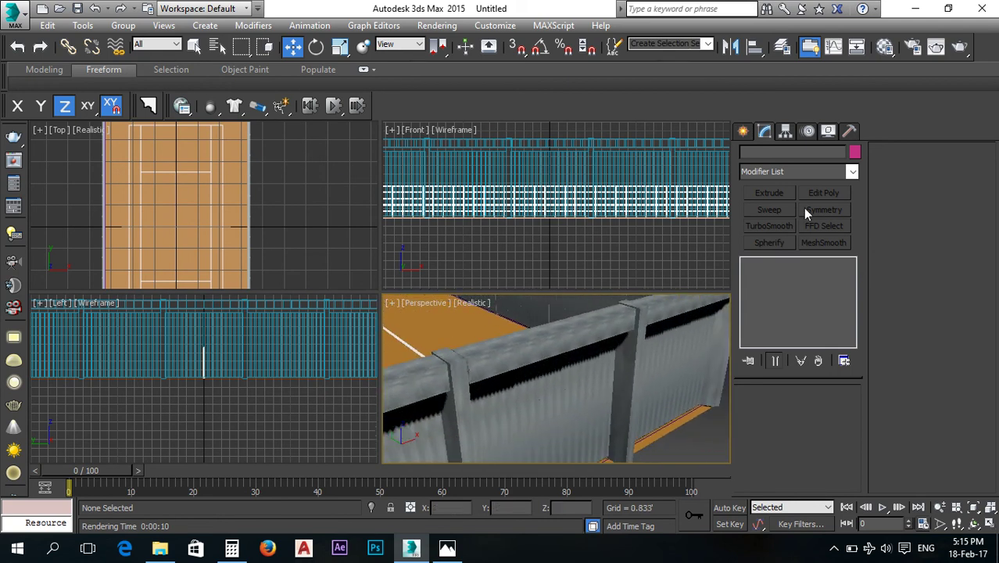
{"action": "left_click", "coordinate": [960, 47]}
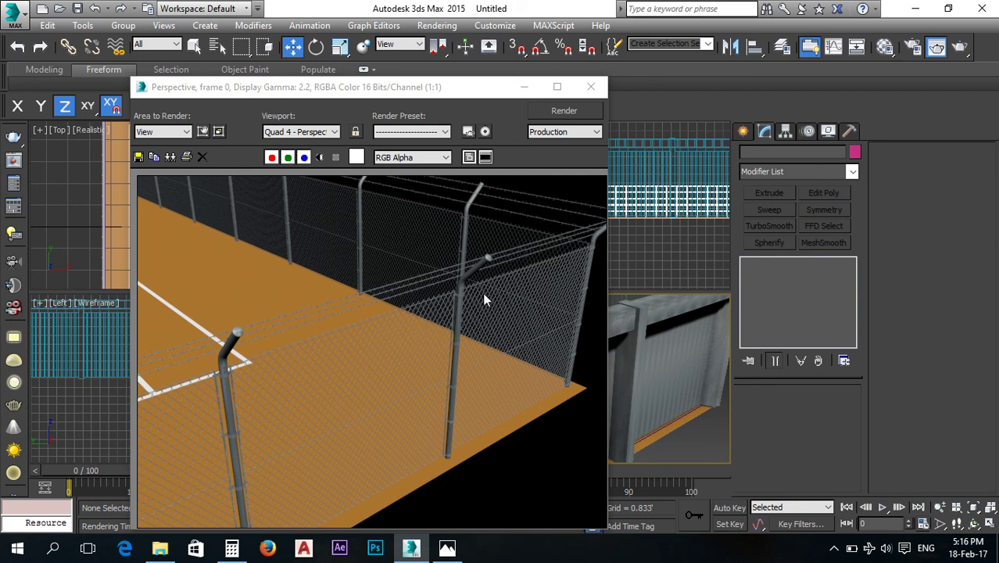
{"action": "left_click", "coordinate": [590, 87]}
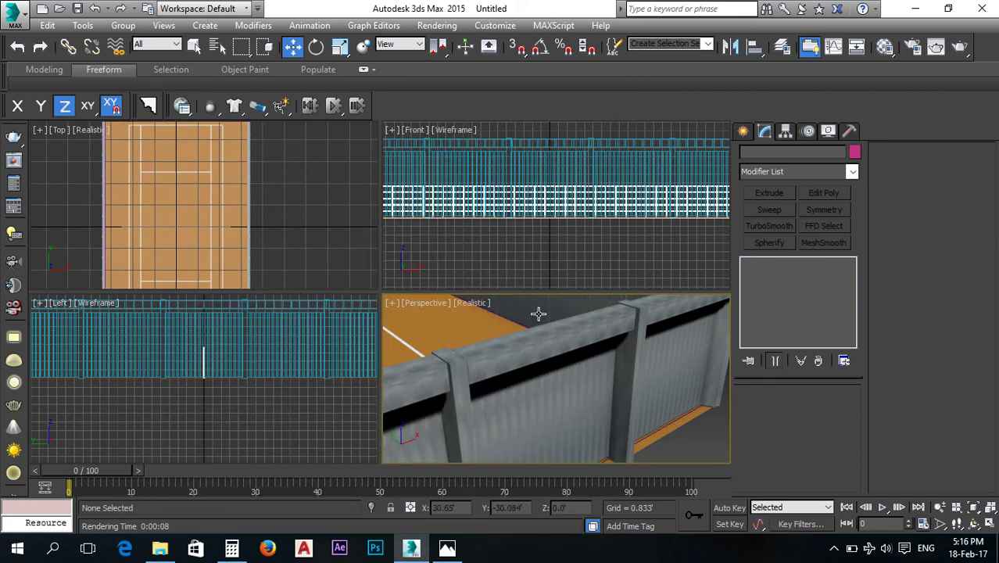
Configure the Perspective viewport's statistics to count Total + Selection and apply the setting.
{"action": "scroll", "coordinate": [538, 314], "scroll_direction": "down", "scroll_amount": 15}
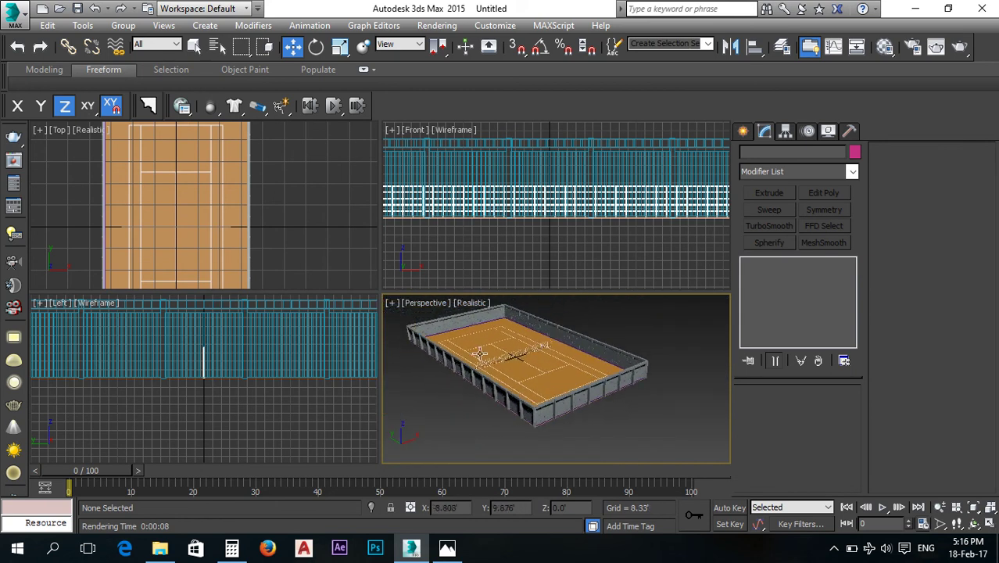
{"action": "left_click", "coordinate": [392, 302]}
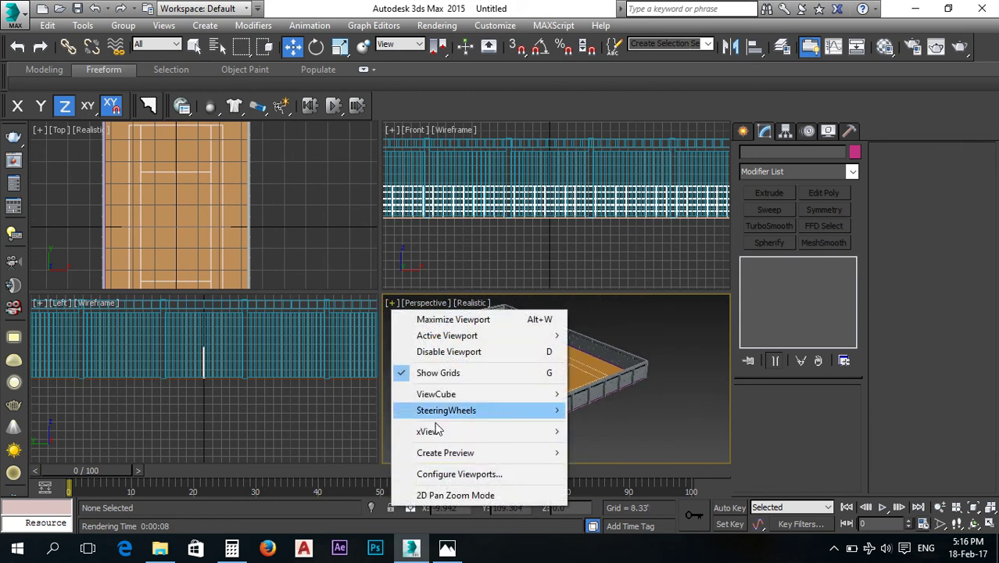
{"action": "left_click", "coordinate": [453, 474]}
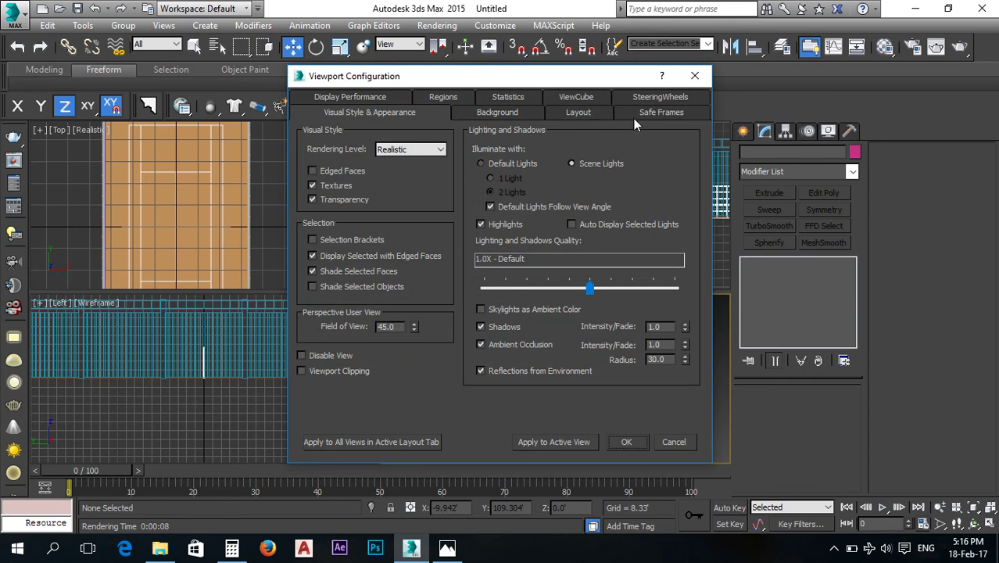
{"action": "left_click", "coordinate": [496, 115]}
{"action": "left_click", "coordinate": [561, 112]}
{"action": "left_click", "coordinate": [633, 112]}
{"action": "left_click", "coordinate": [634, 99]}
{"action": "left_click", "coordinate": [591, 112]}
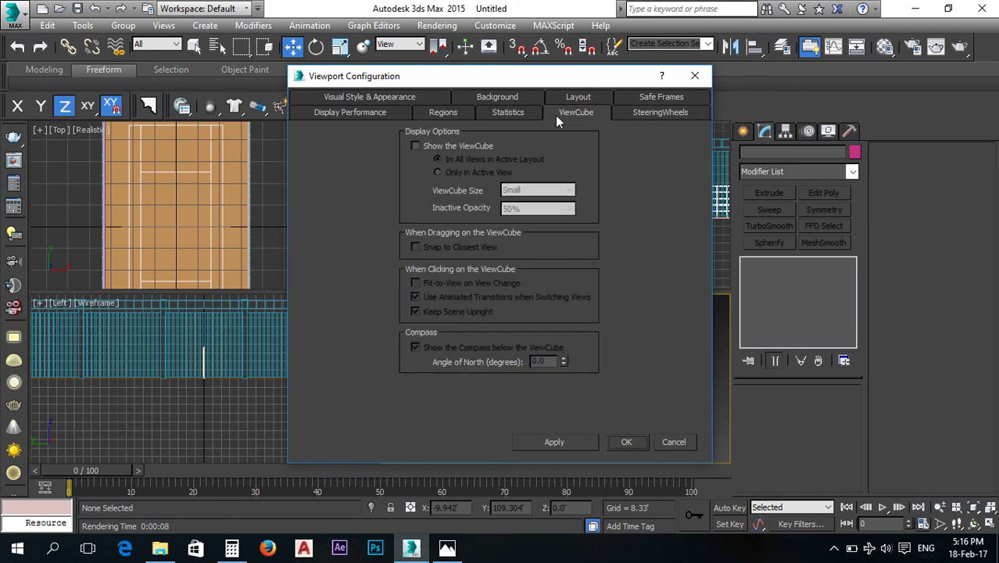
{"action": "left_click", "coordinate": [501, 116]}
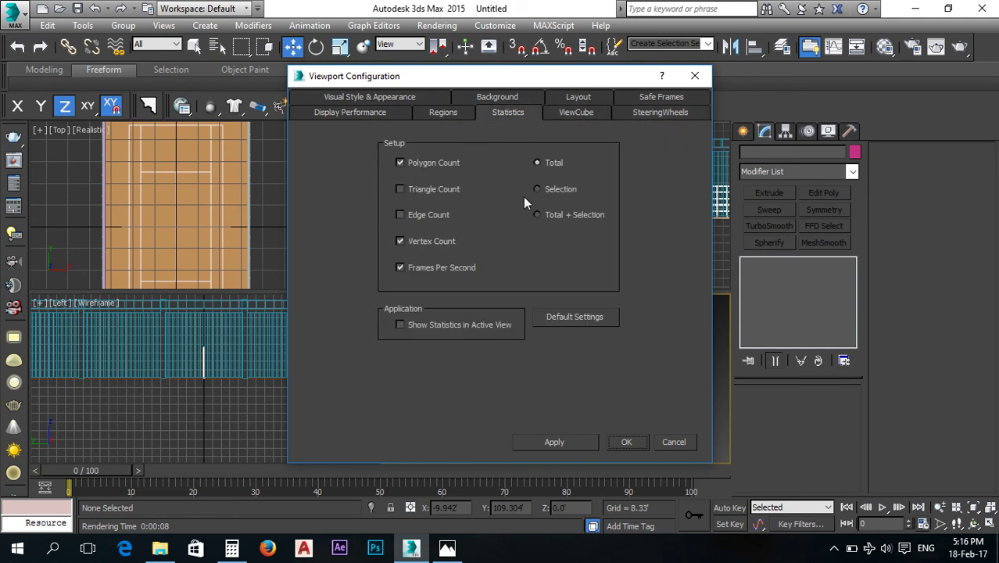
{"action": "left_click", "coordinate": [537, 215]}
{"action": "left_click", "coordinate": [556, 444]}
{"action": "left_click", "coordinate": [627, 442]}
{"action": "middle_click_drag", "start_coordinate": [438, 365], "coordinate": [470, 372]}
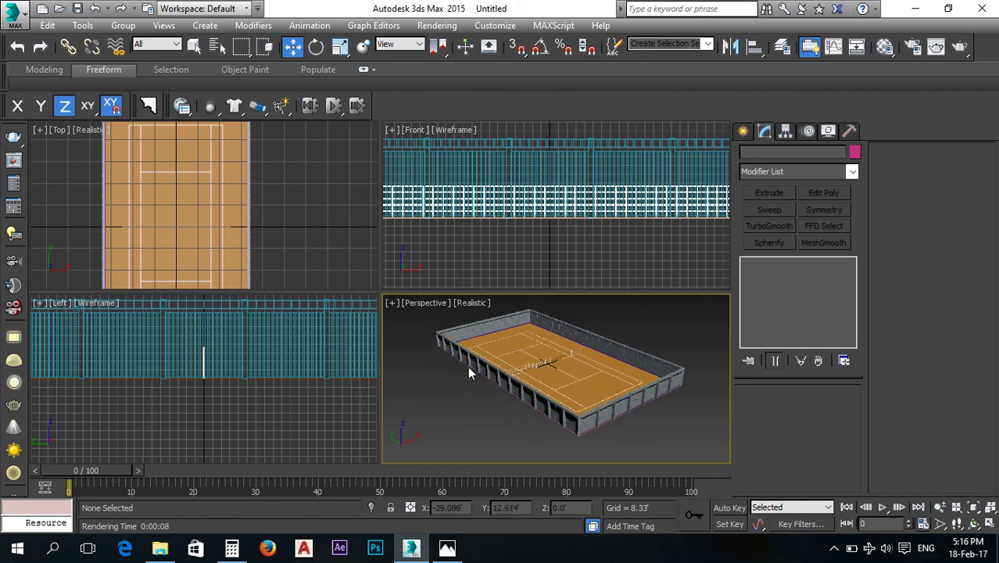
Turn on Show Statistics in Active View for the Perspective viewport.
{"action": "left_click", "coordinate": [394, 302]}
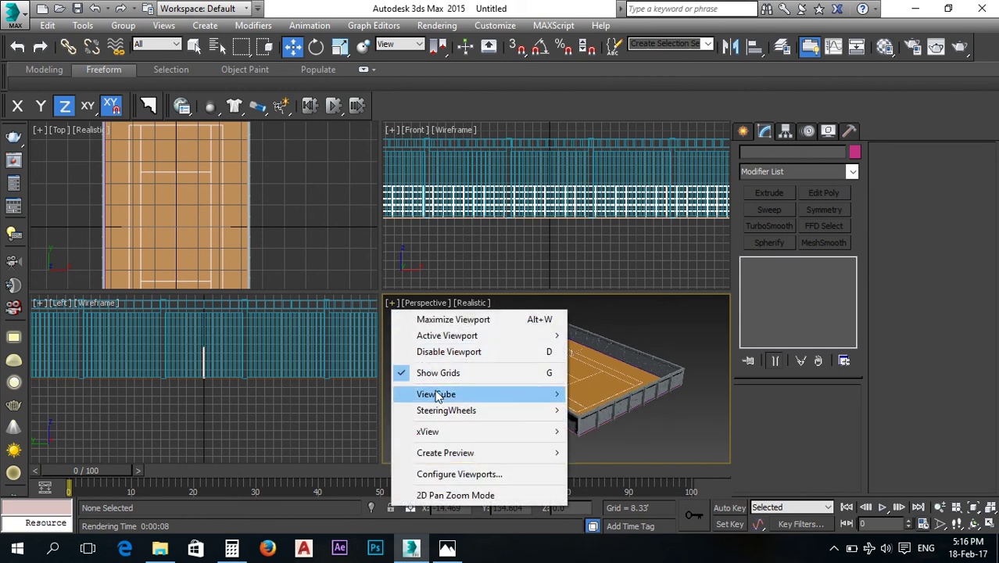
{"action": "left_click", "coordinate": [450, 475]}
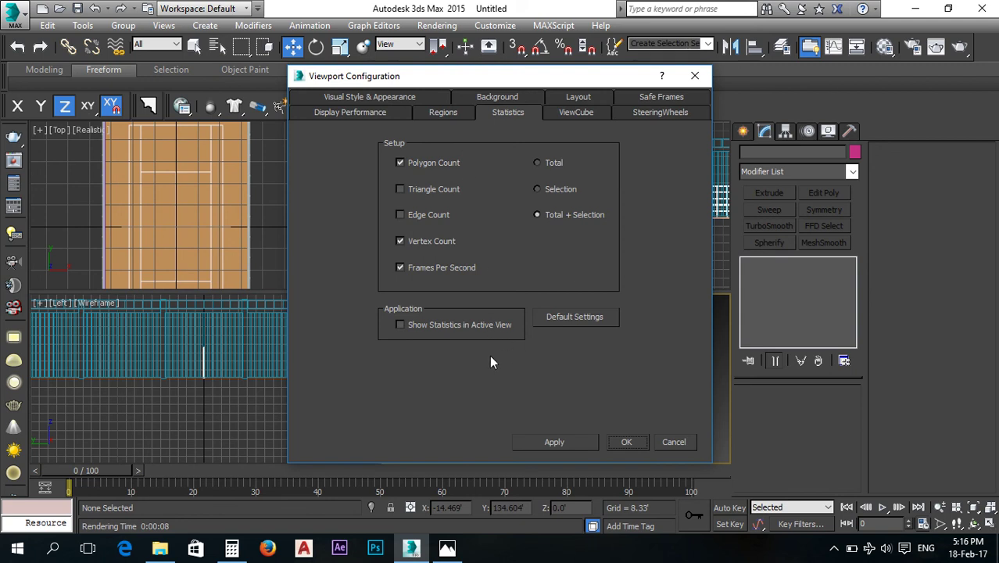
{"action": "left_click", "coordinate": [405, 325]}
{"action": "left_click", "coordinate": [570, 442]}
{"action": "left_click", "coordinate": [627, 443]}
Examine the viewport's polygon and vertex statistics and inspect the court, net and fence from several angles.
{"action": "middle_click_drag", "start_coordinate": [450, 364], "coordinate": [443, 369], "text": "alt"}
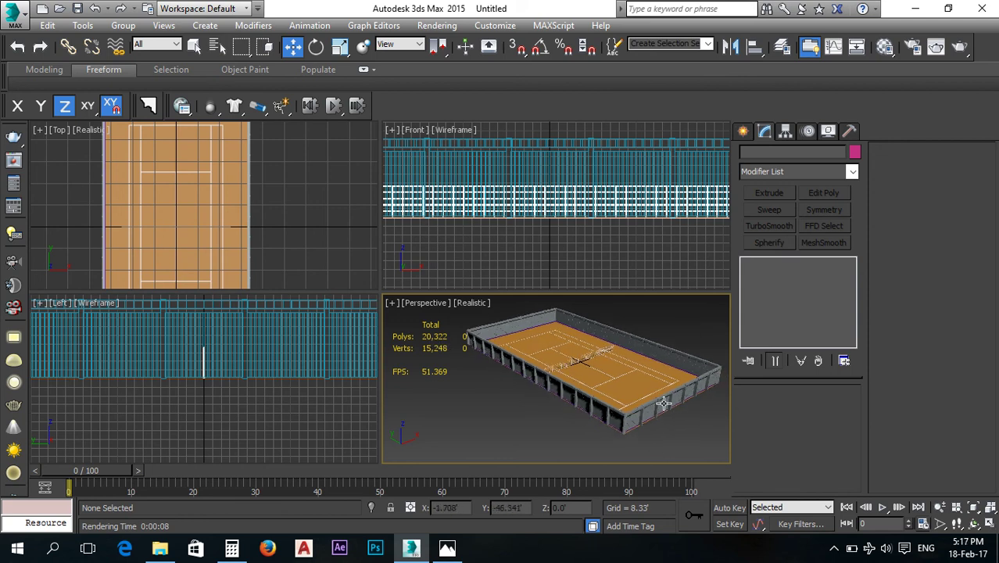
{"action": "middle_click_drag", "start_coordinate": [659, 414], "coordinate": [639, 418], "text": "alt"}
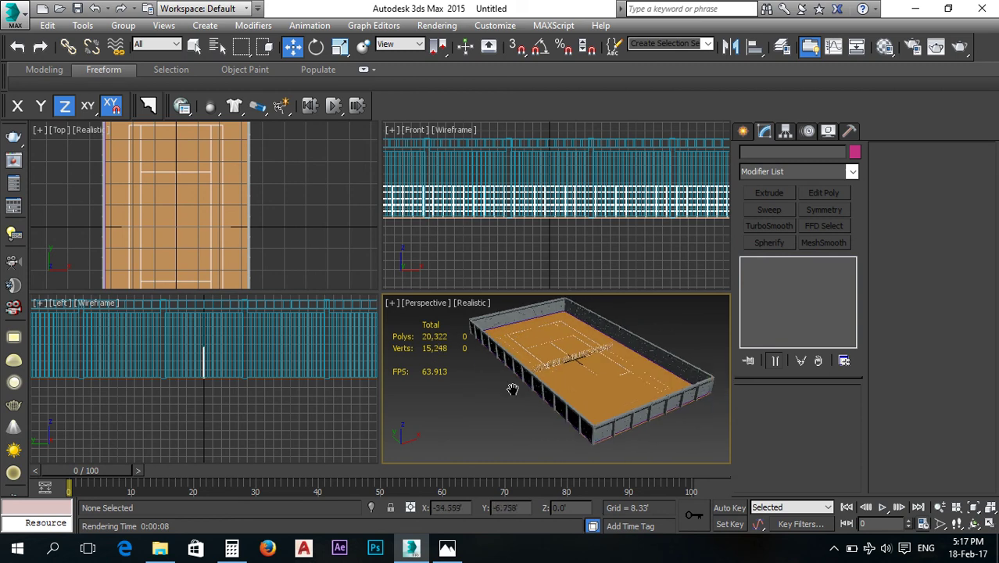
{"action": "scroll", "coordinate": [581, 361], "scroll_direction": "up", "scroll_amount": 8}
{"action": "scroll", "coordinate": [598, 395], "scroll_direction": "down", "scroll_amount": 5}
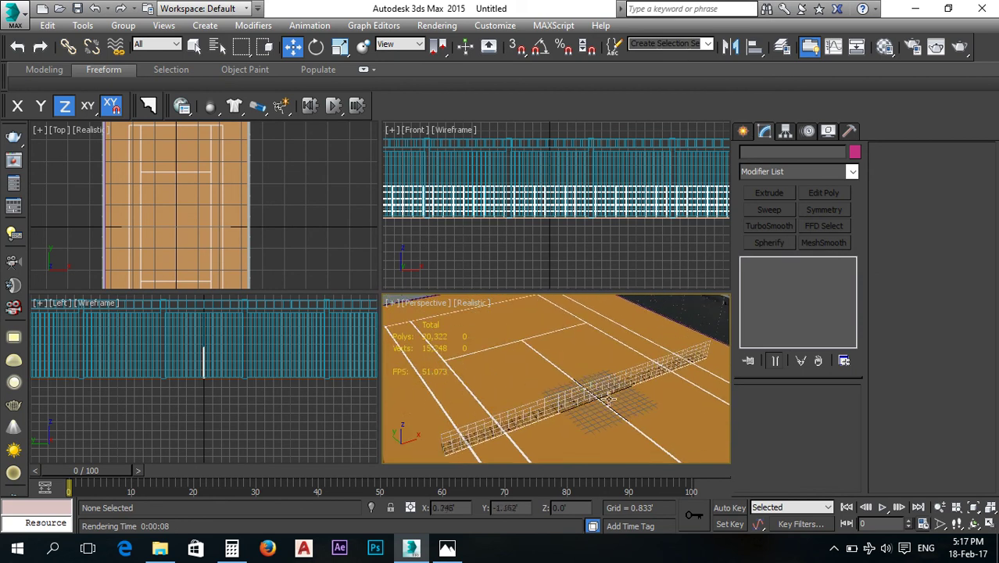
{"action": "scroll", "coordinate": [594, 383], "scroll_direction": "down", "scroll_amount": 4}
{"action": "scroll", "coordinate": [598, 394], "scroll_direction": "down", "scroll_amount": 1}
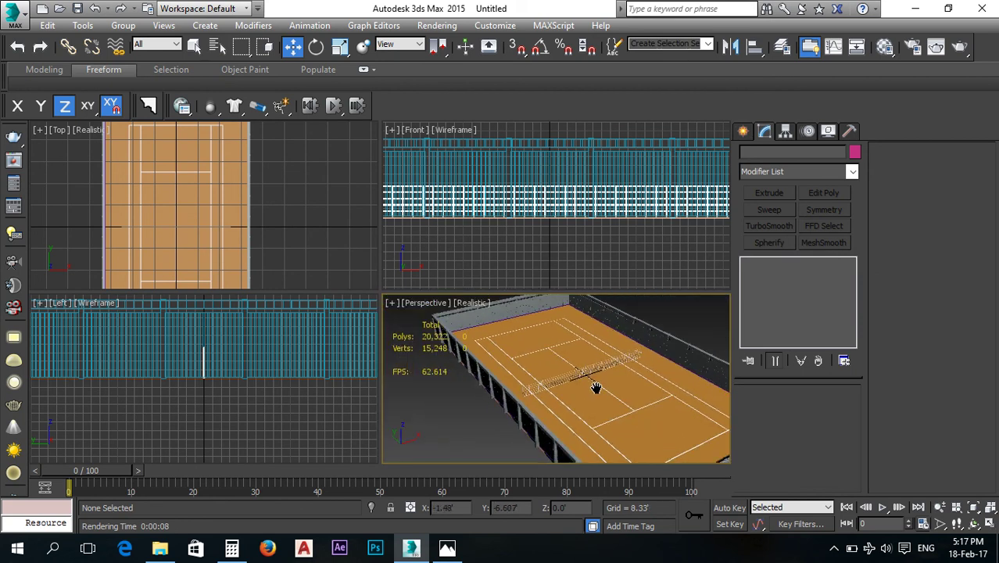
{"action": "middle_click_drag", "start_coordinate": [639, 436], "coordinate": [643, 402], "text": "alt"}
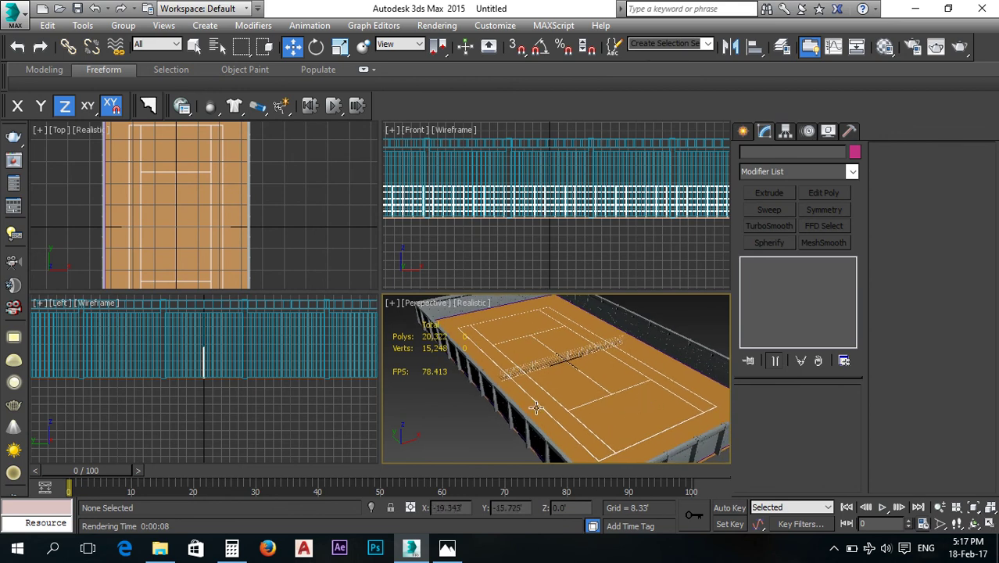
{"action": "middle_click_drag", "start_coordinate": [521, 452], "coordinate": [497, 423], "text": "alt"}
Select the RailClone chainlink fence and set its Global Scale to 163%.
{"action": "left_click", "coordinate": [586, 435]}
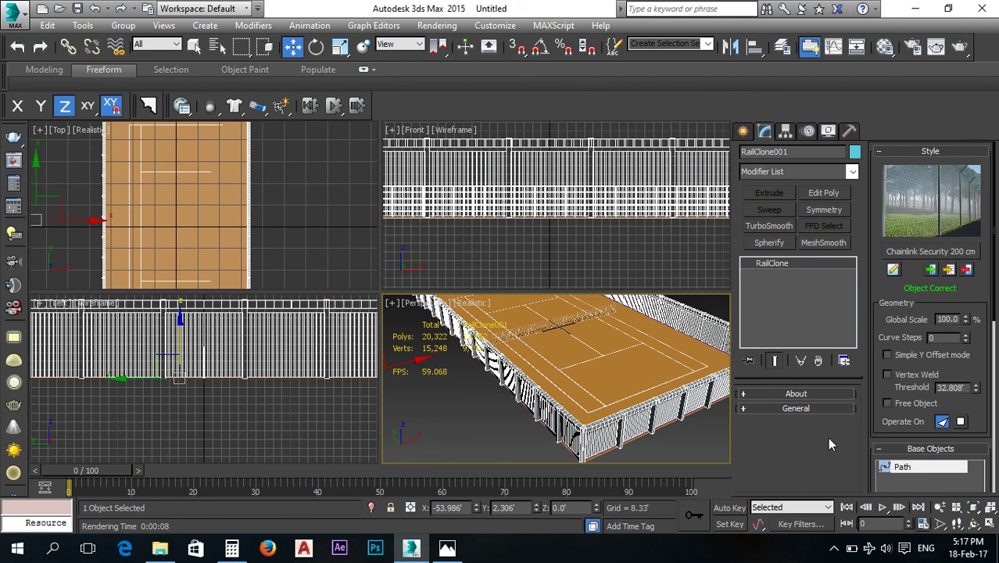
{"action": "left_click_drag", "start_coordinate": [878, 425], "coordinate": [876, 133]}
{"action": "left_click_drag", "start_coordinate": [871, 324], "coordinate": [898, 516]}
{"action": "left_click_drag", "start_coordinate": [964, 324], "coordinate": [969, 272]}
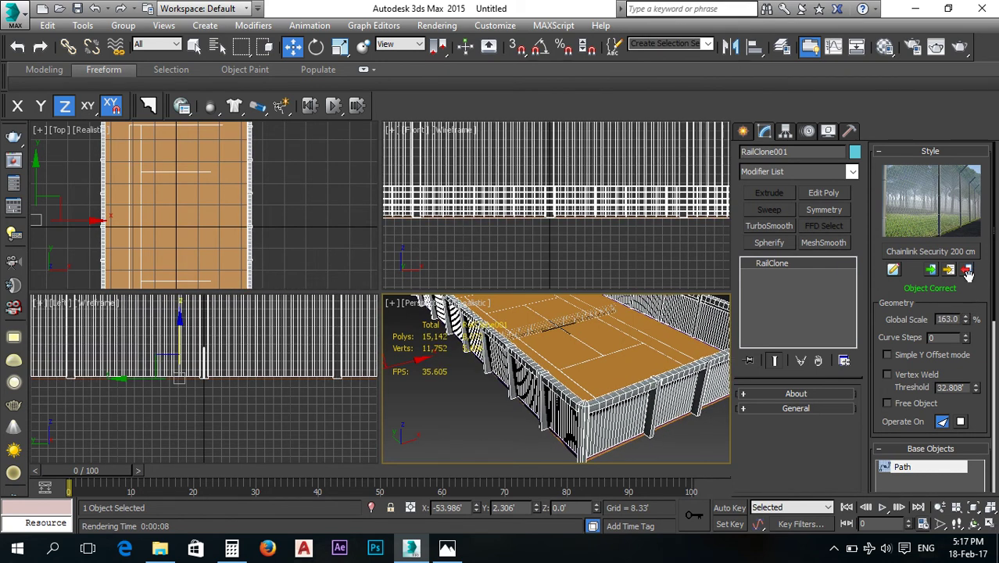
Raise the Length of the fence's spline path to about 2207249, keeping Full Length enabled.
{"action": "left_click_drag", "start_coordinate": [882, 392], "coordinate": [878, 180]}
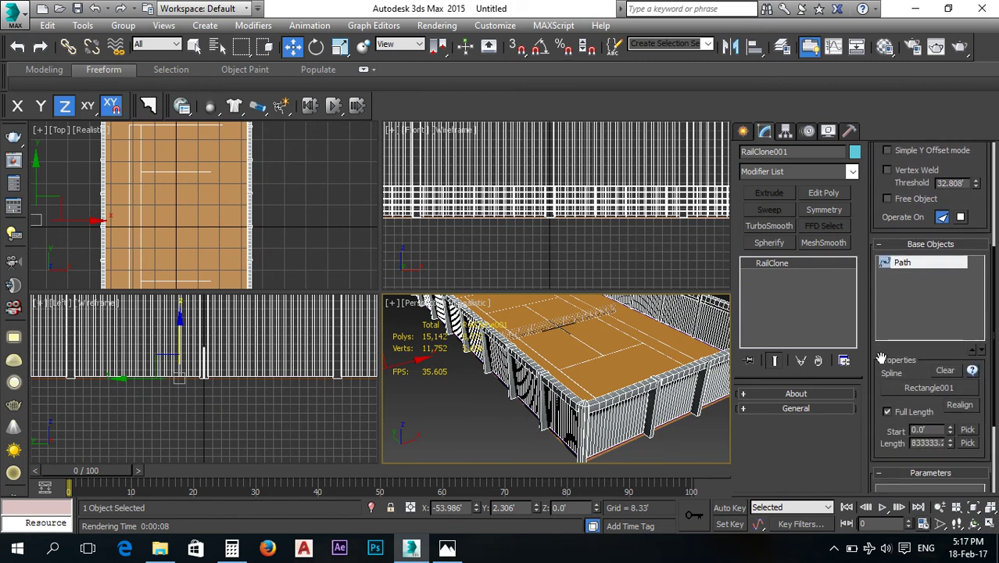
{"action": "left_click_drag", "start_coordinate": [882, 369], "coordinate": [886, 242]}
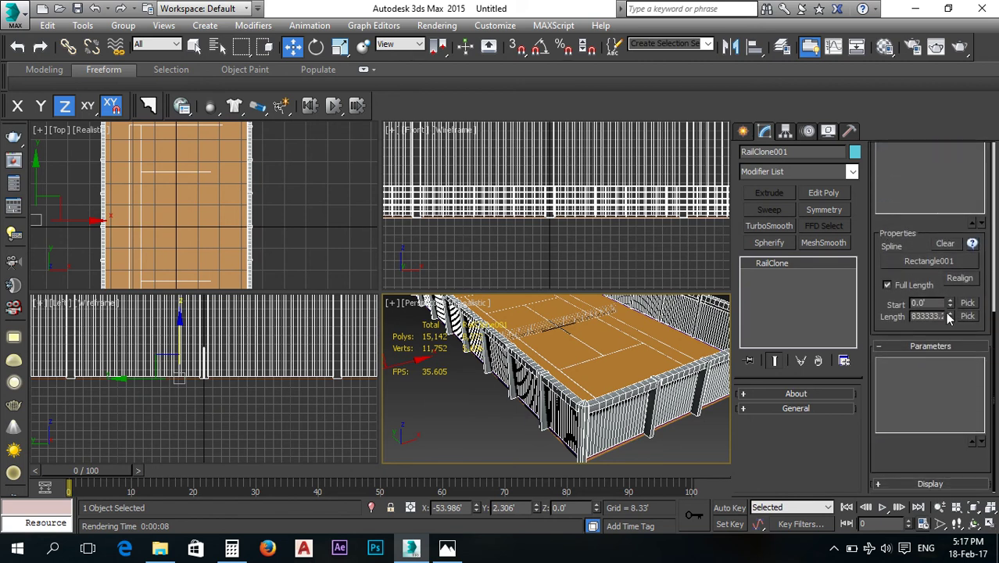
{"action": "left_click_drag", "start_coordinate": [948, 317], "coordinate": [932, 227]}
{"action": "middle_click_drag", "start_coordinate": [678, 305], "coordinate": [628, 366], "text": "alt"}
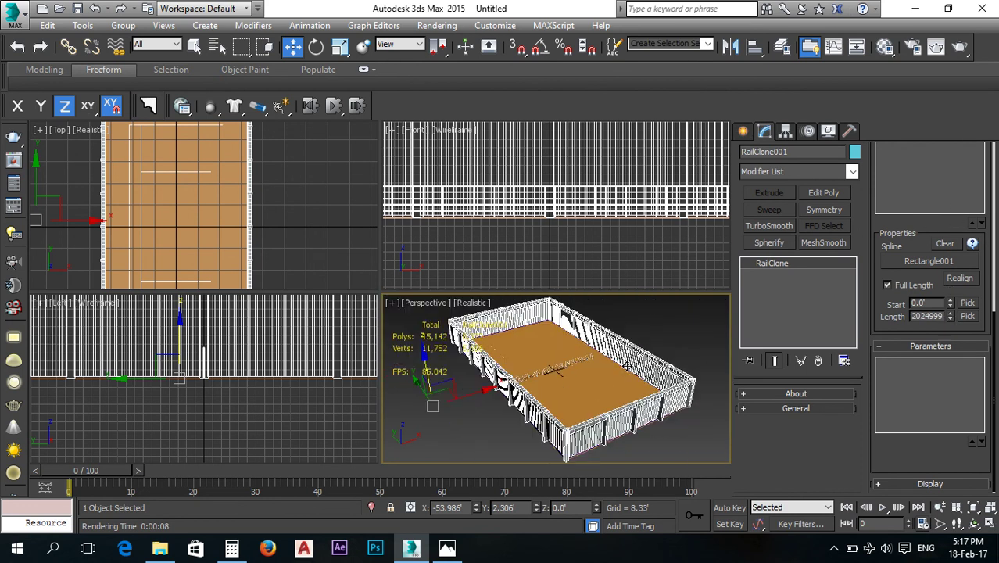
{"action": "left_click_drag", "start_coordinate": [950, 316], "coordinate": [951, 297]}
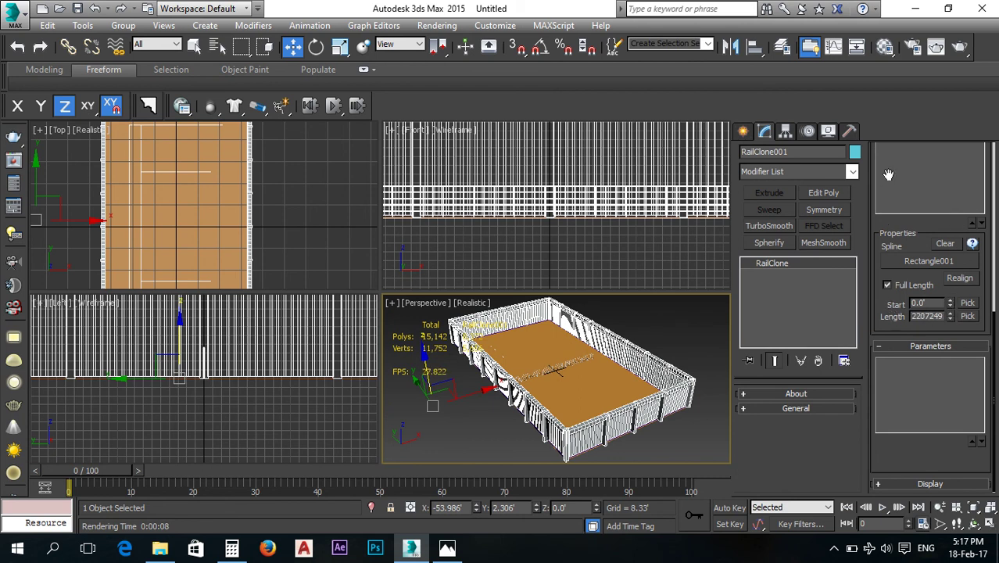
Preview the fence as full Mesh in the viewports and return its display mode to Adaptative.
{"action": "left_click", "coordinate": [900, 484]}
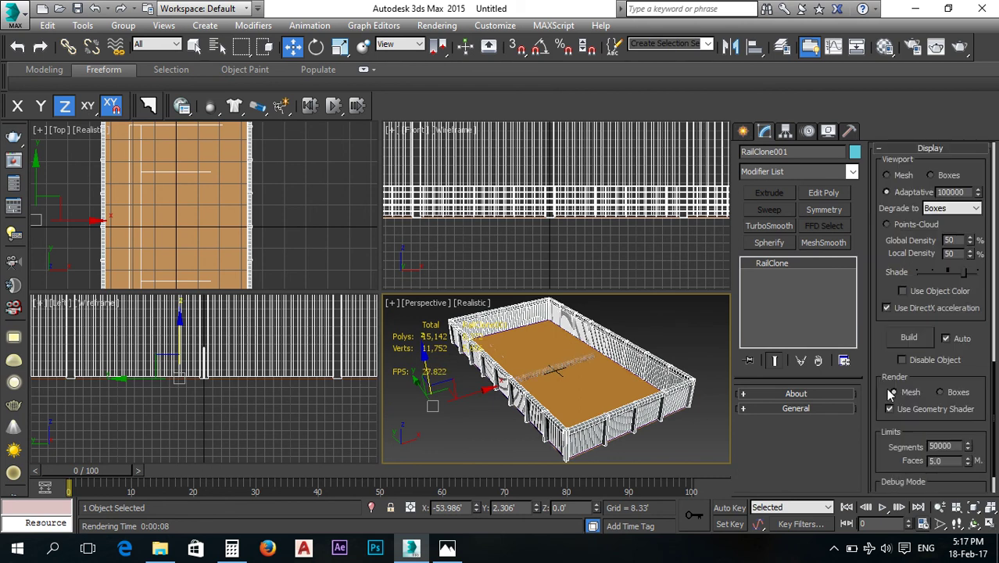
{"action": "left_click", "coordinate": [899, 177]}
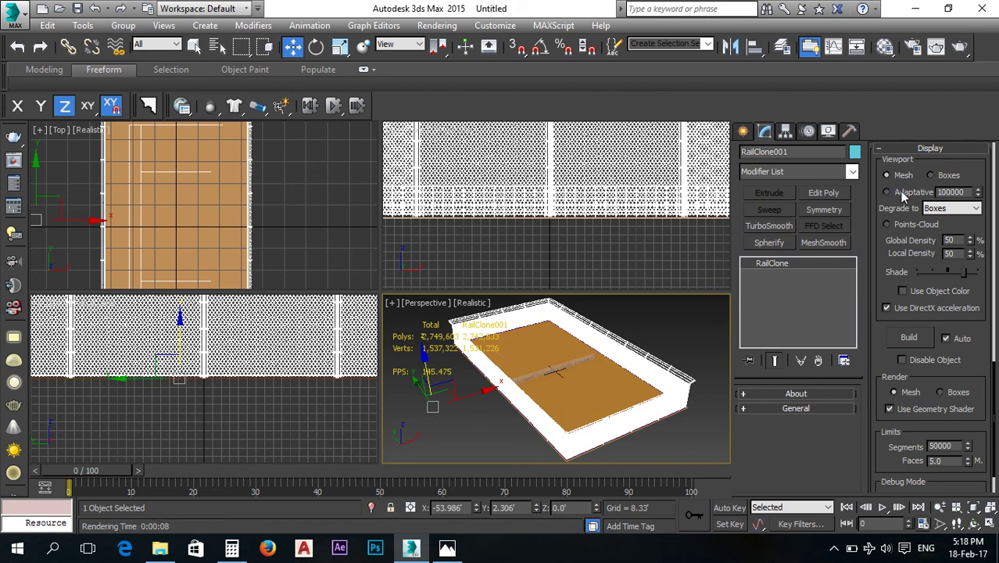
{"action": "left_click", "coordinate": [901, 193]}
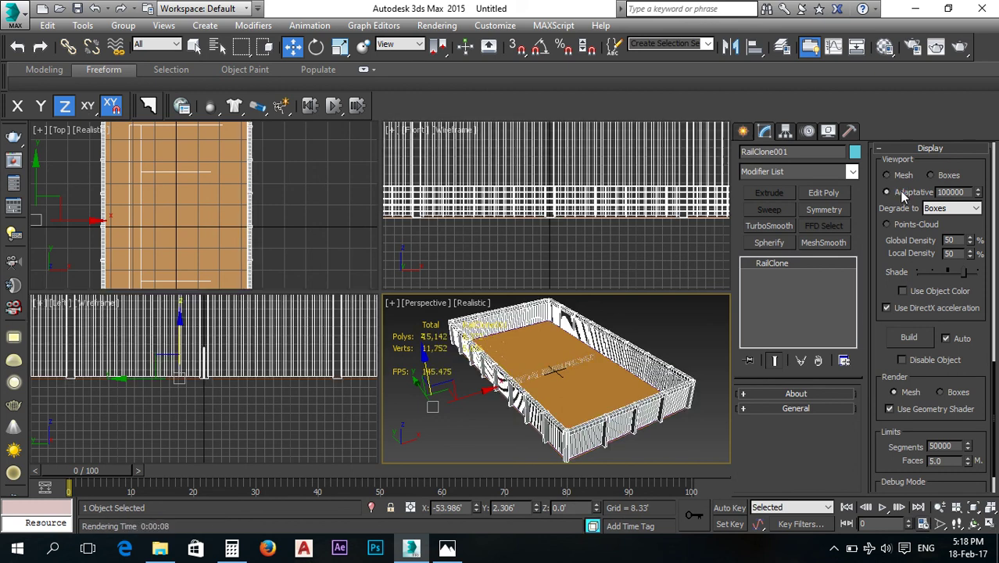
Examine the fence corner up close and review the RailClone display, render, limits, spline and style settings.
{"action": "mouse_move", "coordinate": [449, 389]}
{"action": "middle_mouse_down", "text": "alt"}
{"action": "mouse_move", "coordinate": [432, 391]}
{"action": "mouse_move", "coordinate": [461, 376]}
{"action": "middle_mouse_up", "text": "alt"}
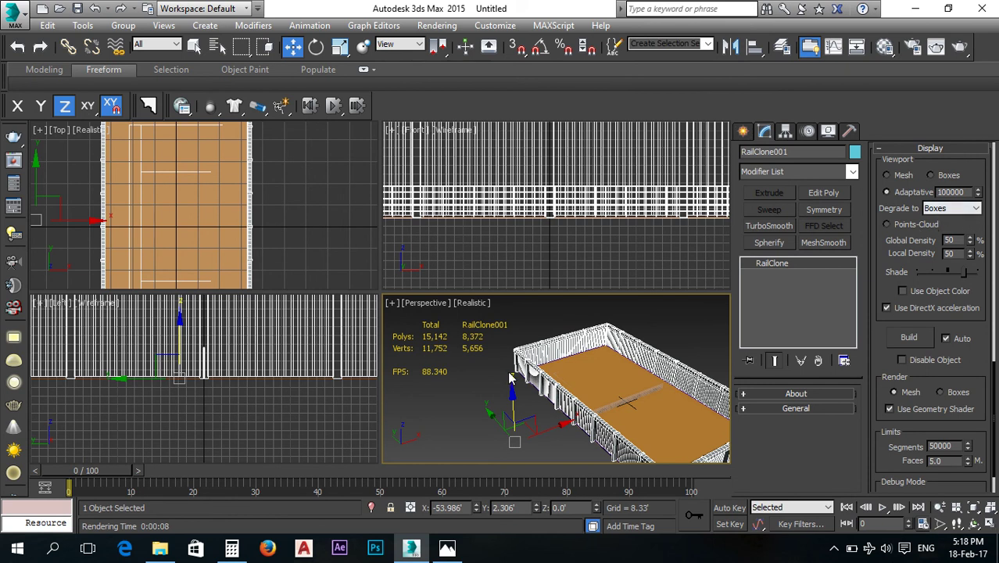
{"action": "middle_click_drag", "start_coordinate": [544, 407], "coordinate": [519, 372], "text": "alt"}
{"action": "scroll", "coordinate": [619, 407], "scroll_direction": "up", "scroll_amount": 5}
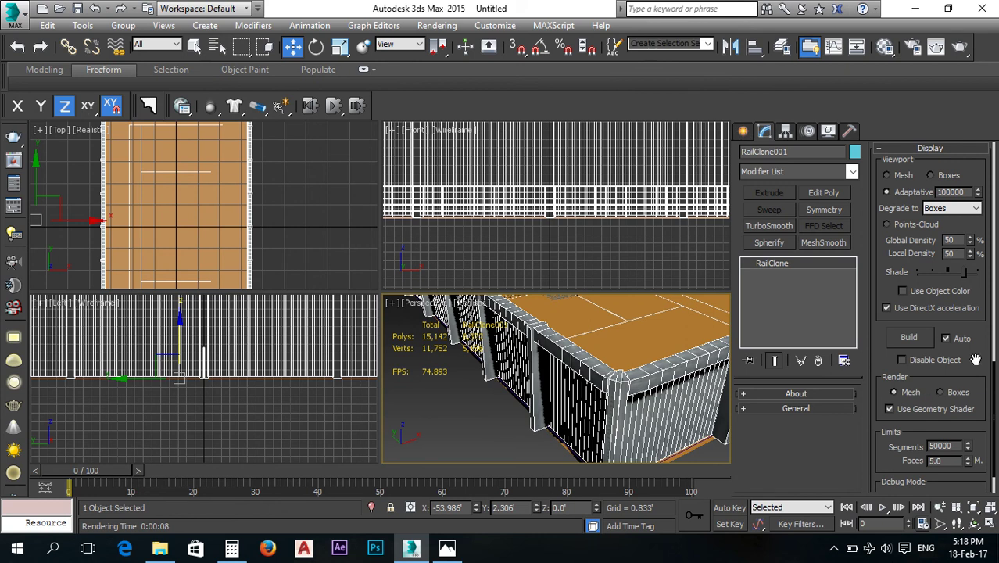
{"action": "left_click_drag", "start_coordinate": [980, 376], "coordinate": [980, 331]}
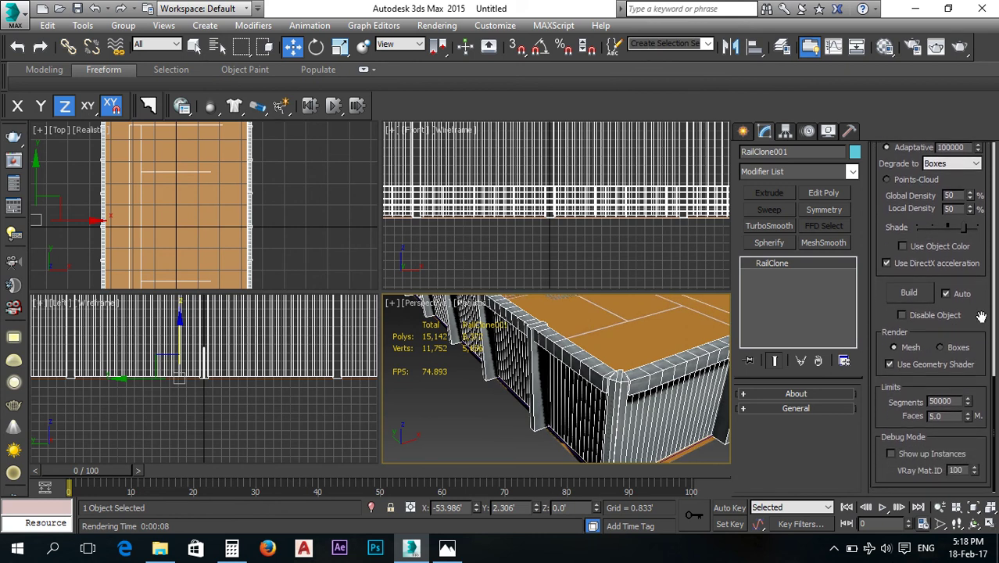
{"action": "left_click_drag", "start_coordinate": [903, 405], "coordinate": [966, 424]}
{"action": "left_click_drag", "start_coordinate": [891, 363], "coordinate": [887, 507]}
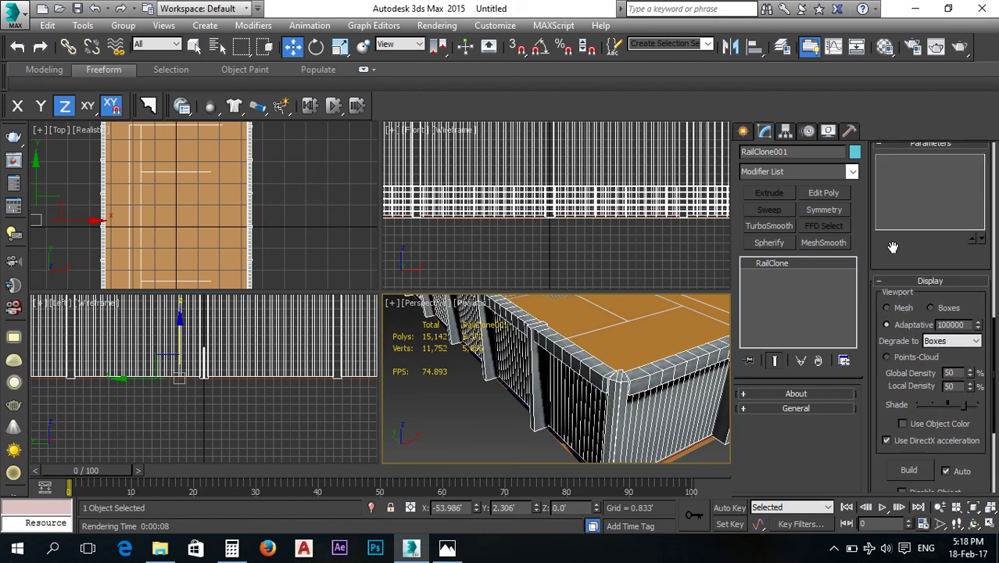
{"action": "left_click_drag", "start_coordinate": [890, 246], "coordinate": [899, 436]}
{"action": "middle_click_drag", "start_coordinate": [685, 368], "coordinate": [649, 377]}
{"action": "scroll", "coordinate": [649, 378], "scroll_direction": "down", "scroll_amount": 6}
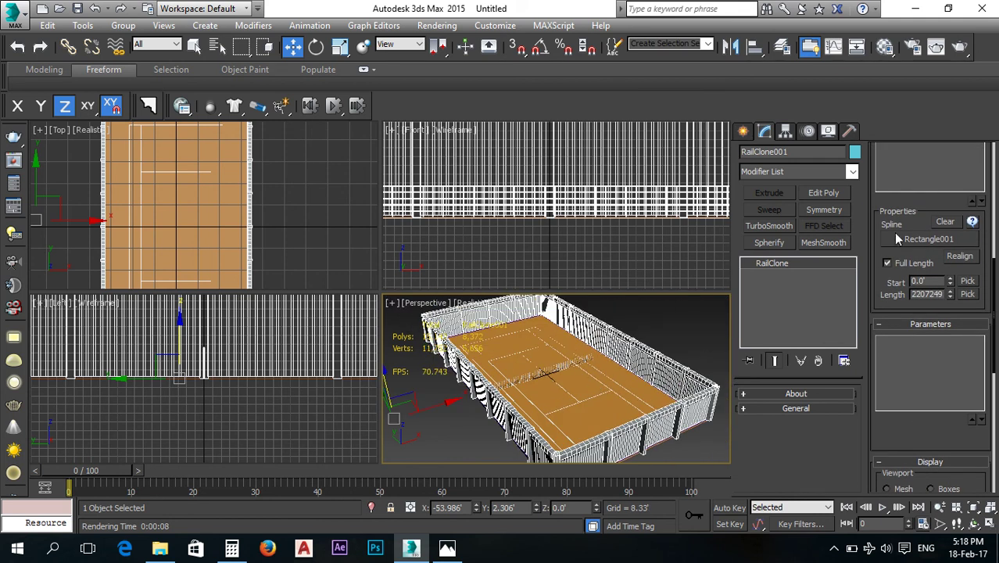
{"action": "scroll", "coordinate": [882, 213], "scroll_direction": "up", "scroll_amount": 5}
{"action": "left_click_drag", "start_coordinate": [880, 188], "coordinate": [864, 365]}
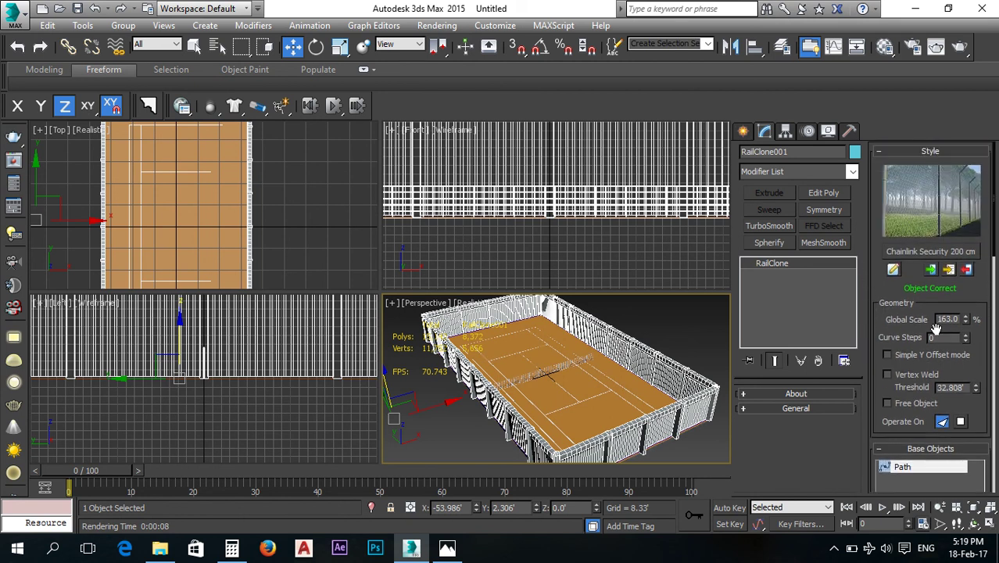
Try raising the RailClone fence's Global Scale to about 792% and check its size against the court.
{"action": "left_click_drag", "start_coordinate": [968, 327], "coordinate": [969, 34]}
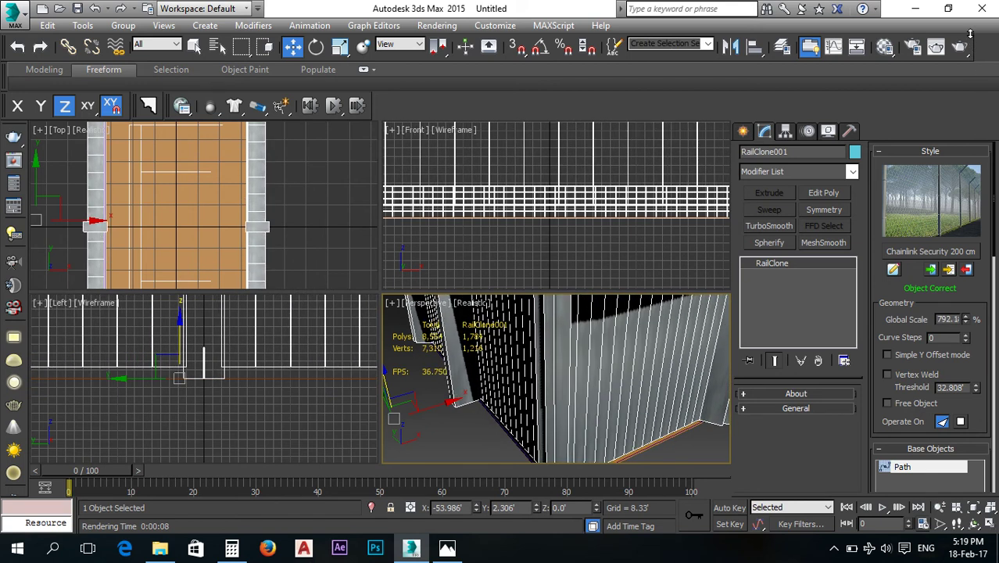
{"action": "scroll", "coordinate": [521, 317], "scroll_direction": "down", "scroll_amount": 3}
{"action": "scroll", "coordinate": [523, 413], "scroll_direction": "down", "scroll_amount": 5}
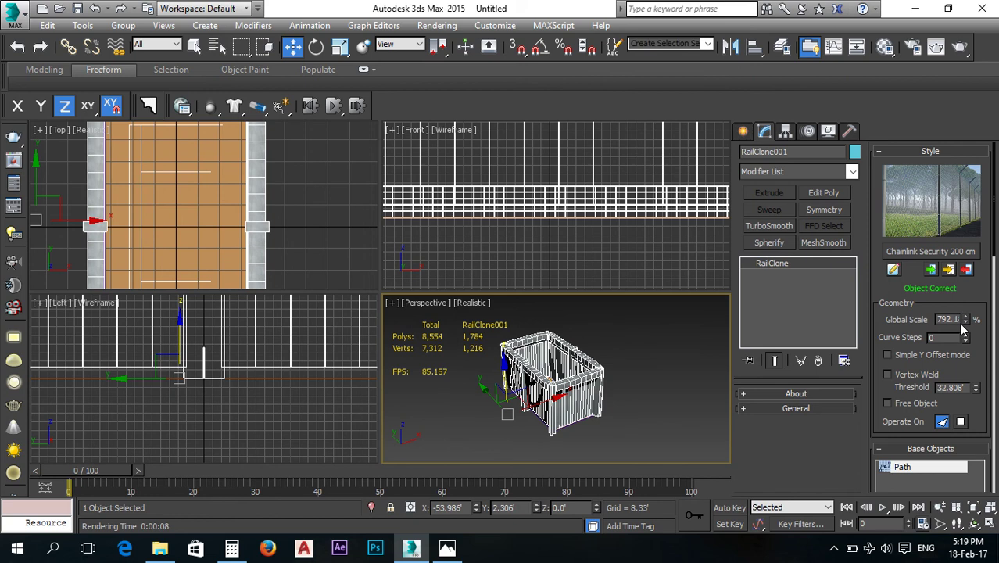
Try a Global Scale of about 364.4% for the fence and check it in a perspective render.
{"action": "mouse_move", "coordinate": [968, 328]}
{"action": "left_mouse_down"}
{"action": "mouse_move", "coordinate": [968, 367]}
{"action": "mouse_move", "coordinate": [967, 319]}
{"action": "left_mouse_up"}
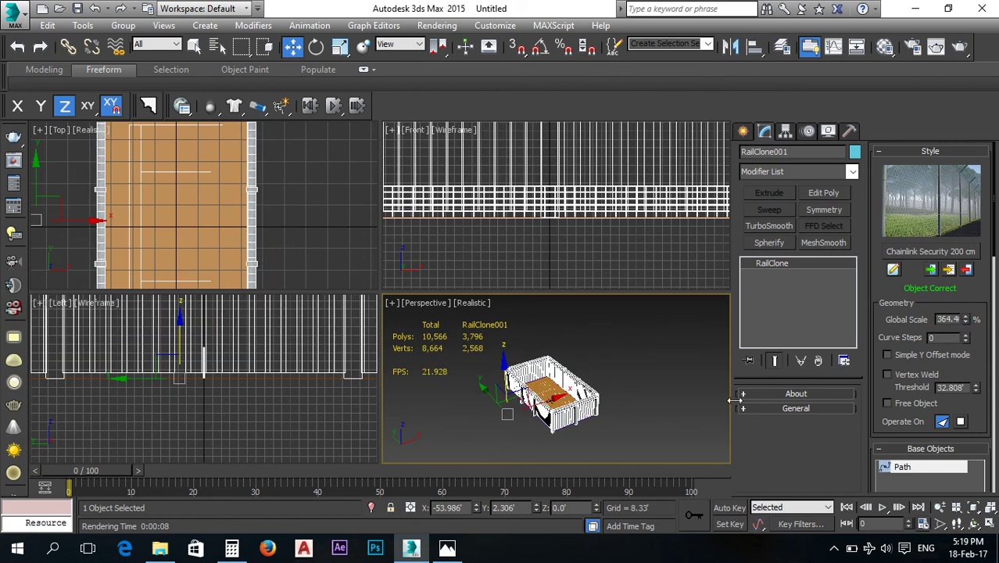
{"action": "scroll", "coordinate": [577, 430], "scroll_direction": "up", "scroll_amount": 3}
{"action": "middle_click_drag", "start_coordinate": [577, 430], "coordinate": [598, 430], "text": "alt"}
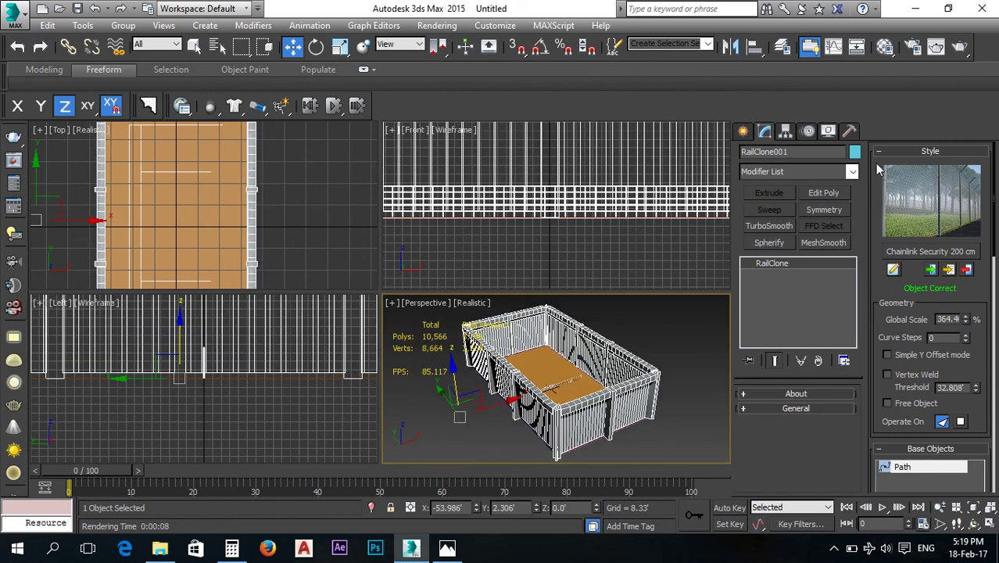
{"action": "left_click", "coordinate": [937, 46]}
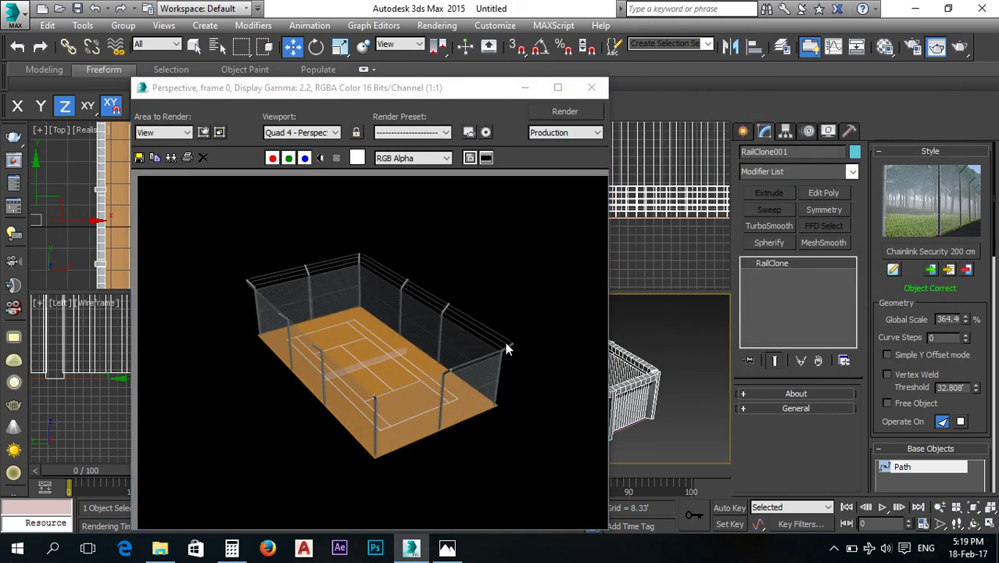
{"action": "left_click", "coordinate": [592, 88]}
Set the RailClone fence's Global Scale to 150%.
{"action": "left_click_drag", "start_coordinate": [966, 320], "coordinate": [968, 361]}
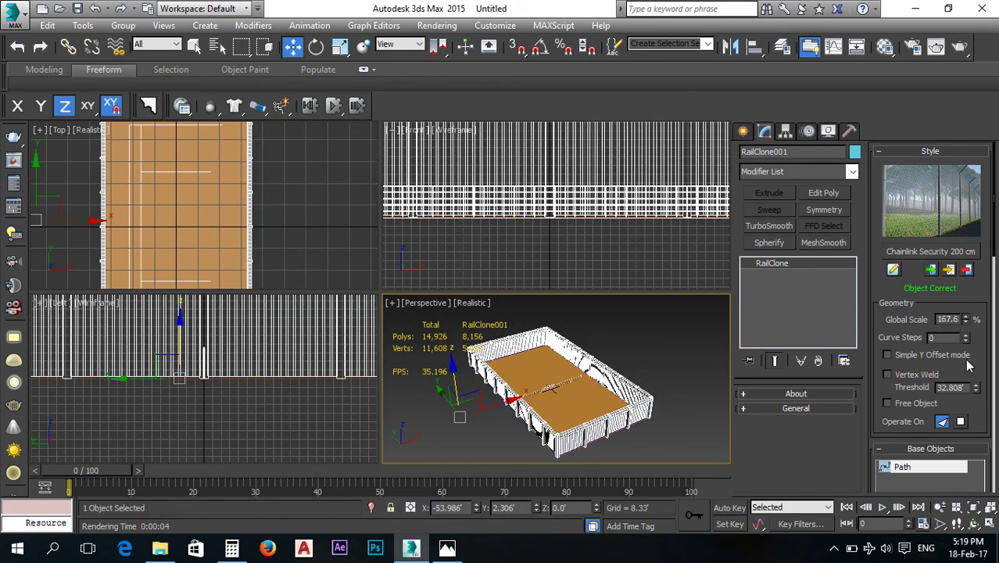
{"action": "double_click", "coordinate": [942, 319]}
{"action": "type", "text": "15"}
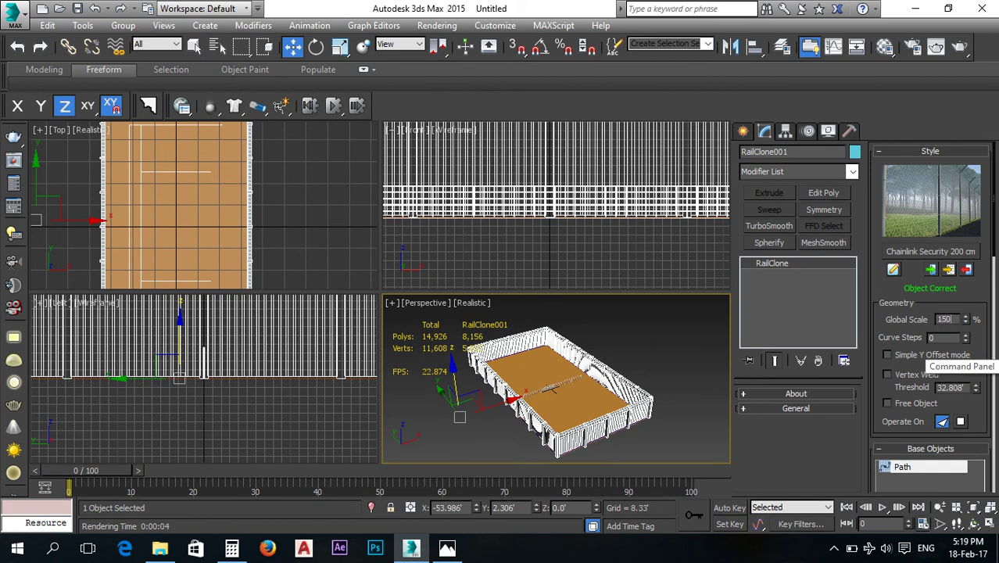
{"action": "type", "text": "0"}
{"action": "key", "text": "Return"}
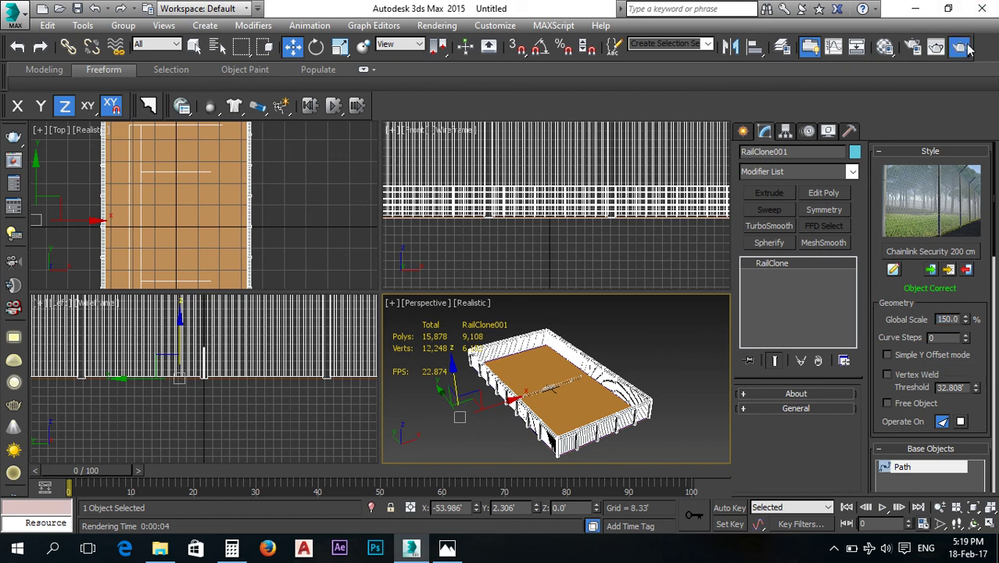
Render the perspective view to check the fence height, close the render window and deselect the fence.
{"action": "left_click", "coordinate": [935, 46]}
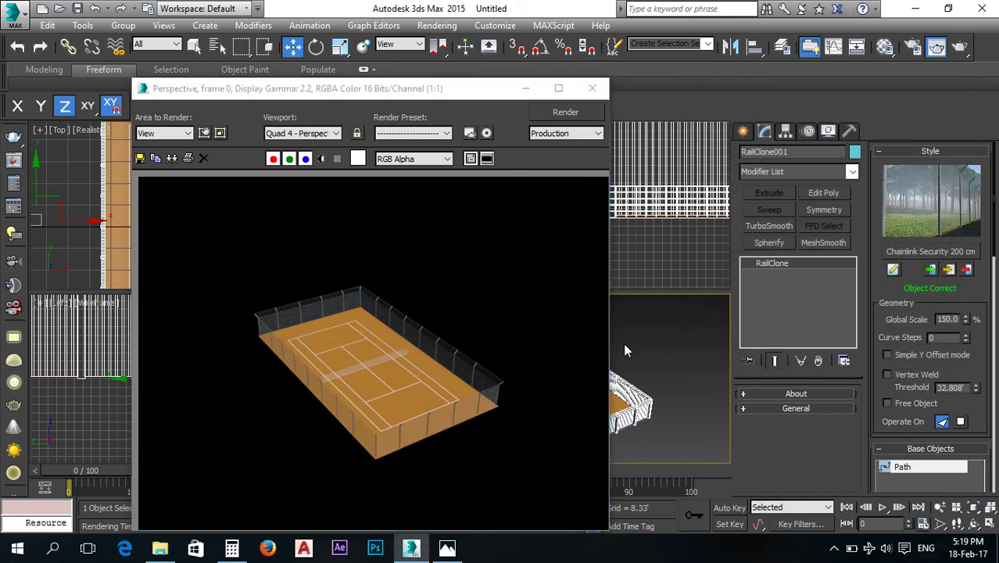
{"action": "left_click", "coordinate": [591, 88]}
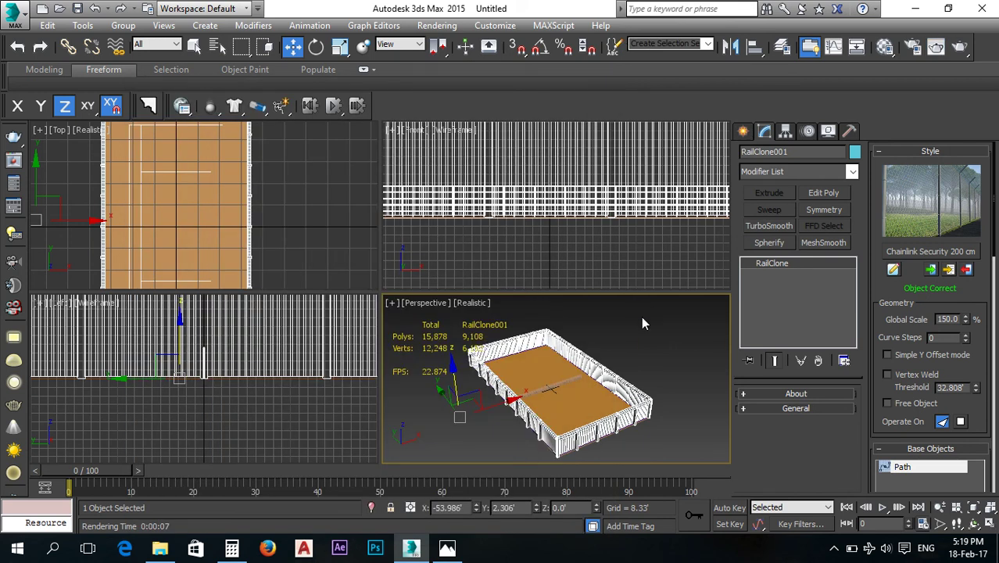
{"action": "left_click", "coordinate": [655, 356]}
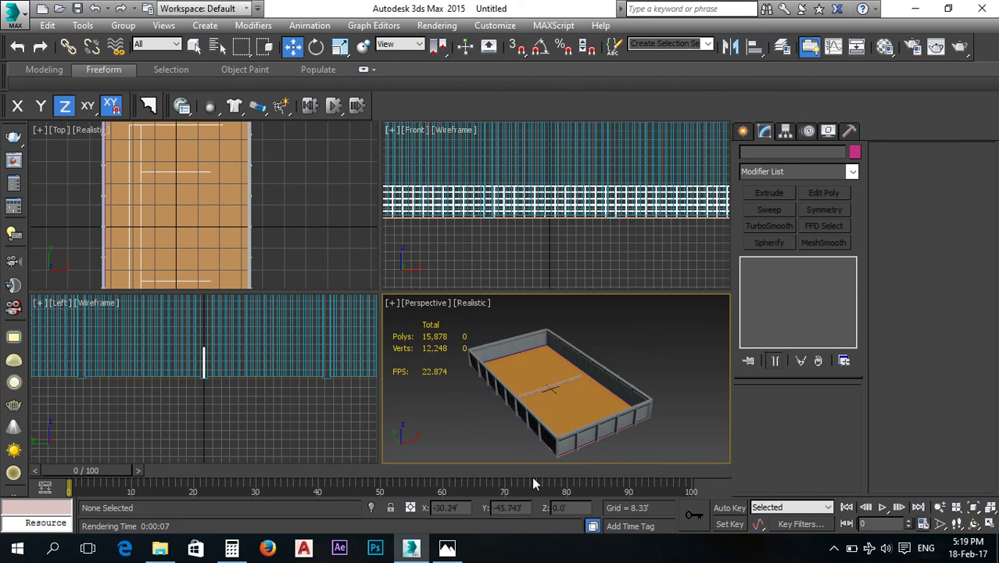
Review the tennis court dimensions picture in Photos, close it and bring up the Calculator.
{"action": "left_click", "coordinate": [449, 554]}
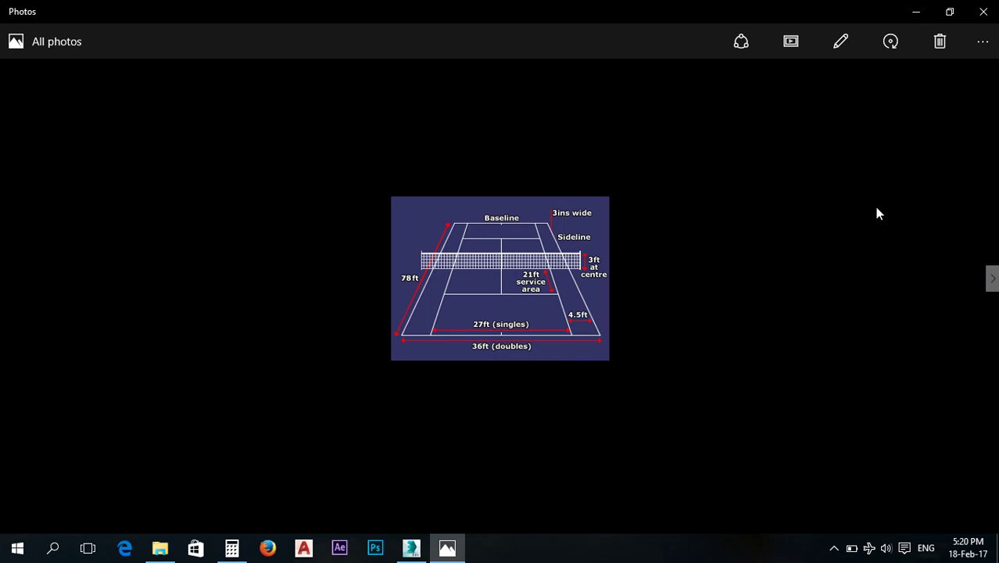
{"action": "left_click", "coordinate": [983, 12]}
{"action": "left_click", "coordinate": [231, 548]}
Switch to File Explorer, open the blue court dimensions picture from the Picture for modelling folder and examine its measurements enlarged.
{"action": "left_click", "coordinate": [161, 549]}
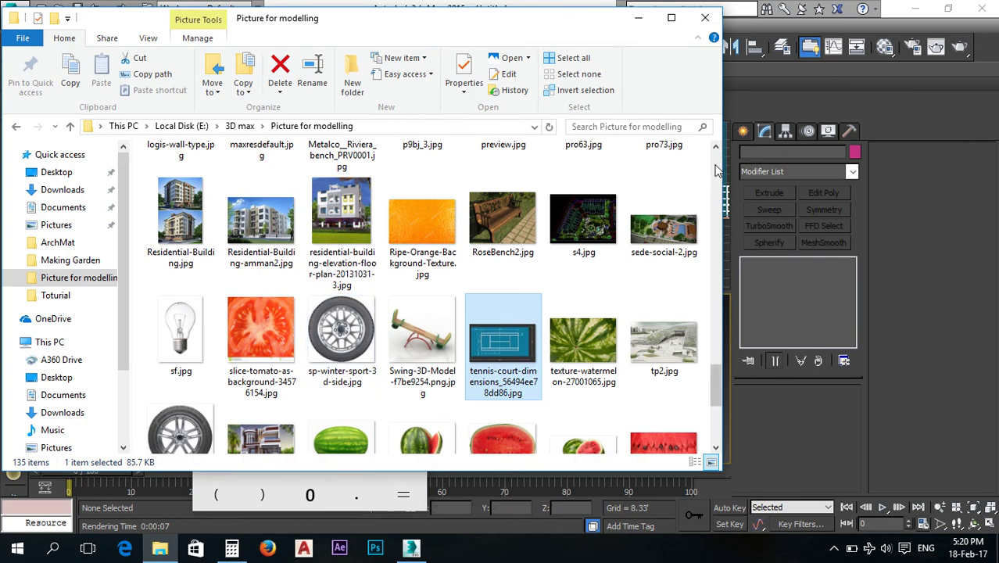
{"action": "left_click_drag", "start_coordinate": [716, 395], "coordinate": [717, 325]}
{"action": "double_click", "coordinate": [182, 266]}
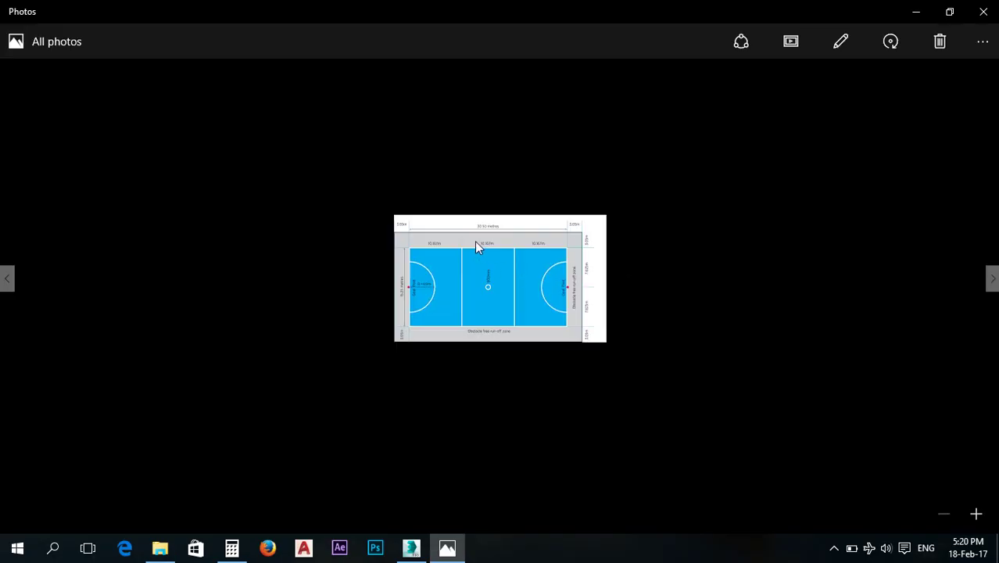
{"action": "left_click", "coordinate": [976, 513]}
{"action": "left_click", "coordinate": [976, 514]}
{"action": "left_click", "coordinate": [976, 514]}
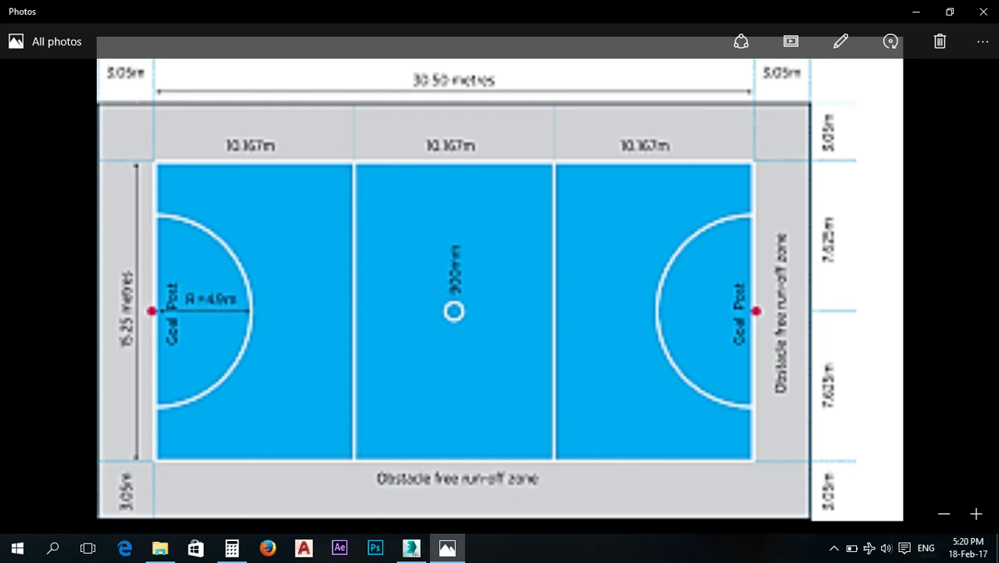
{"action": "left_click", "coordinate": [945, 514]}
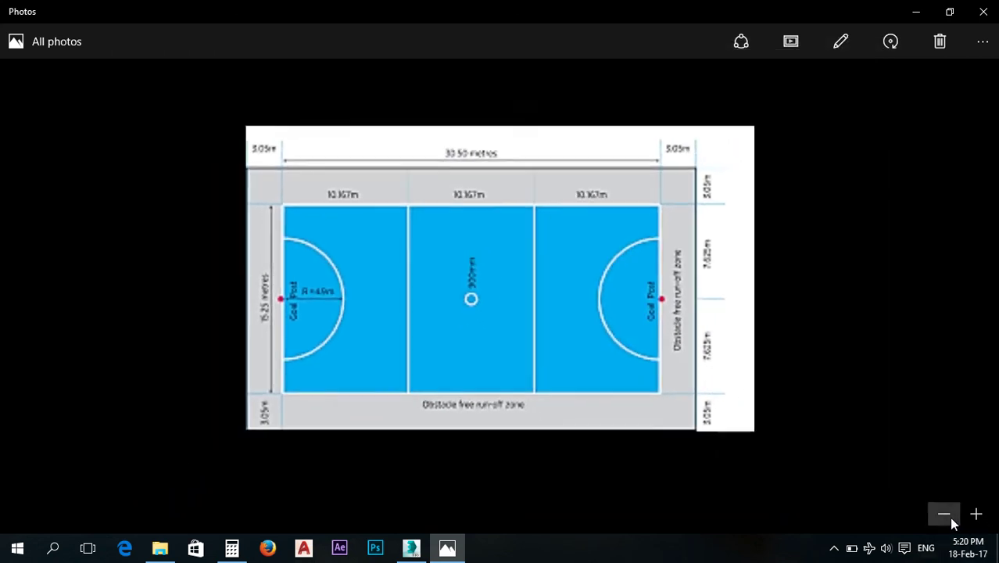
Close the blue court picture, look through the first images of the Picture for modelling folder and minimize File Explorer.
{"action": "left_click", "coordinate": [983, 14]}
{"action": "left_click_drag", "start_coordinate": [719, 336], "coordinate": [713, 174]}
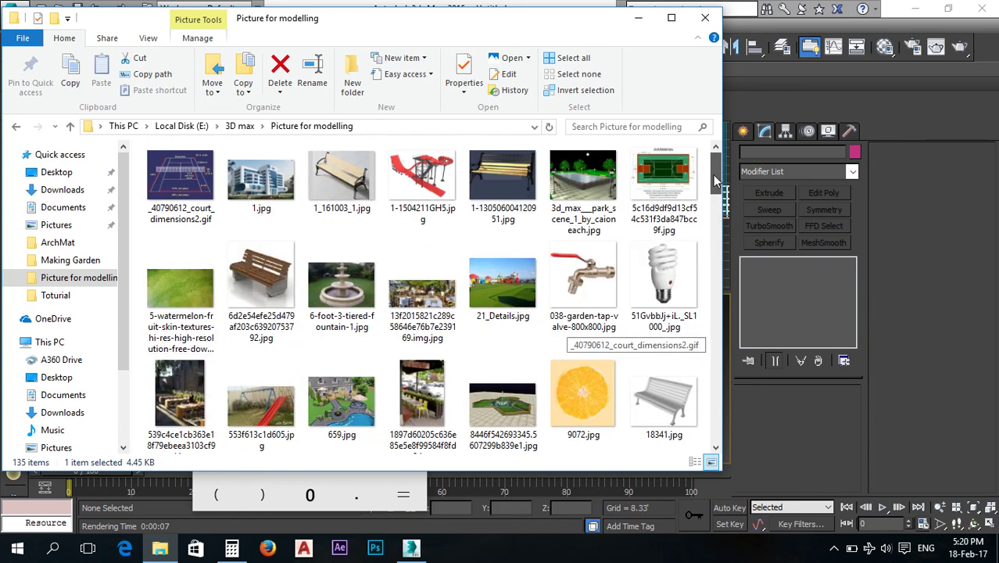
{"action": "left_click", "coordinate": [639, 23]}
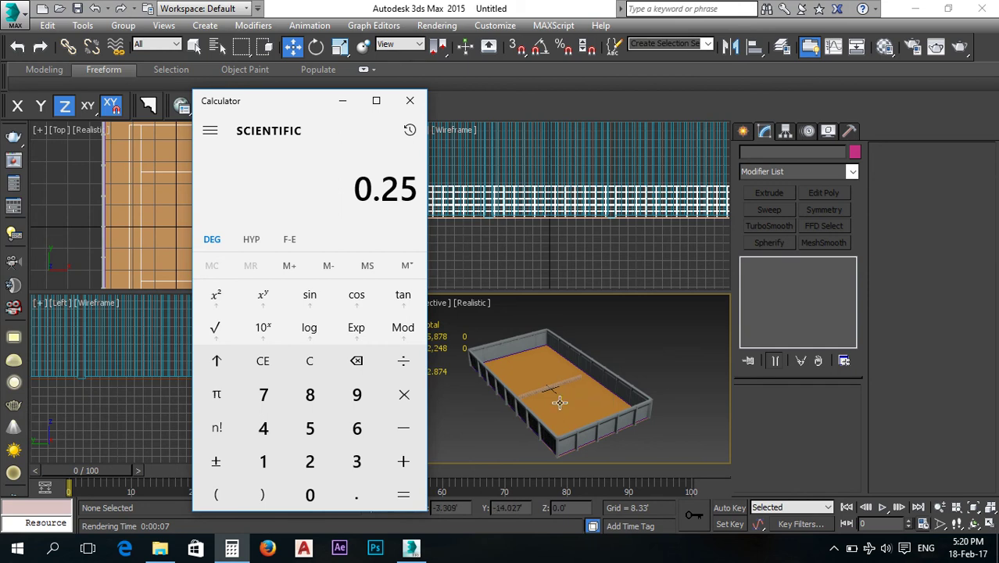